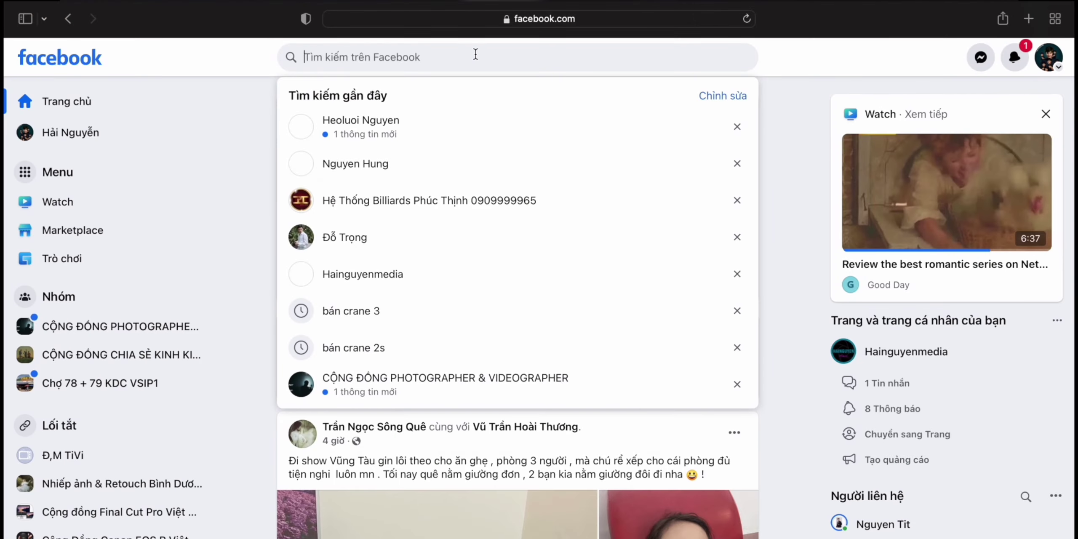
Search Facebook for 'cộng đồng photo', open the CỘNG ĐỒNG PHOTOGRAPHER & VIDEOGRAPHER group, and scroll its feed.
type("cộng đồng p")
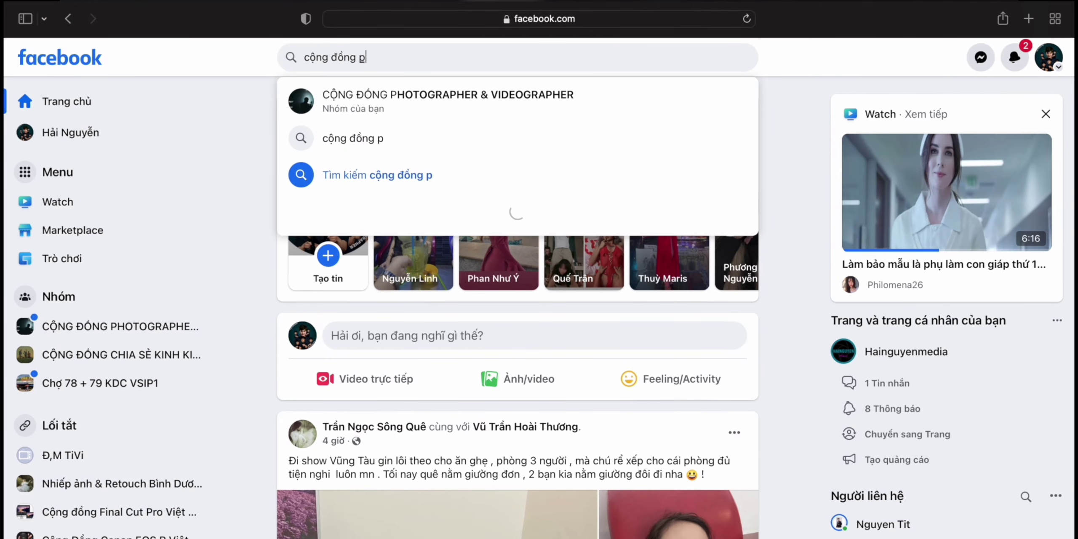
type("hoto")
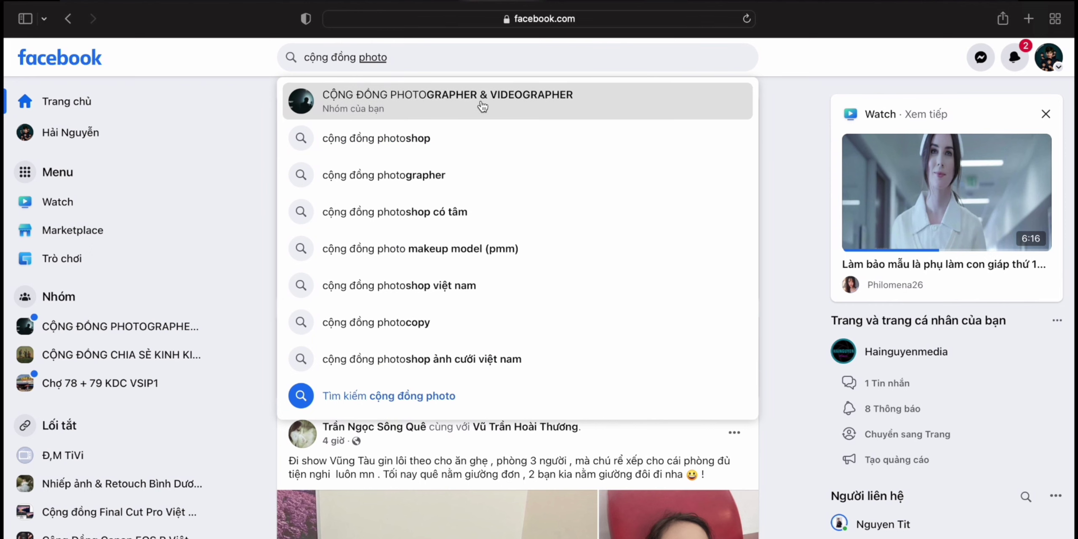
left_click(511, 111)
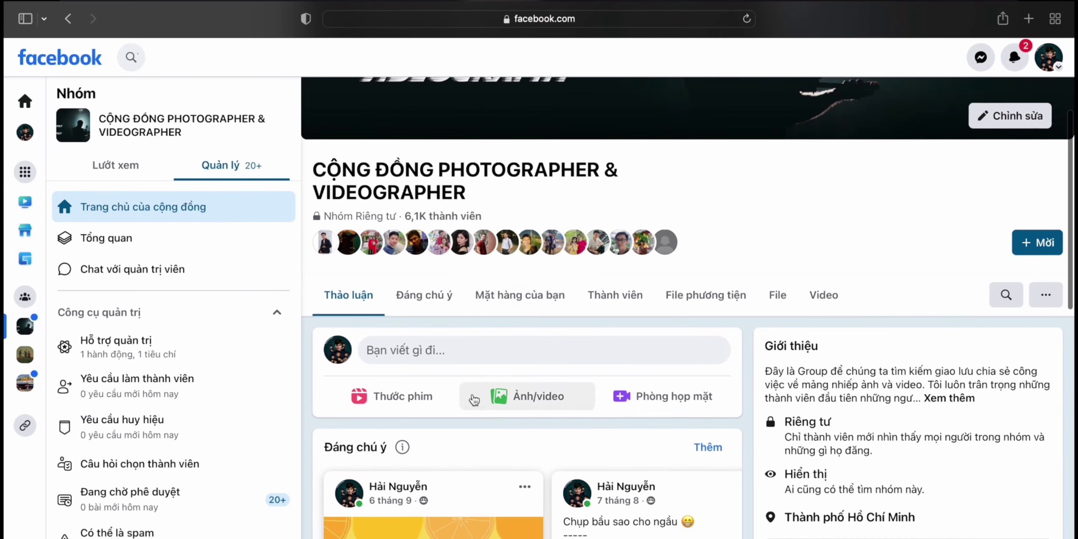
scroll(473, 400, "down", 10)
scroll(473, 400, "down", 5)
scroll(473, 400, "down", 5)
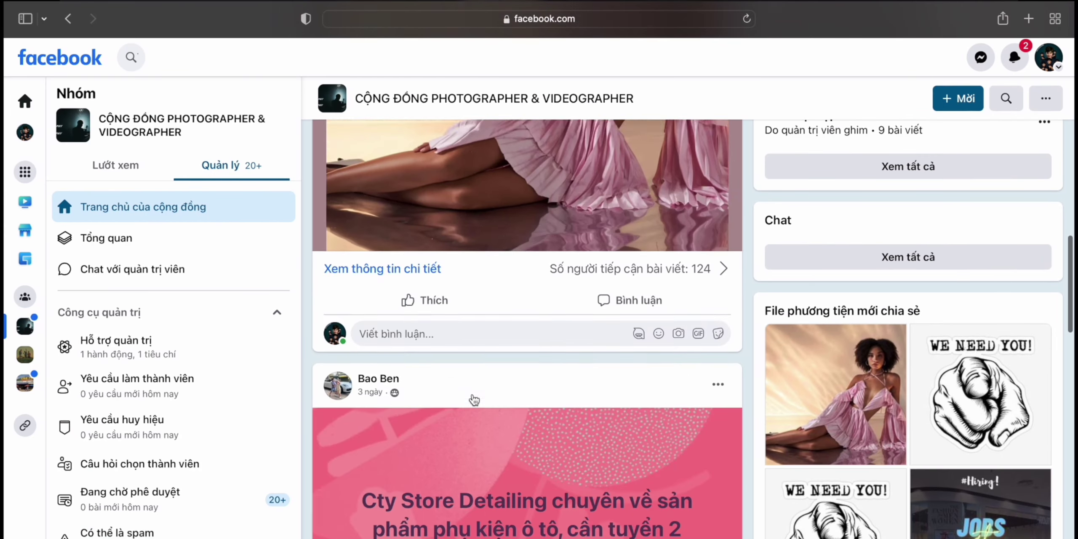
scroll(474, 400, "down", 3)
scroll(474, 400, "down", 5)
scroll(526, 379, "down", 8)
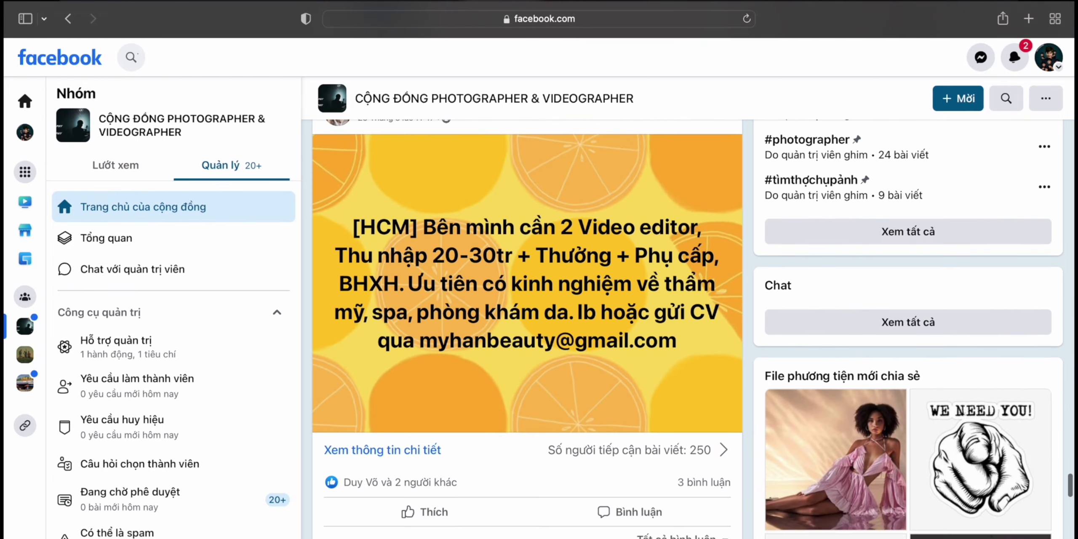
scroll(527, 337, "down", 10)
scroll(526, 337, "down", 5)
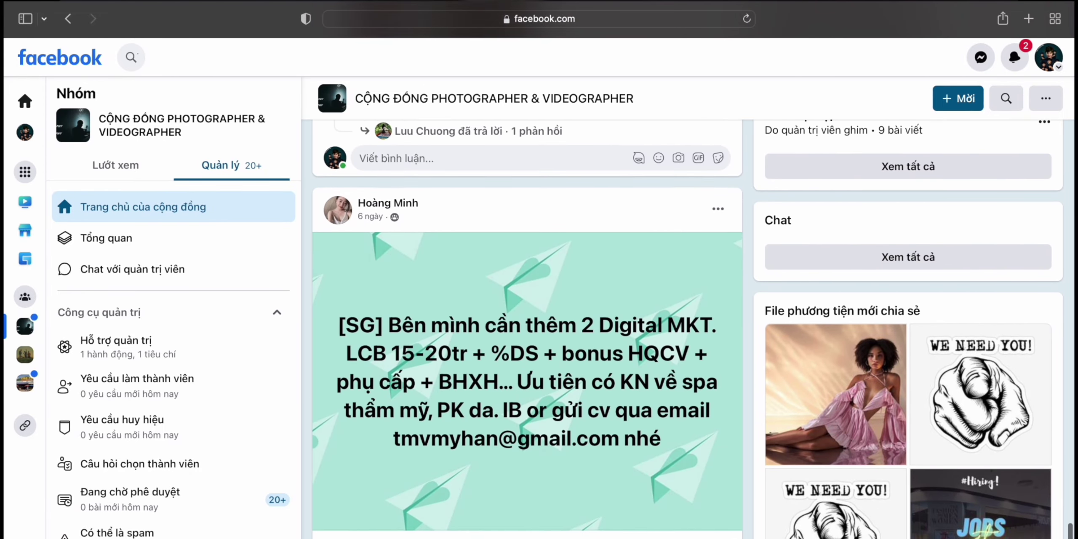
scroll(526, 336, "down", 2)
scroll(526, 337, "down", 2)
scroll(391, 471, "down", 4)
scroll(391, 471, "down", 8)
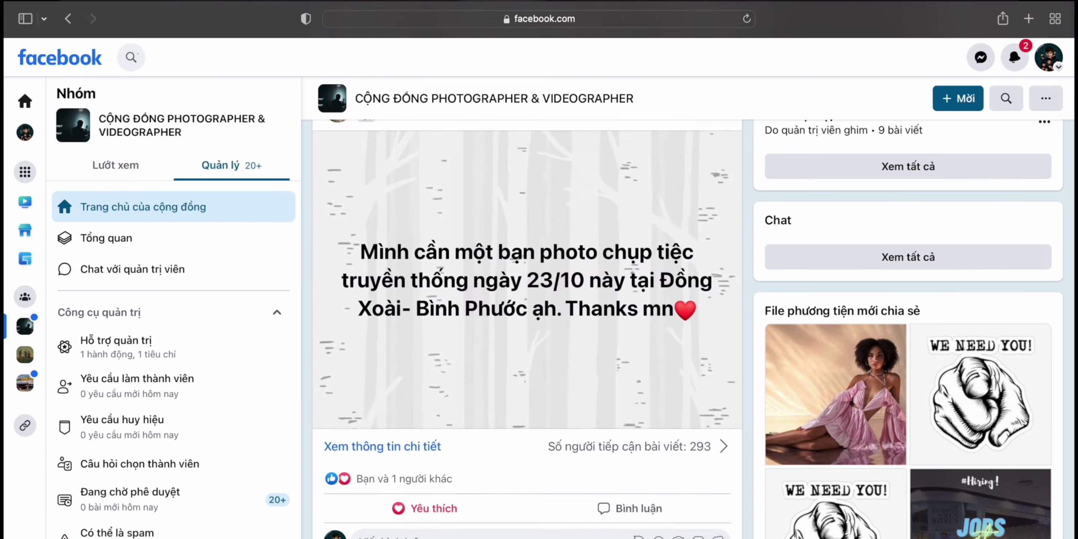
scroll(391, 471, "down", 3)
scroll(392, 471, "down", 3)
scroll(392, 471, "down", 5)
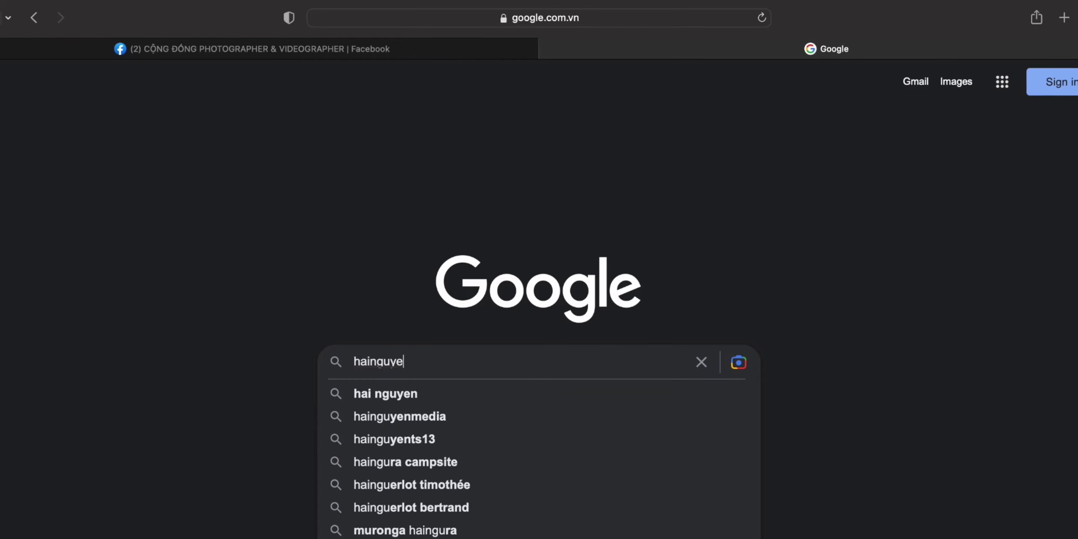
Search Google for hainguyenmedia.com, open the site and scroll down its blog post list.
type("nmedia.com")
key("Return")
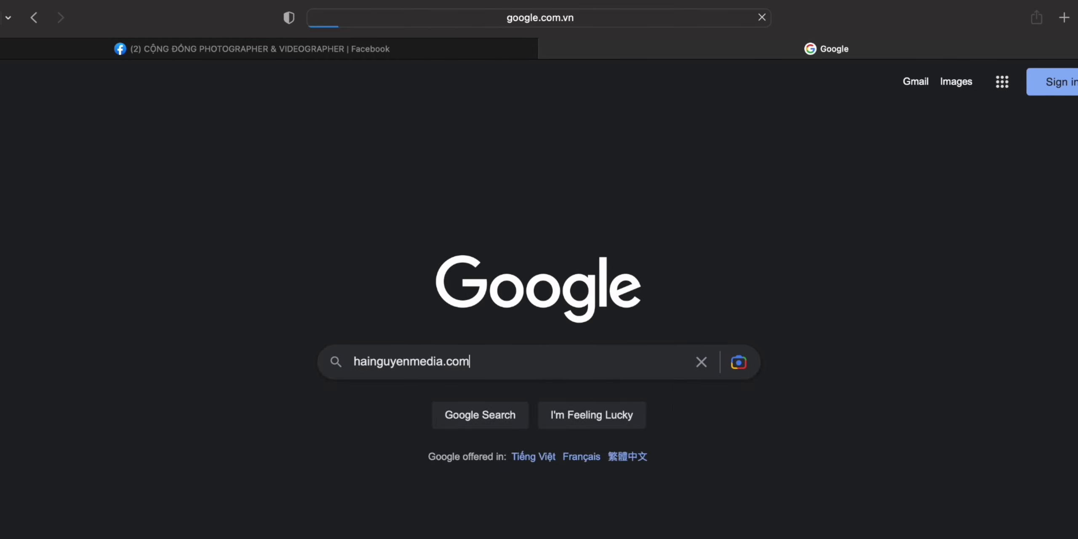
left_click(230, 236)
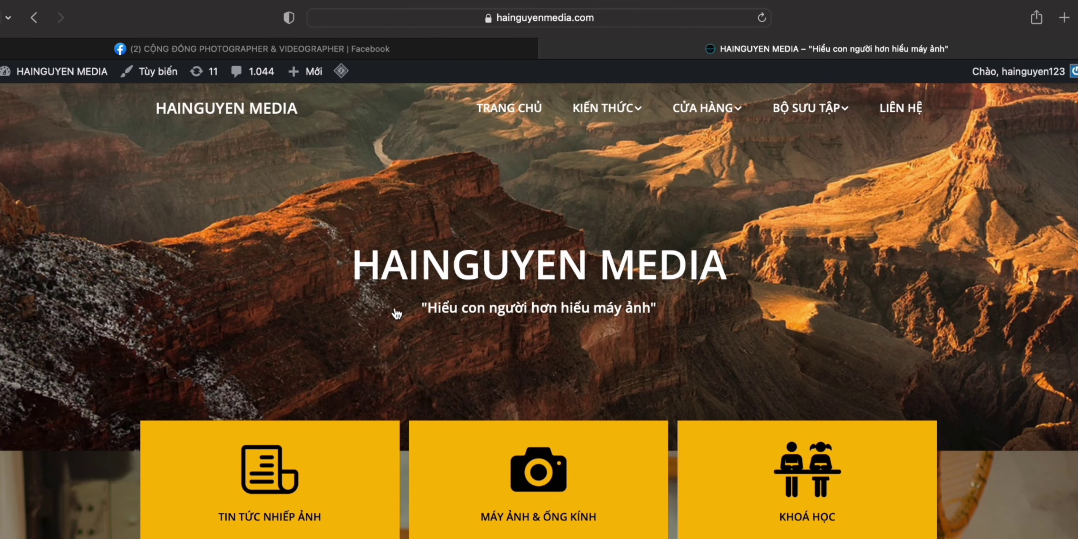
scroll(408, 349, "down", 15)
scroll(411, 343, "down", 5)
scroll(411, 344, "down", 5)
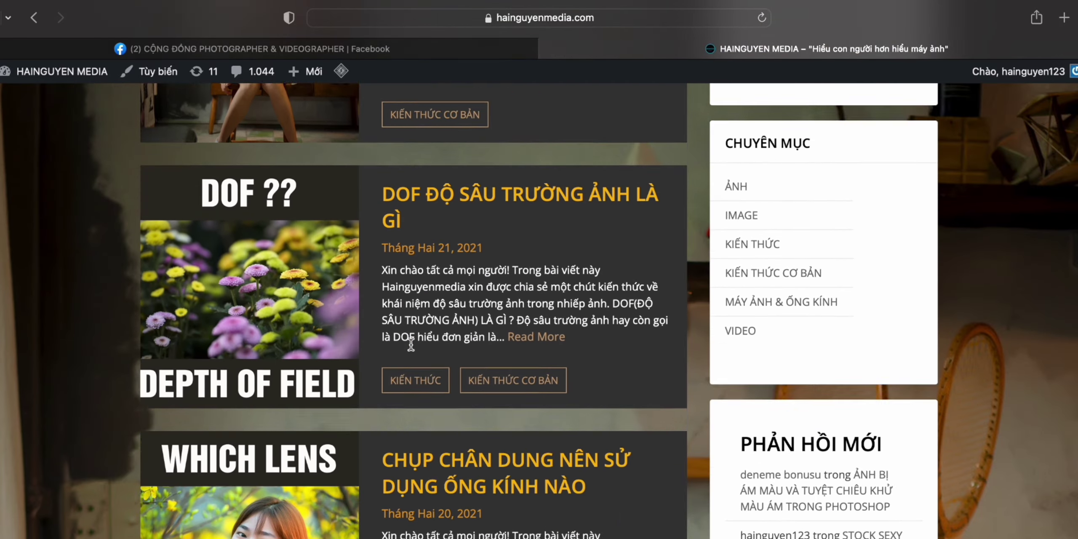
scroll(411, 343, "down", 5)
scroll(410, 343, "down", 3)
scroll(410, 344, "down", 3)
scroll(410, 344, "down", 8)
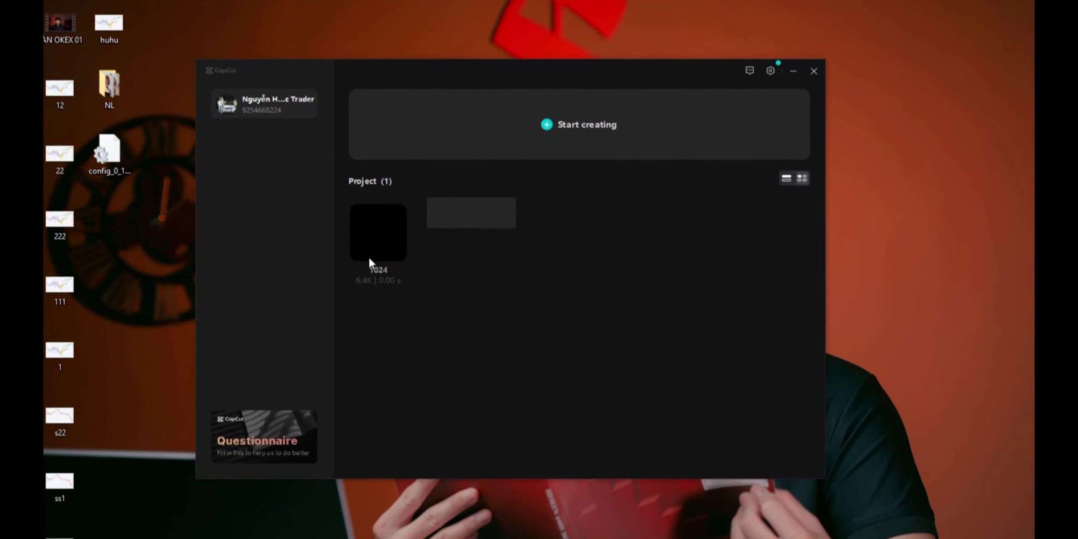
Delete the 1024 project from the project list and start creating a new project.
left_click(451, 258)
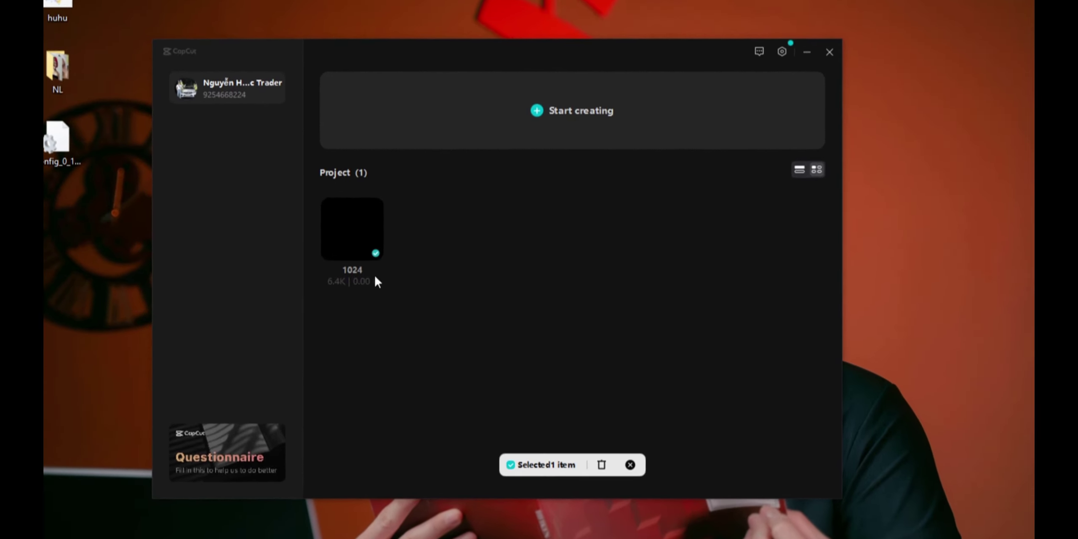
left_click(602, 465)
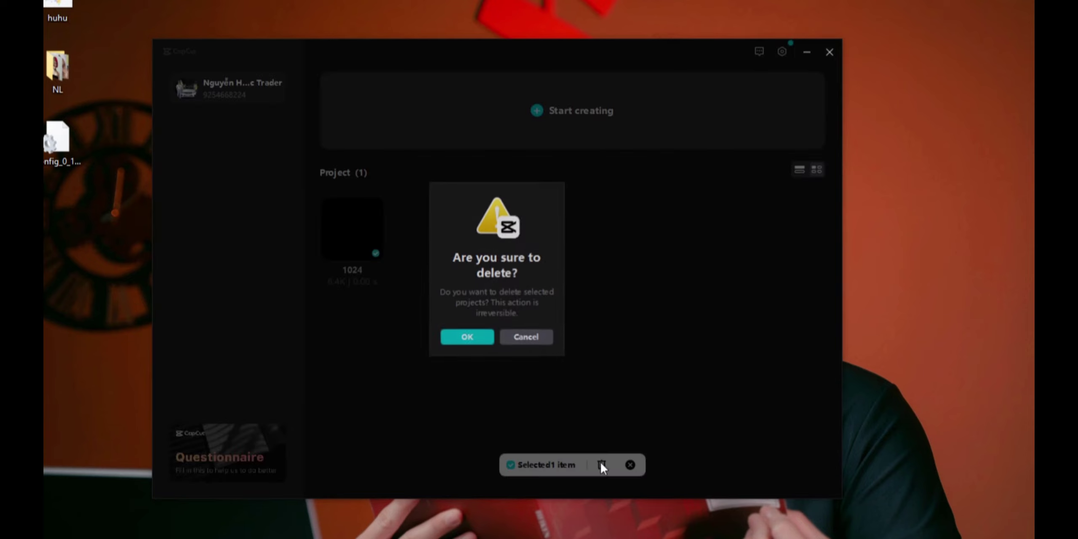
left_click(474, 337)
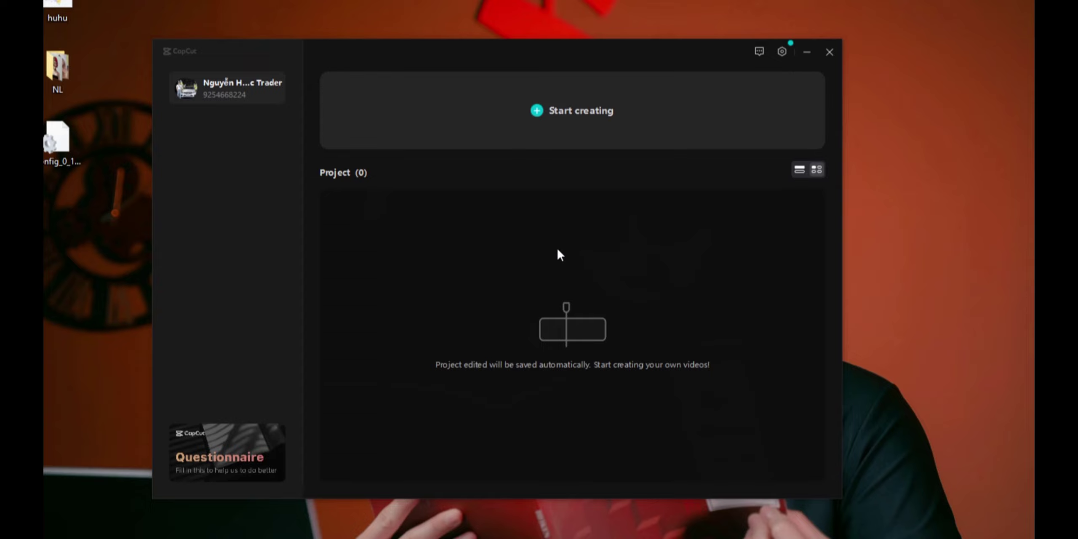
left_click(541, 111)
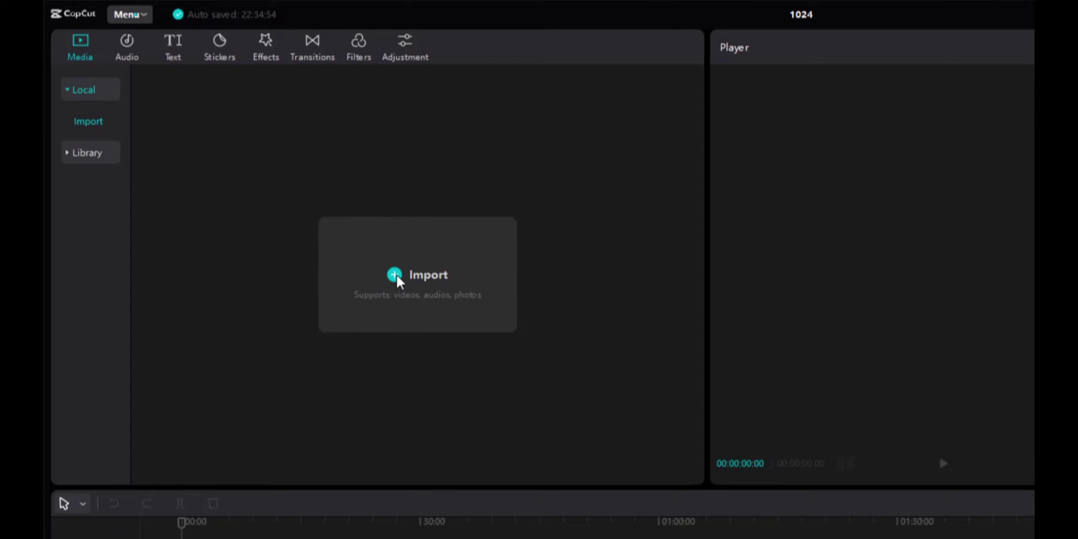
Import production ID_4124399 from the Desktop NL folder into the media library.
left_click(397, 277)
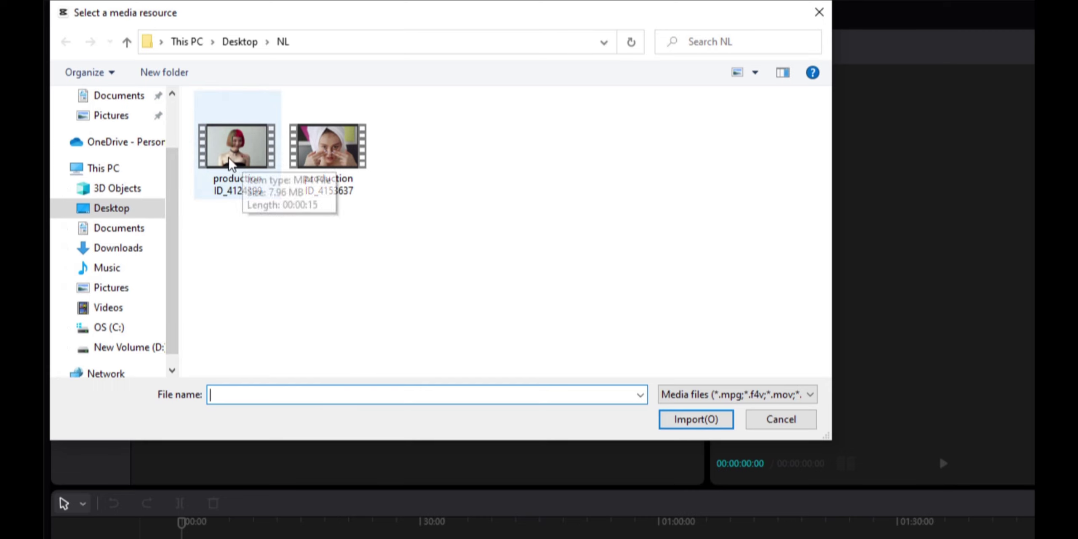
left_click(242, 161)
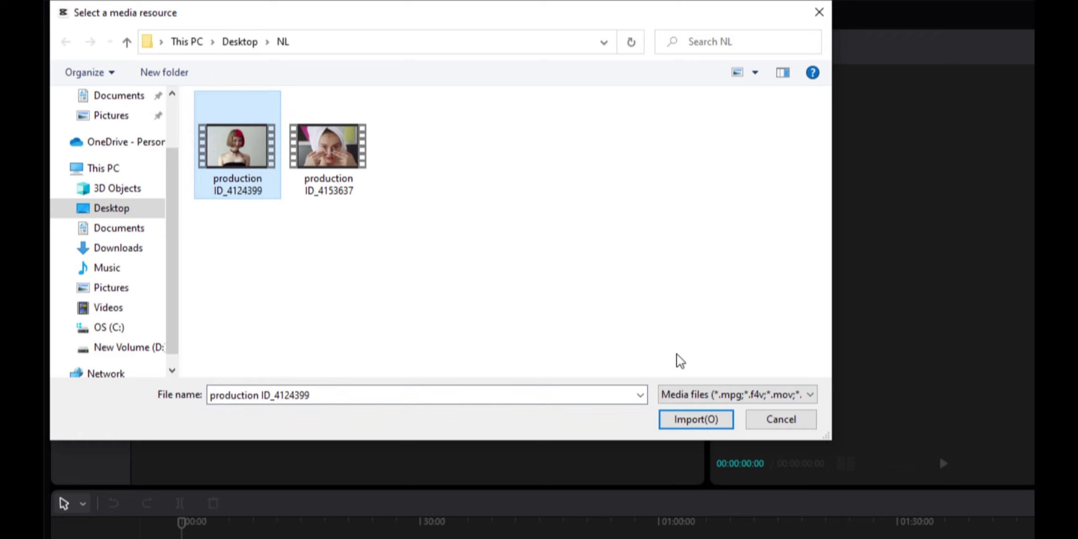
double_click(244, 156)
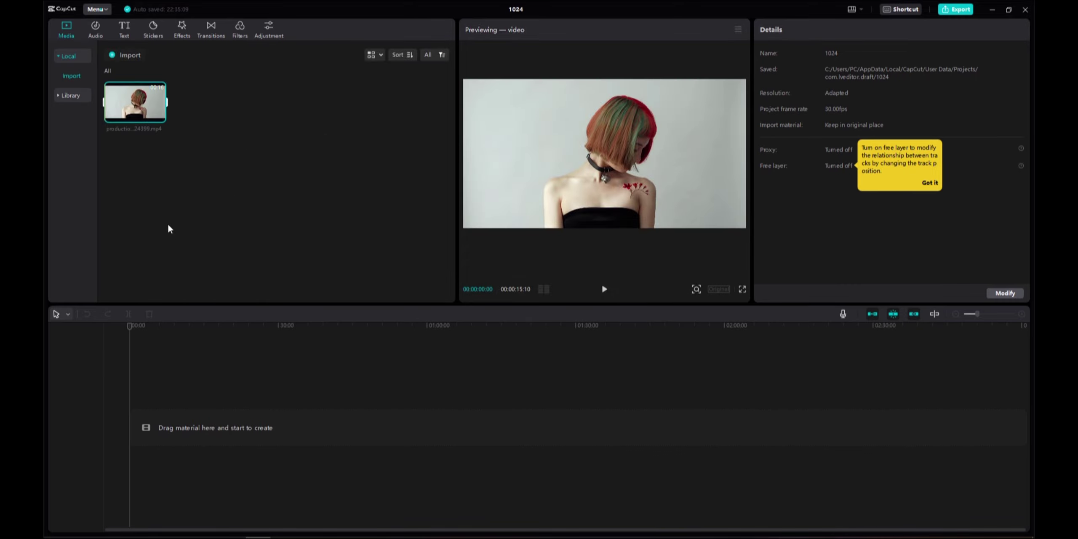
Drag production ID_4153637 from File Explorer into the Media panel.
key("alt+Tab")
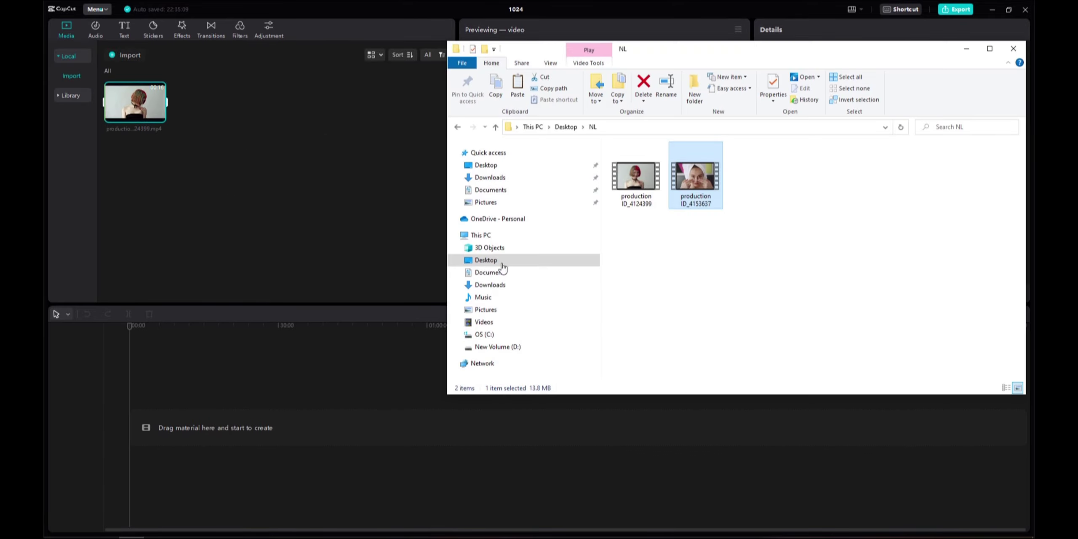
left_click(758, 199)
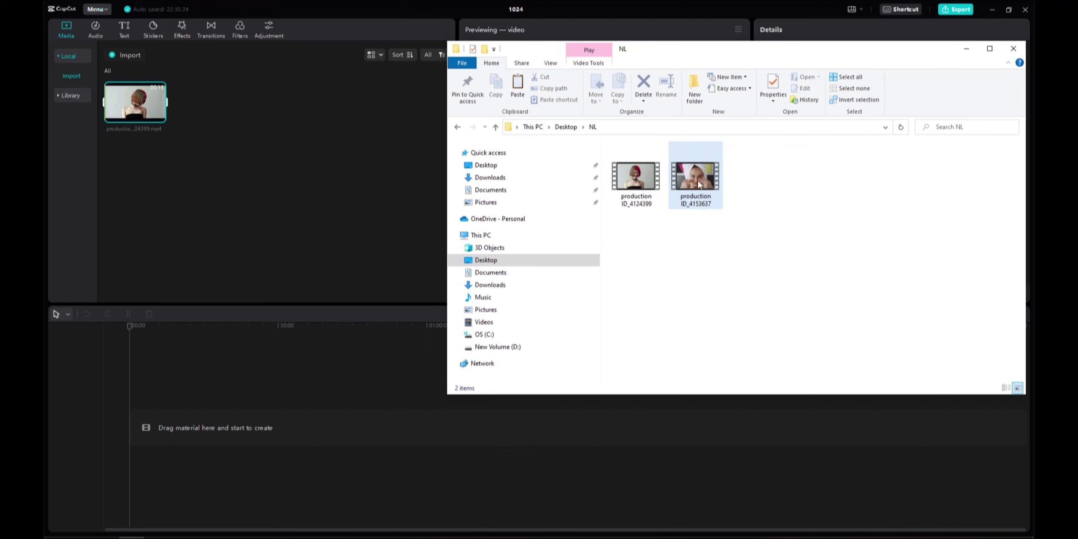
left_click_drag(698, 184, 277, 164)
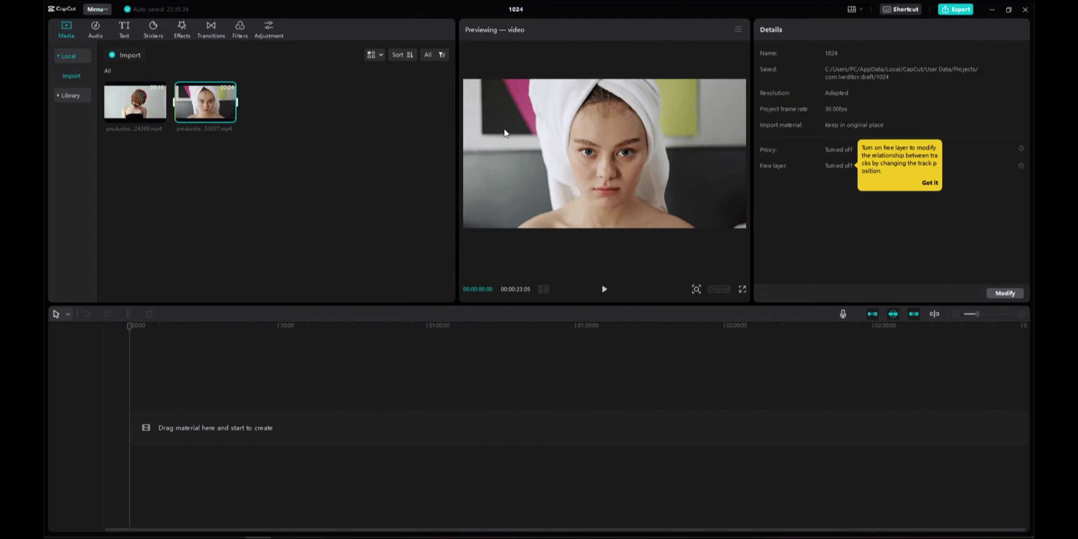
Add the imported clip to the timeline and park the playhead near 9 seconds.
mouse_move(226, 110)
mouse_move(109, 113)
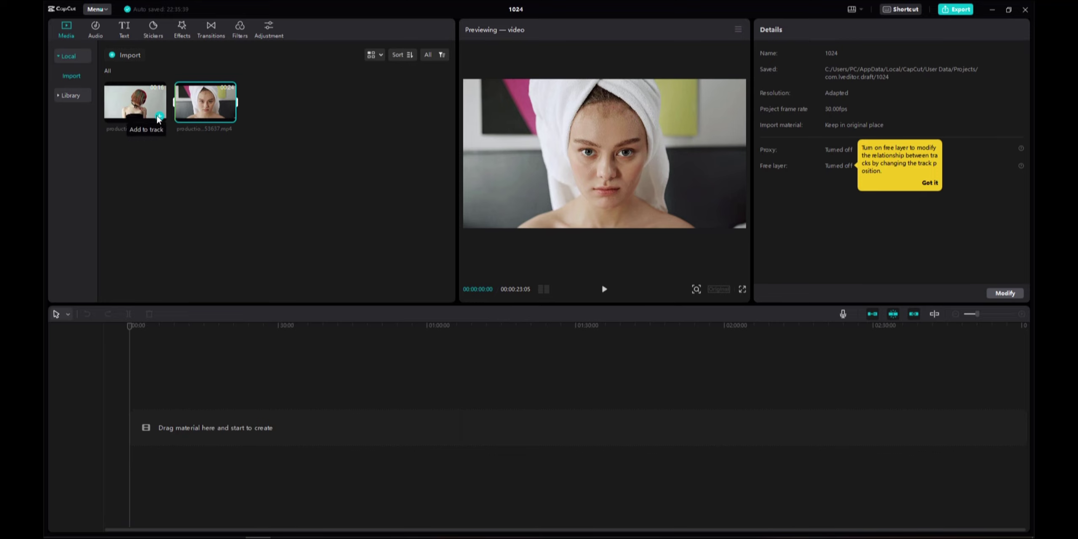
left_click(160, 116)
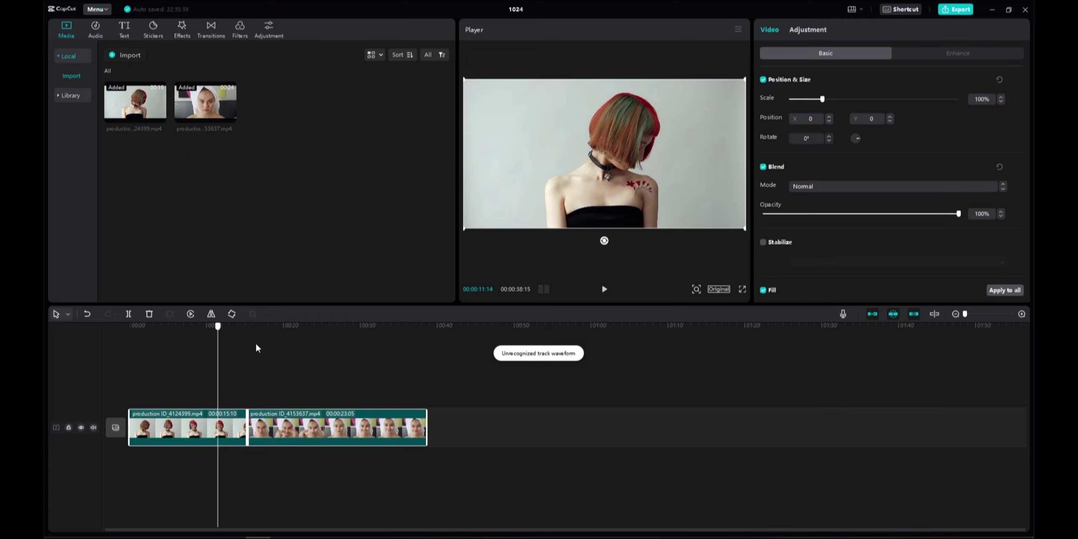
left_click(205, 352)
key("Left")
key("Left")
key("Left")
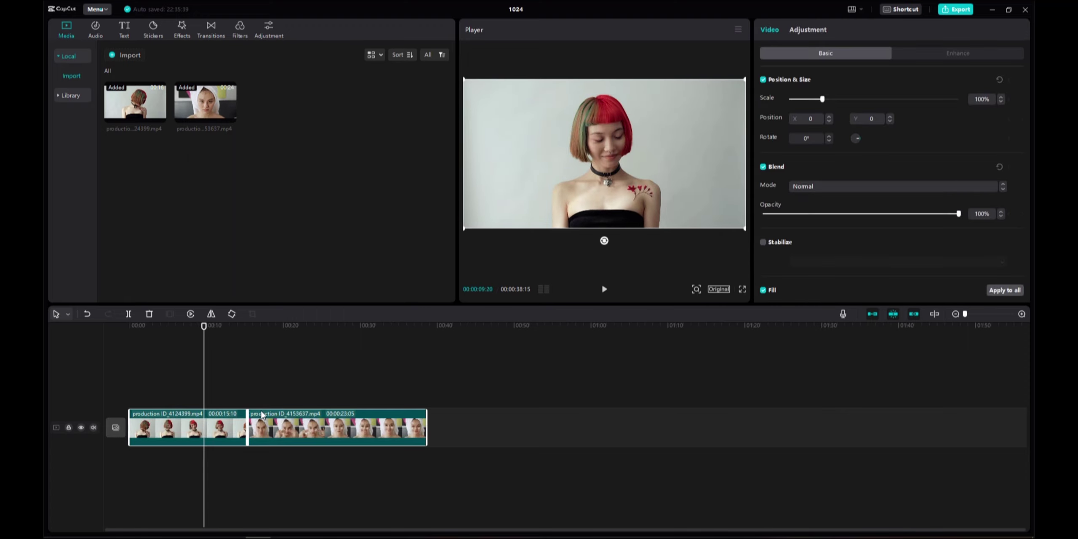
Remove the extra timeline clip and append production ID_4153637 directly after ID_4124399.
left_click_drag(305, 124, 132, 139)
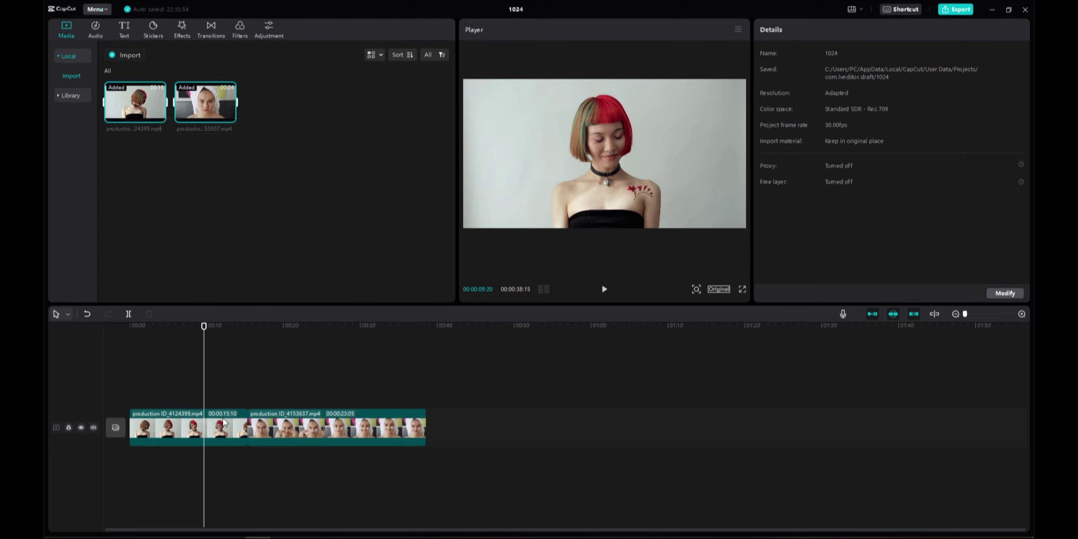
left_click(338, 434)
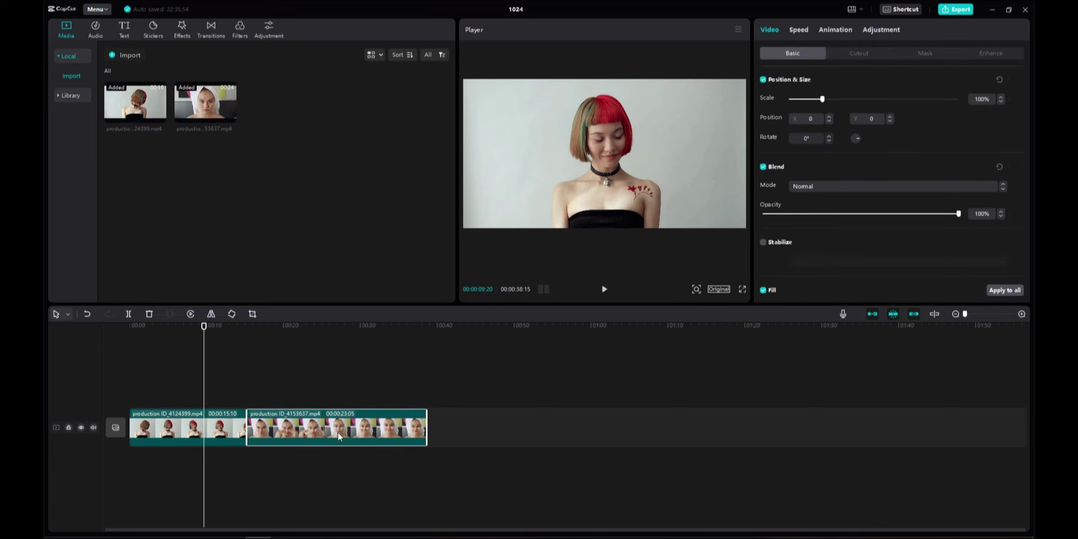
key("Delete")
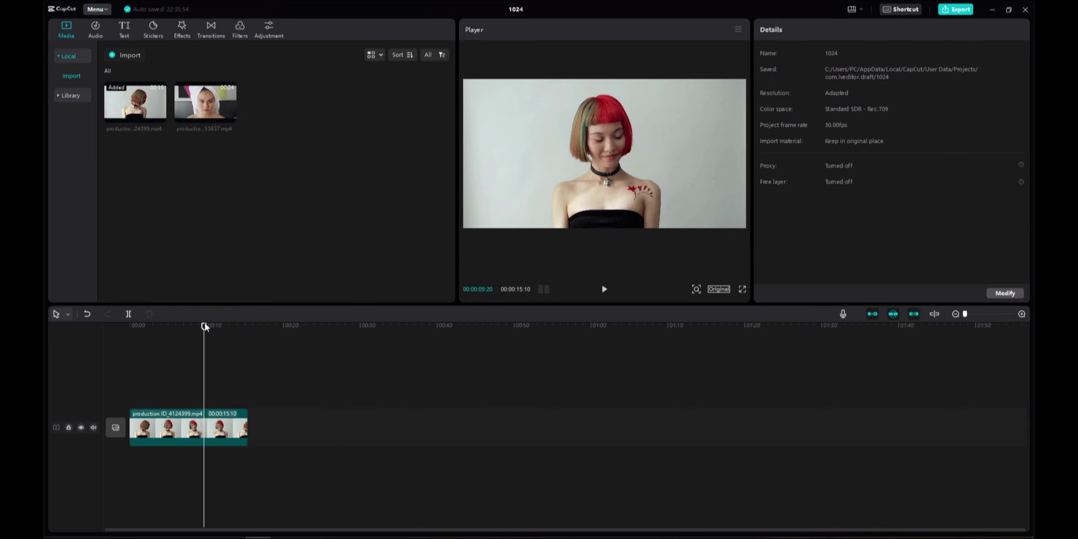
left_click_drag(205, 326, 179, 326)
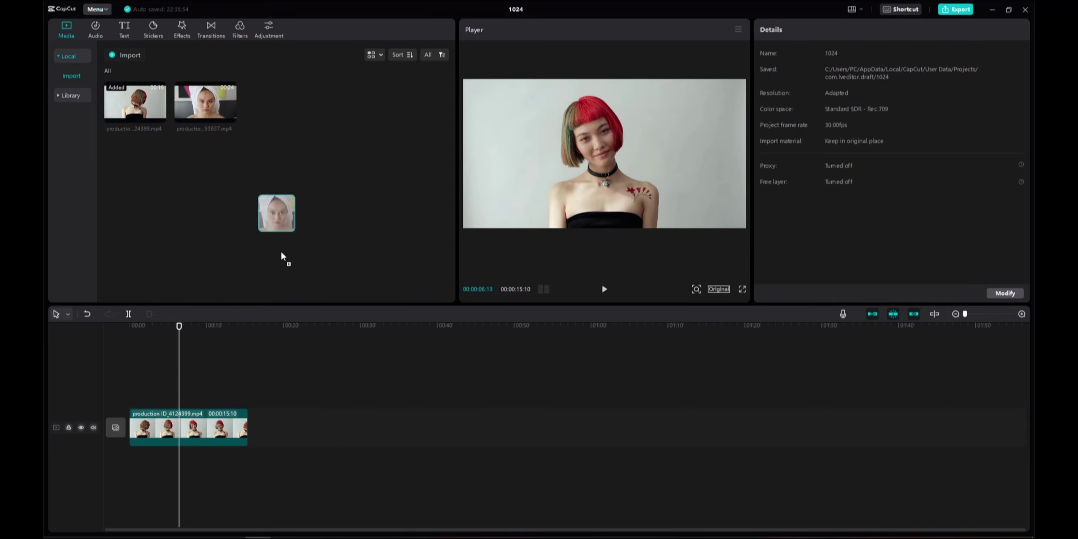
left_click_drag(202, 105, 272, 412)
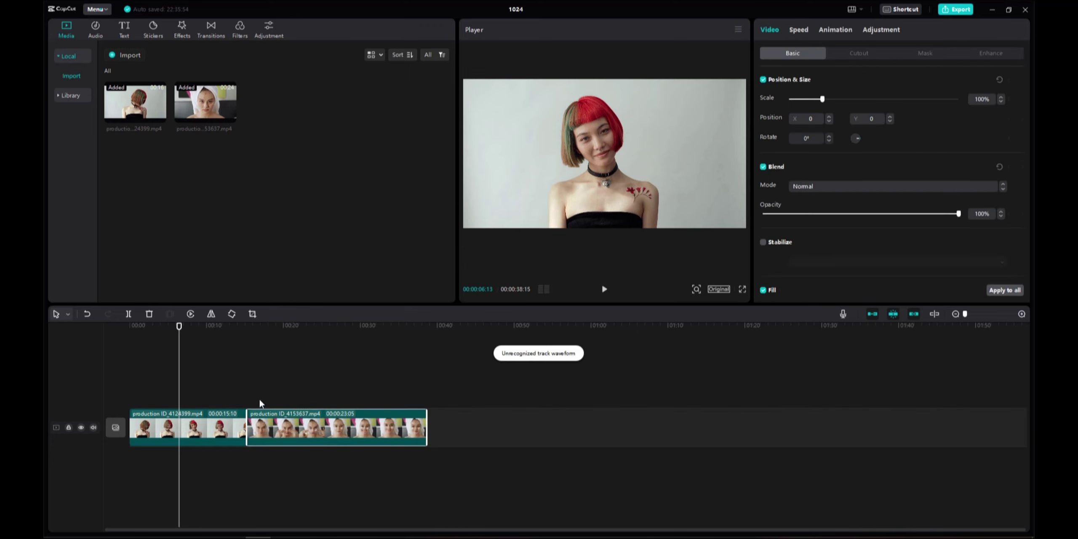
left_click_drag(181, 328, 217, 328)
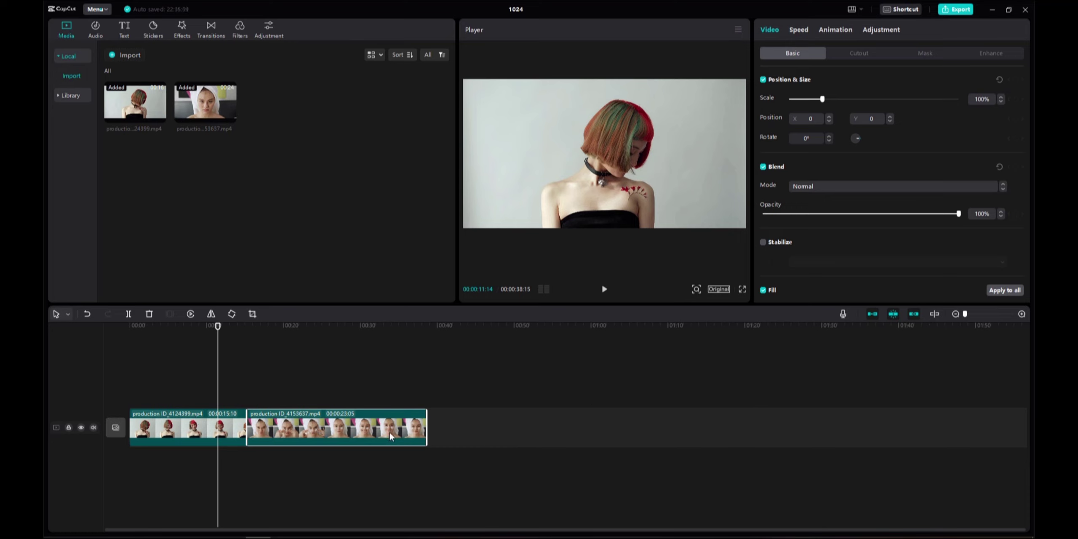
Delete the towel clip so only ID_4124399 (00:00:15:10) remains, with playhead at 00:06:15.
key("Delete")
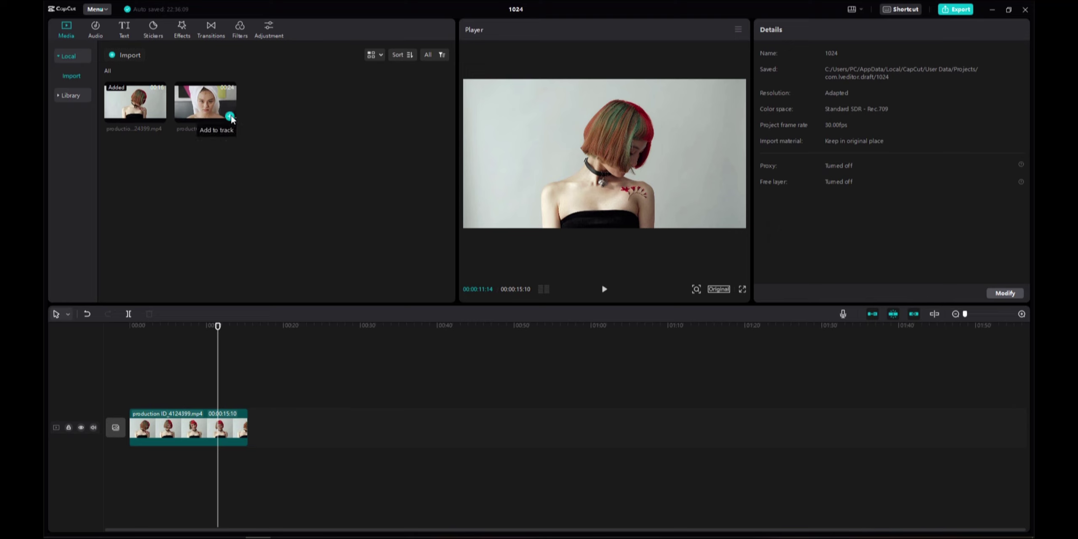
left_click(229, 115)
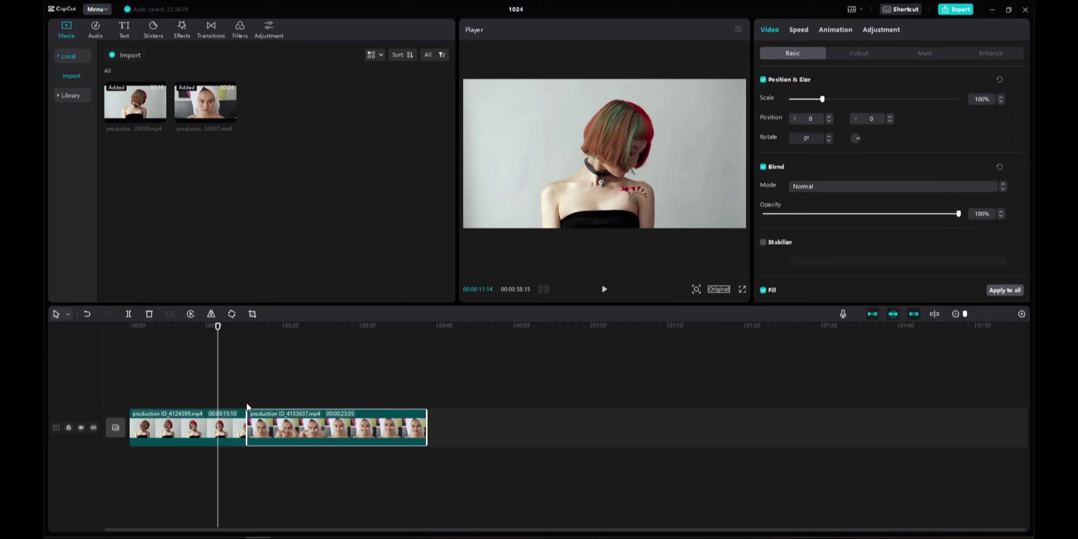
left_click_drag(317, 429, 183, 394)
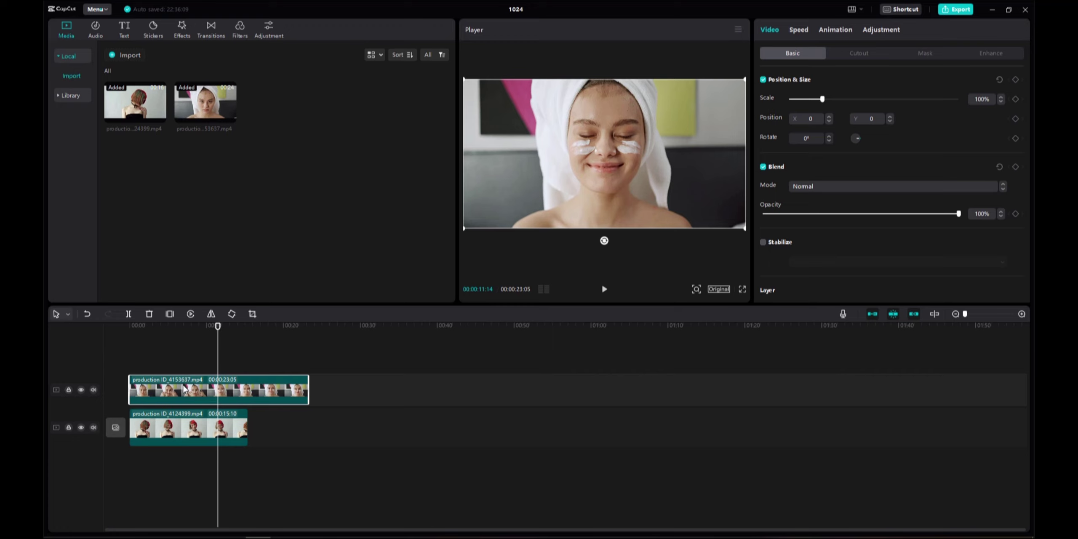
key("Delete")
mouse_move(225, 105)
left_mouse_down()
mouse_move(138, 391)
mouse_move(125, 389)
left_mouse_up()
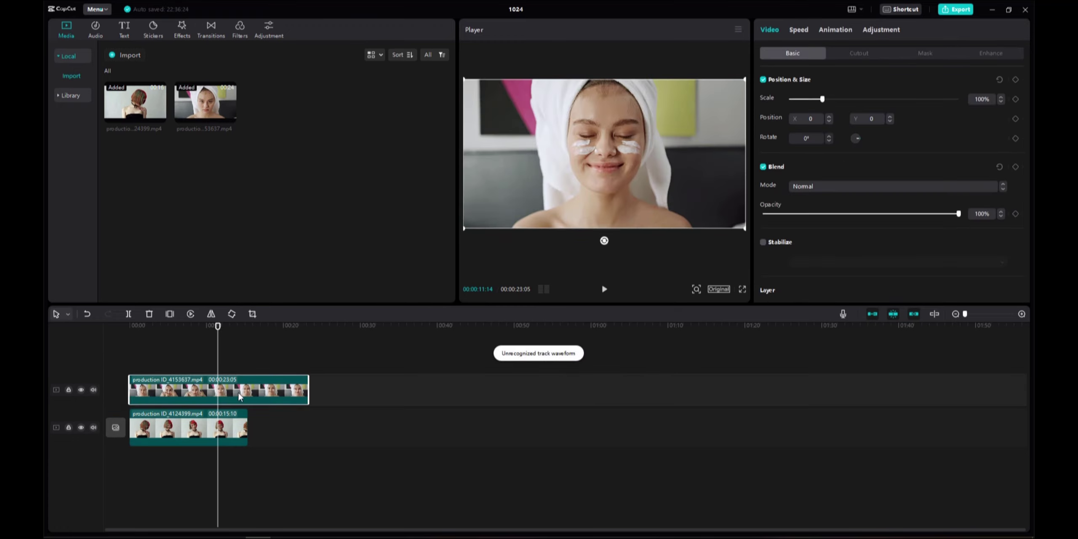
mouse_move(239, 396)
left_mouse_down()
mouse_move(305, 395)
mouse_move(216, 395)
left_mouse_up()
key("Delete")
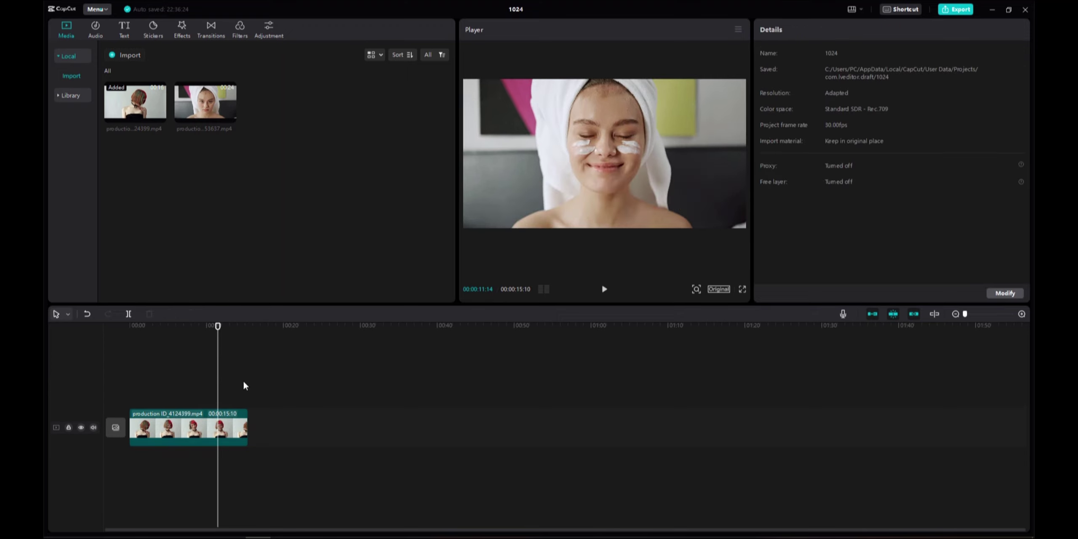
left_click_drag(218, 326, 180, 327)
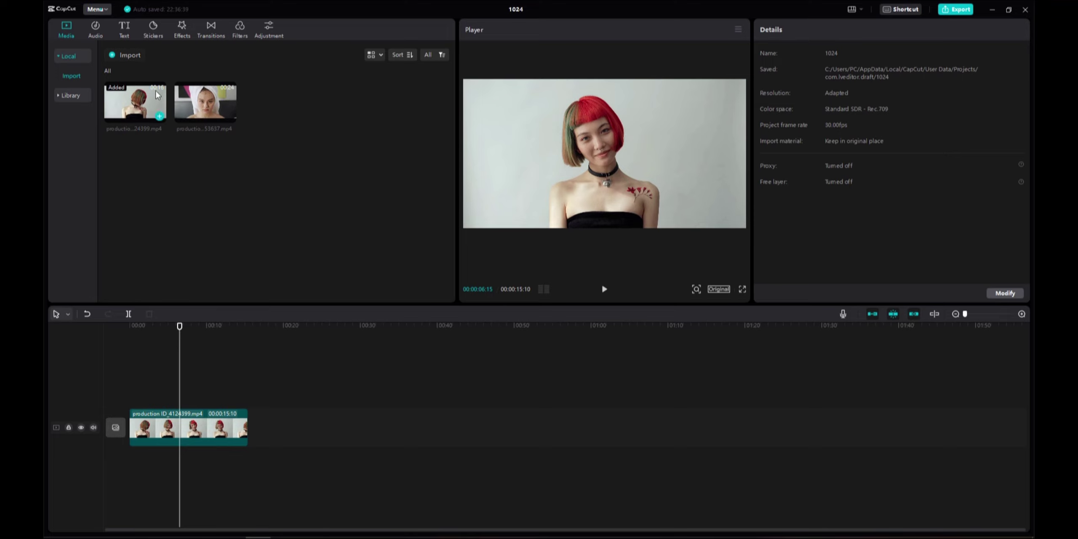
left_click(60, 96)
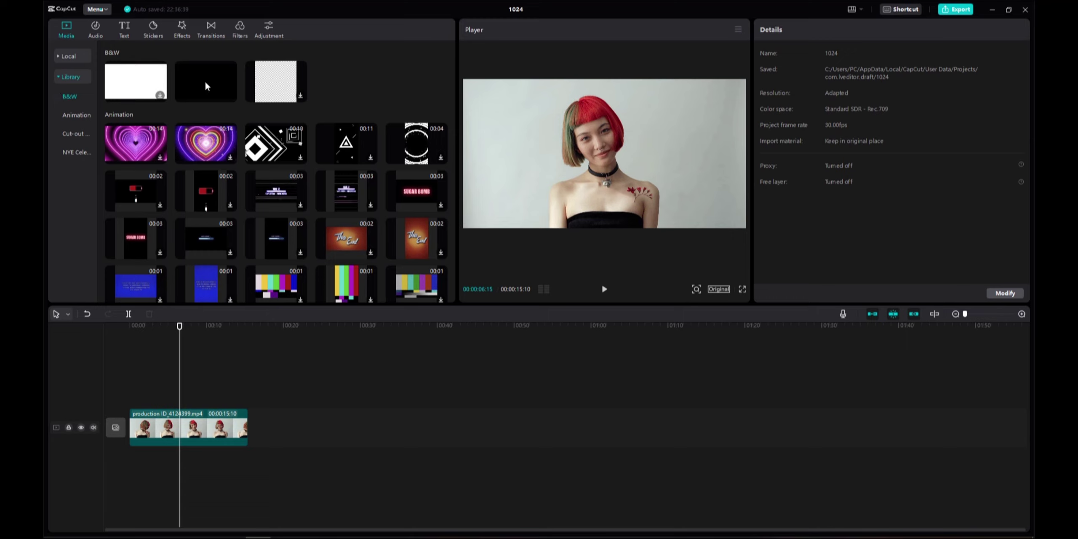
scroll(278, 188, "down", 2)
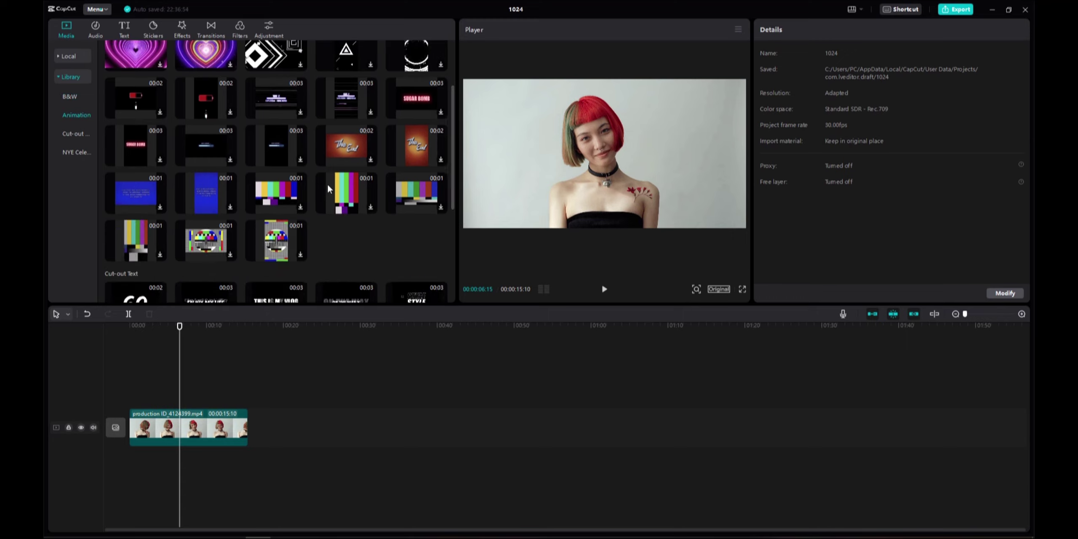
scroll(304, 174, "down", 2)
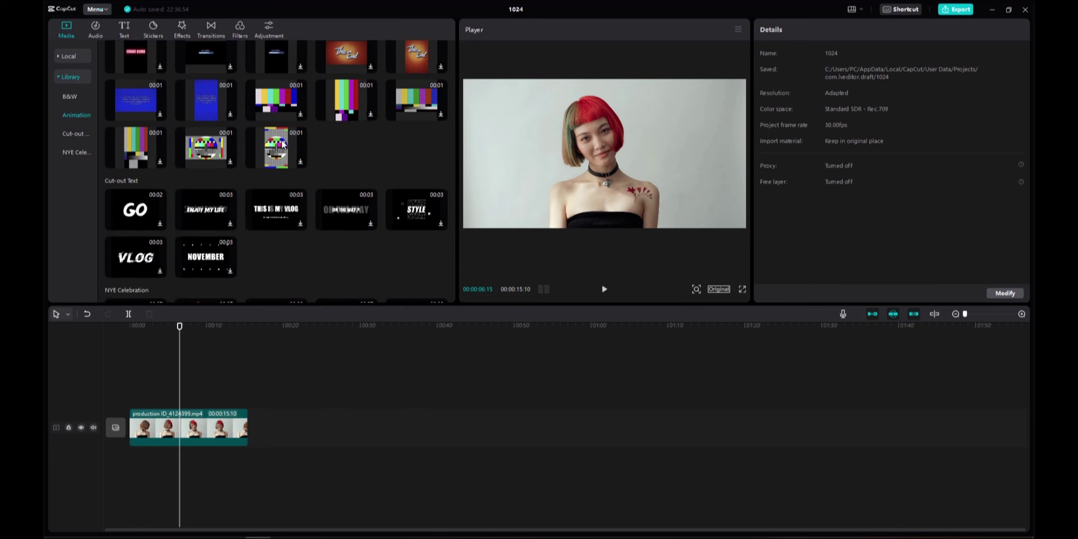
scroll(288, 166, "down", 3)
scroll(278, 164, "down", 1)
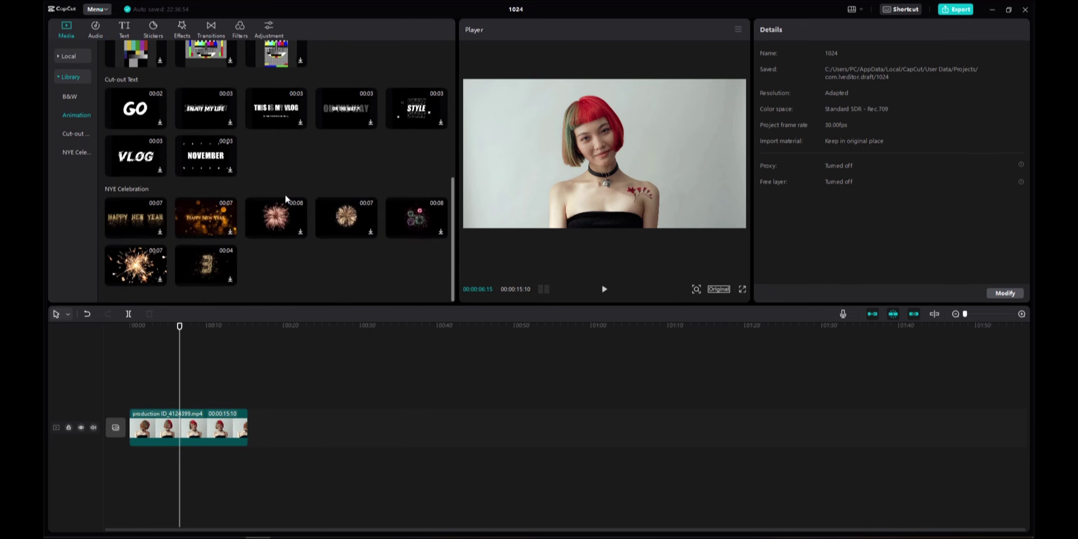
scroll(353, 206, "up", 4)
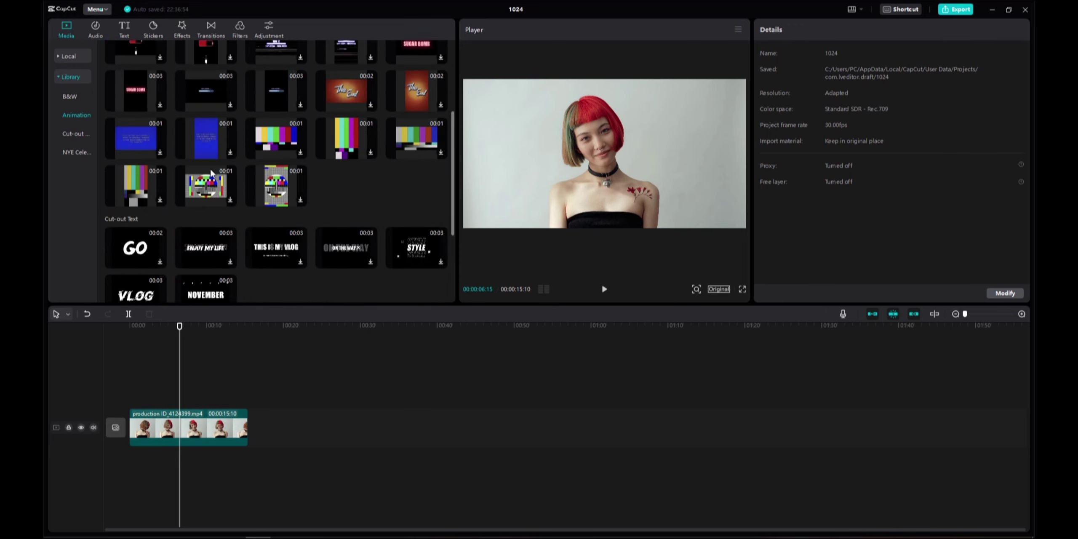
scroll(303, 133, "up", 3)
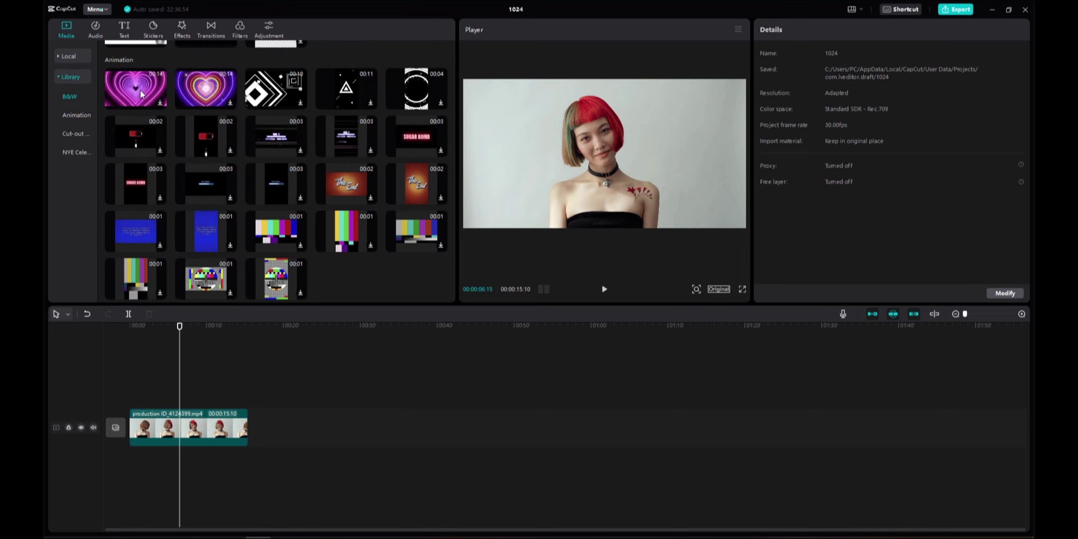
scroll(389, 192, "down", 3)
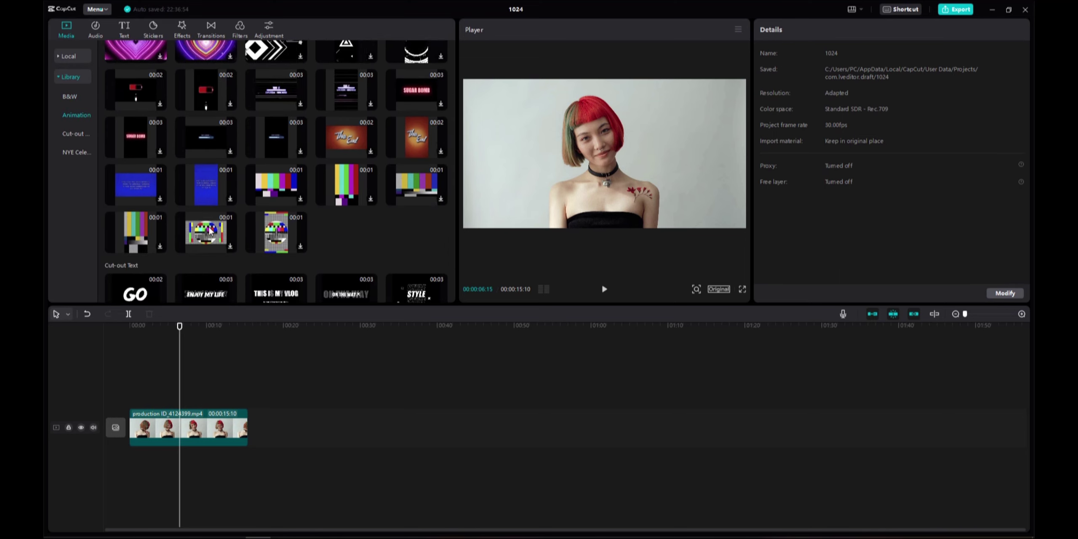
scroll(243, 206, "up", 8)
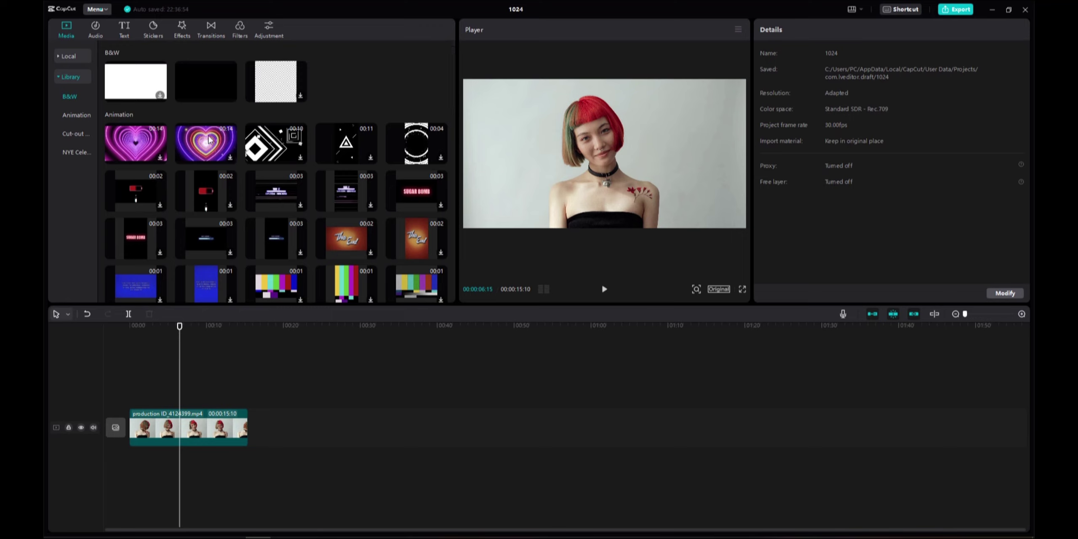
left_click(59, 77)
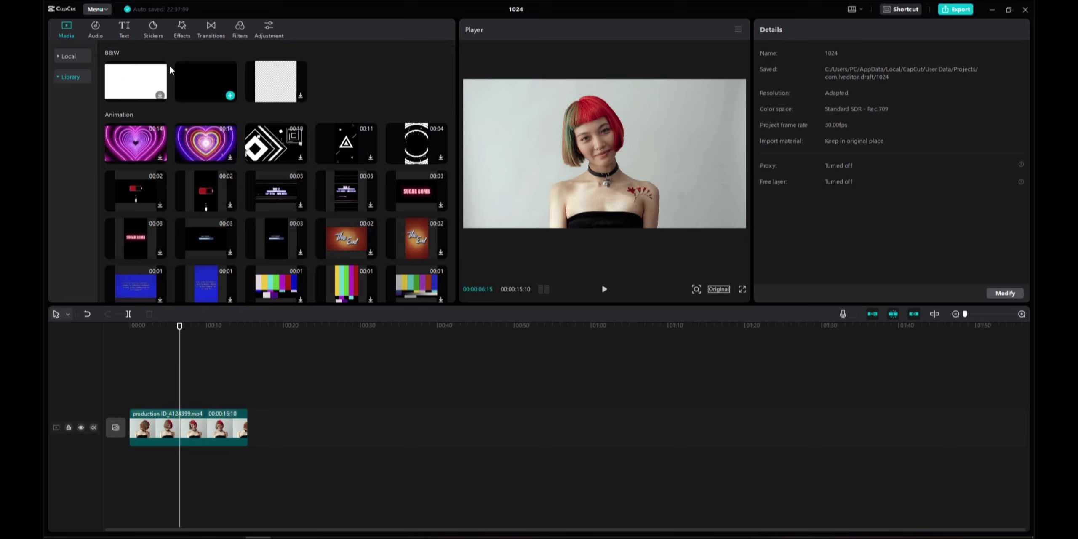
left_click(58, 56)
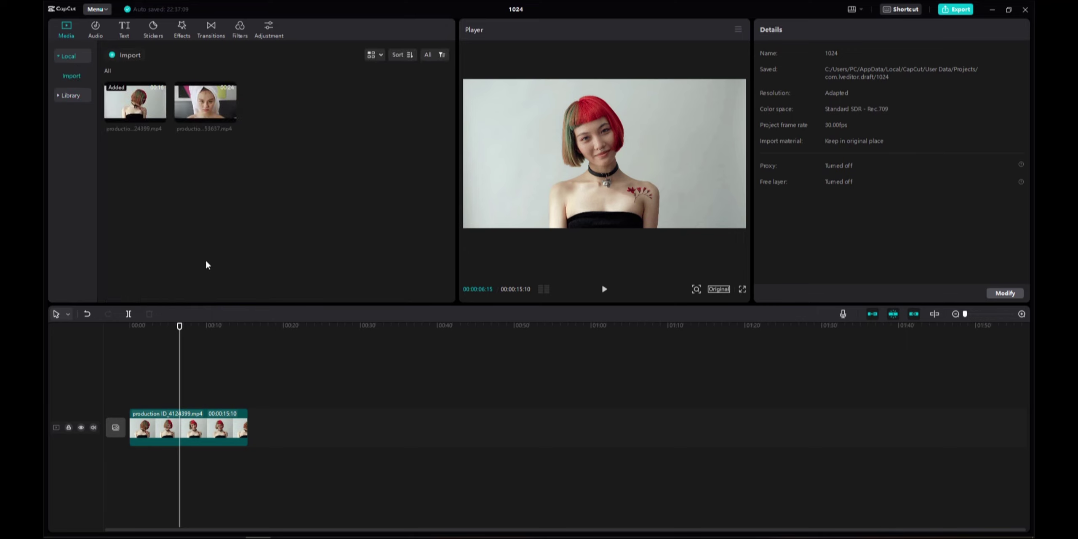
Browse the Audio library's Music and Sound effects categories, then collapse the Music list.
mouse_move(210, 113)
left_click(95, 32)
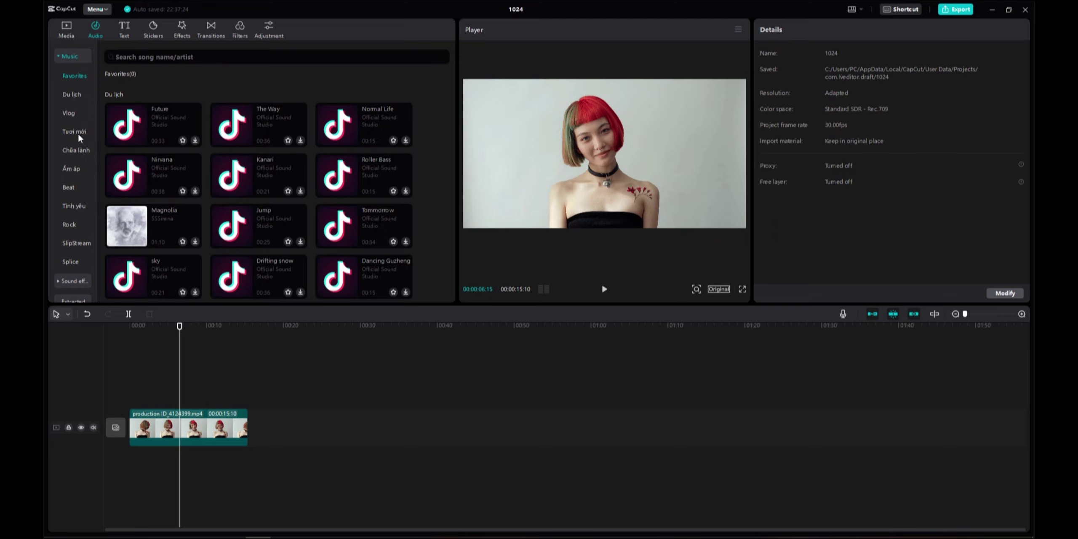
scroll(84, 188, "down", 1)
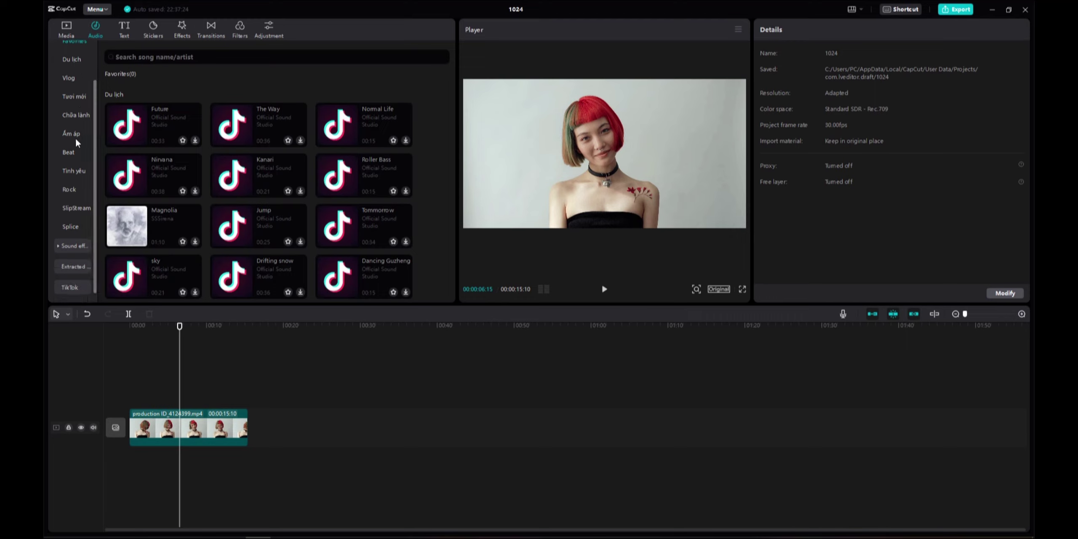
left_click(59, 248)
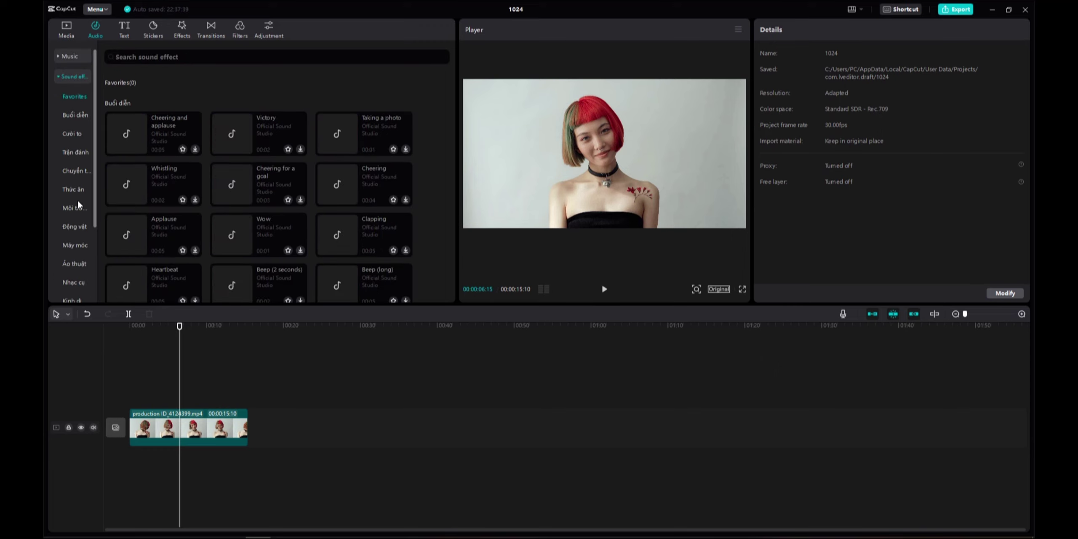
scroll(261, 176, "down", 1)
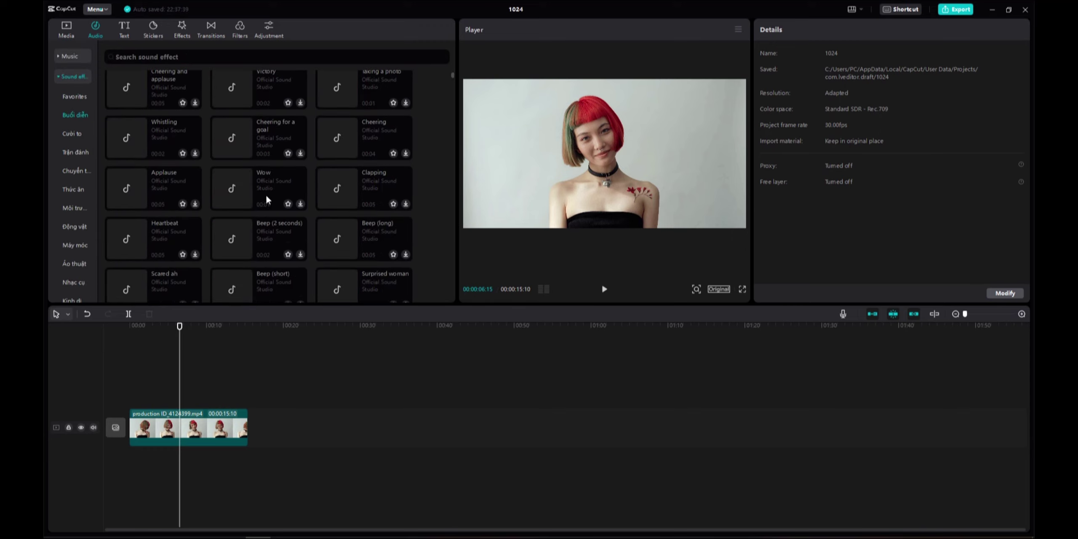
scroll(258, 201, "up", 1)
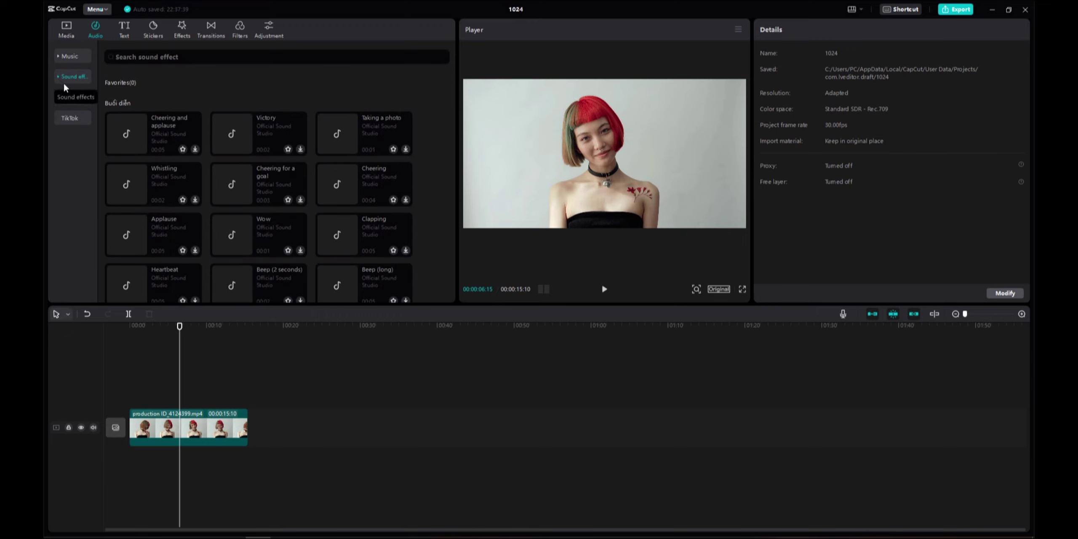
left_click(67, 56)
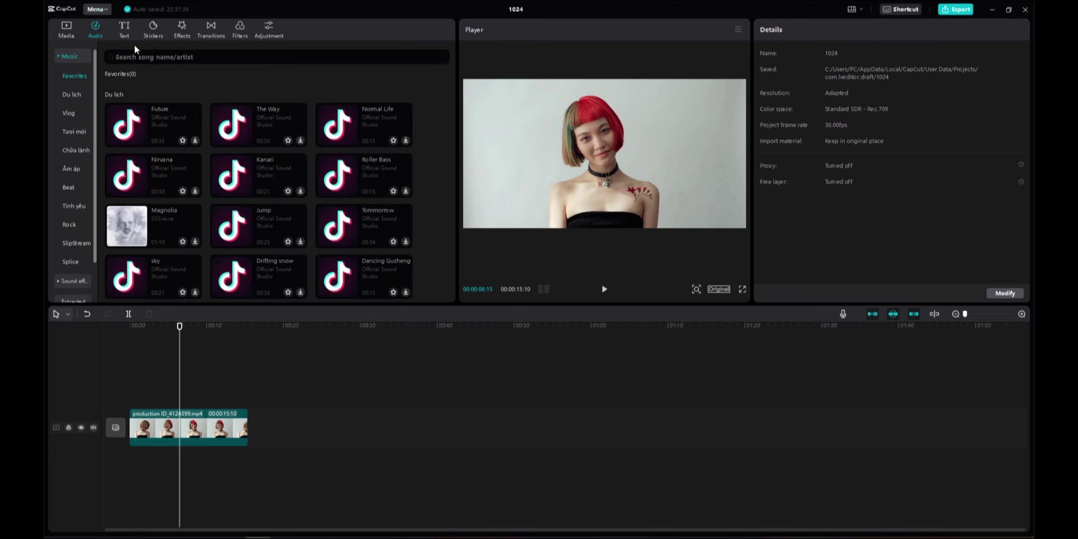
left_click(59, 56)
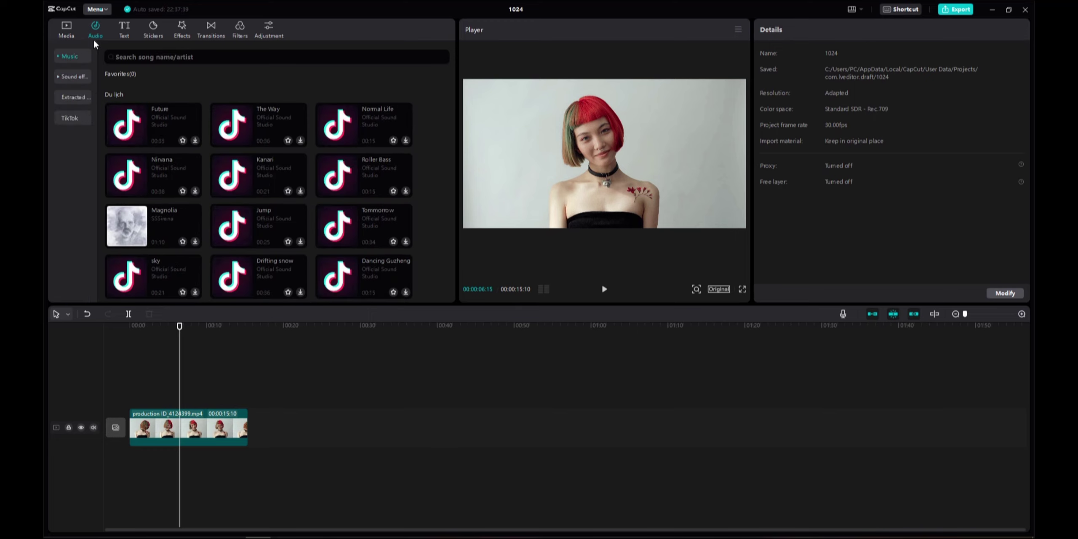
left_click(124, 31)
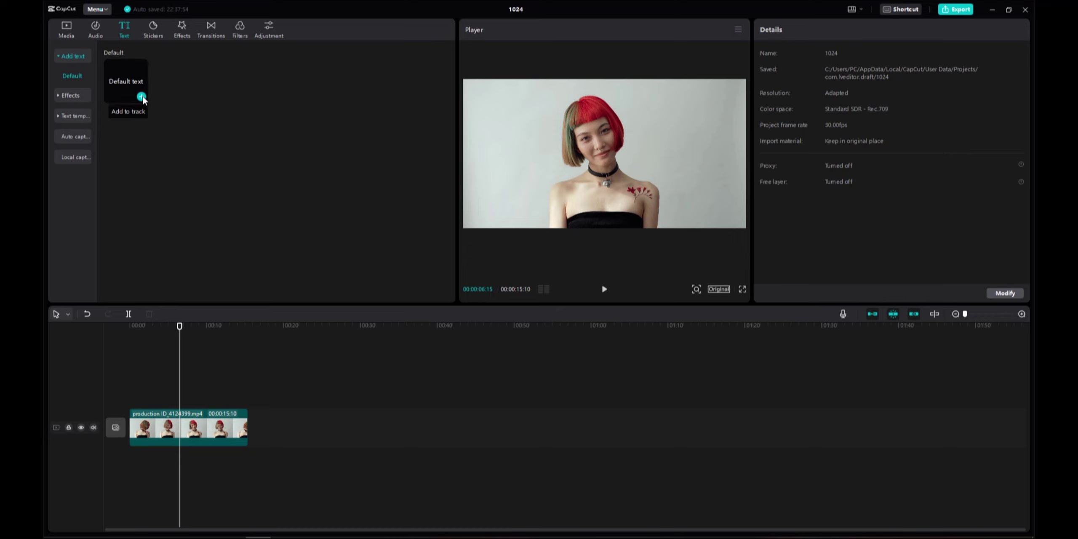
Browse the text effect styles, viewing the Blue and Green categories.
left_click(58, 96)
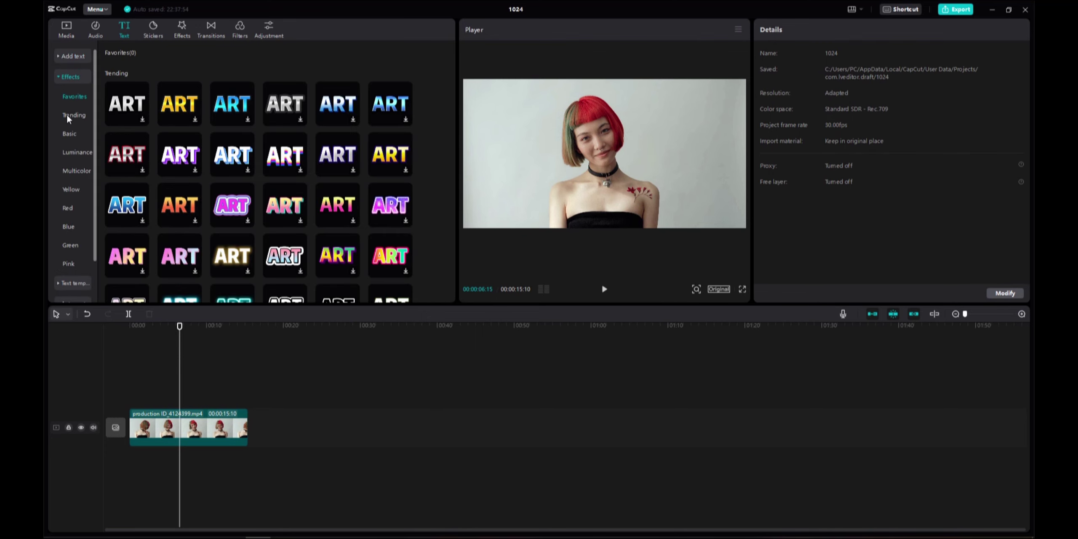
scroll(73, 156, "down", 1)
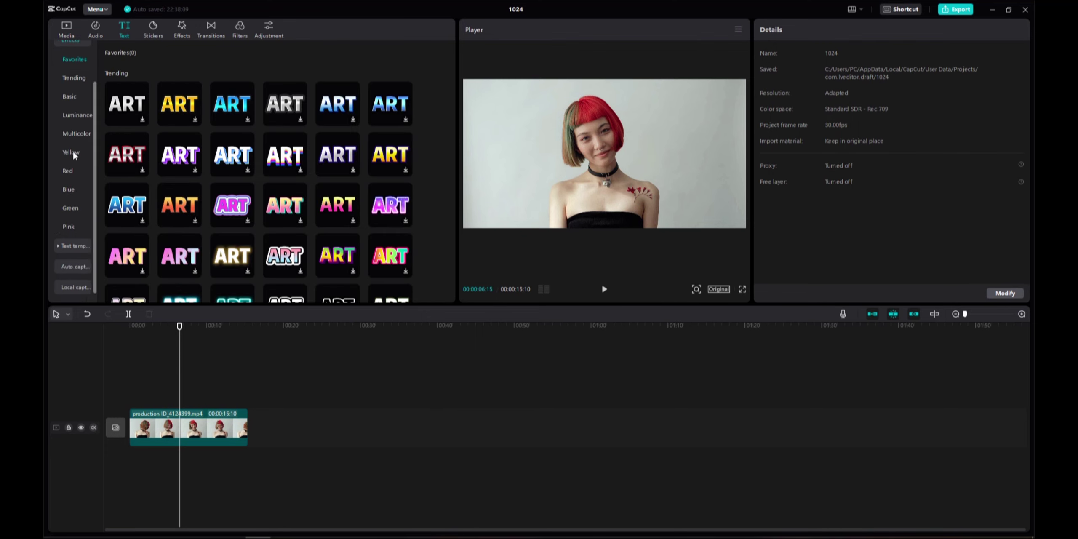
left_click(69, 189)
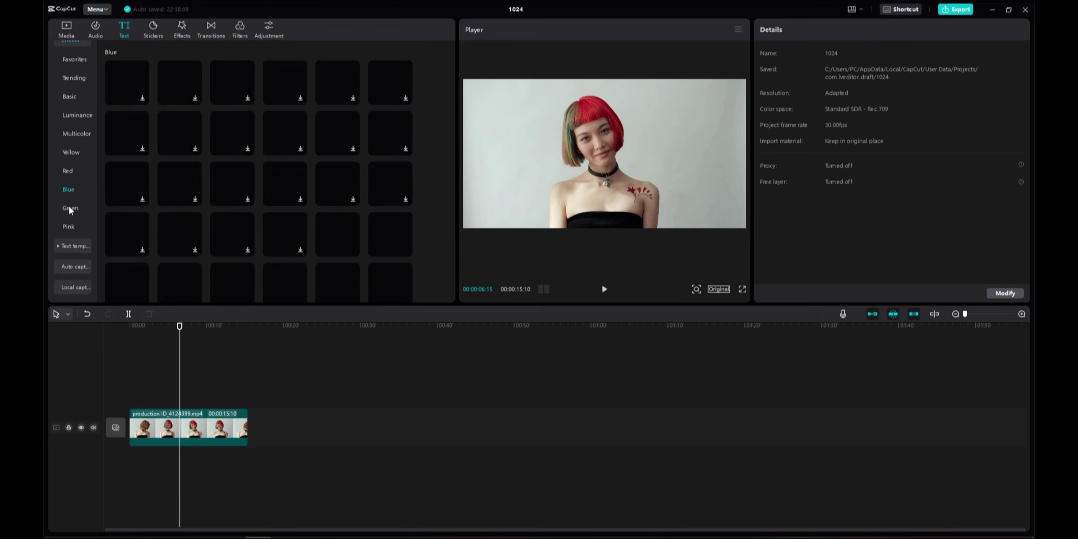
left_click(69, 208)
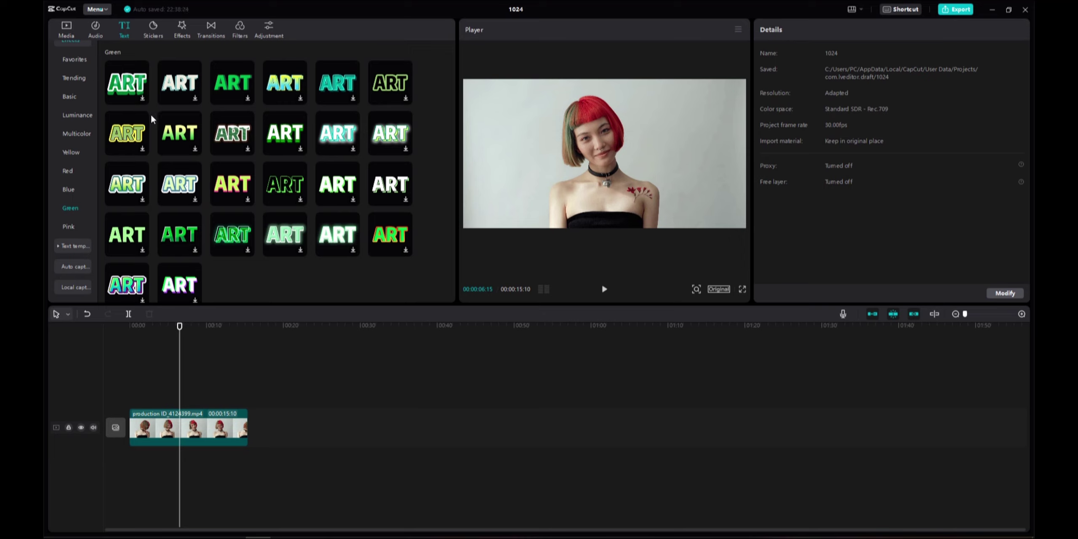
Scroll through the Text template categories, then collapse the template list.
left_click(58, 243)
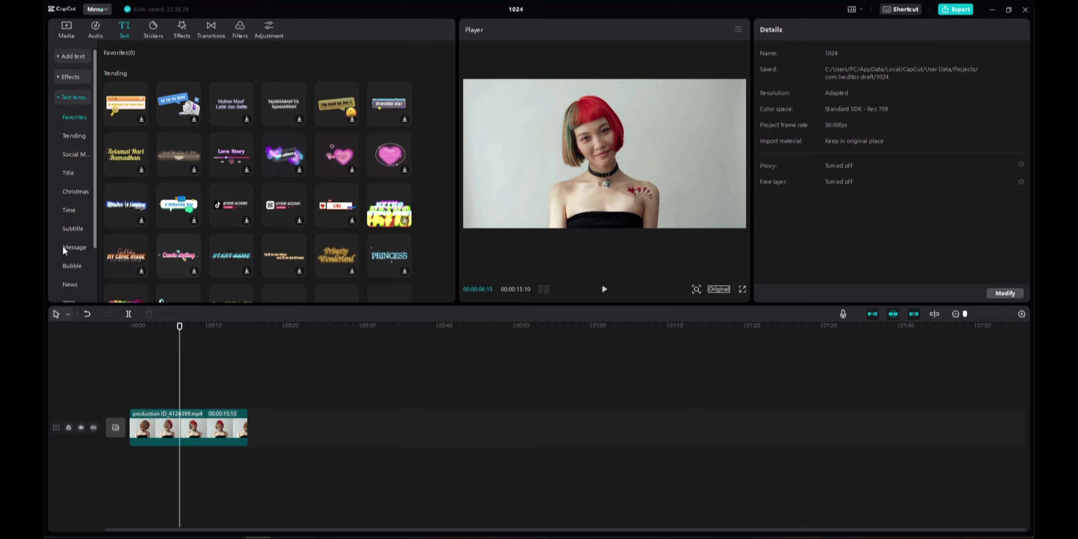
scroll(290, 174, "down", 5)
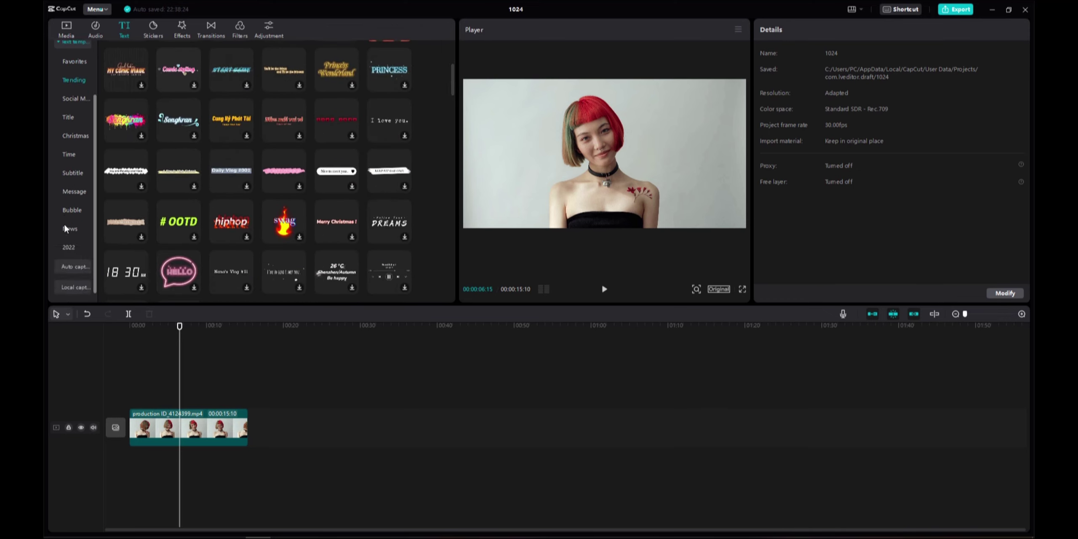
scroll(69, 199, "down", 2)
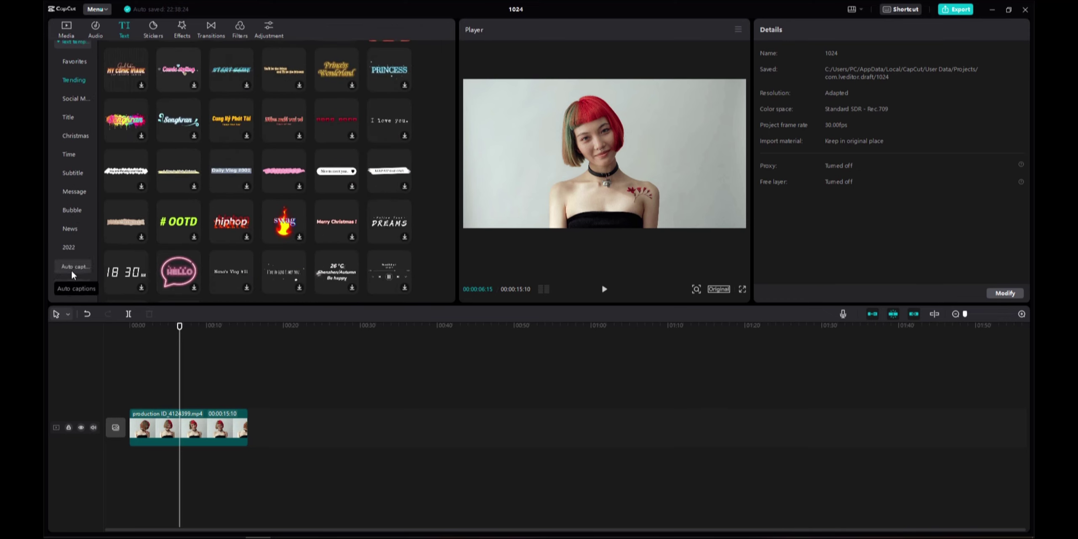
scroll(119, 185, "up", 5)
scroll(76, 120, "up", 2)
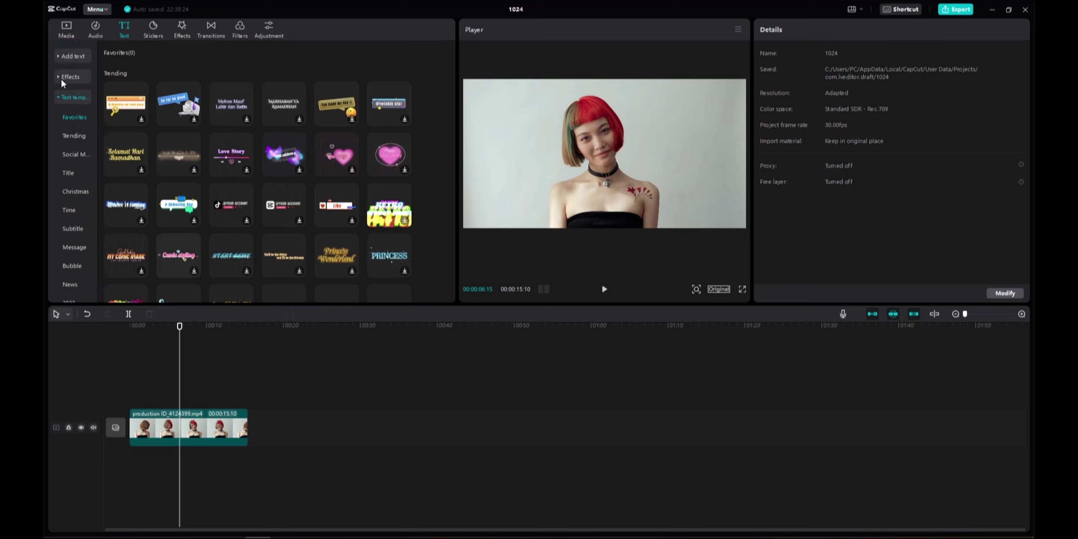
left_click(58, 97)
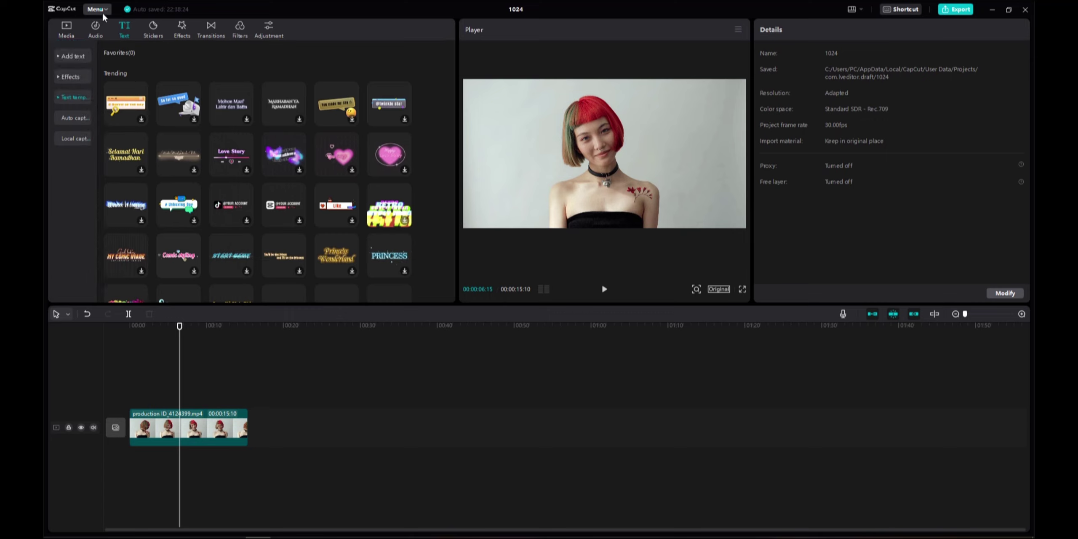
Scroll through the Stickers collection.
left_click(152, 32)
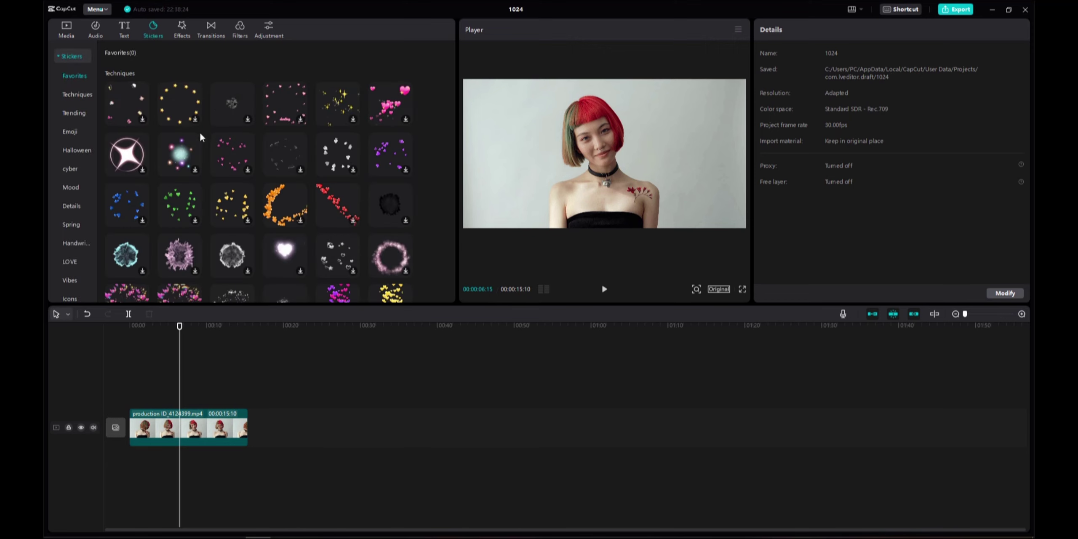
scroll(274, 132, "down", 3)
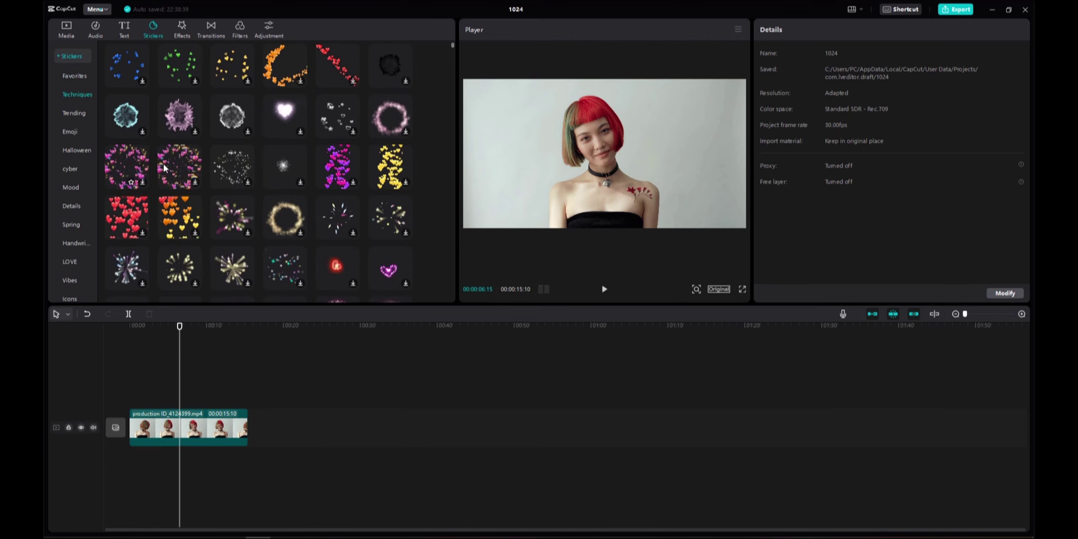
scroll(294, 169, "down", 4)
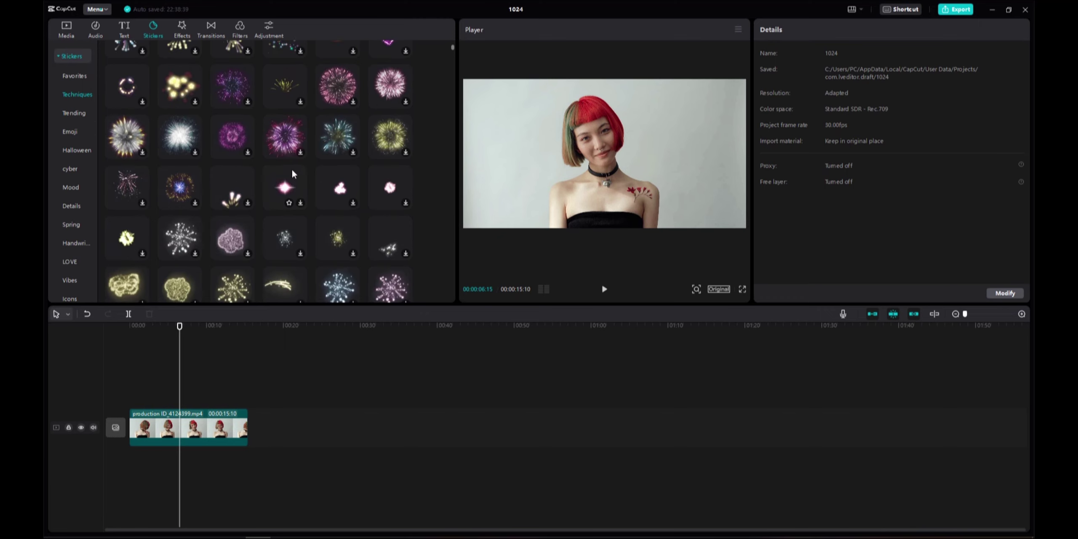
scroll(209, 174, "down", 4)
scroll(81, 160, "down", 3)
scroll(74, 167, "down", 3)
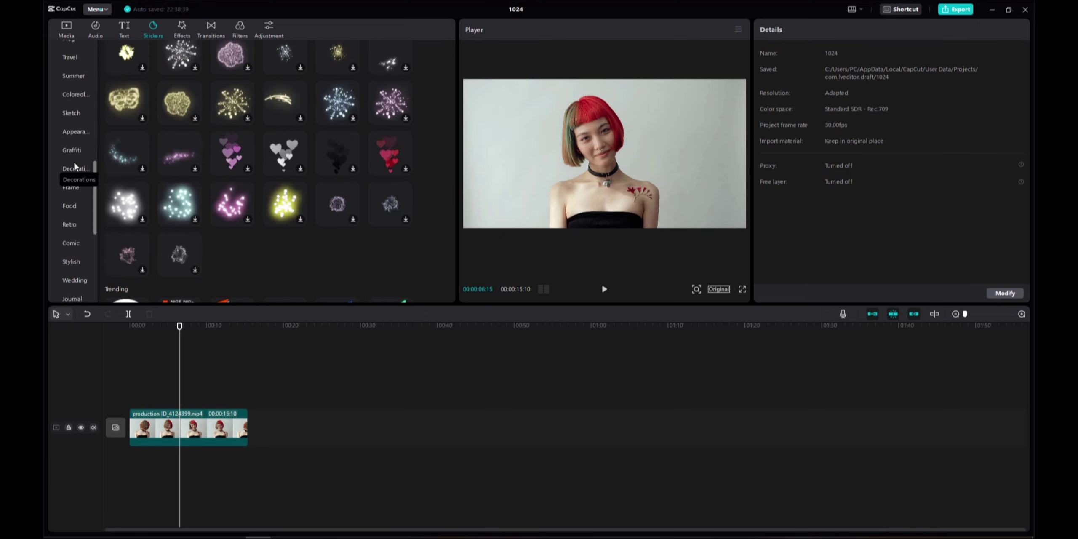
scroll(73, 160, "up", 5)
scroll(114, 46, "up", 1)
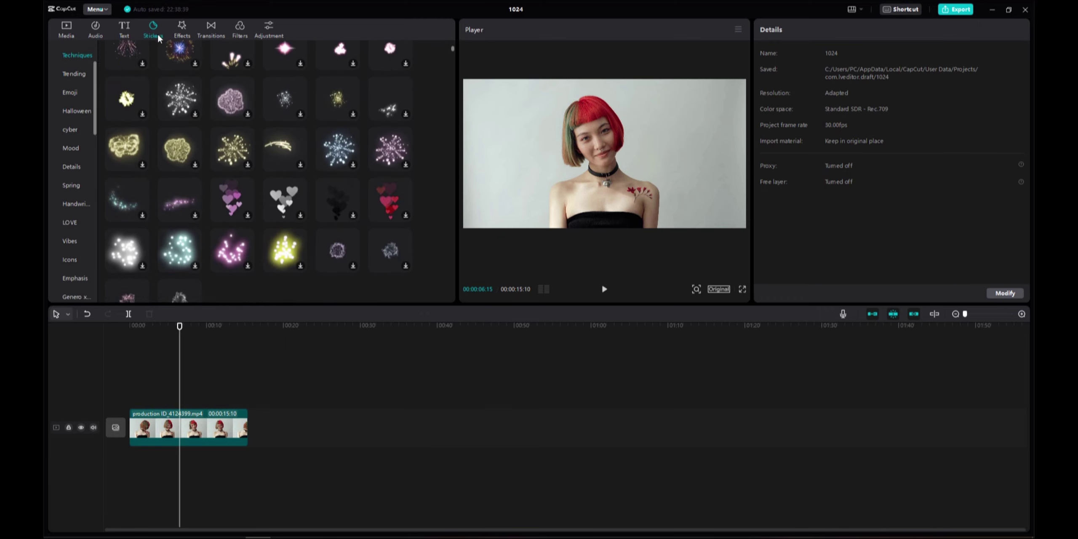
Browse the video Effects collection, then bring up the Transitions library.
left_click(182, 28)
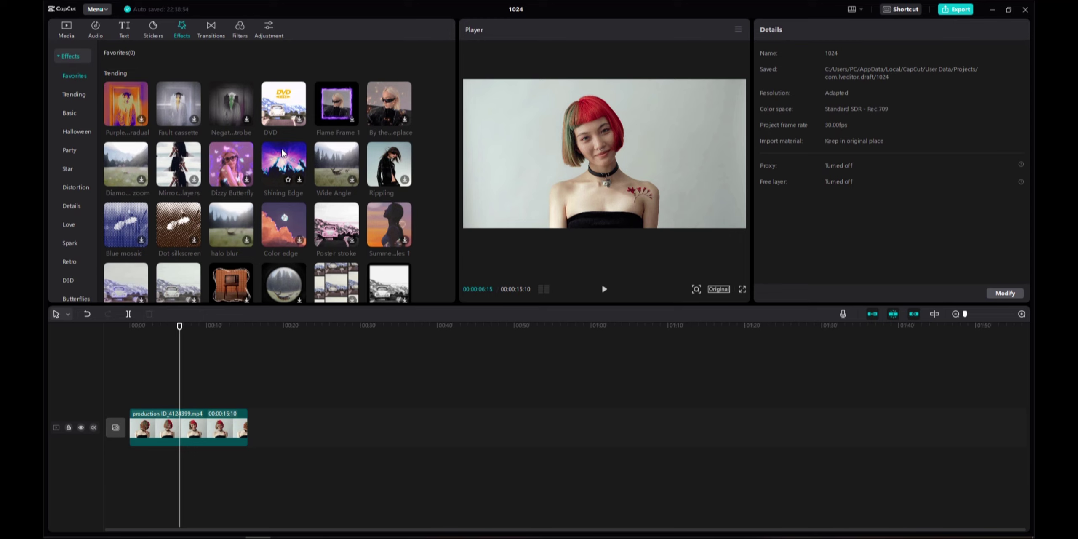
scroll(291, 153, "down", 3)
scroll(291, 153, "up", 3)
left_click(211, 25)
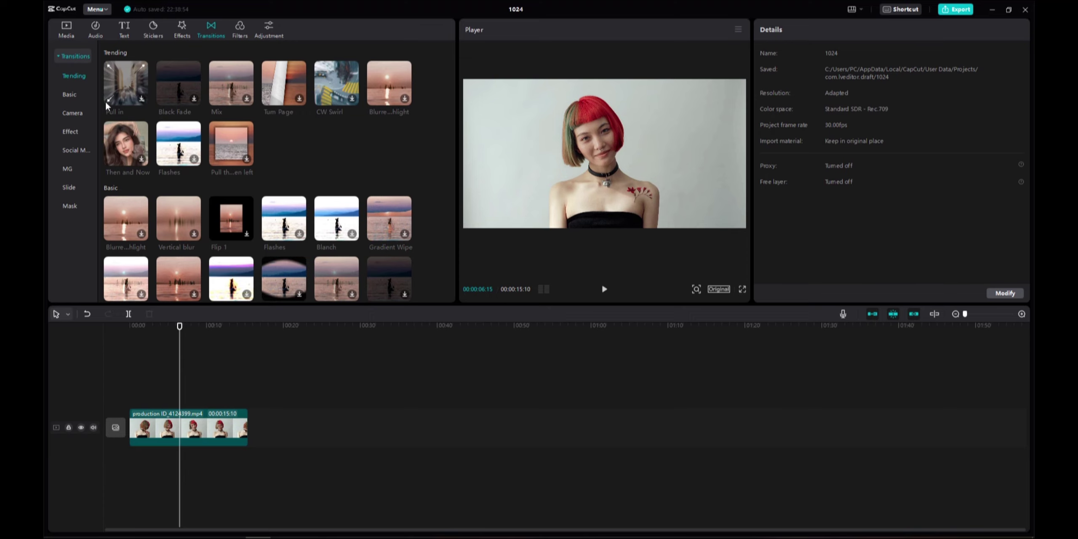
Add towel clip ID_4153637 to the timeline and set the playhead at the clip junction.
left_click(67, 25)
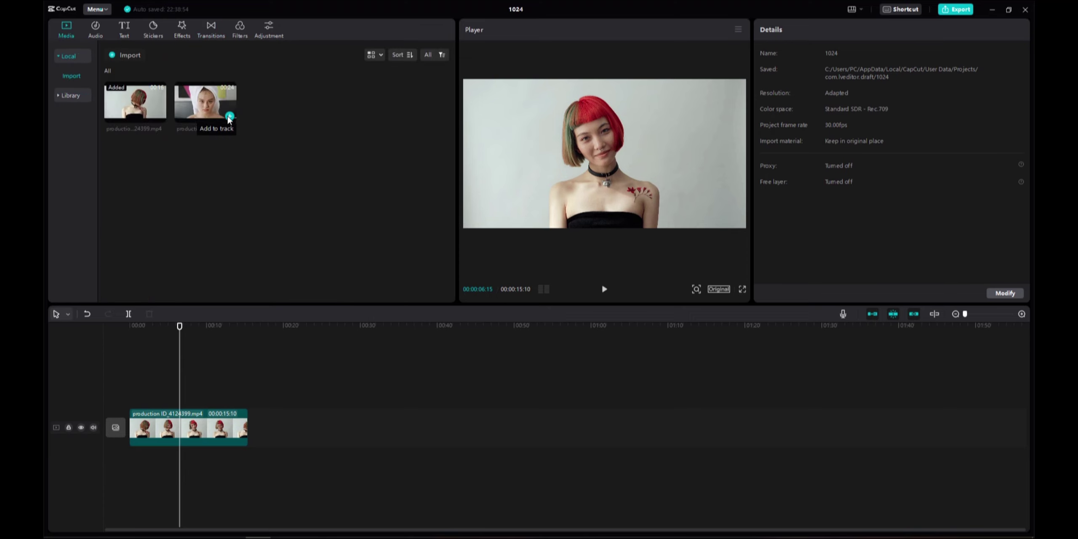
left_click(229, 116)
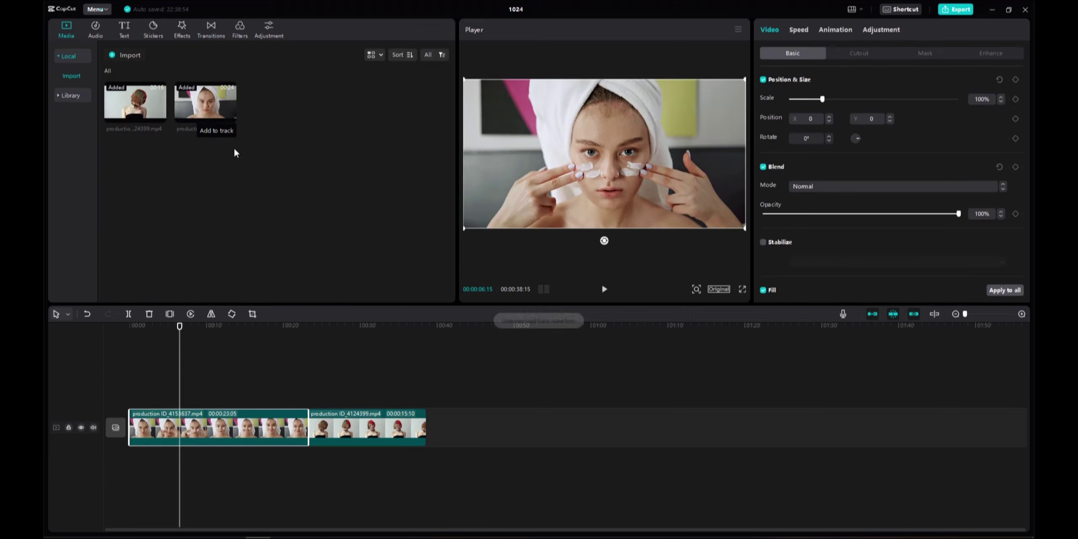
left_click(300, 392)
left_click_drag(181, 330, 329, 333)
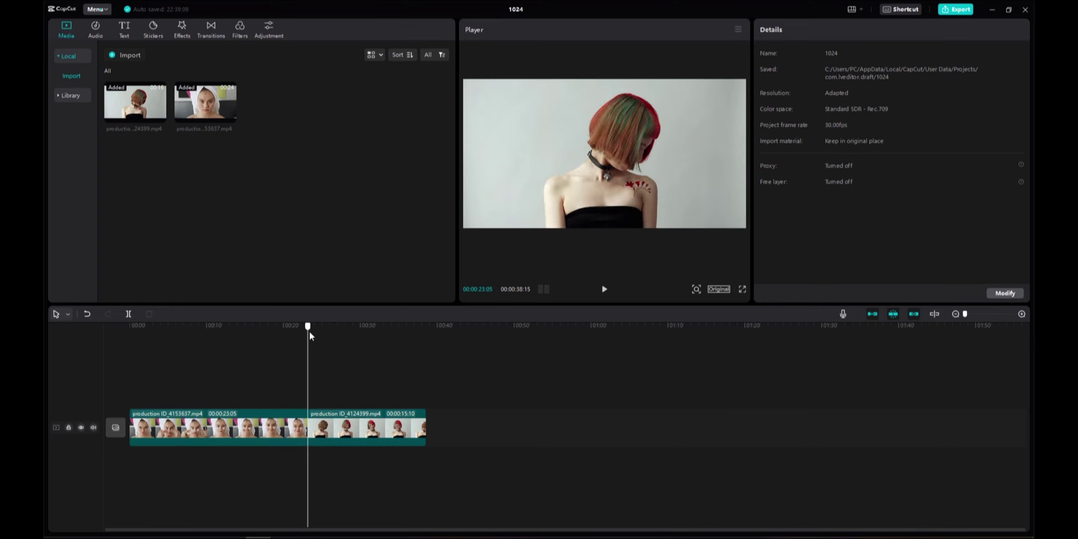
left_click_drag(308, 330, 302, 330)
left_click(210, 27)
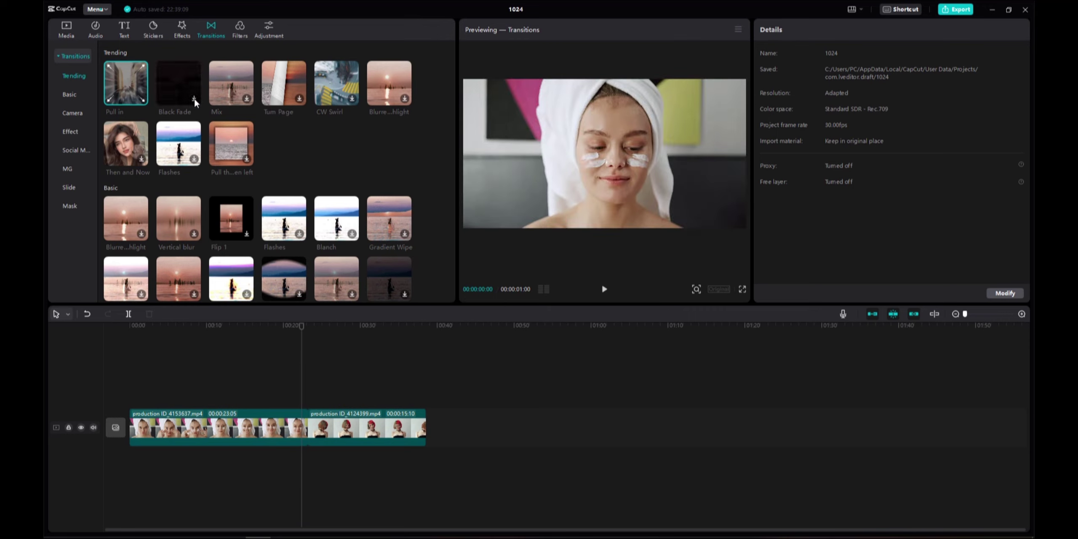
mouse_move(134, 101)
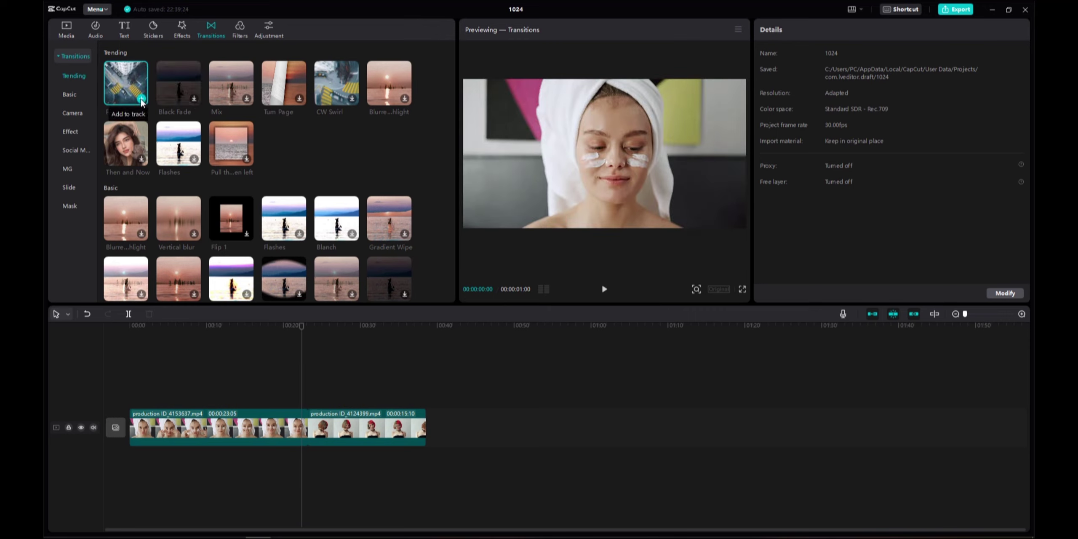
left_click(141, 101)
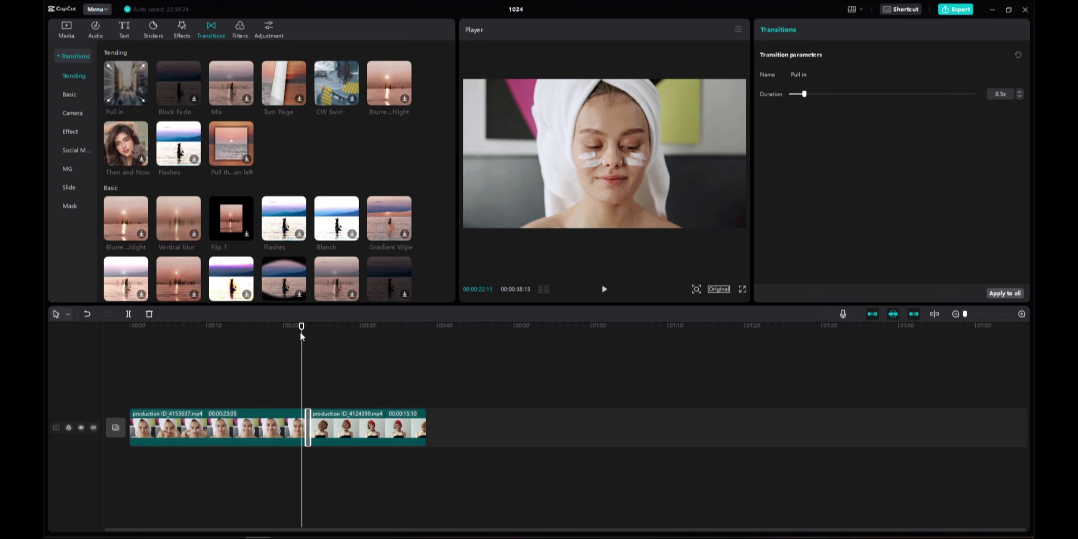
left_click_drag(301, 334, 299, 335)
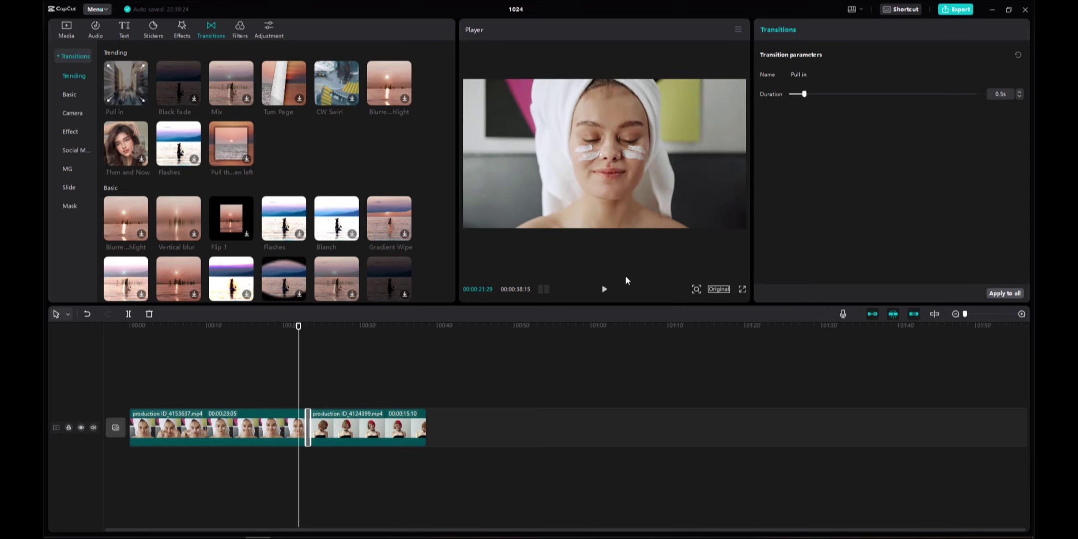
left_click(605, 290)
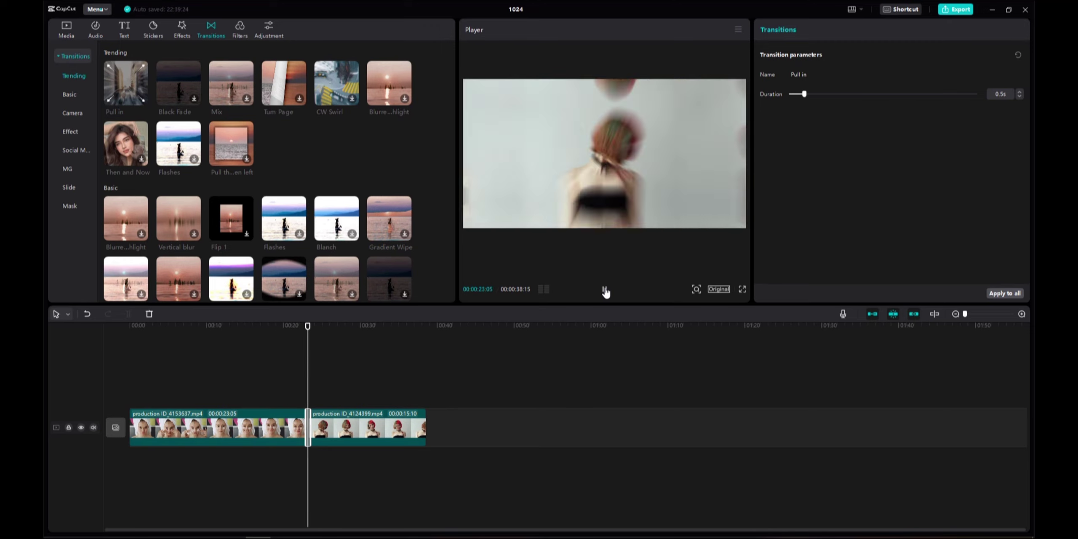
left_click(605, 289)
mouse_move(129, 84)
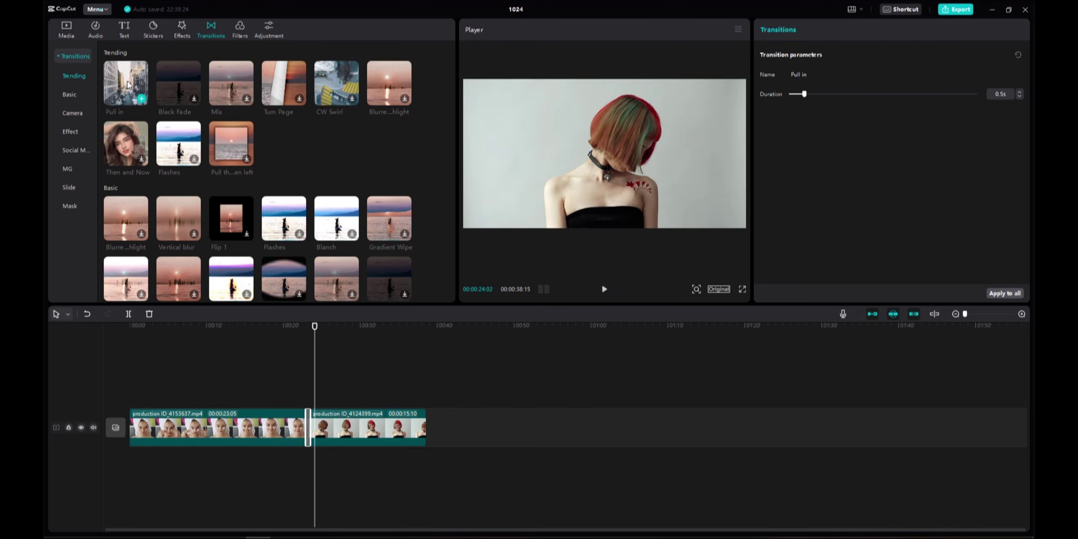
key("ctrl+z")
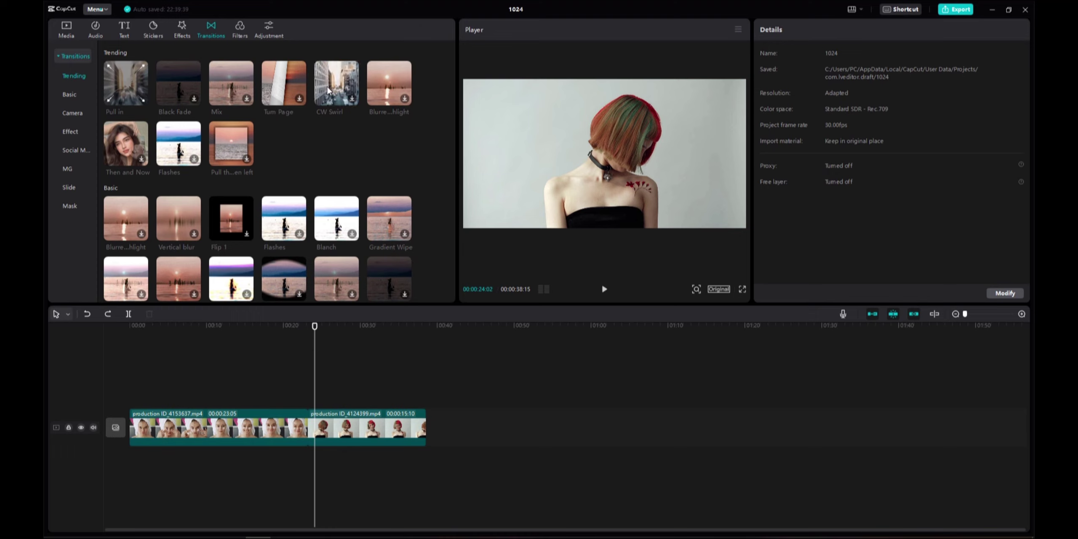
left_click(299, 99)
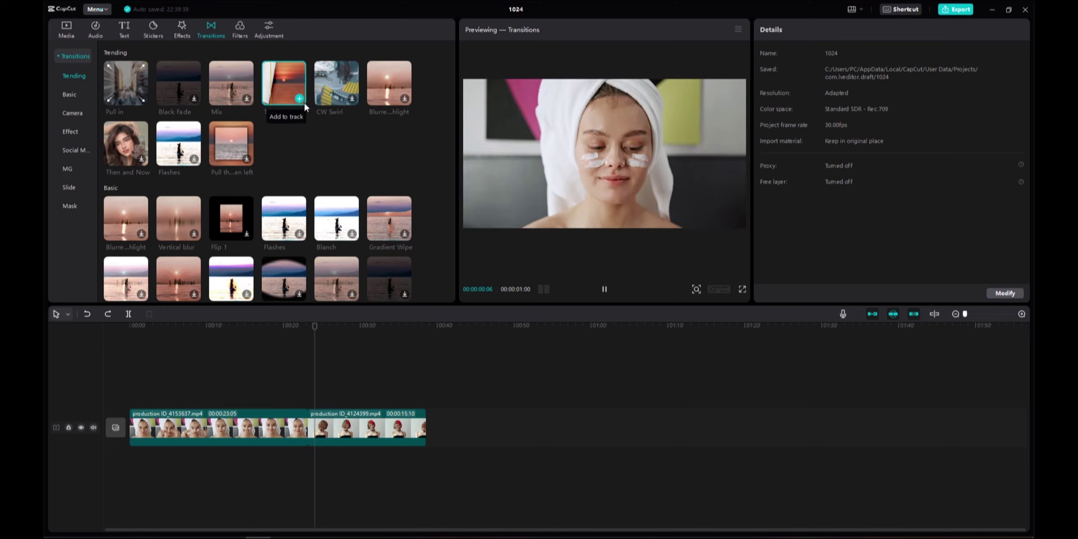
Add a 0.5 s Turn Page transition between the towel and red-haired clips and play it back.
left_click(299, 99)
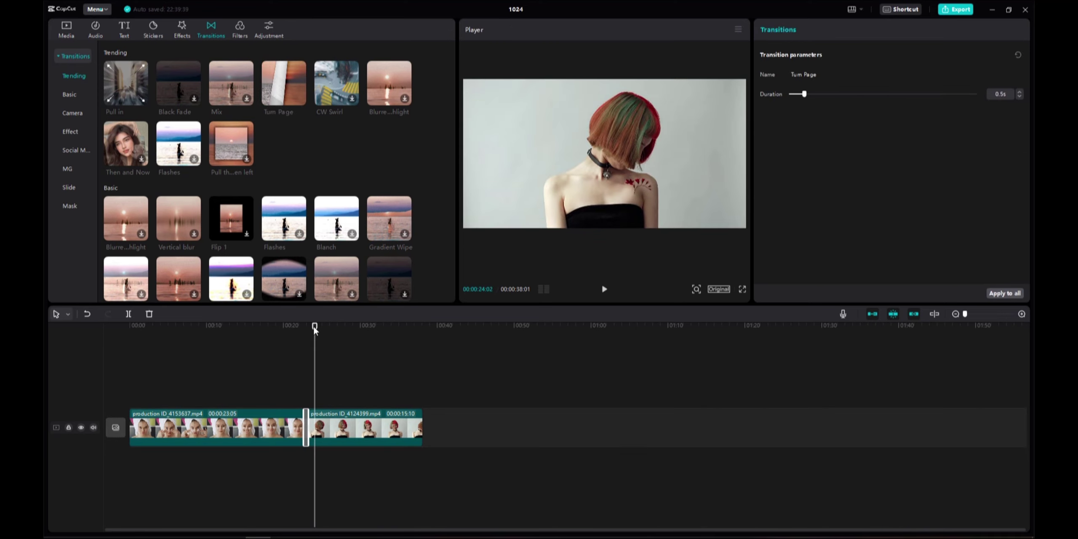
left_click_drag(315, 330, 296, 327)
left_click(604, 289)
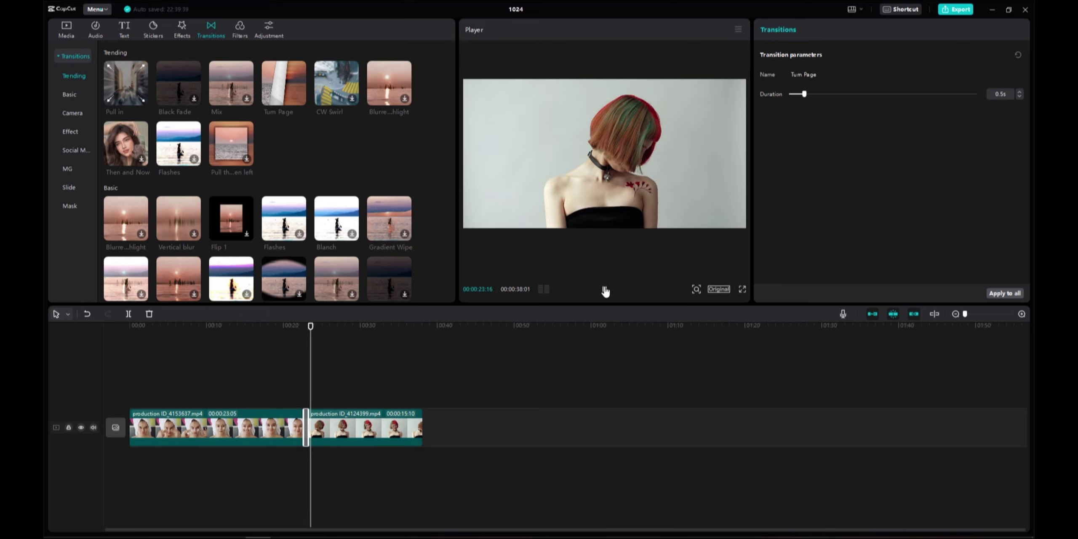
left_click(604, 289)
left_click_drag(316, 327, 306, 326)
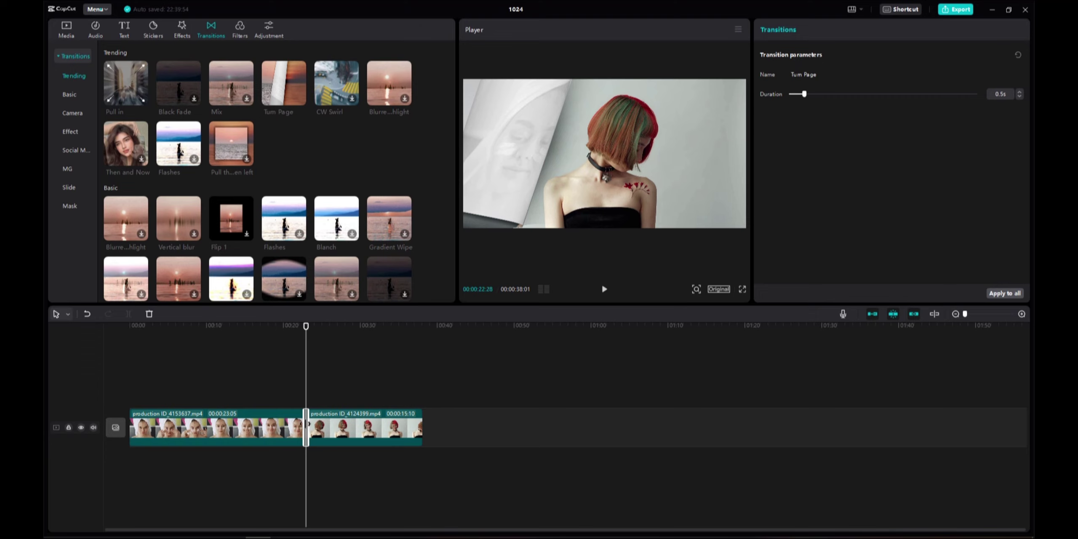
scroll(306, 423, "up", 2)
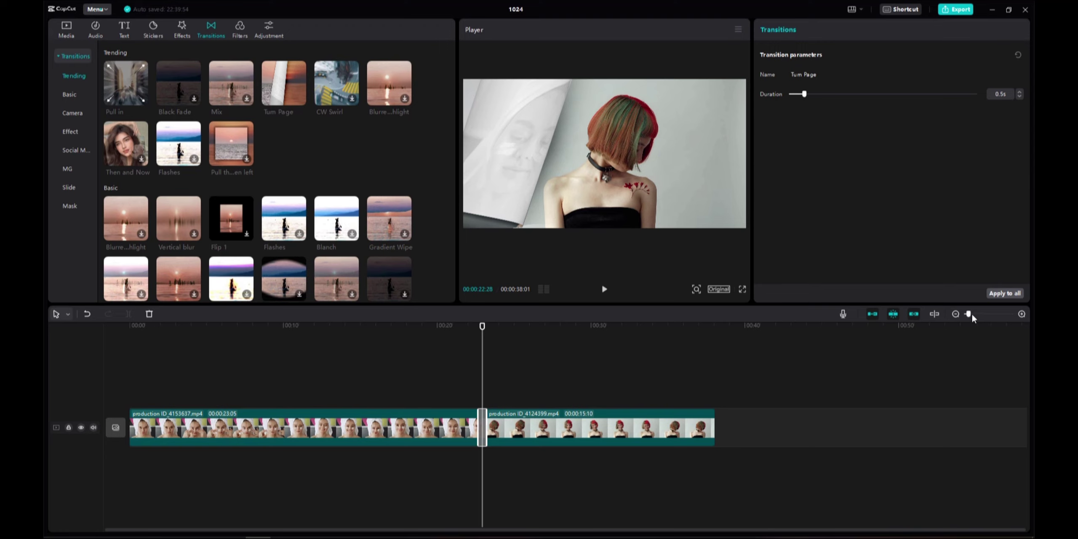
Stretch the Turn Page transition to 5.0 s, preview it, then trim it back to 0.9 s.
left_click_drag(968, 313, 976, 314)
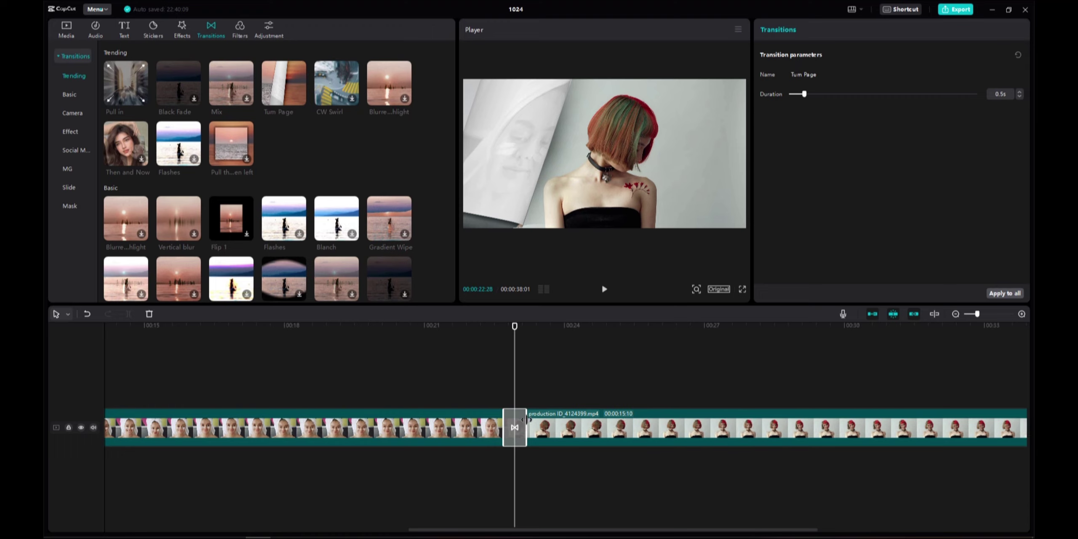
mouse_move(527, 419)
left_mouse_down()
mouse_move(641, 417)
mouse_move(581, 421)
left_mouse_up()
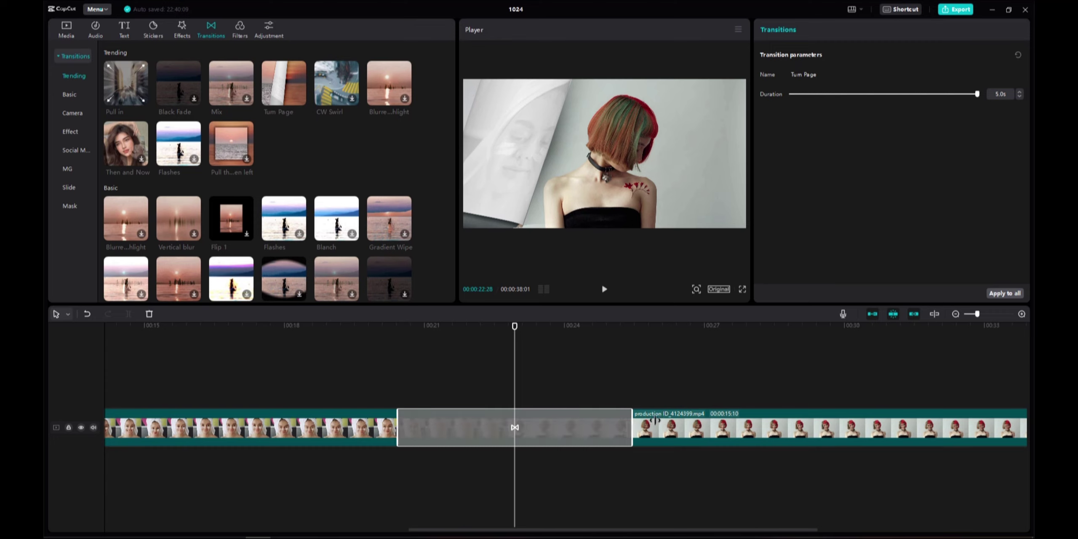
left_click_drag(581, 421, 631, 421)
left_click_drag(517, 324, 236, 336)
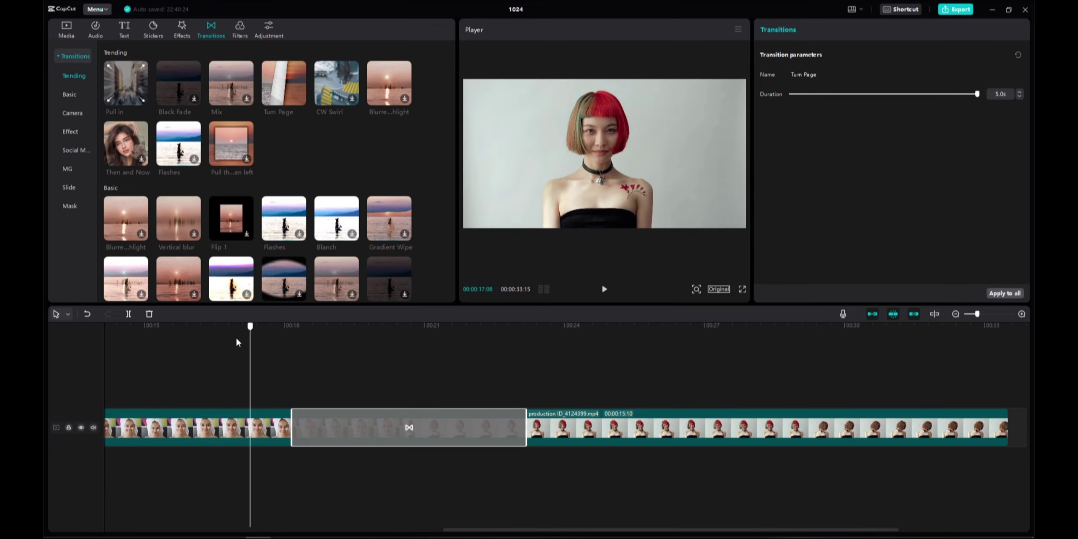
left_click(604, 289)
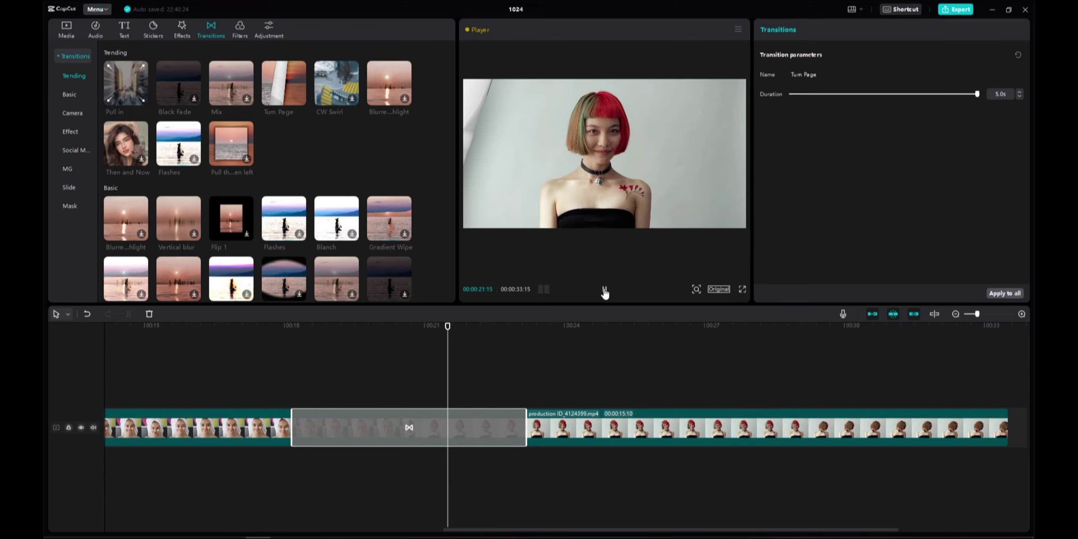
left_click(604, 290)
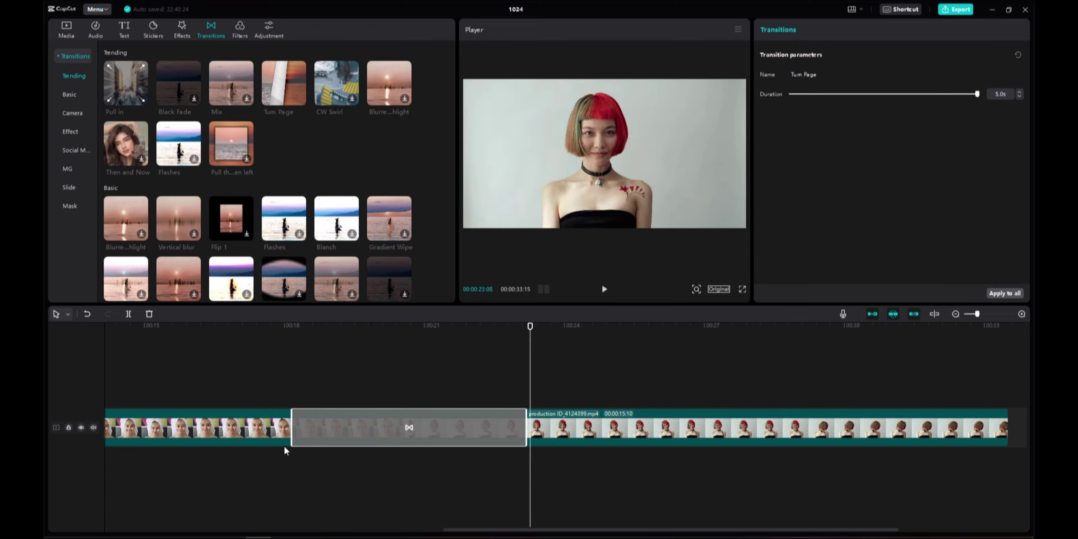
left_click_drag(299, 421, 481, 422)
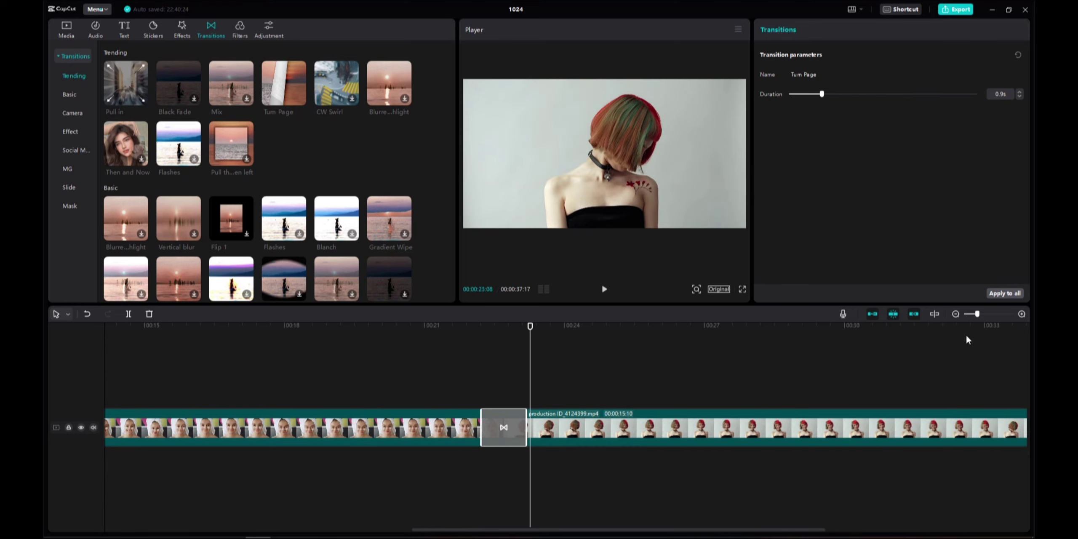
left_click_drag(975, 315, 970, 315)
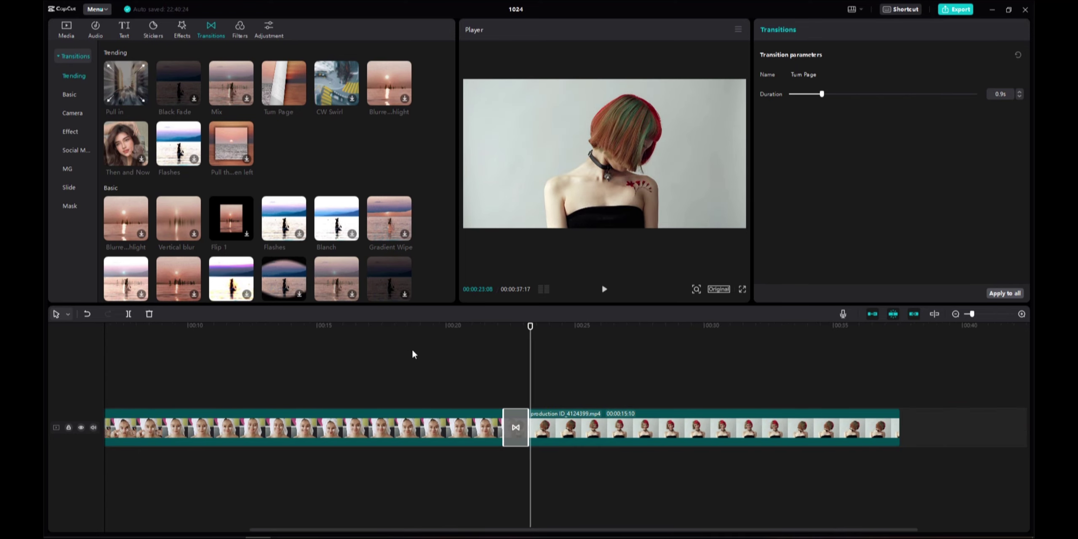
Preview the Pumpkin and Cold Ivory filters on the towel clip at about 00:19.
left_click(241, 29)
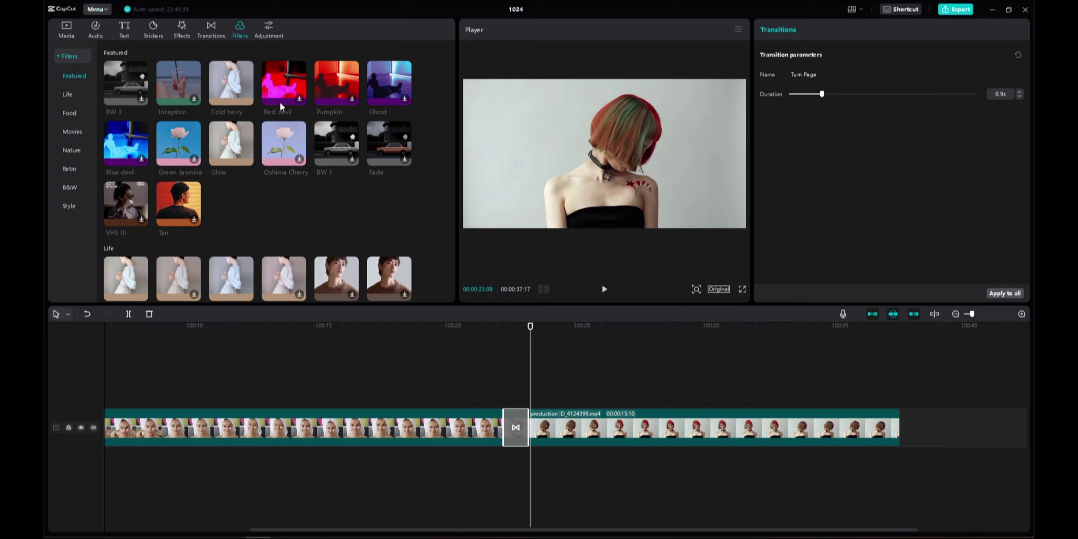
scroll(279, 122, "down", 1)
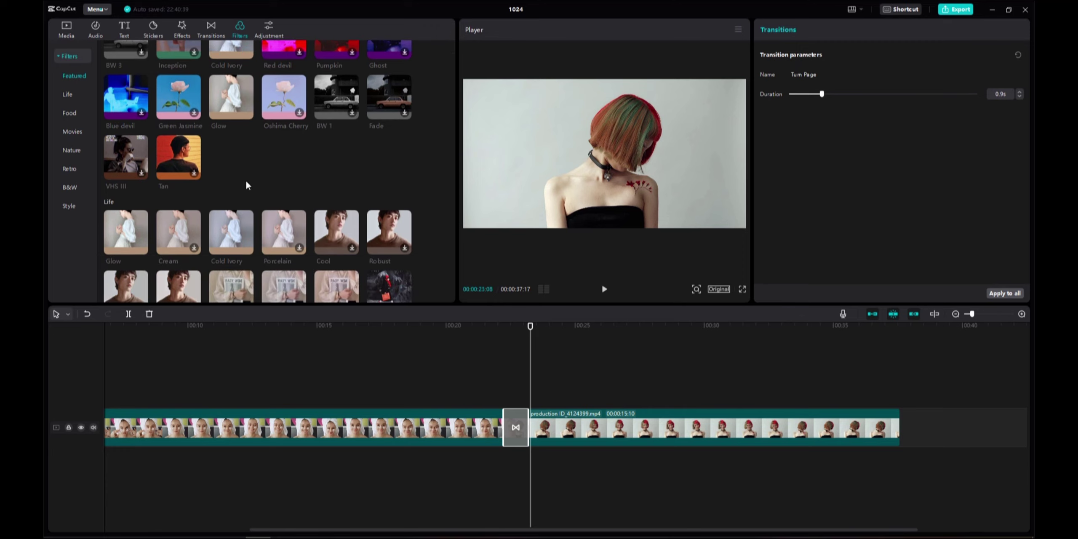
scroll(247, 185, "up", 1)
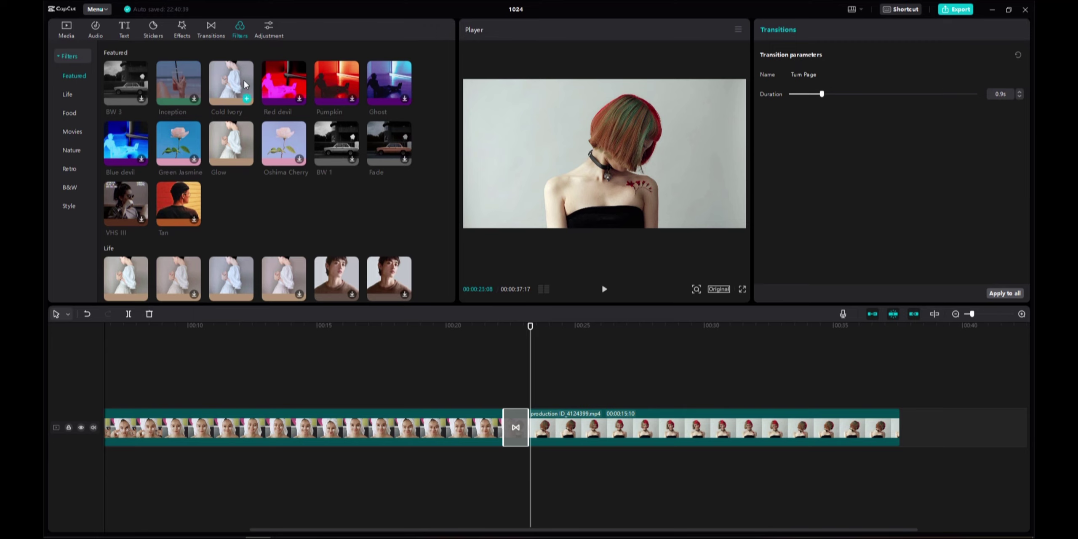
left_click_drag(531, 323, 423, 323)
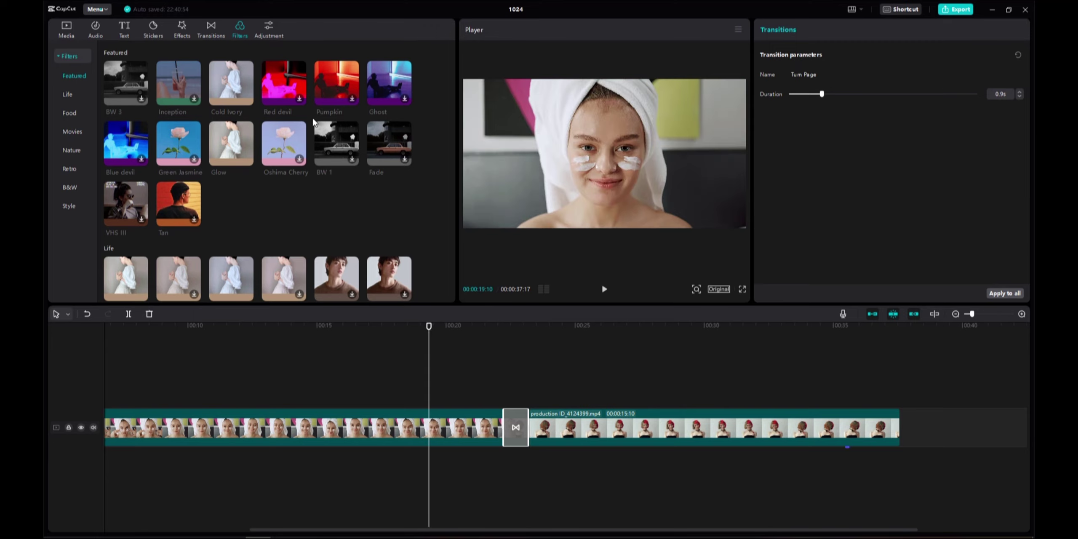
left_click(328, 78)
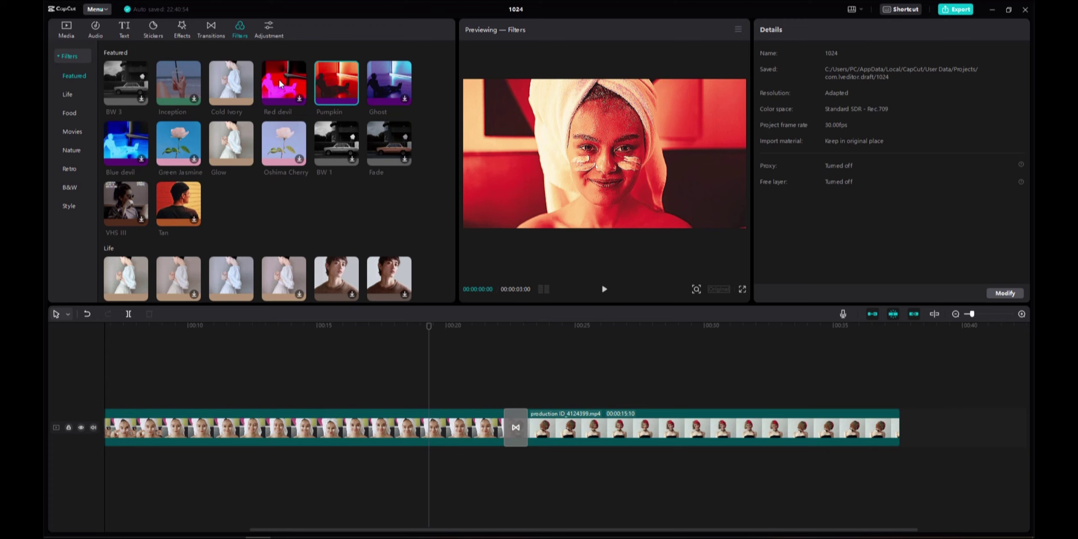
left_click(232, 84)
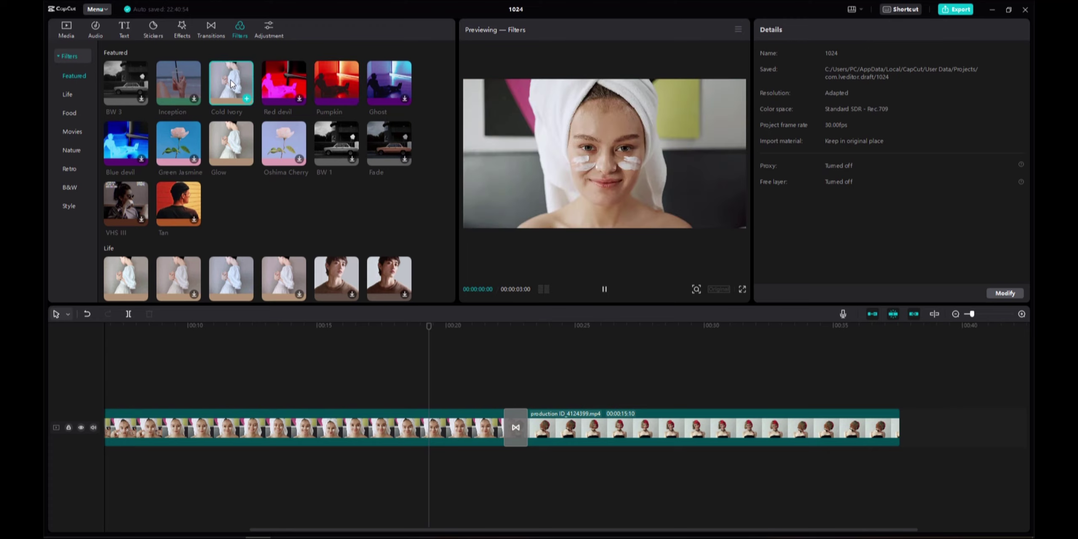
left_click(247, 99)
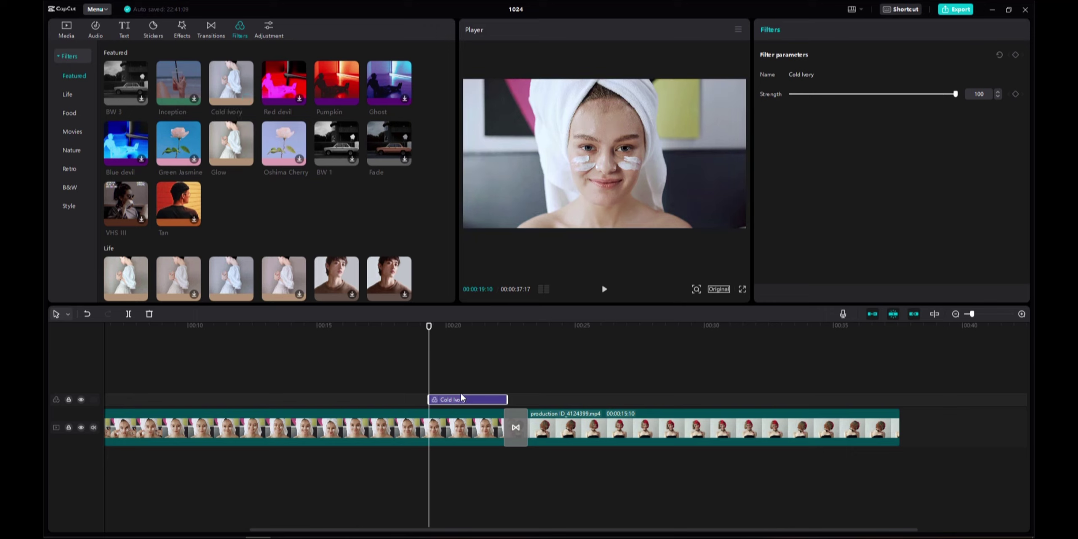
left_click(435, 340)
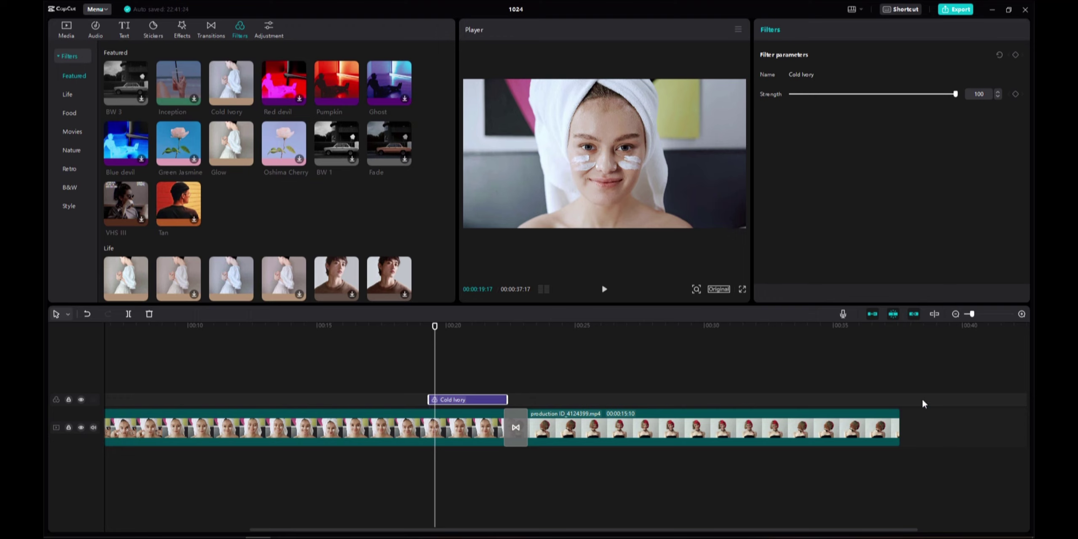
left_click_drag(426, 400, 106, 400)
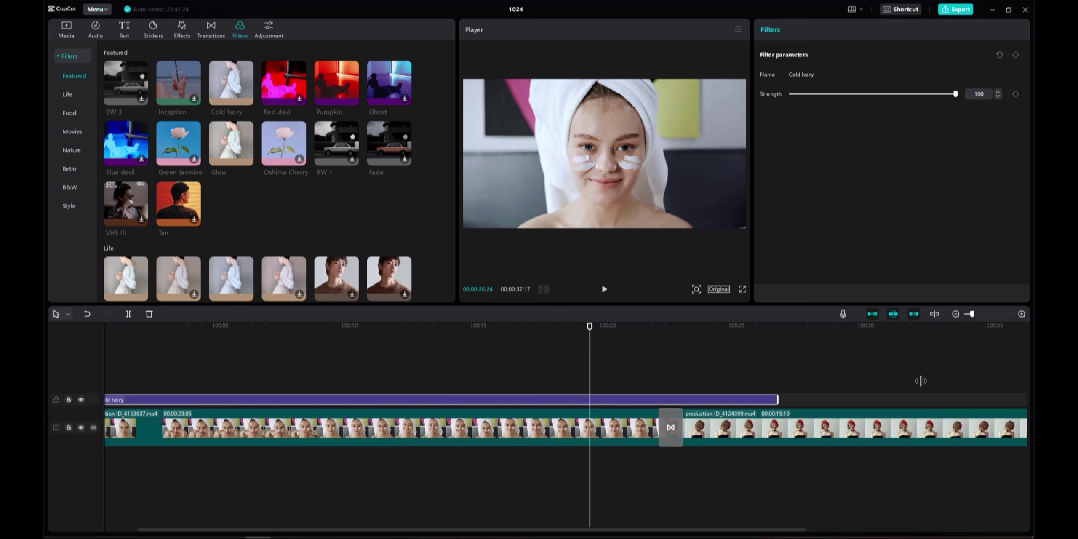
left_click_drag(663, 399, 983, 400)
left_click_drag(604, 336, 896, 346)
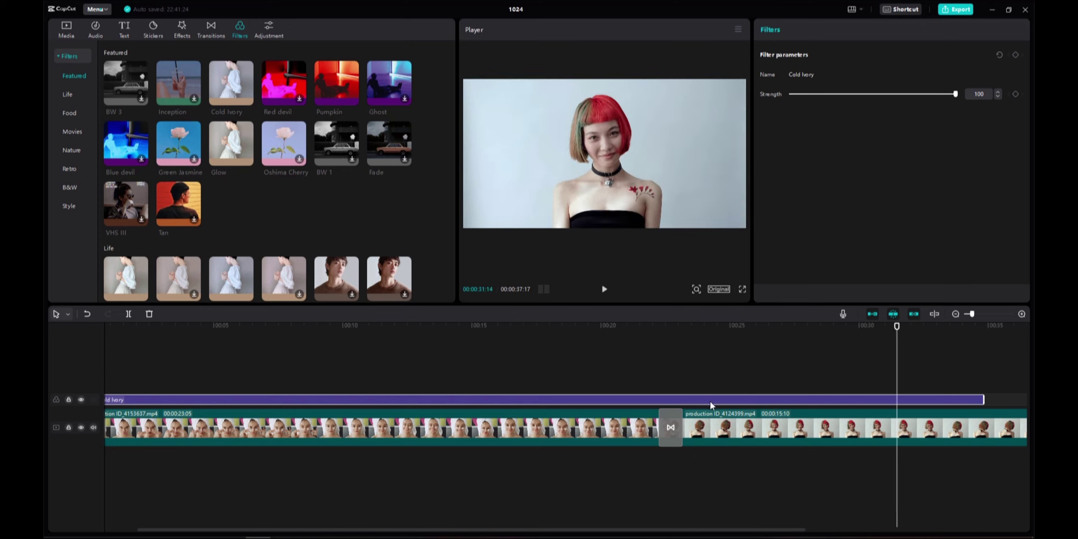
key("Delete")
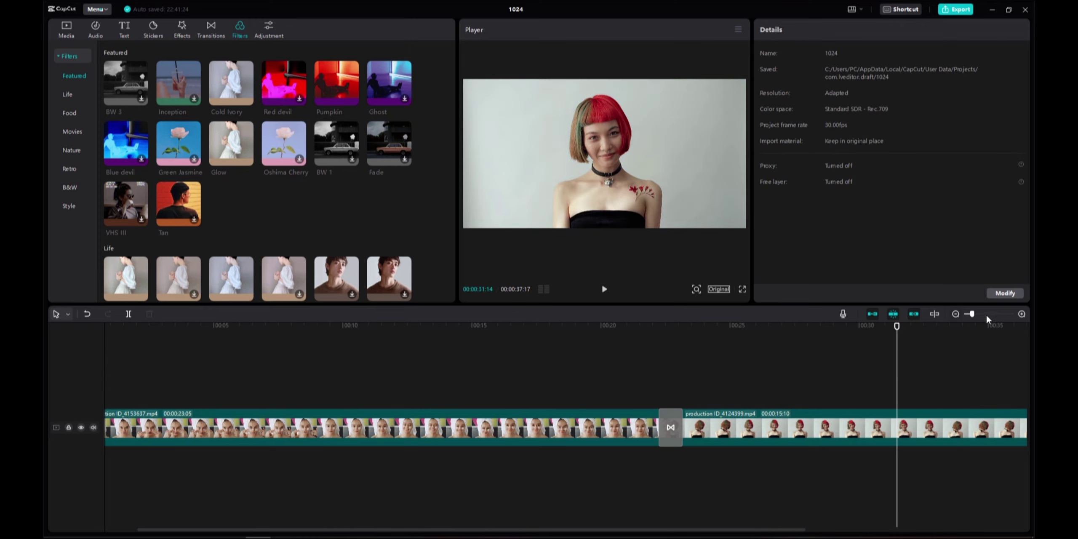
left_click_drag(972, 314, 967, 315)
left_click(388, 325)
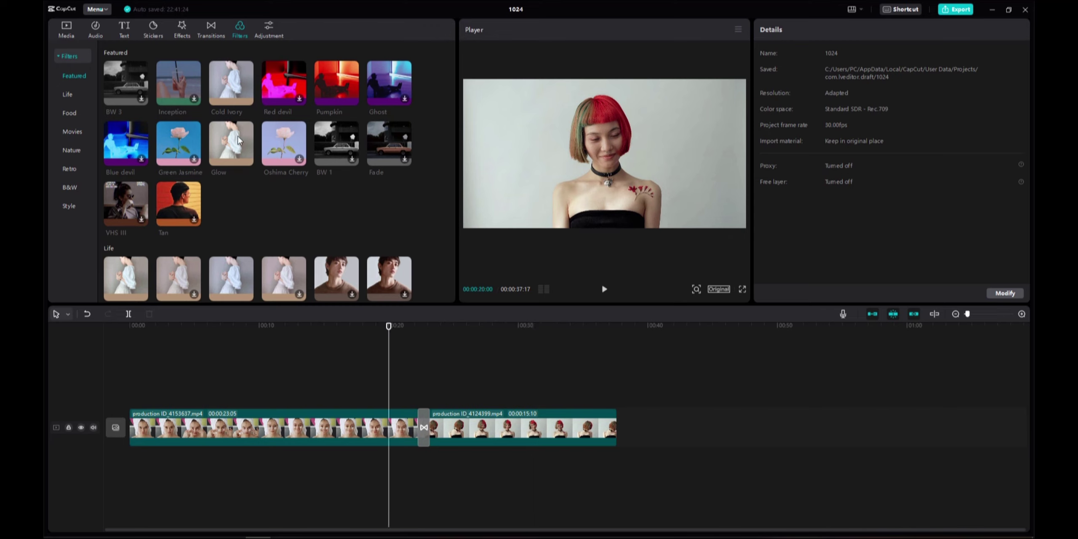
Add a Custom adjustment layer near 00:20 and shift it slightly earlier.
left_click(267, 29)
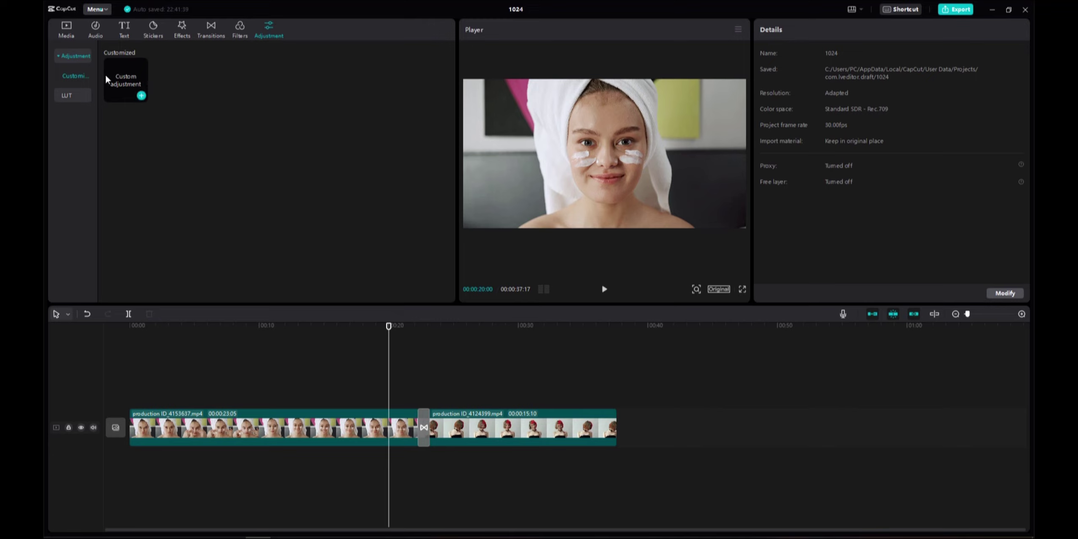
left_click(141, 95)
left_click(411, 400)
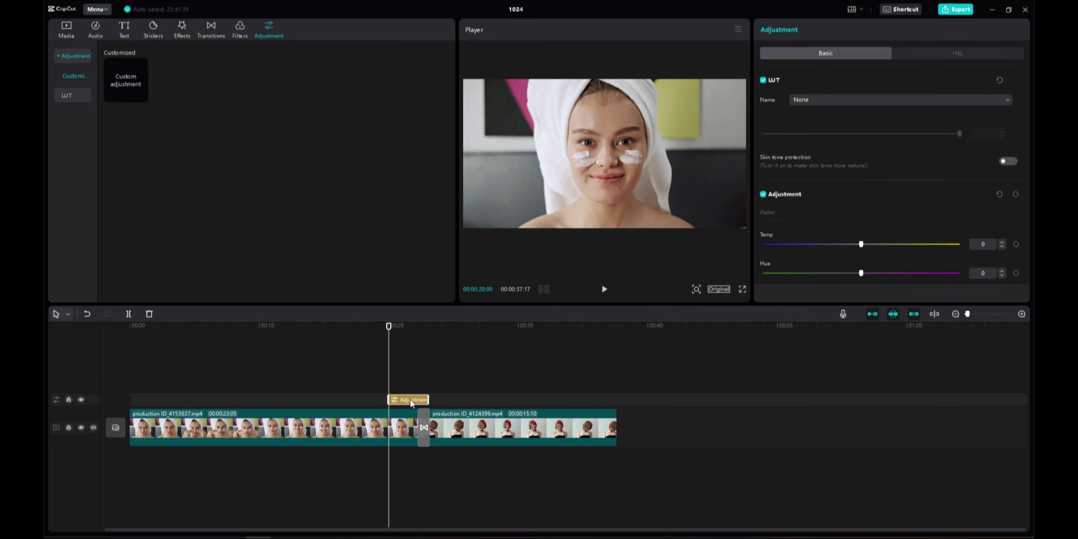
left_click(400, 327)
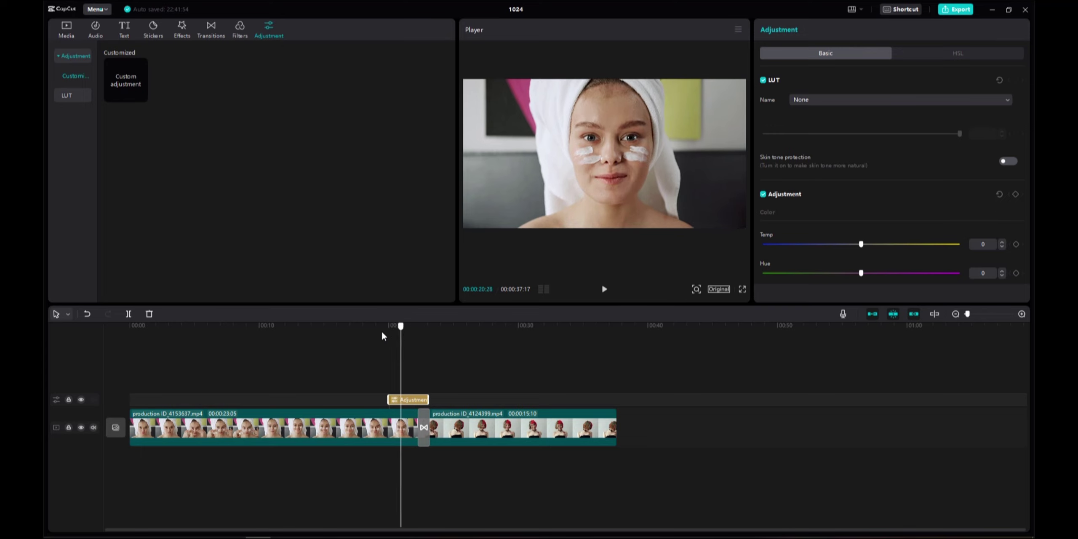
left_click_drag(382, 335, 408, 332)
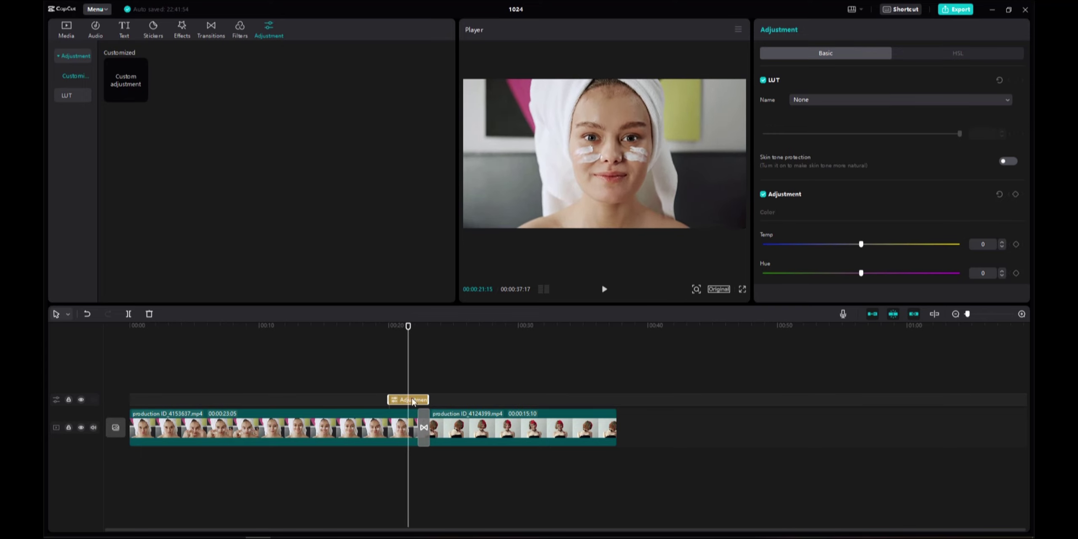
left_click_drag(412, 401, 386, 401)
left_click_drag(408, 331, 378, 336)
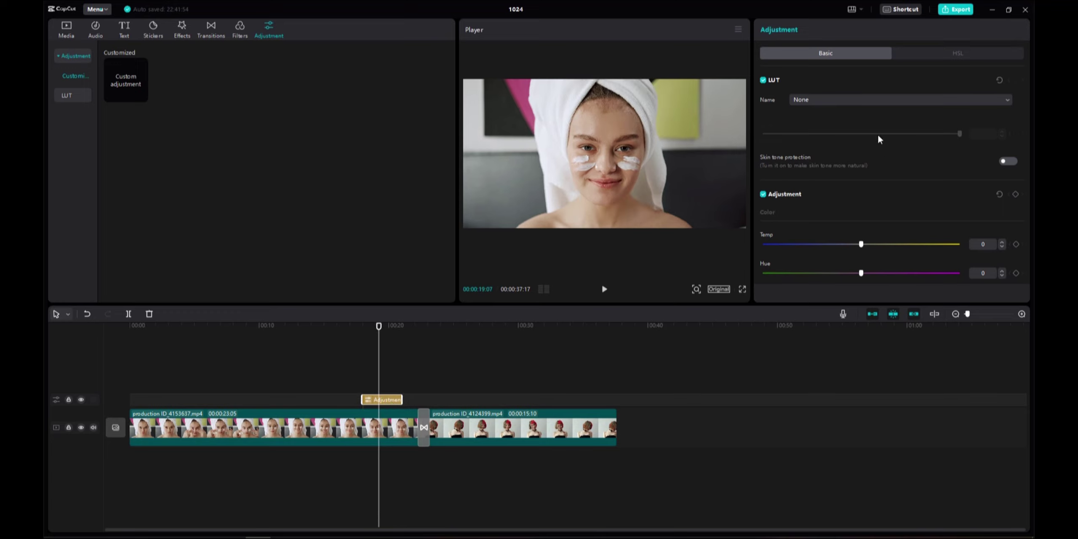
Check the adjustment's LUT stays None and look through its settings.
scroll(881, 137, "down", 5)
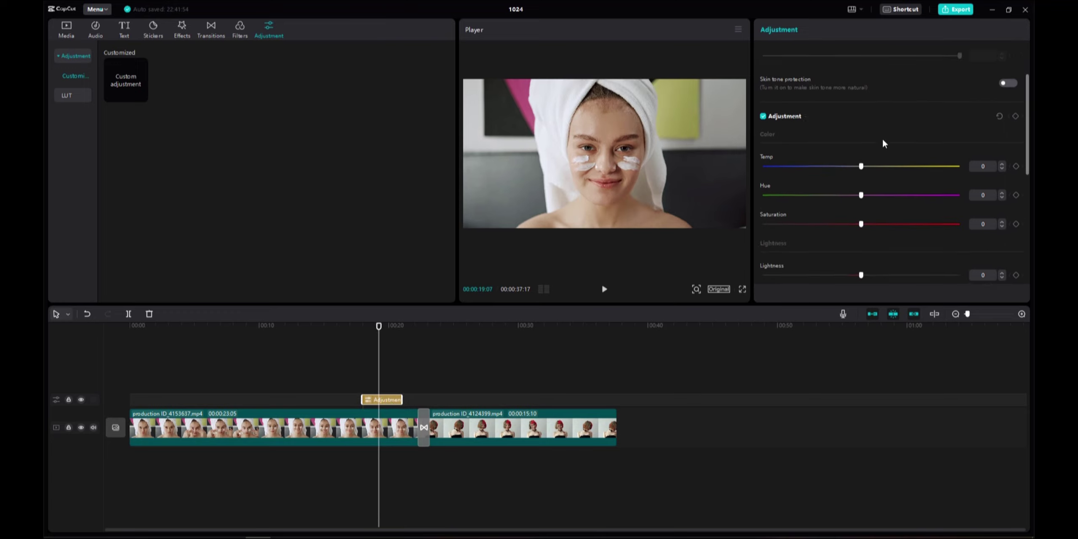
scroll(881, 137, "up", 5)
scroll(881, 136, "down", 2)
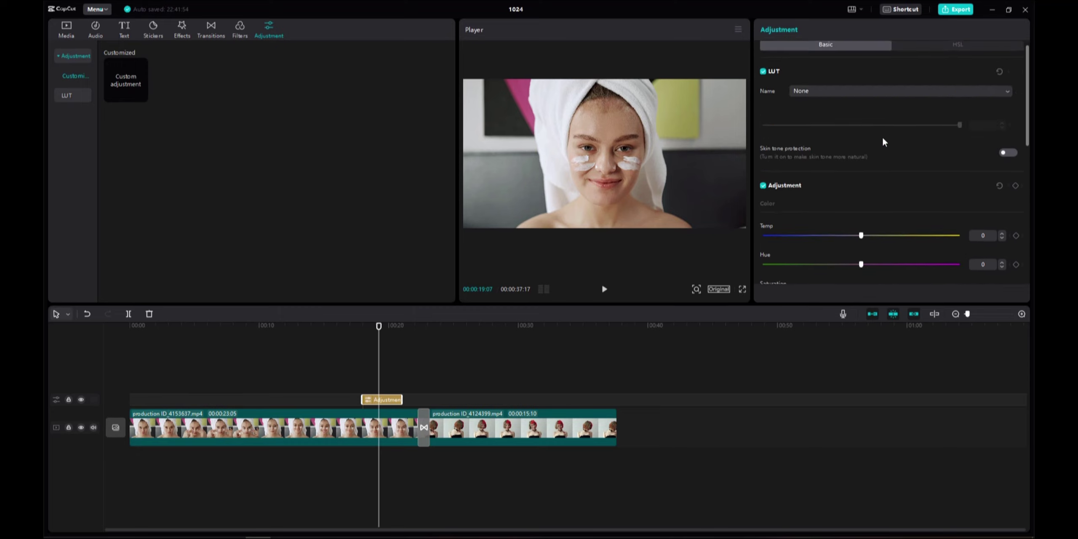
scroll(785, 63, "up", 2)
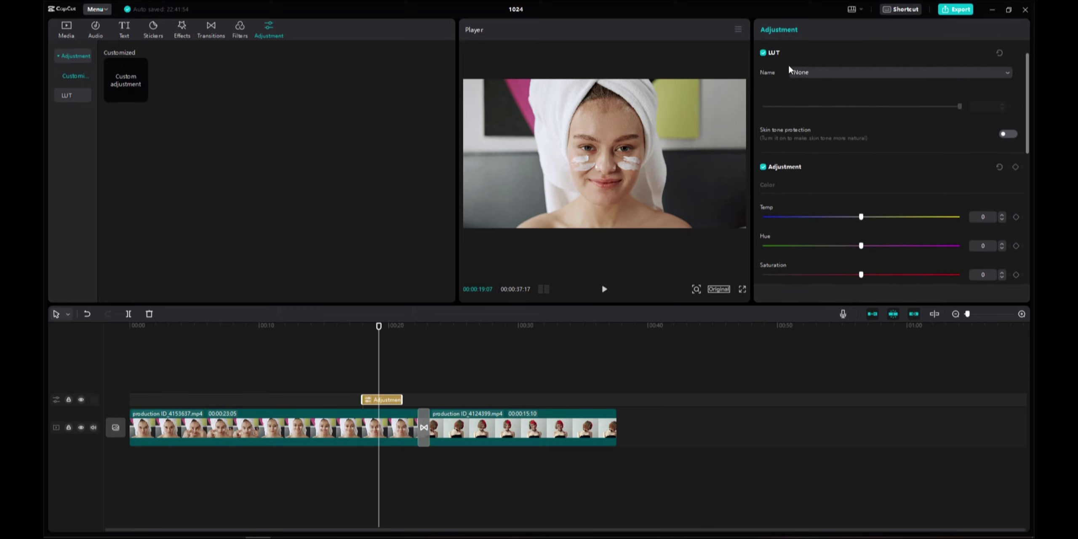
left_click(825, 98)
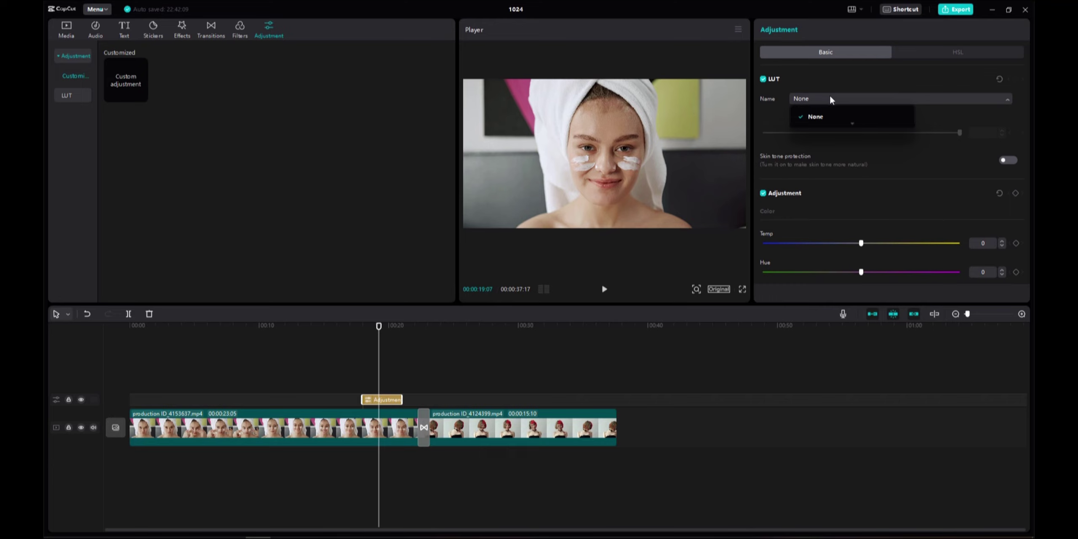
left_click(835, 96)
scroll(858, 168, "down", 3)
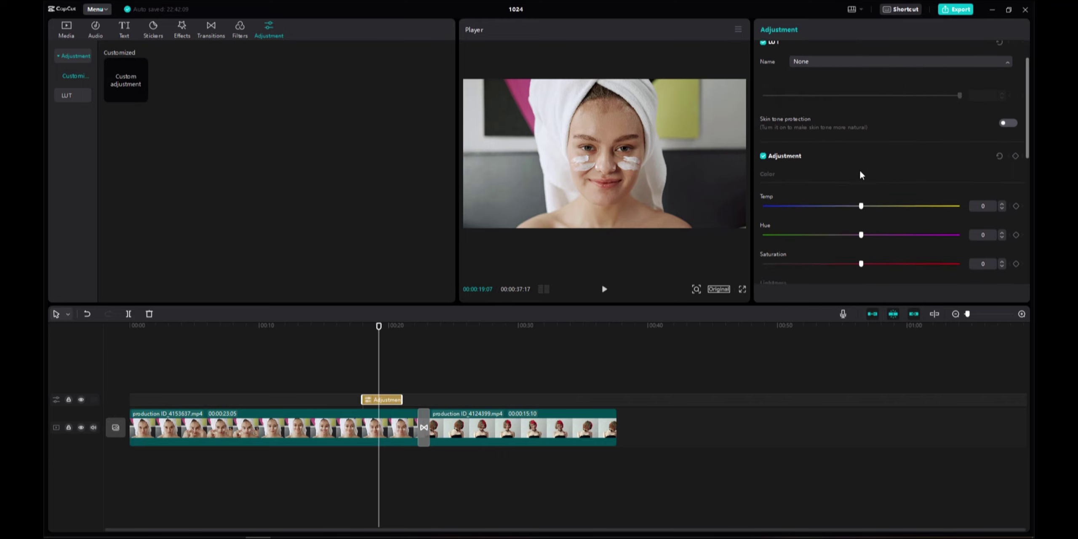
scroll(869, 173, "down", 2)
scroll(868, 160, "down", 4)
scroll(872, 122, "down", 5)
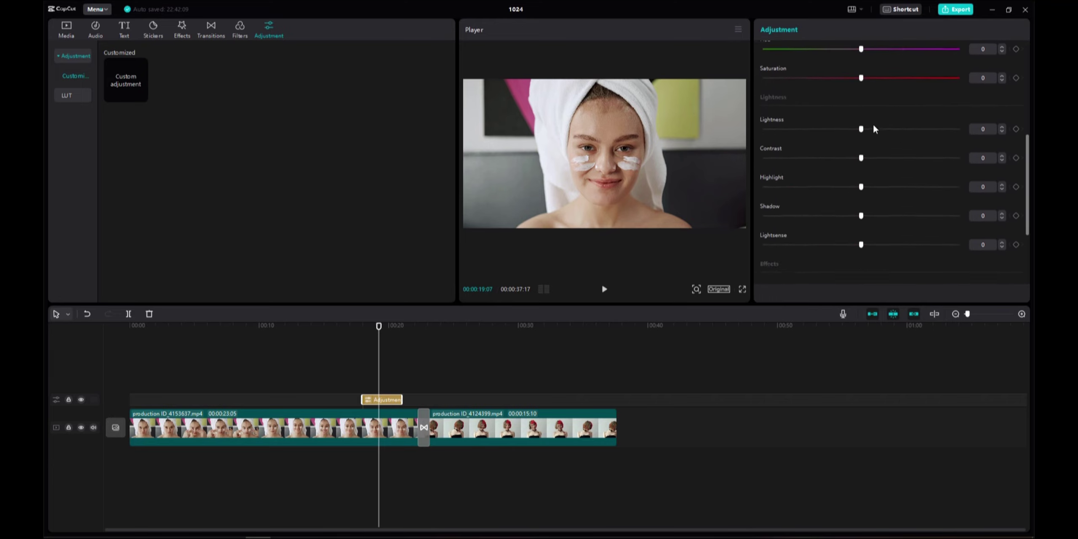
scroll(872, 123, "up", 2)
Set the adjustment's Temp to 45, Hue to 46 and Saturation to 50, then review the look.
mouse_move(861, 46)
left_mouse_down()
mouse_move(795, 50)
mouse_move(949, 46)
left_mouse_up()
left_click_drag(861, 74, 951, 74)
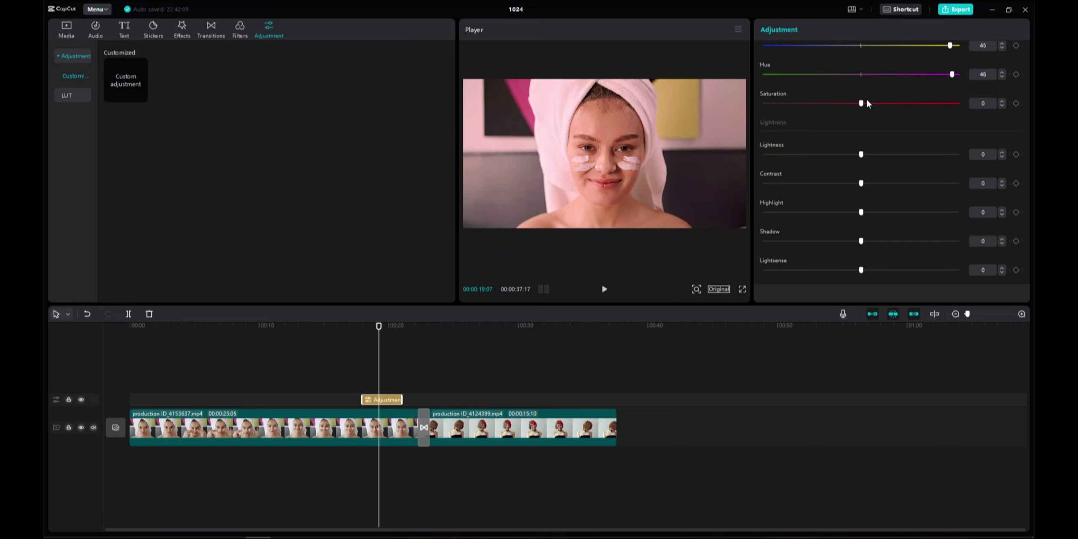
left_click_drag(866, 103, 974, 100)
left_click_drag(379, 327, 371, 326)
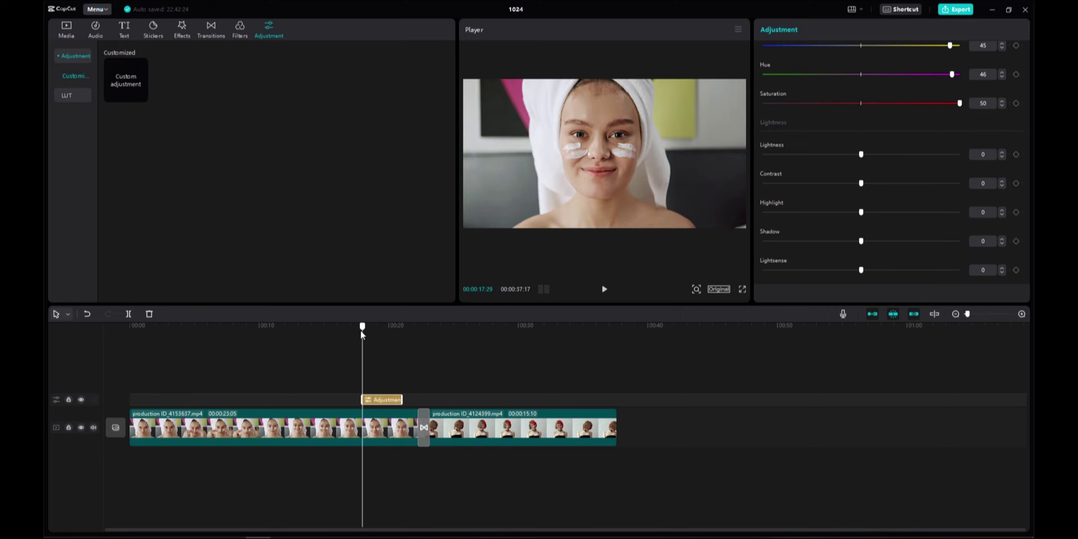
left_click(374, 335)
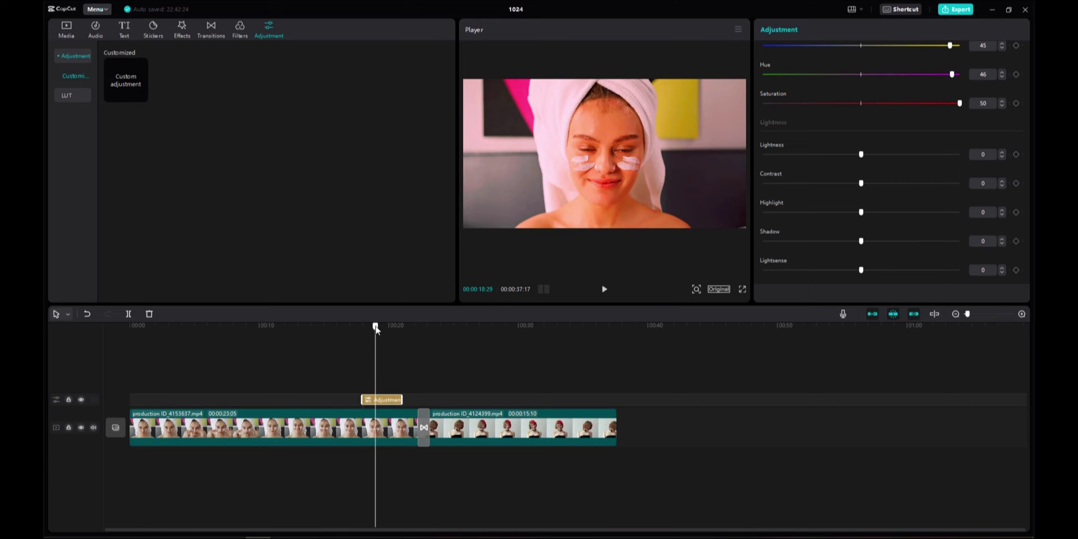
Move the adjustment layer over the red-haired clip around 00:31 and reselect it.
left_click_drag(375, 327, 372, 327)
left_click_drag(383, 399, 566, 408)
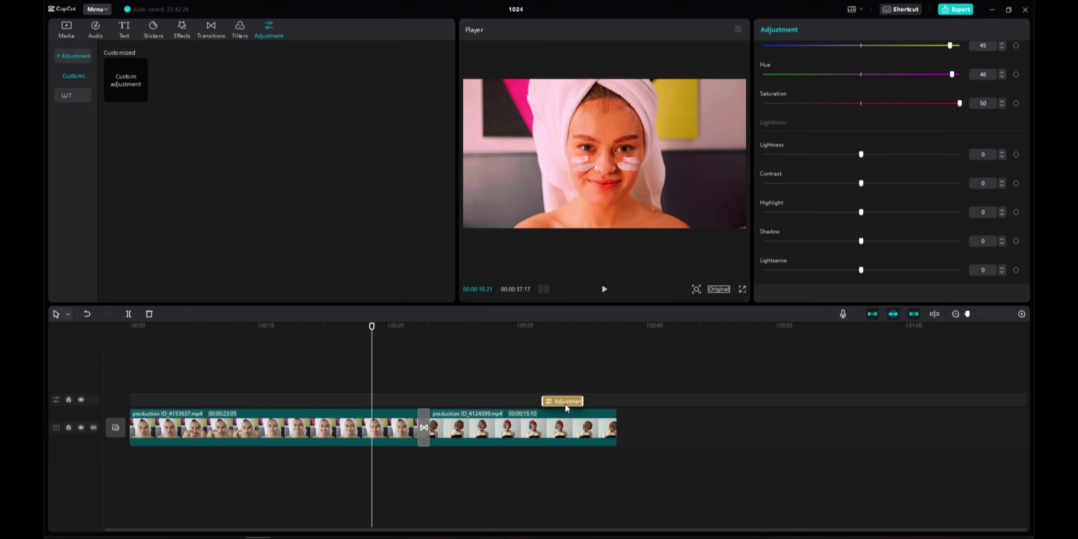
left_click_drag(543, 327, 569, 338)
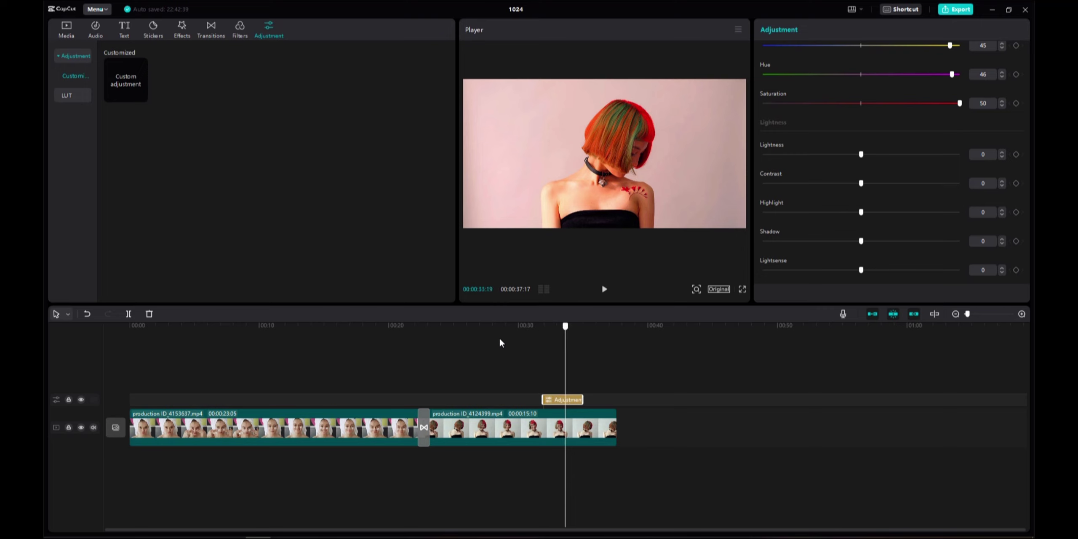
left_click(460, 350)
left_click(496, 364)
left_click(523, 432)
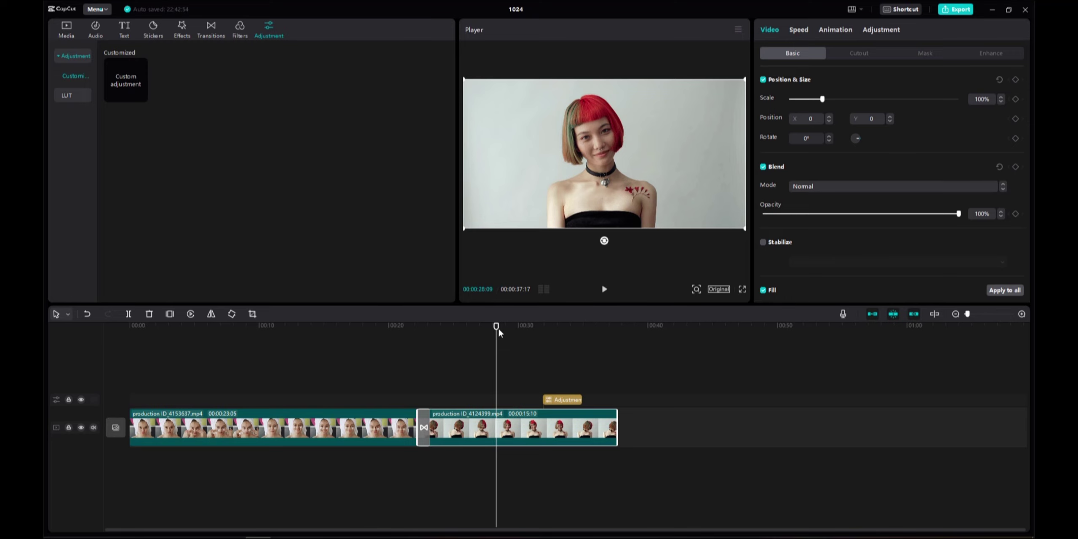
left_click(547, 326)
left_click(568, 398)
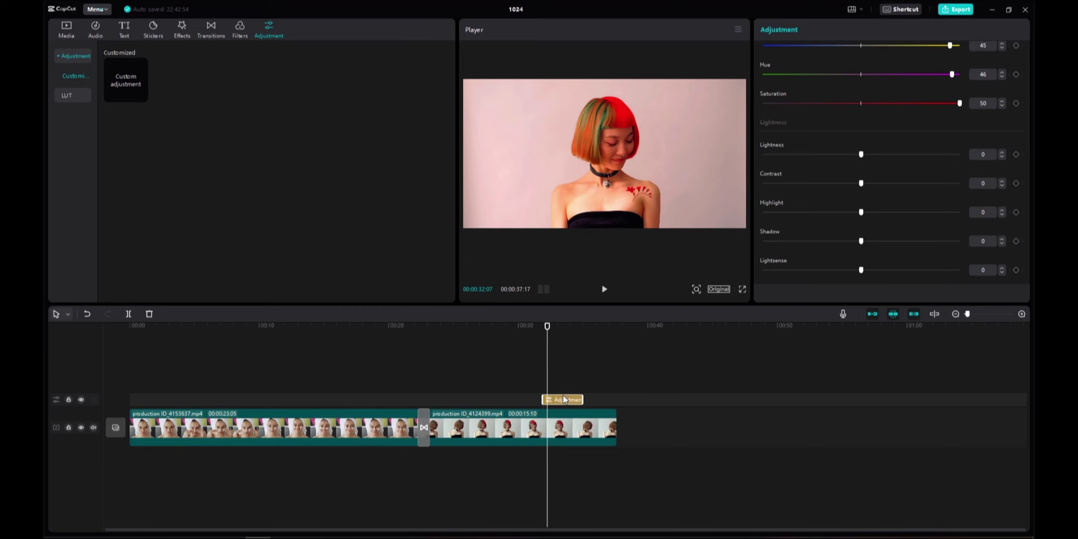
key("Delete")
left_click_drag(547, 332, 374, 350)
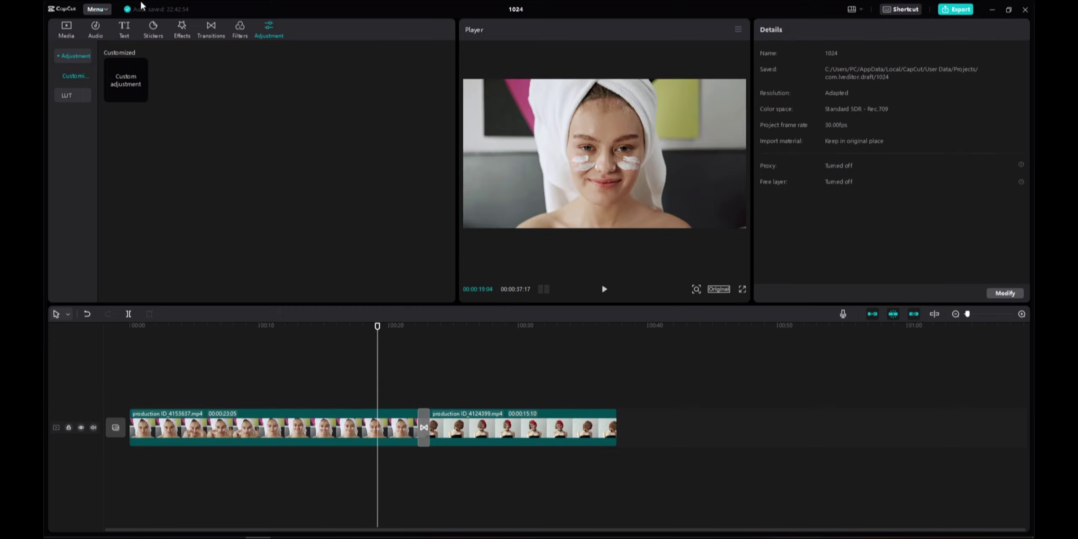
left_click(80, 98)
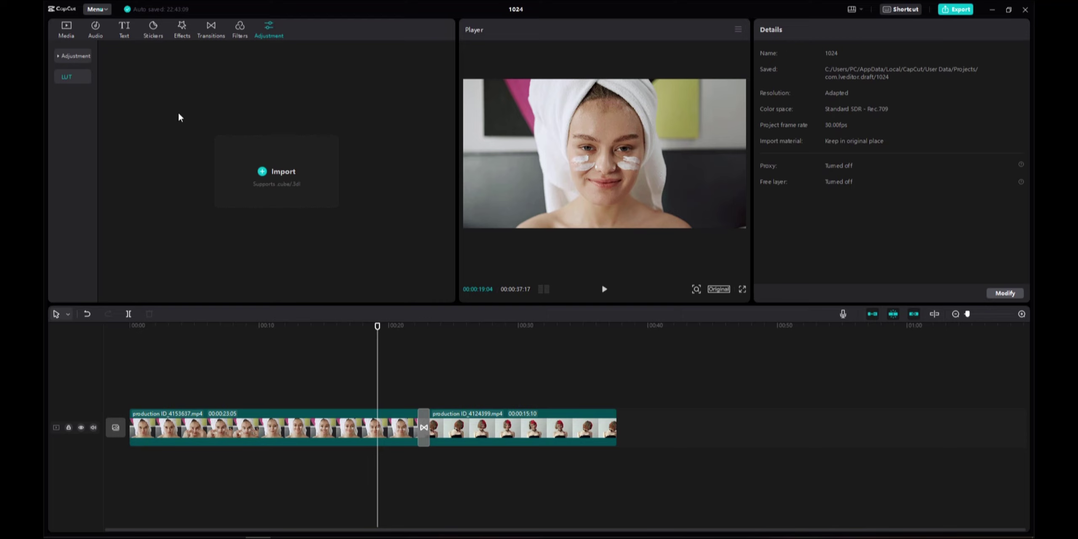
left_click(73, 56)
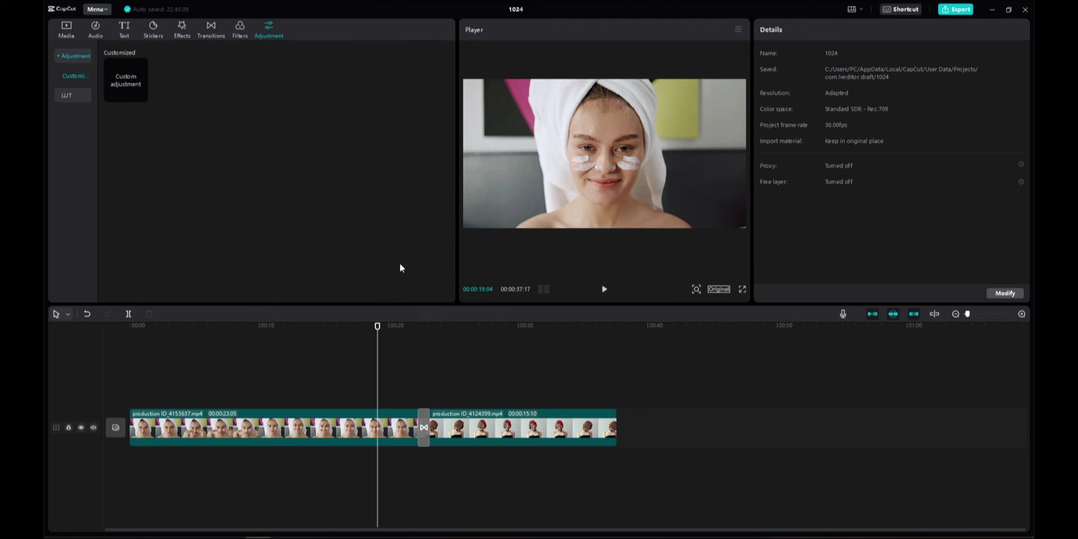
Widen the Player preview and scrub from about 00:12 into the red-haired clip at 00:27.
left_click_drag(382, 326, 390, 326)
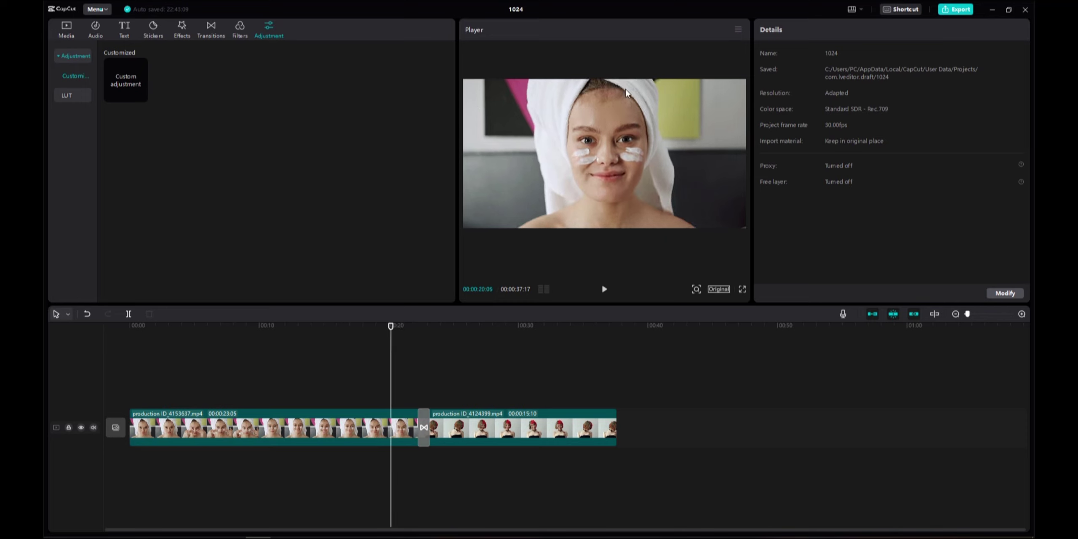
left_click_drag(457, 130, 309, 124)
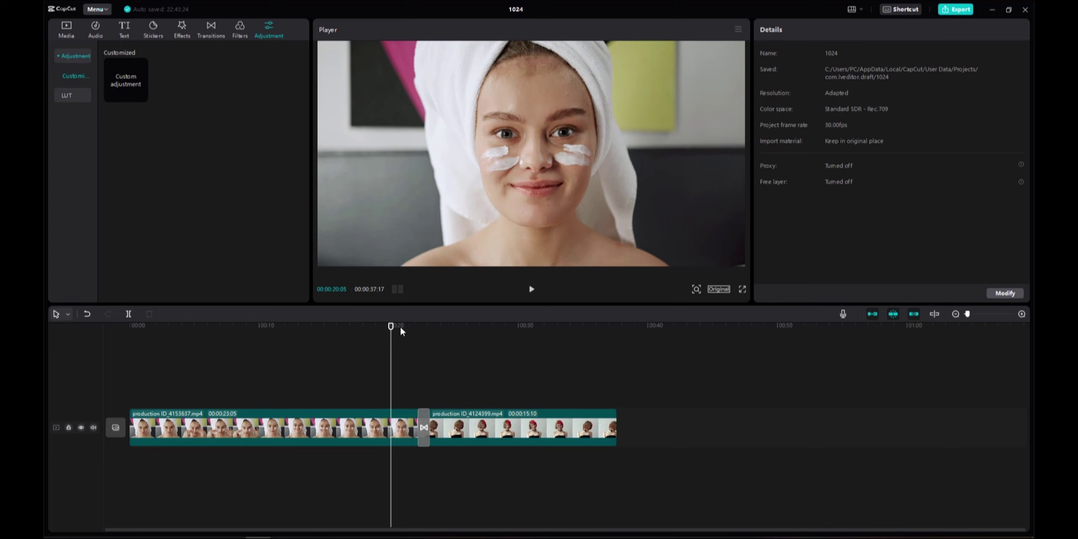
left_click_drag(401, 331, 297, 344)
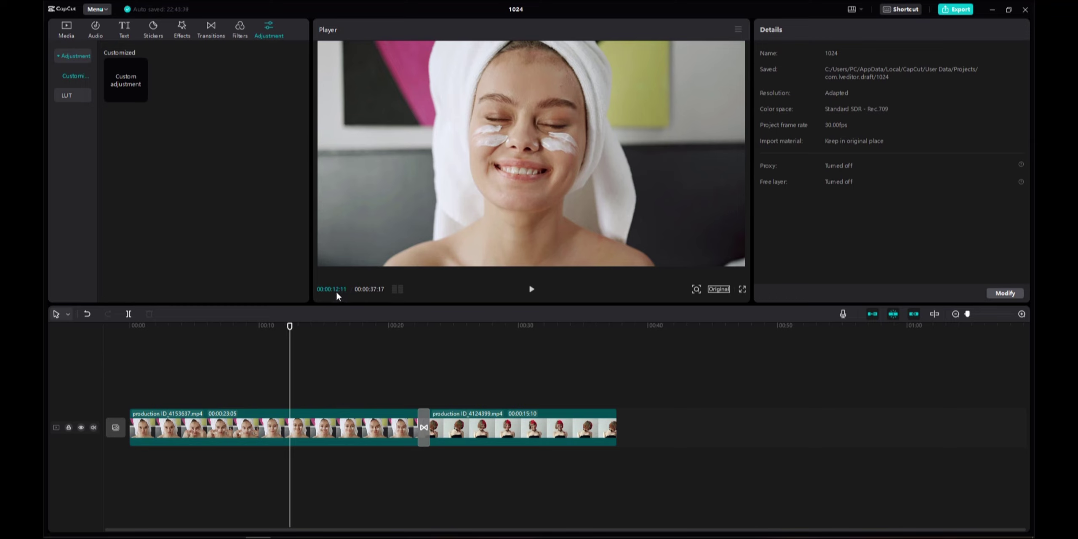
left_click_drag(290, 325, 604, 351)
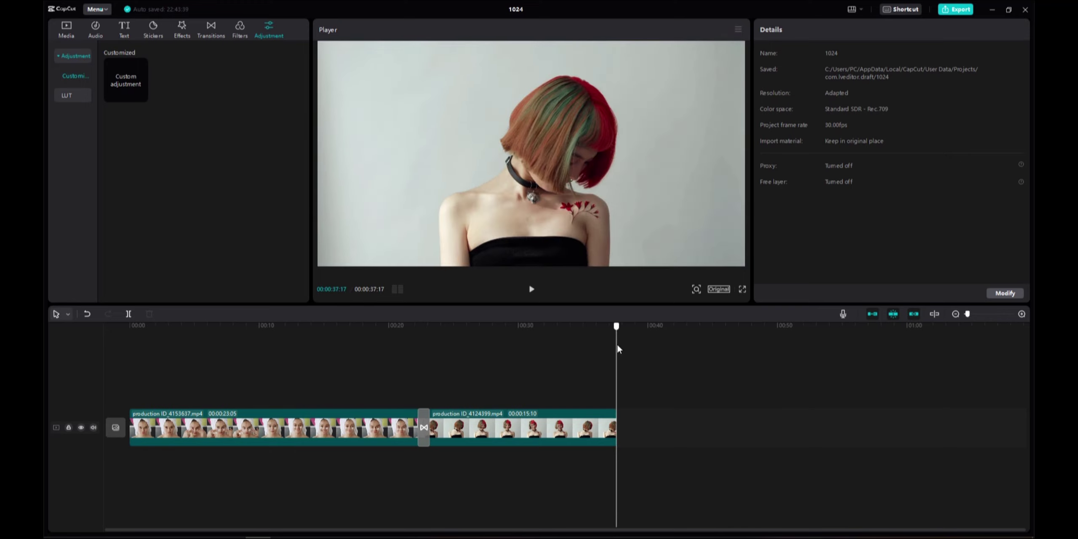
left_click(490, 355)
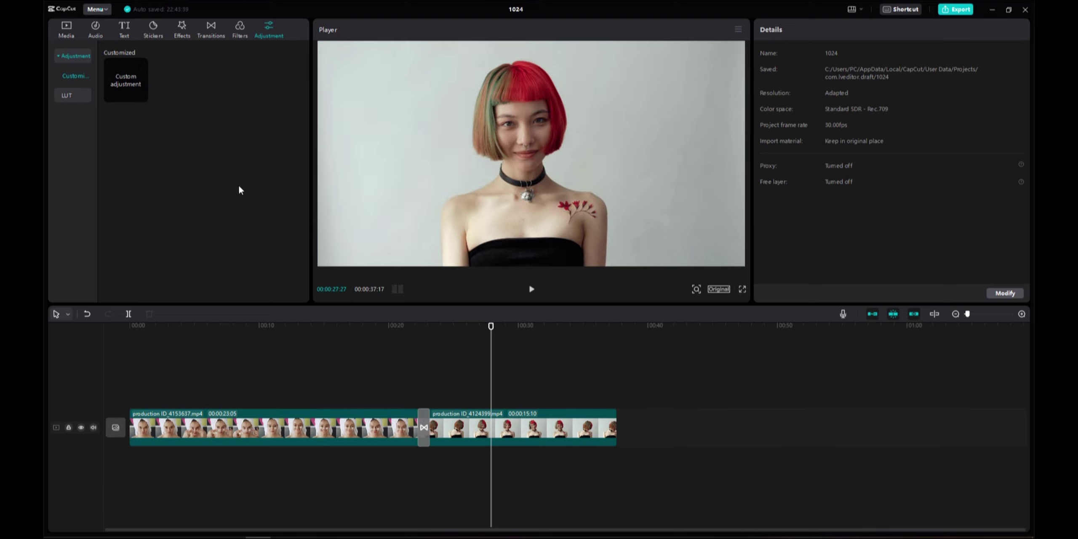
Add the song Future from the Music library and move it to 00:00.
left_click(100, 31)
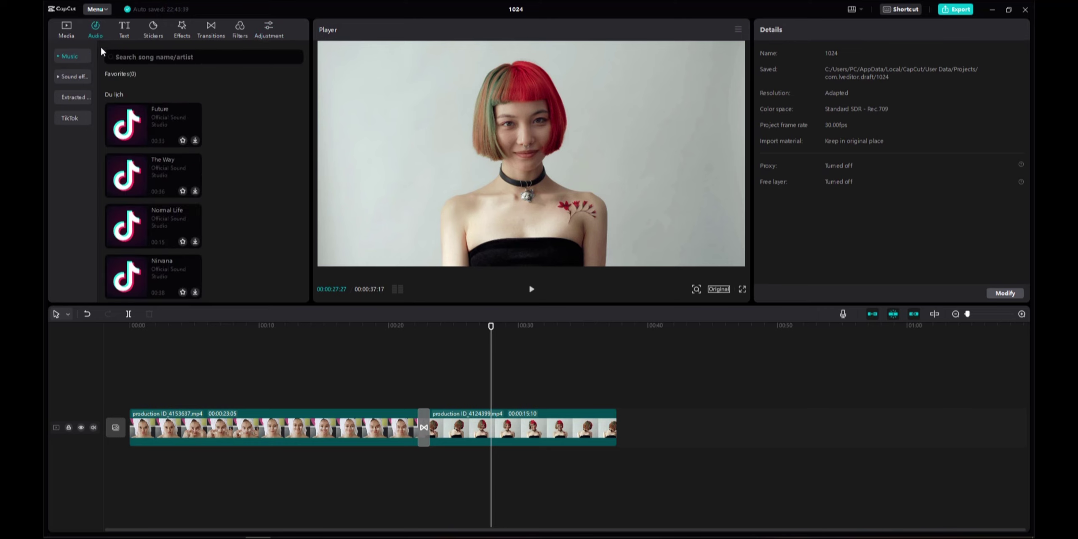
left_click(139, 123)
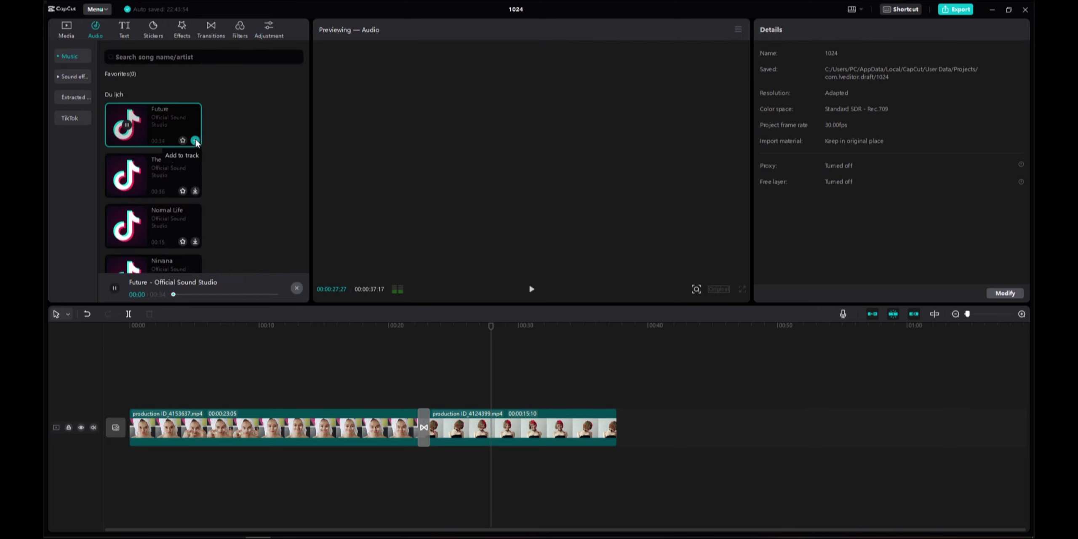
left_click(195, 140)
left_click_drag(778, 463, 367, 459)
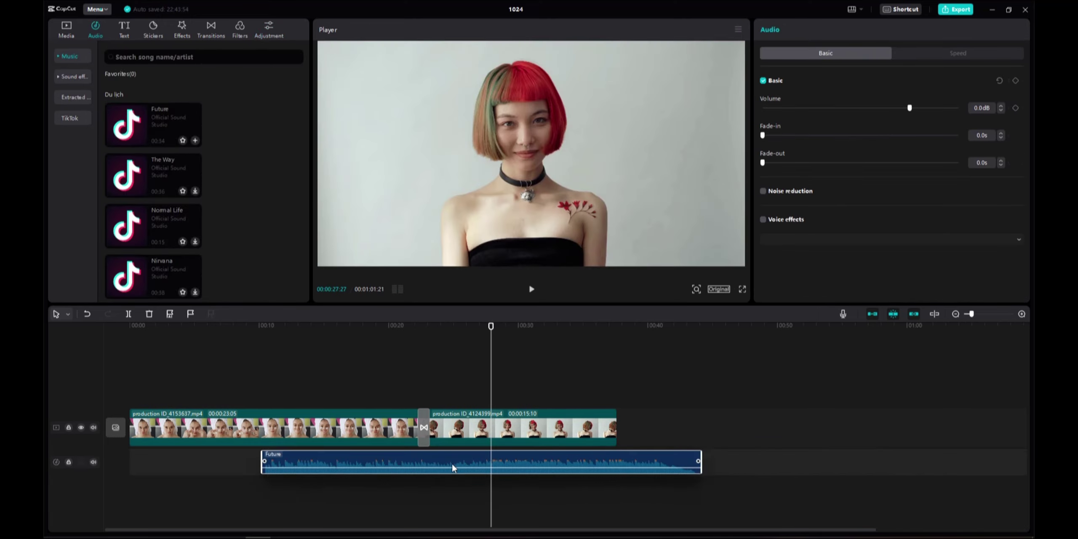
Play back from about 00:17 to 00:30 to check the music, then zoom the preview in.
left_click_drag(489, 329, 352, 327)
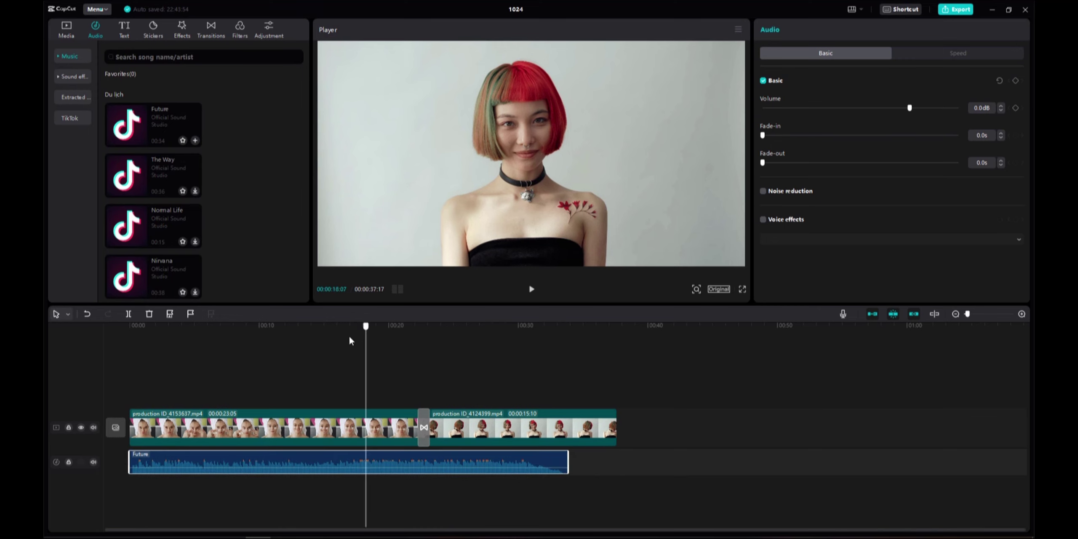
left_click(531, 289)
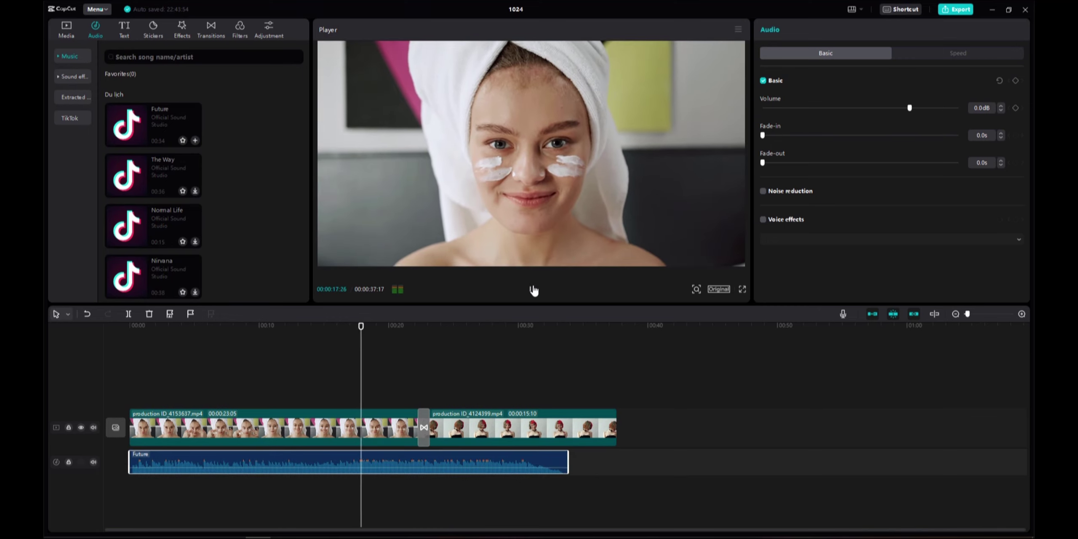
left_click(532, 290)
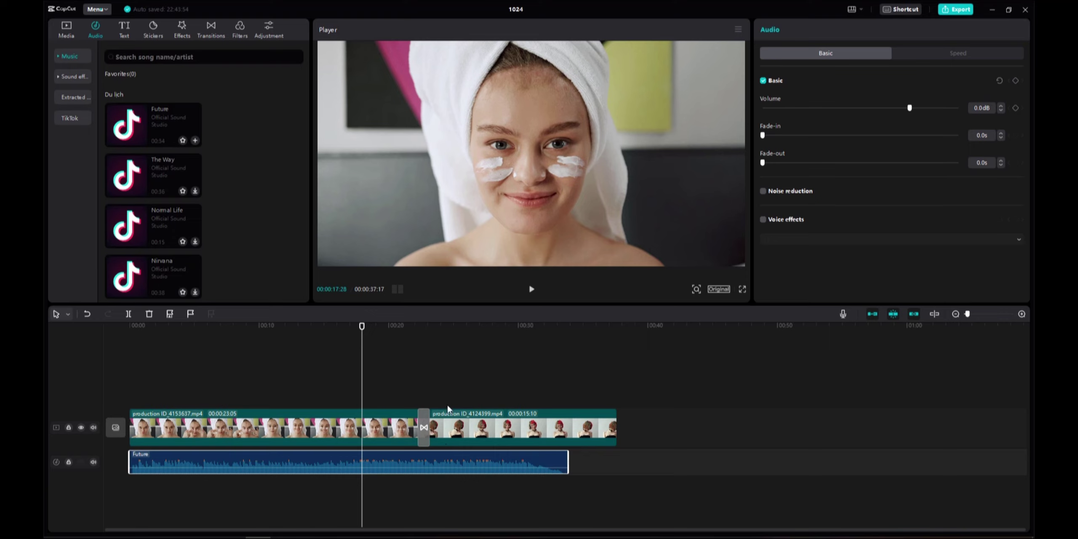
left_click(382, 326)
left_click(469, 326)
left_click(532, 290)
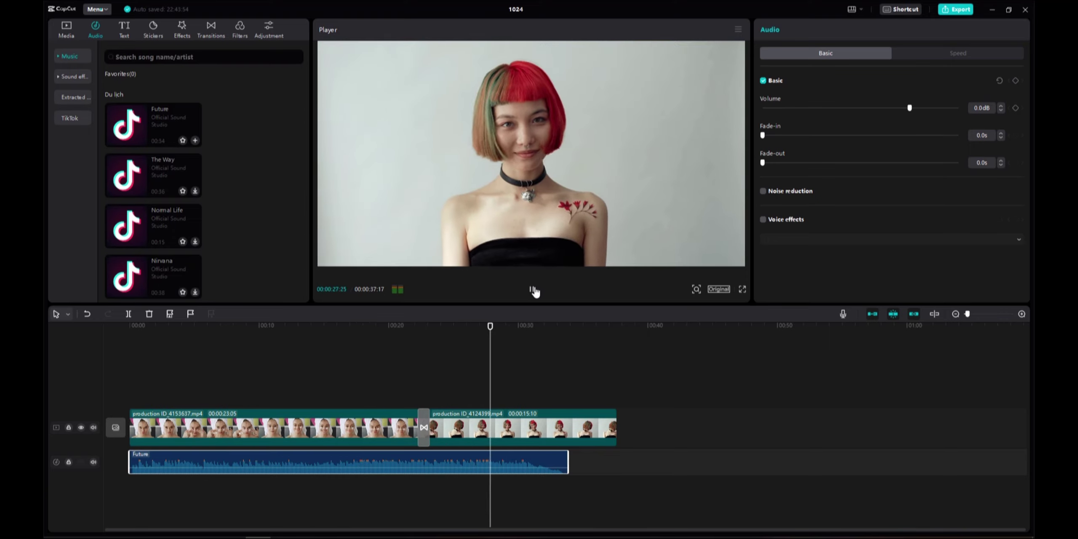
left_click(533, 290)
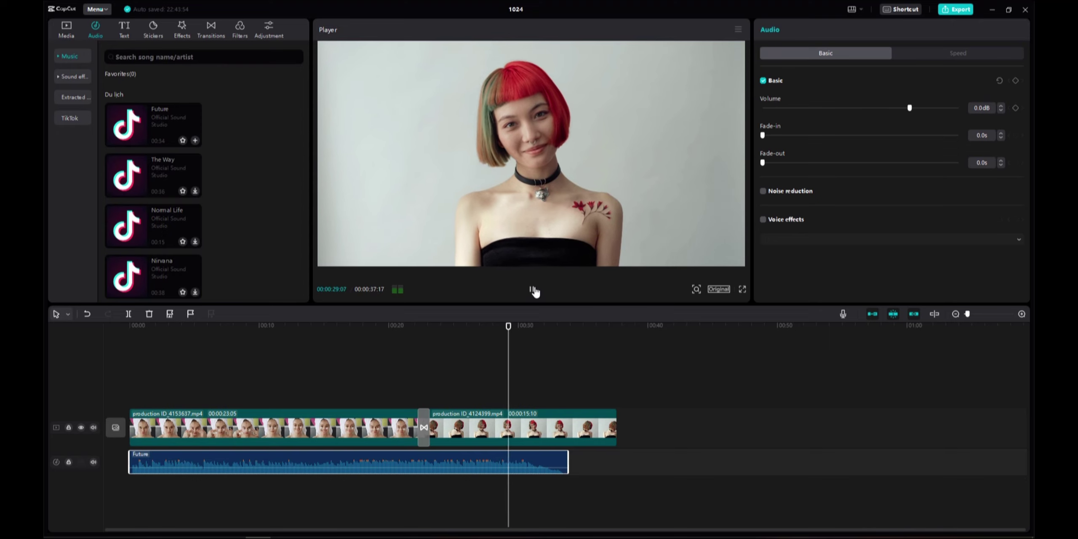
left_click(532, 290)
left_click(522, 325)
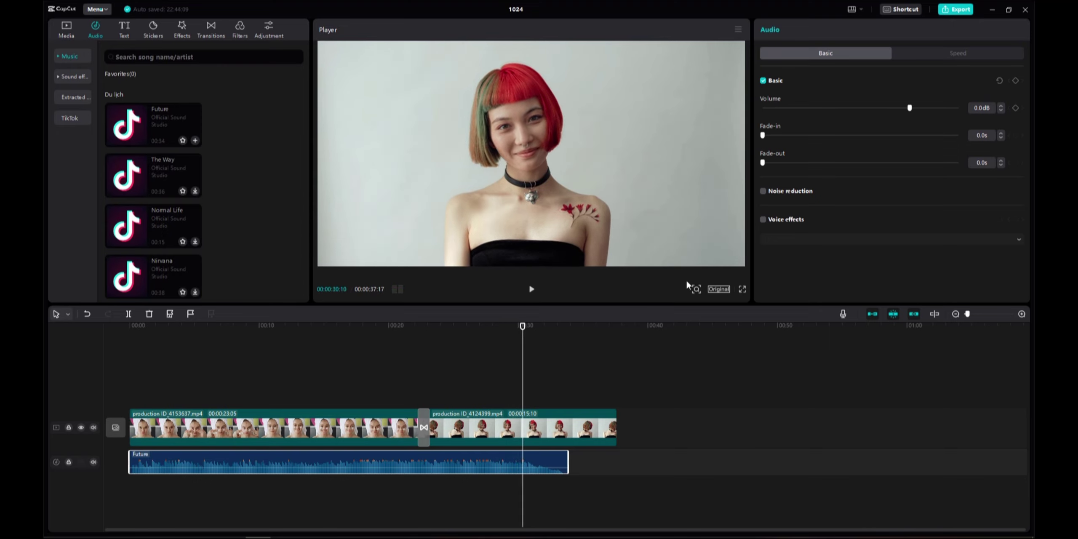
left_click(696, 289)
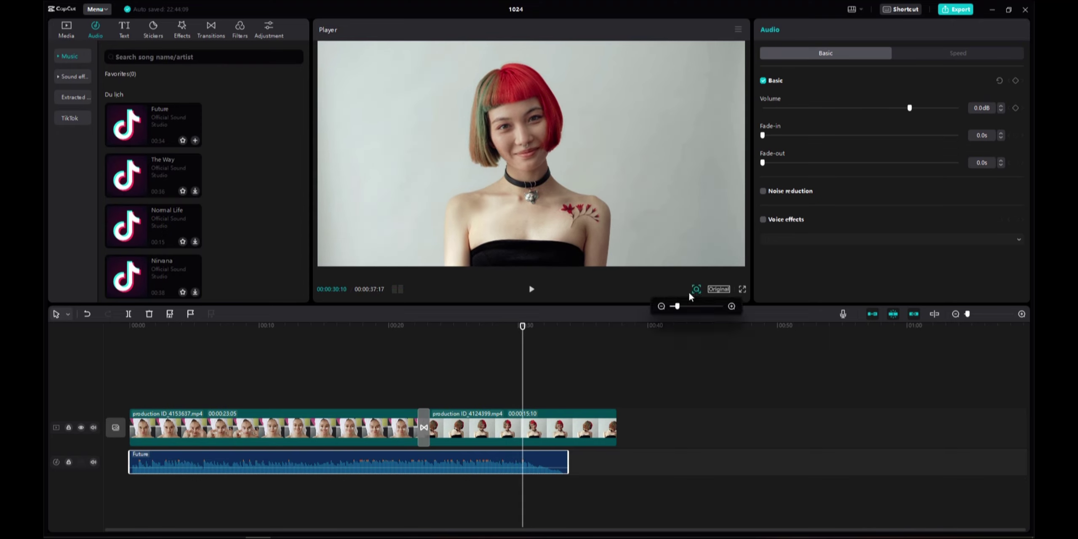
left_click_drag(673, 306, 673, 307)
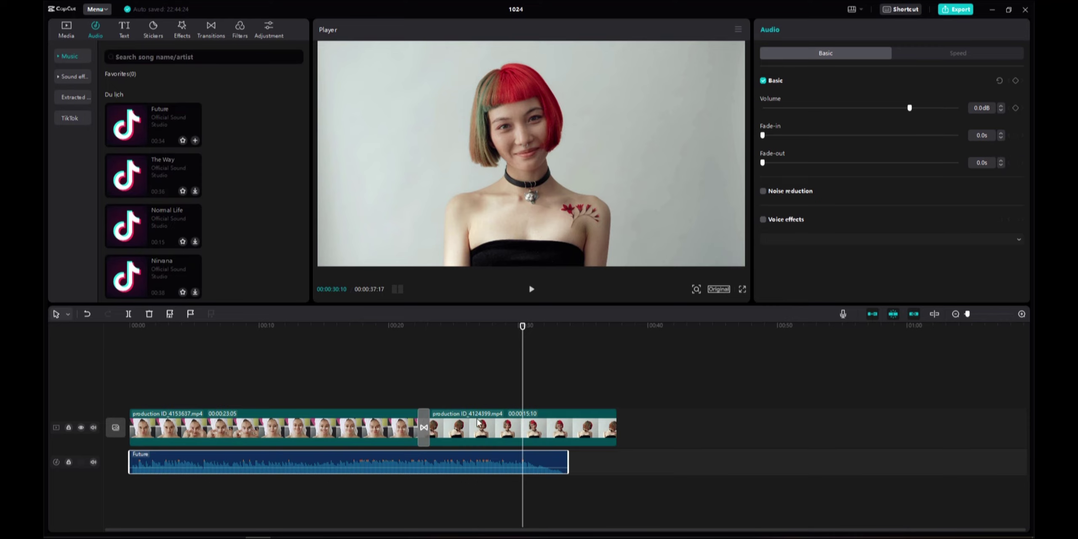
Set the canvas to 9:16 and scale the red-haired clip to 338% to fill it.
left_click(507, 424)
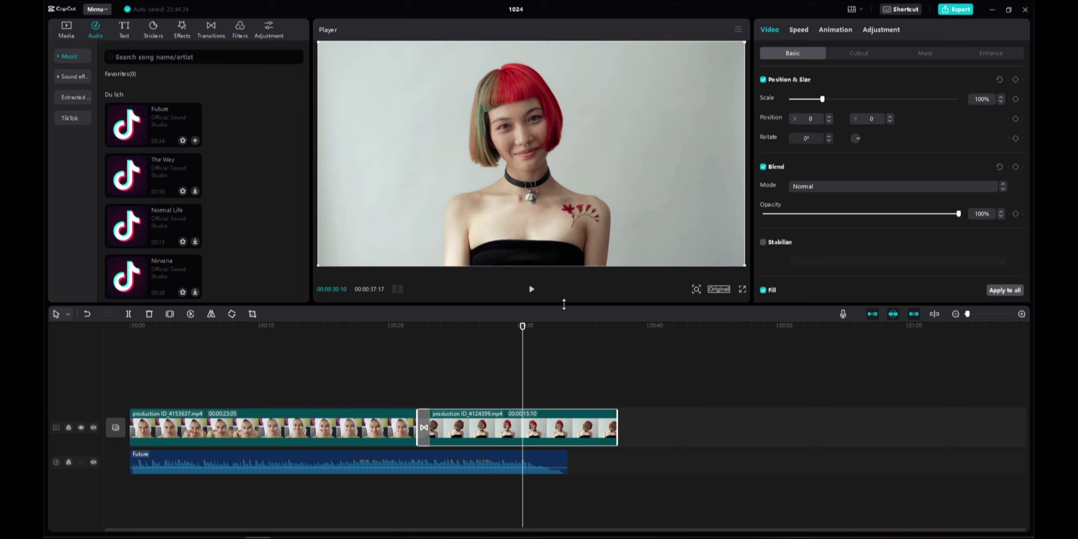
left_click(719, 289)
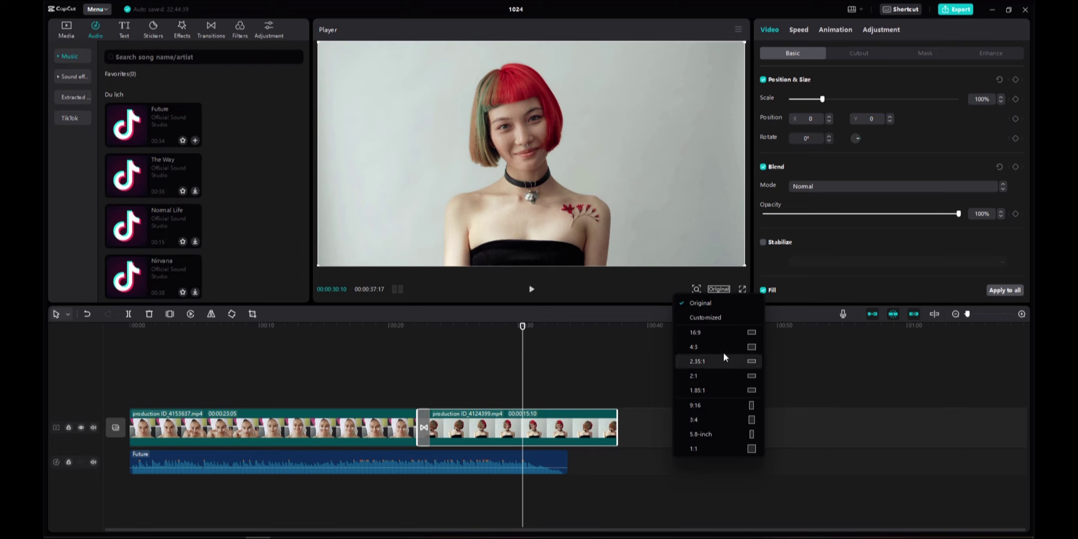
left_click(721, 406)
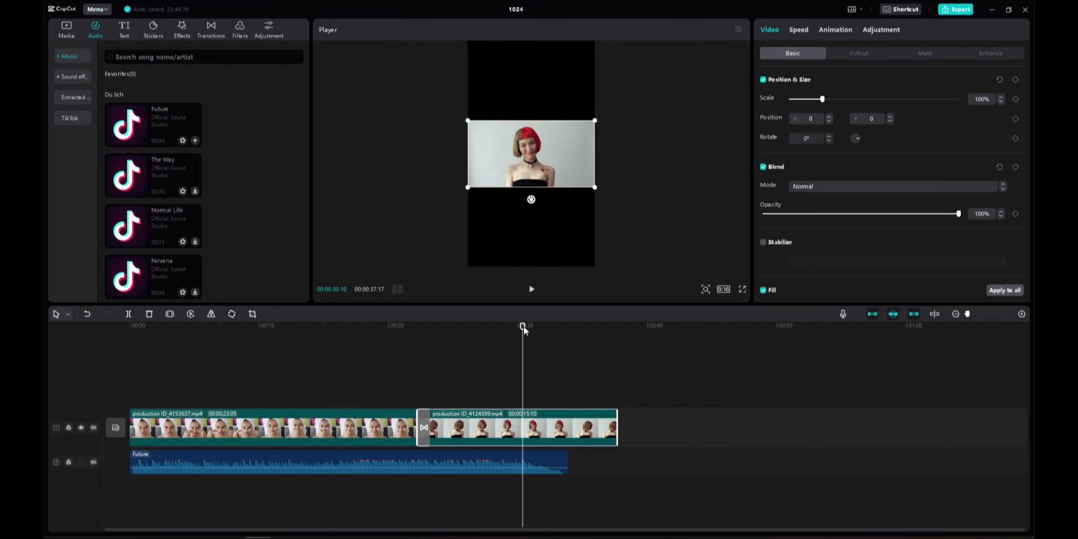
mouse_move(522, 326)
left_mouse_down()
mouse_move(352, 333)
mouse_move(452, 333)
left_mouse_up()
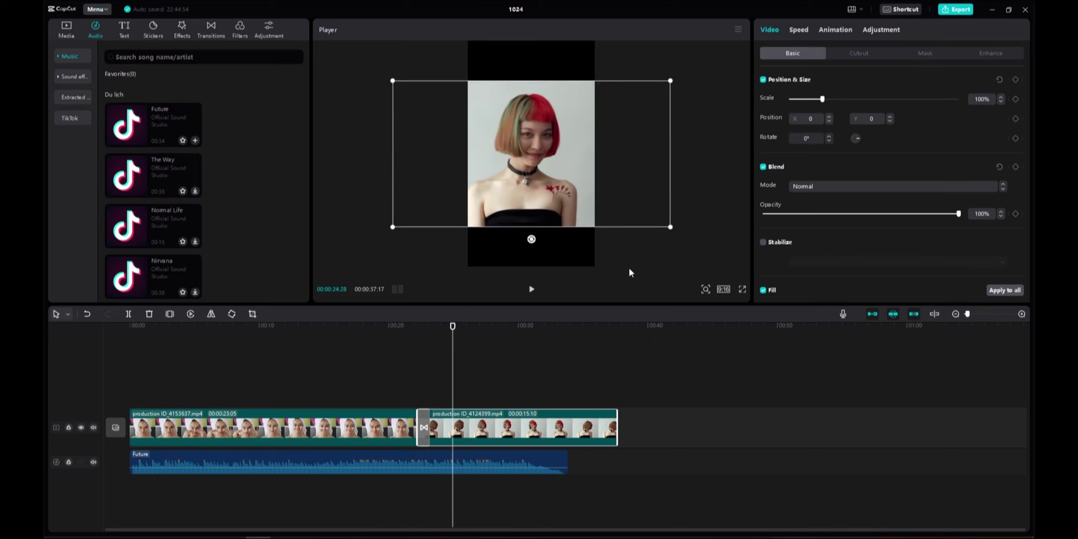
left_click_drag(594, 188, 661, 322)
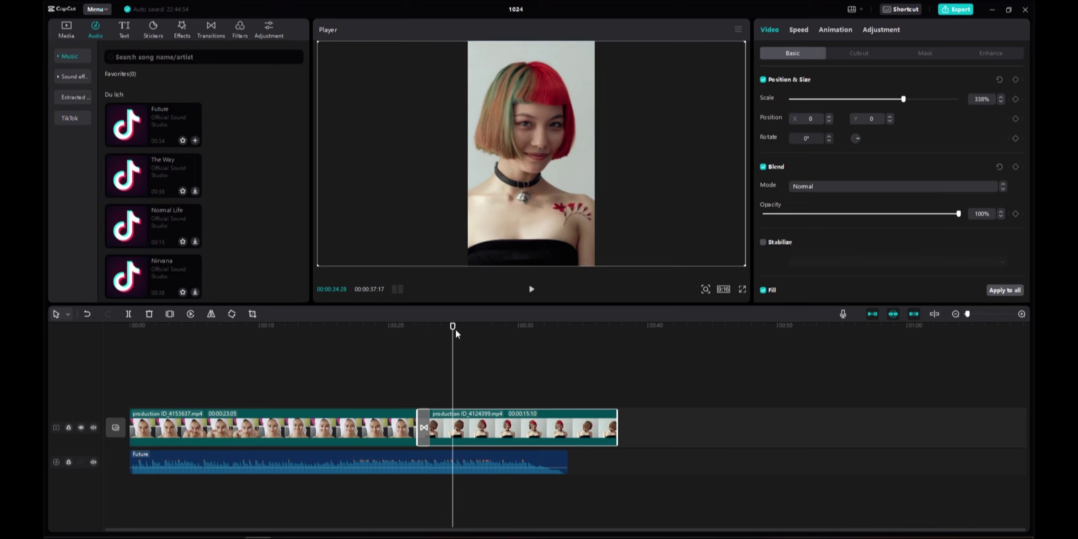
Scale the towel clip to fill the frame, play from the start, then undo that enlargement.
left_click_drag(455, 333, 376, 342)
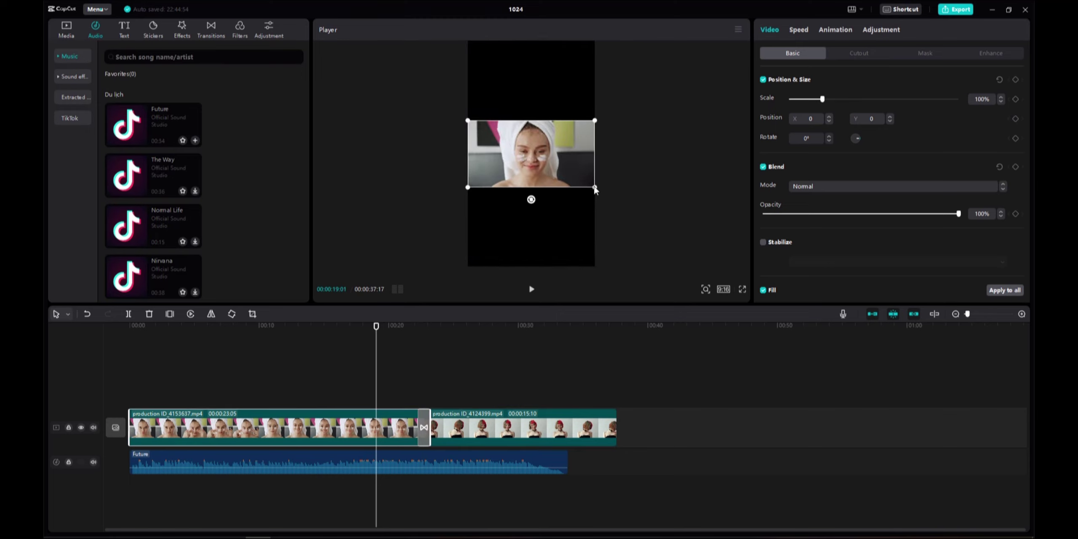
left_click_drag(594, 188, 664, 311)
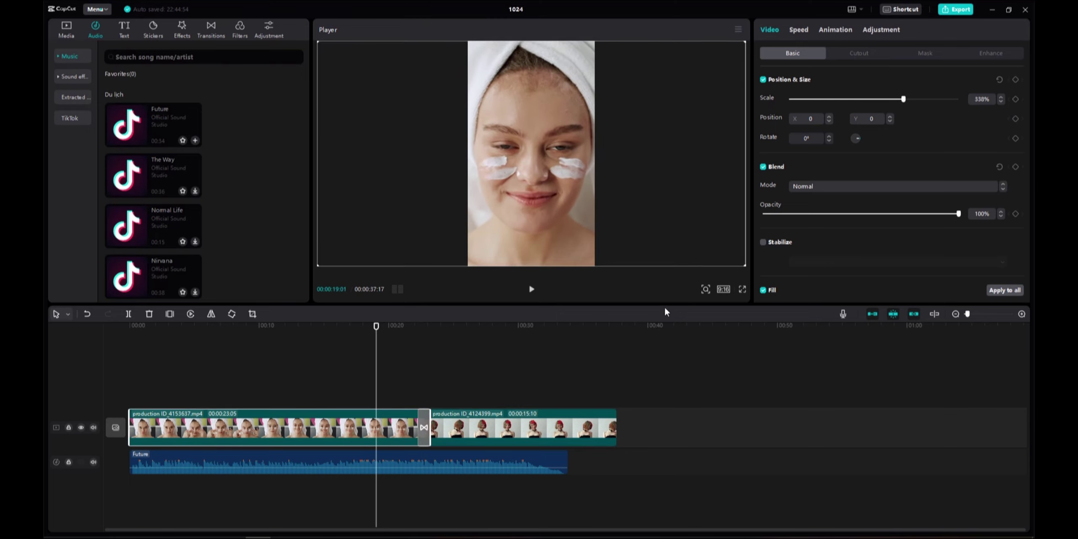
left_click_drag(376, 325, 129, 332)
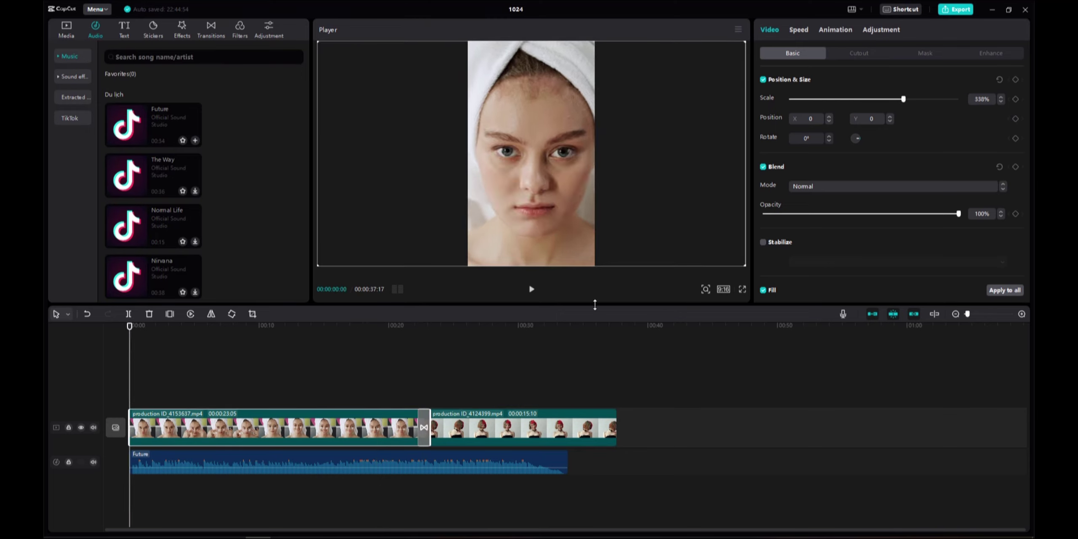
left_click(531, 289)
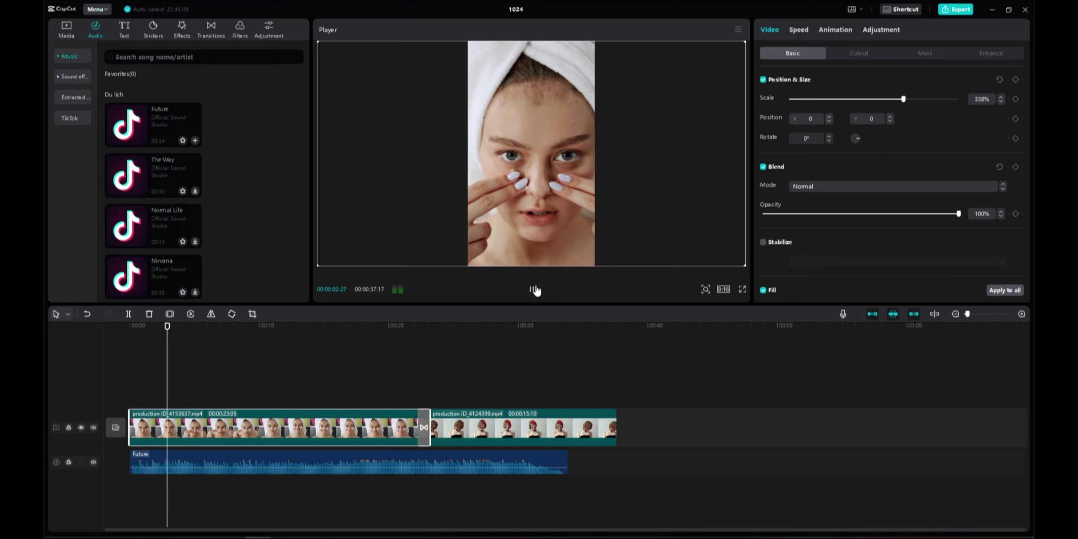
left_click(531, 289)
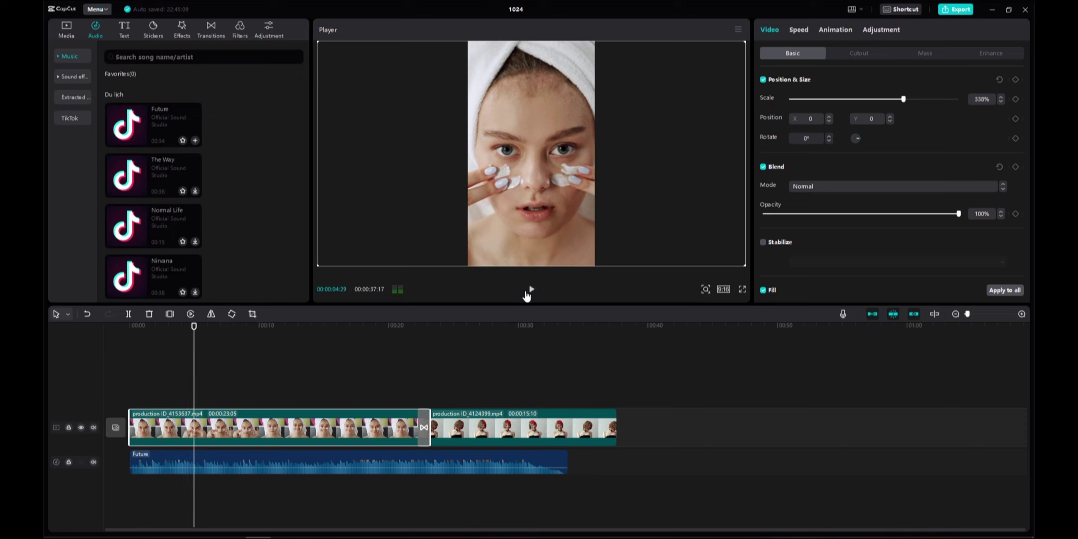
key("ctrl+z")
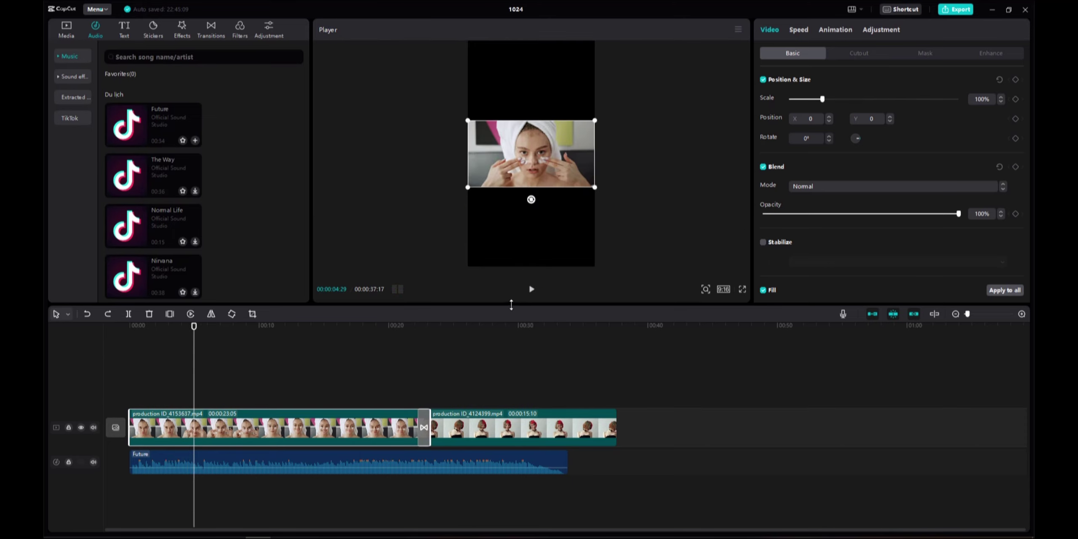
key("ctrl+z")
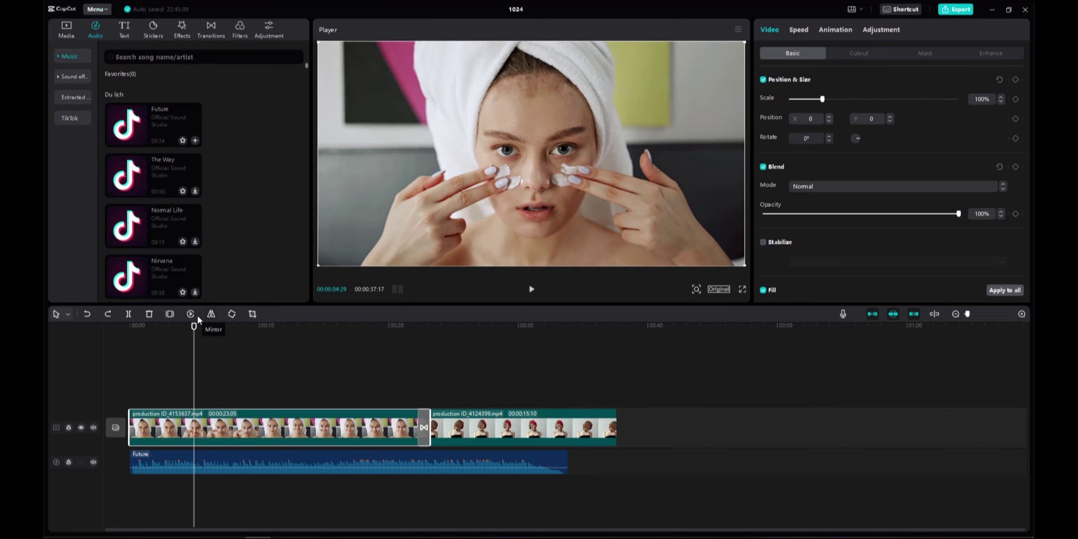
left_click(508, 346)
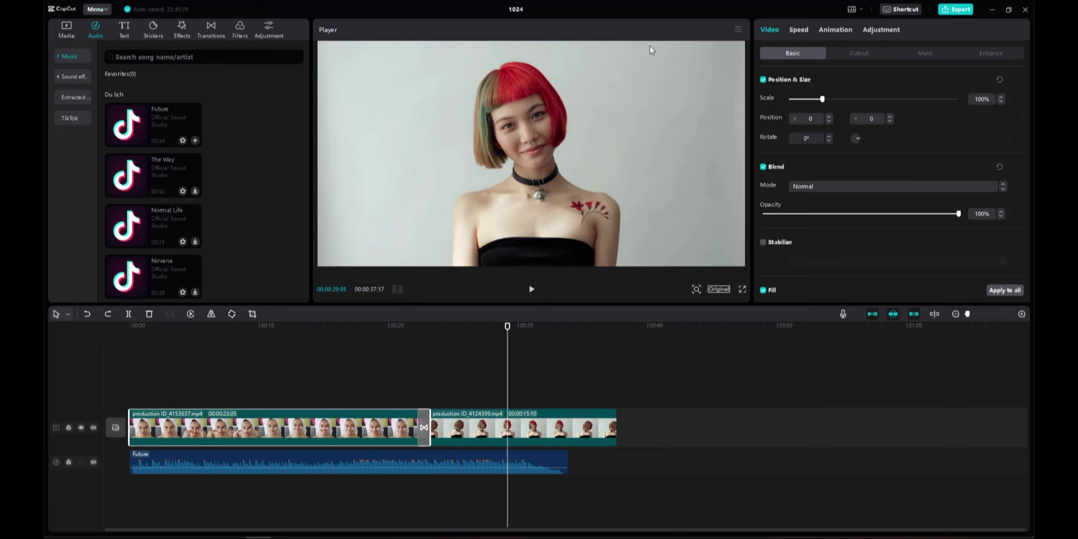
left_click(741, 290)
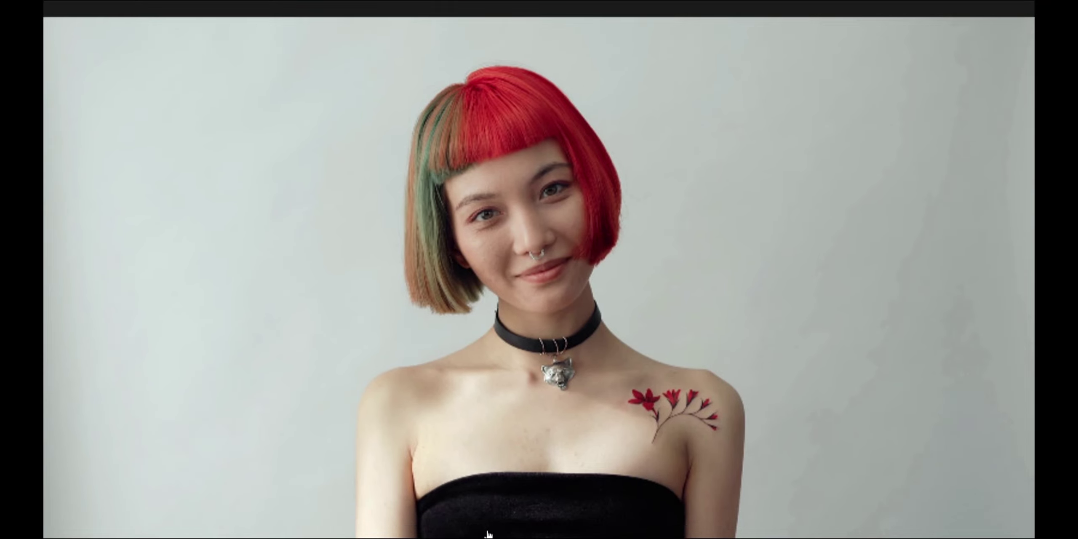
left_click(401, 511)
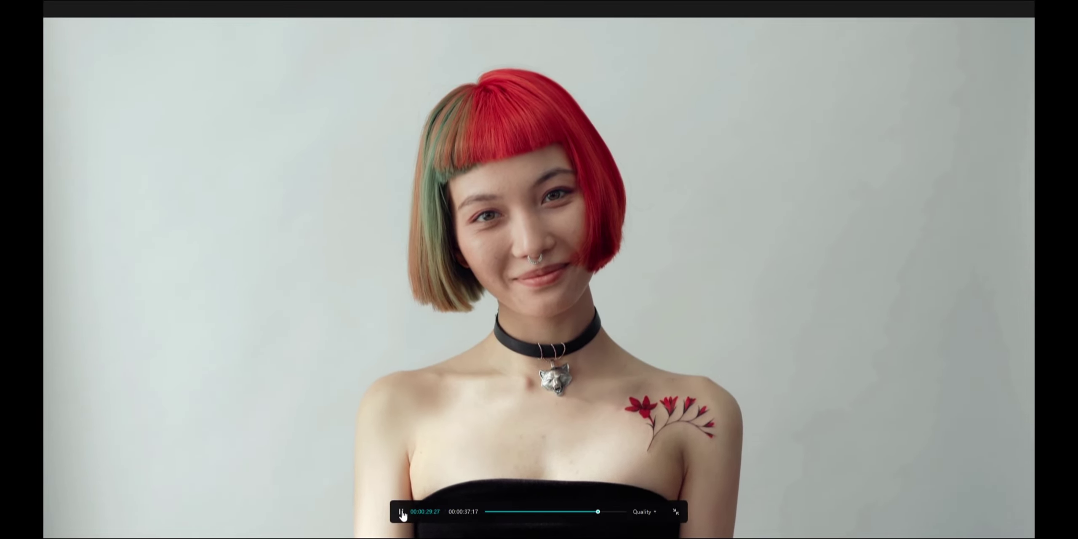
left_click(401, 512)
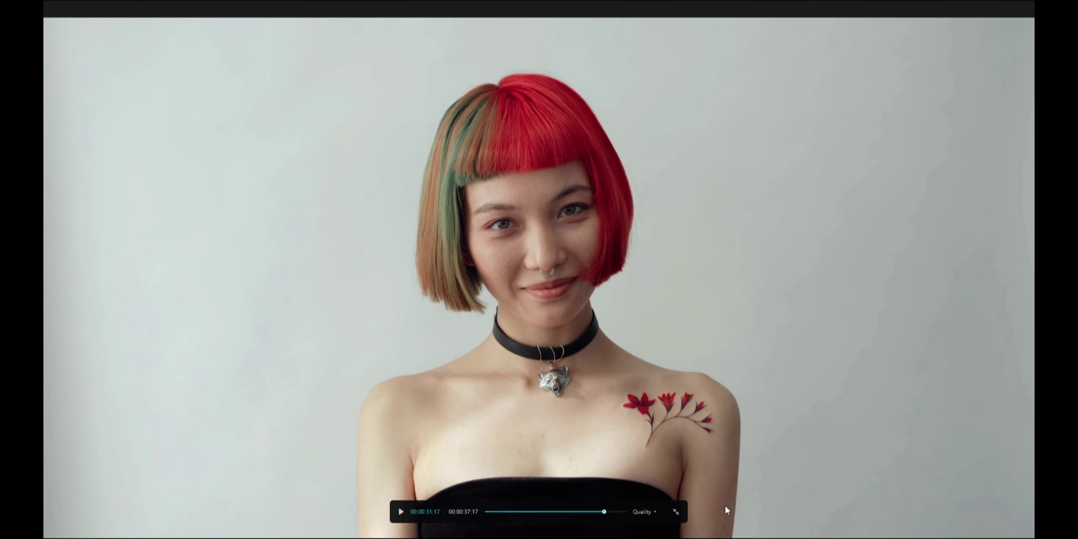
left_click(676, 511)
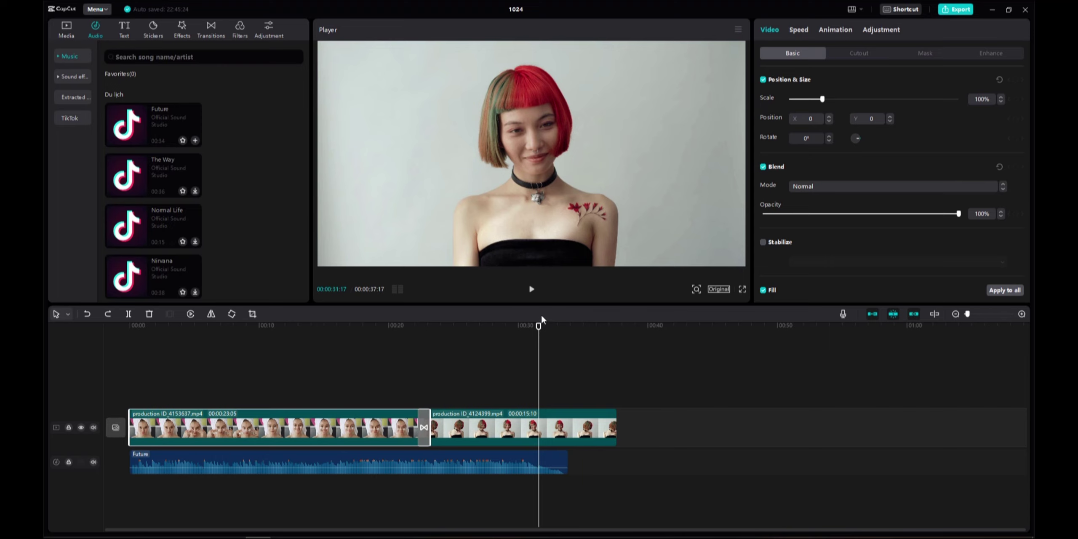
Move to the towel-wrapped woman near 00:13 and look through the Speed, Animation and Adjustment tabs.
left_click(298, 358)
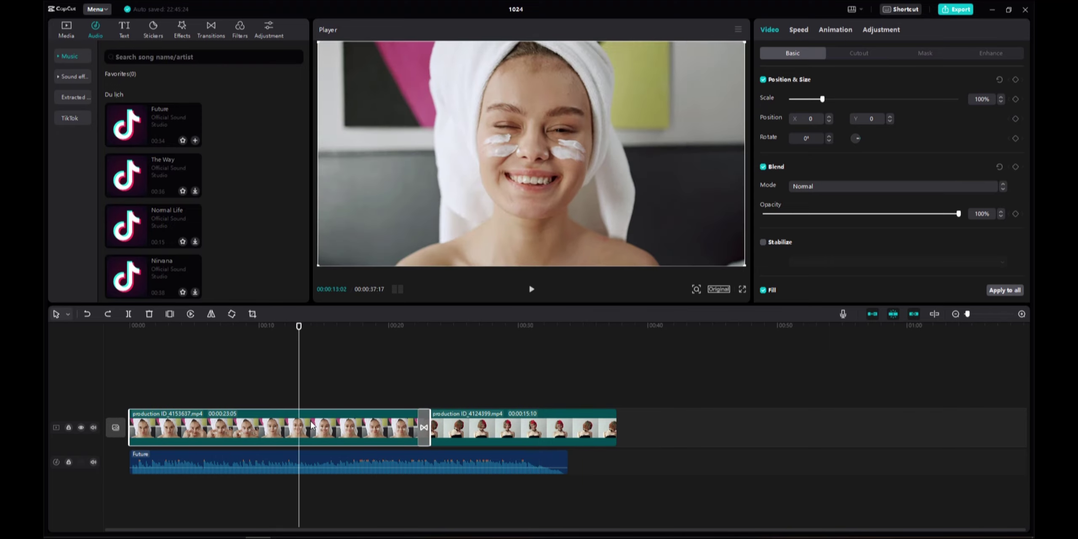
left_click(301, 327)
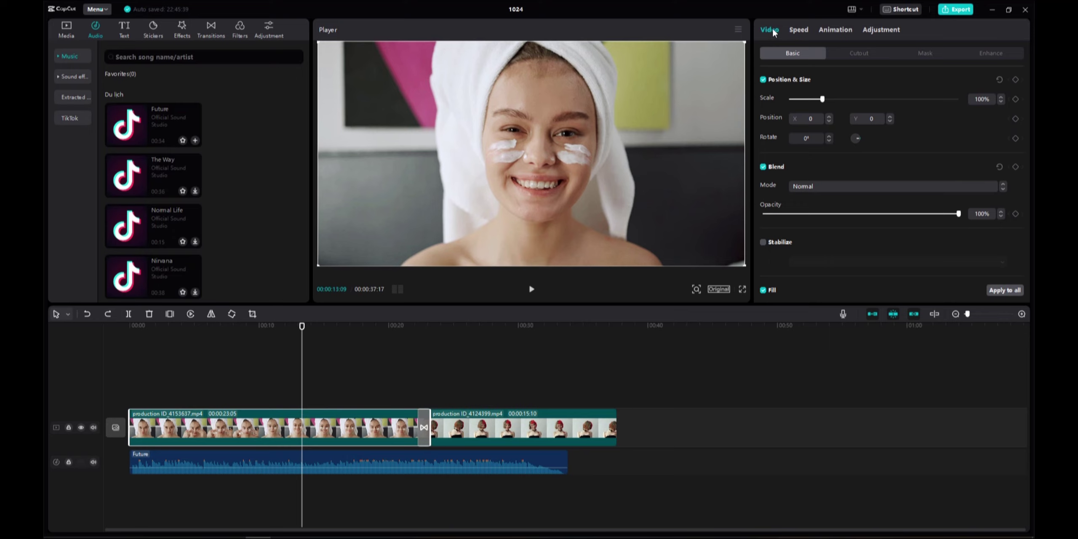
left_click(796, 31)
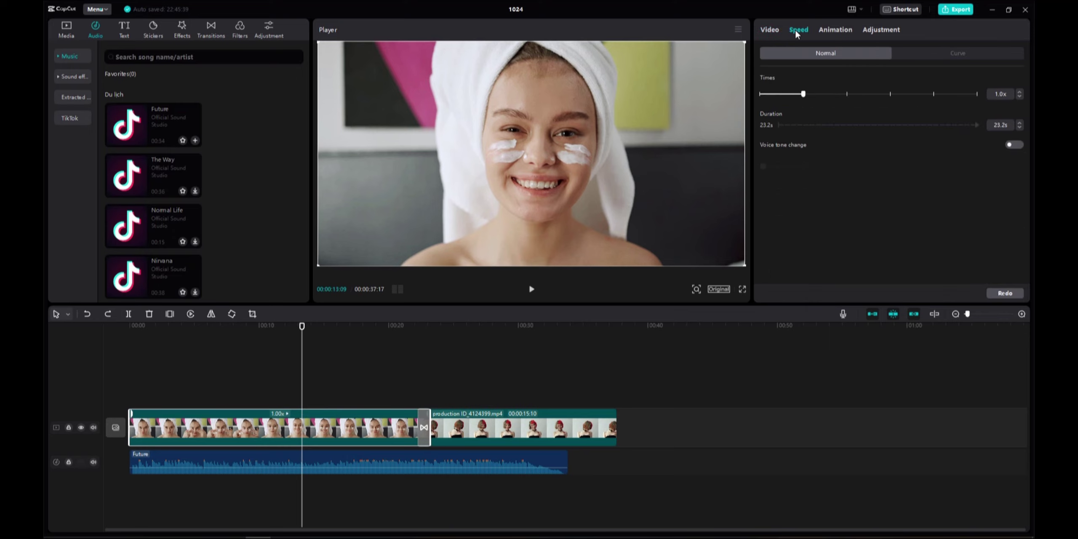
left_click(839, 29)
left_click(884, 29)
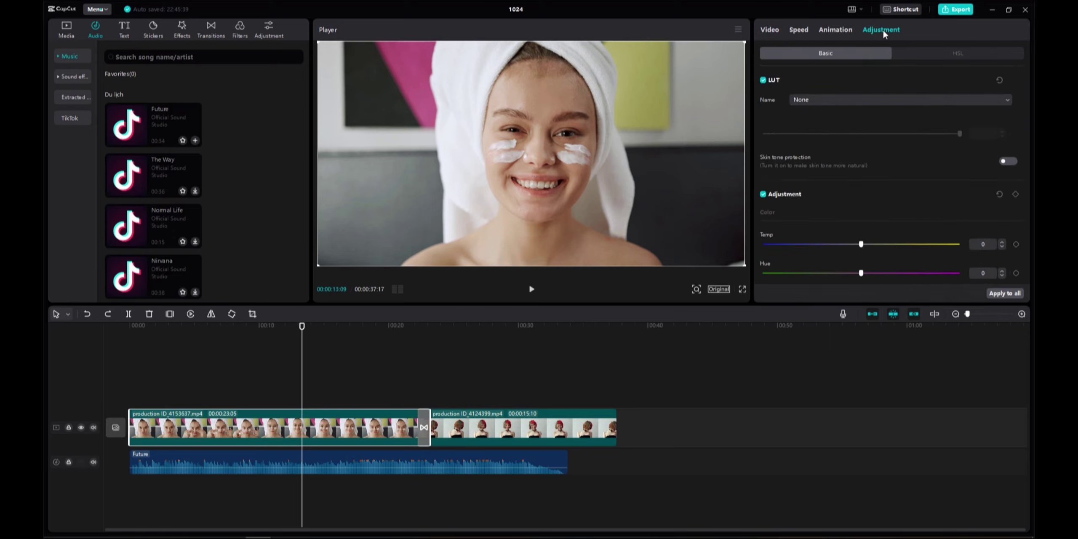
Look through the Video tab's Cutout, Mask and Enhance sub-tabs, ending on Basic.
left_click(770, 31)
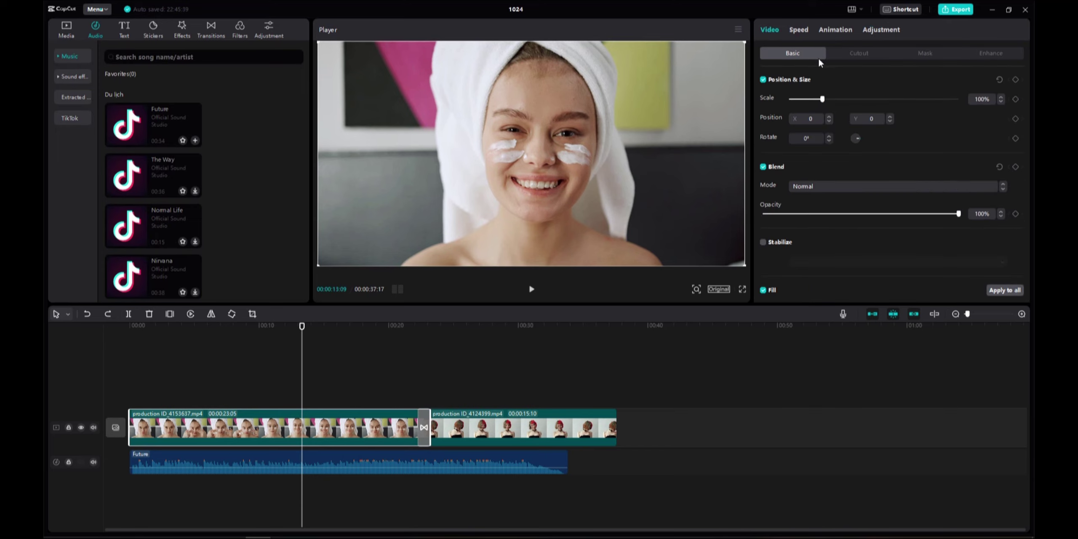
left_click(875, 53)
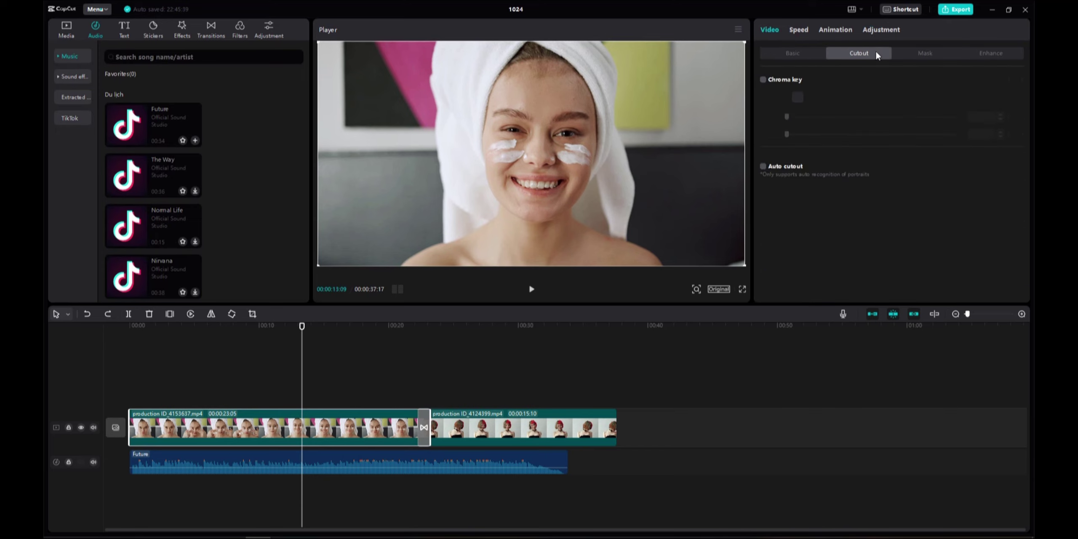
left_click(941, 52)
left_click(1000, 53)
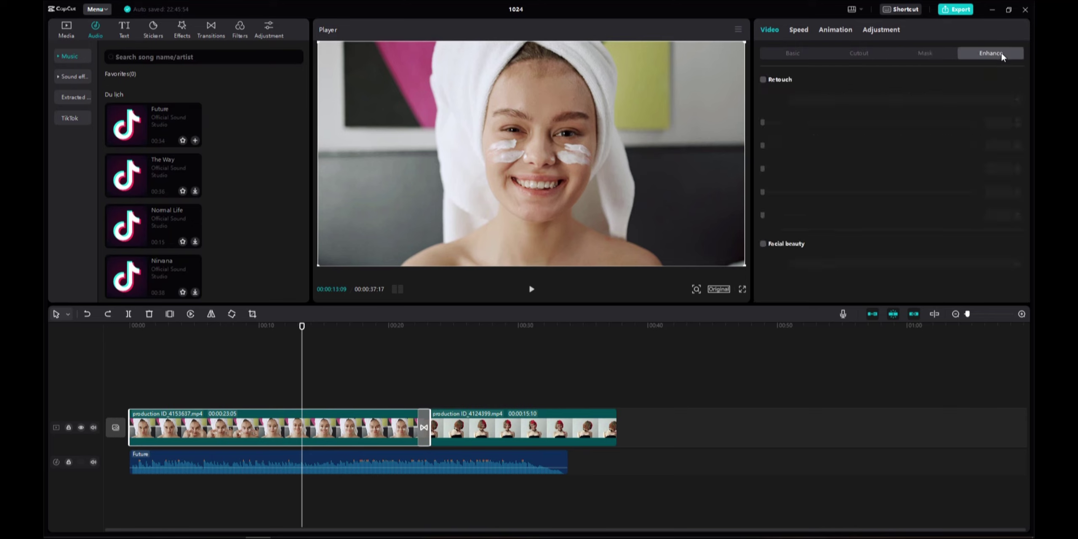
left_click(797, 54)
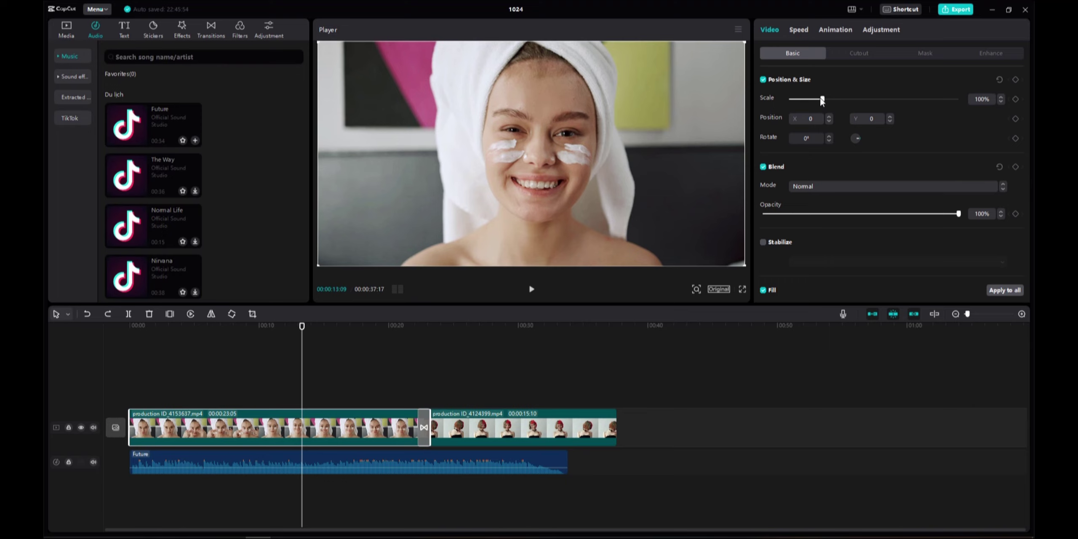
mouse_move(821, 99)
left_mouse_down()
mouse_move(868, 99)
mouse_move(818, 101)
mouse_move(832, 103)
left_mouse_up()
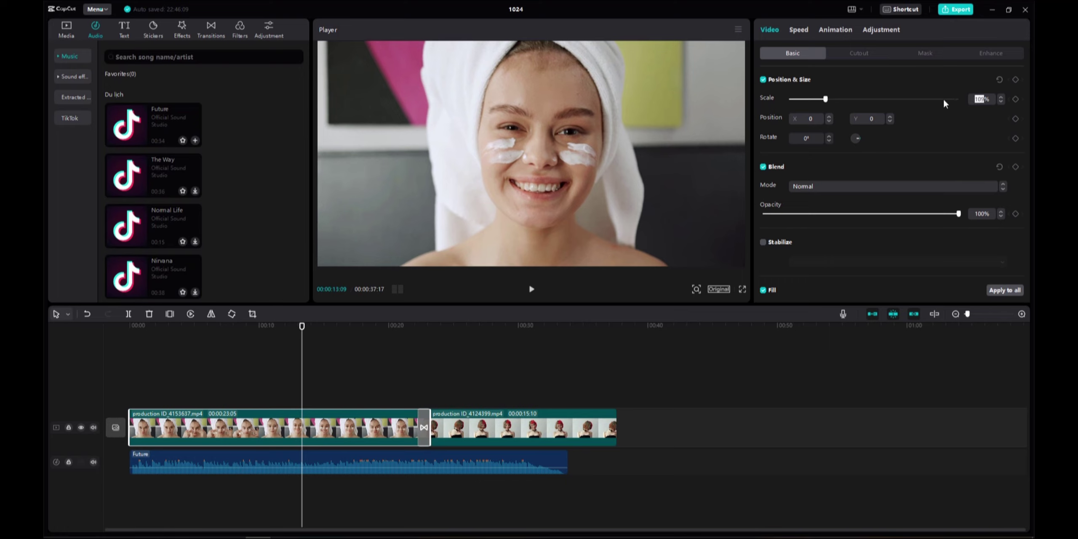
type("100")
key("Return")
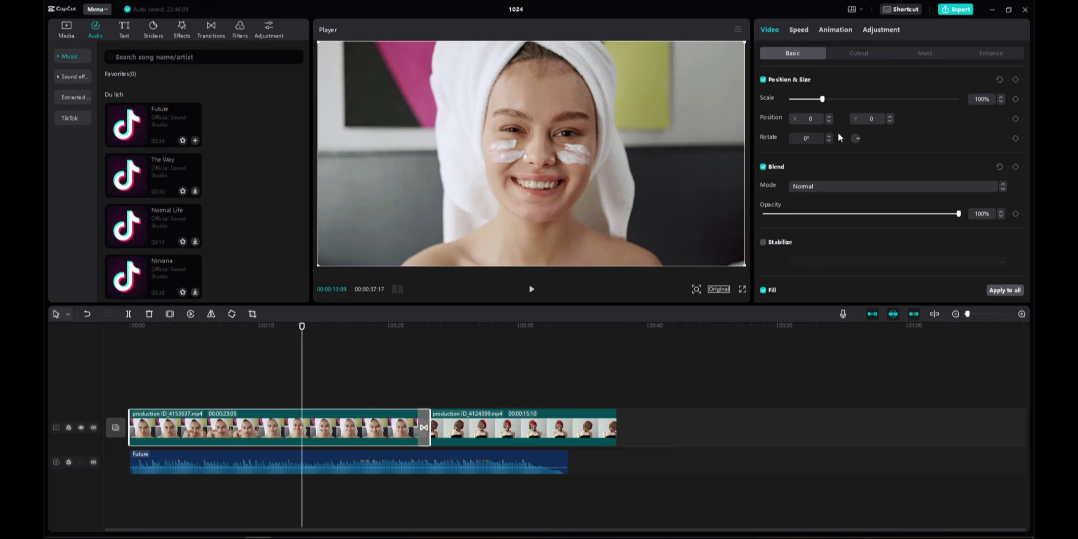
mouse_move(575, 123)
left_mouse_down()
mouse_move(508, 128)
mouse_move(604, 139)
left_mouse_up()
type("90")
key("Return")
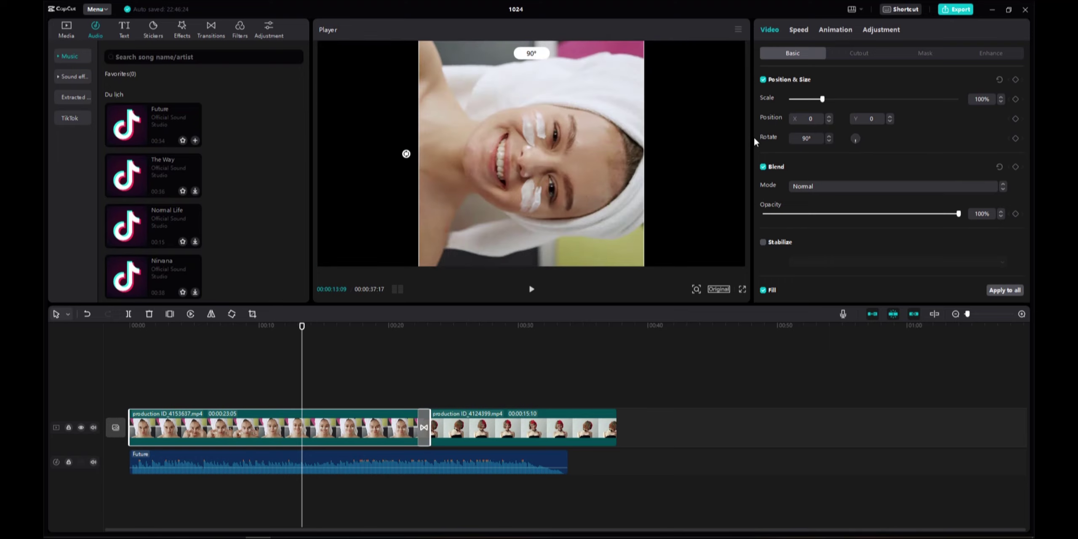
left_click_drag(855, 139, 860, 132)
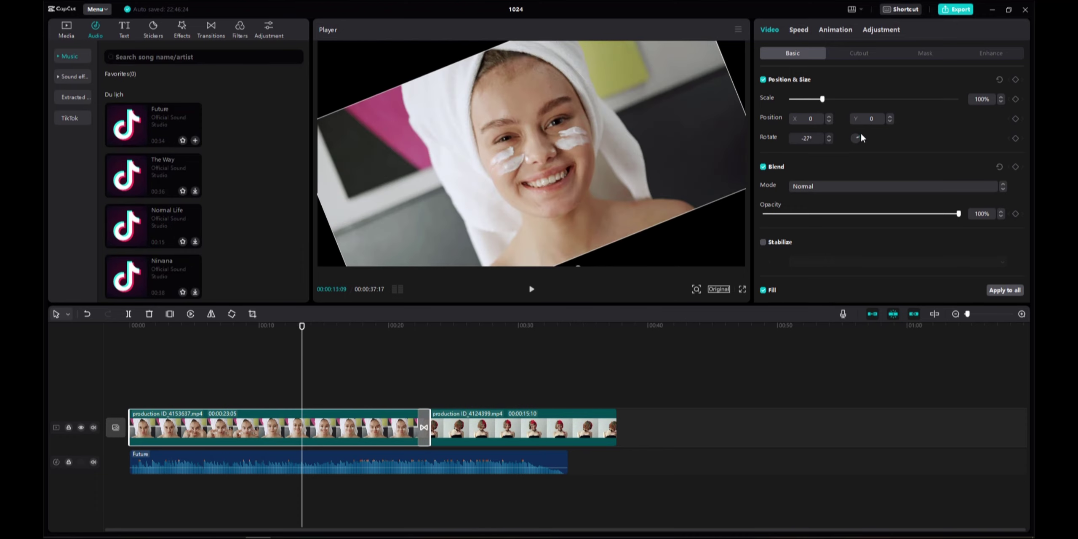
left_click_drag(627, 236, 525, 197)
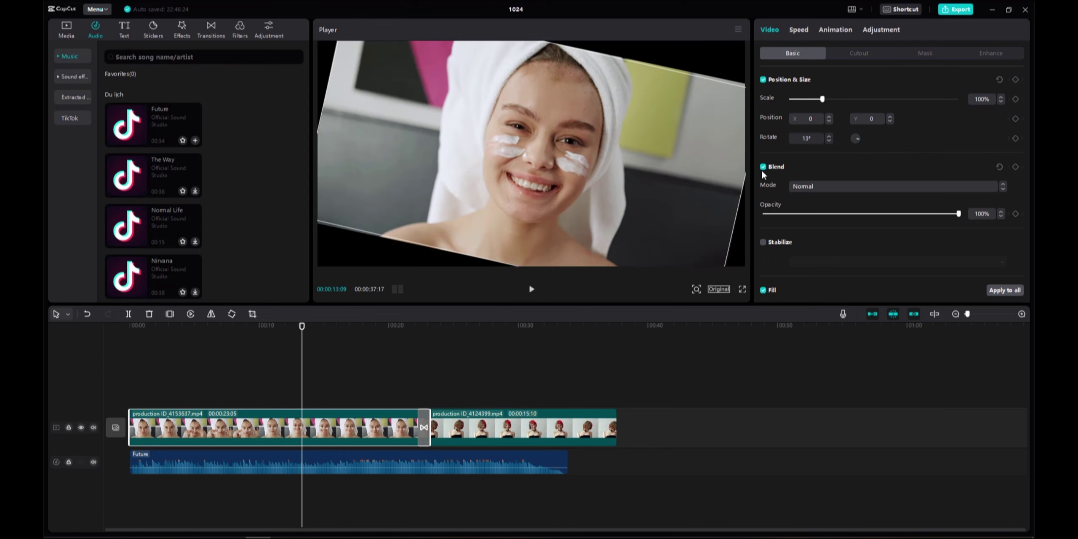
type("0")
key("Return")
scroll(870, 154, "down", 2)
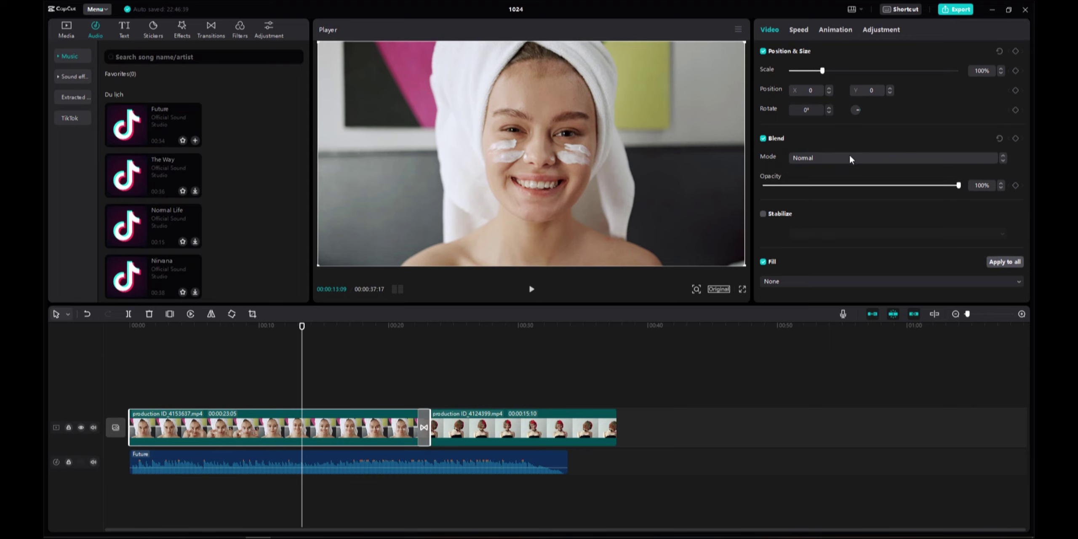
left_click(850, 158)
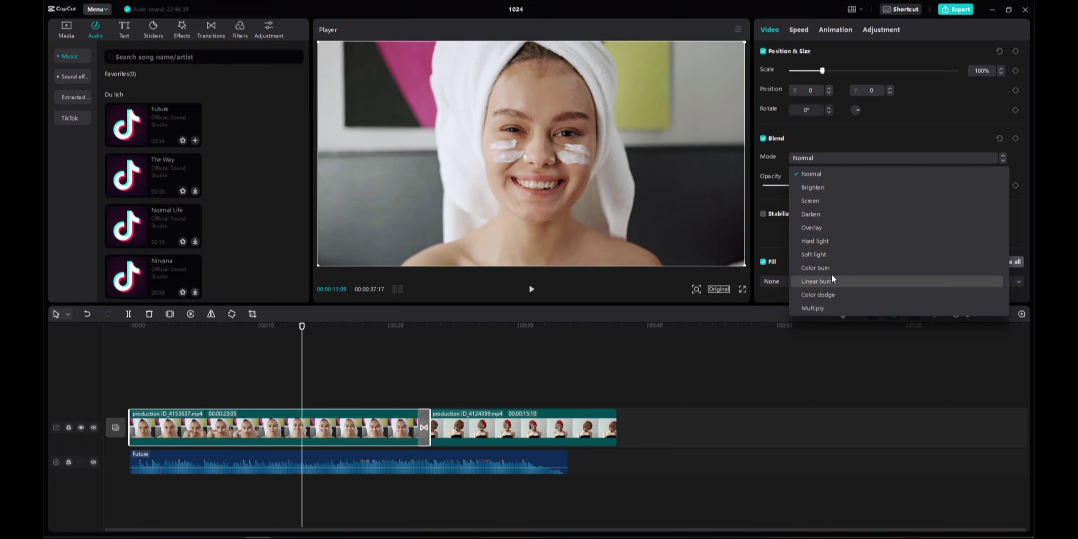
left_click(850, 145)
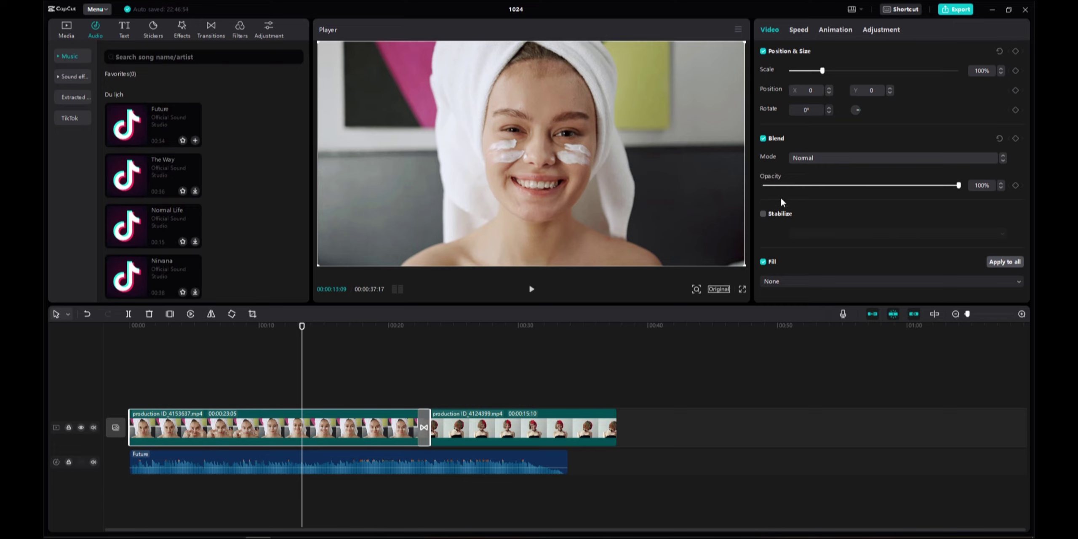
mouse_move(958, 186)
left_mouse_down()
mouse_move(725, 214)
mouse_move(977, 197)
left_mouse_up()
left_click(764, 214)
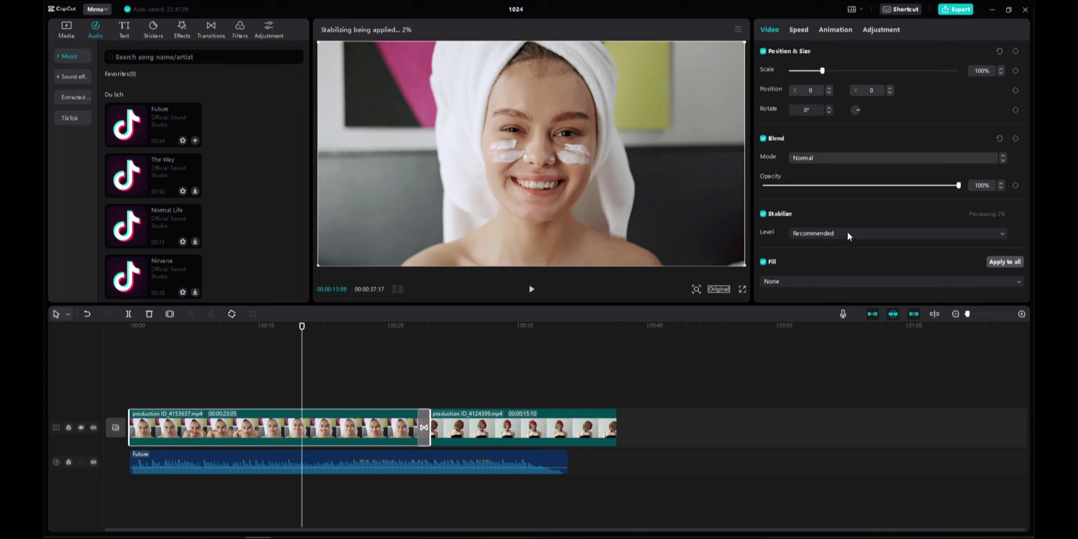
left_click(1002, 232)
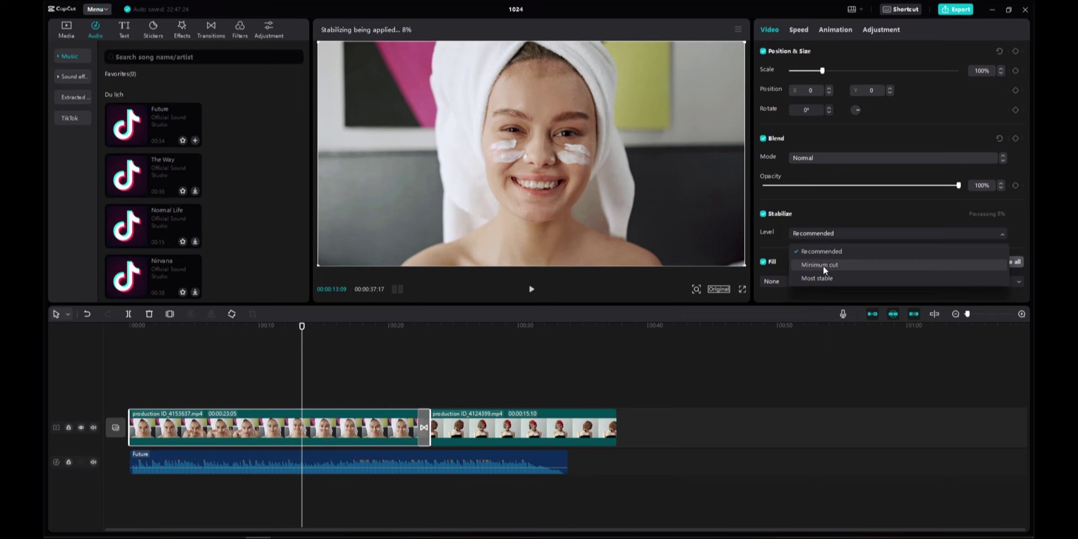
left_click(818, 278)
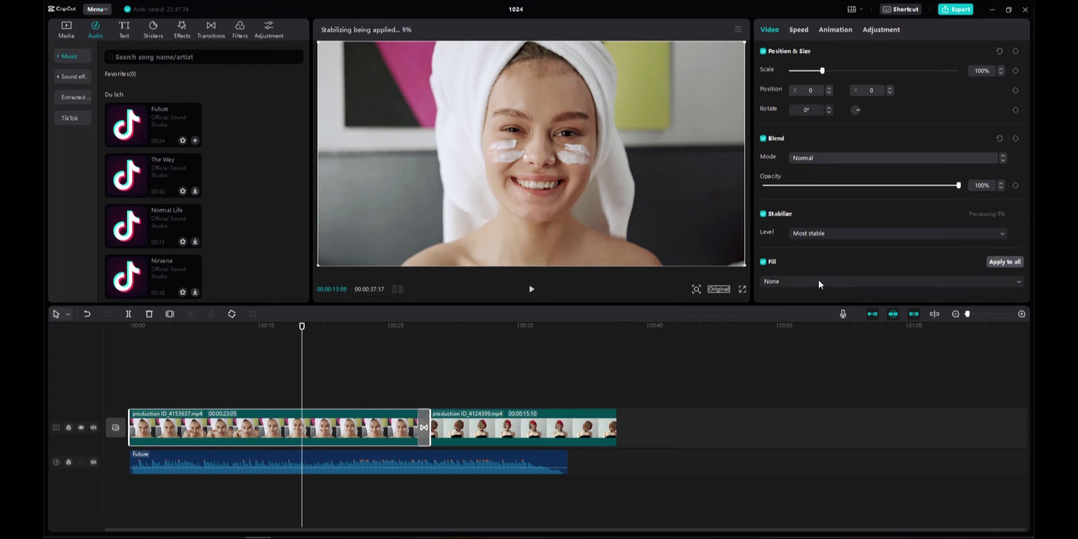
left_click(931, 233)
left_click(840, 246)
left_click(763, 214)
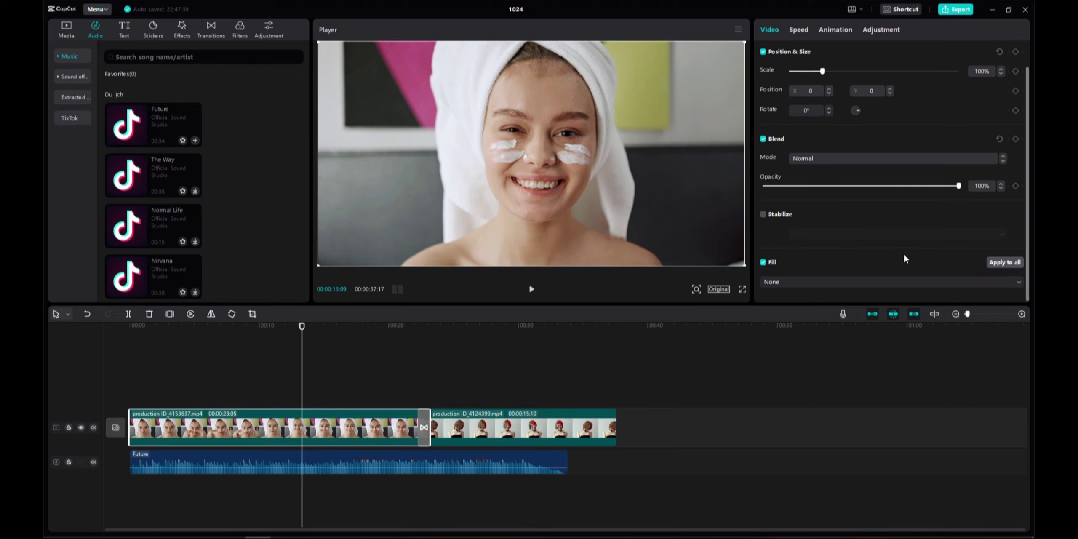
Try the Blur, Color and Style background fills on the towel clip.
left_click(997, 280)
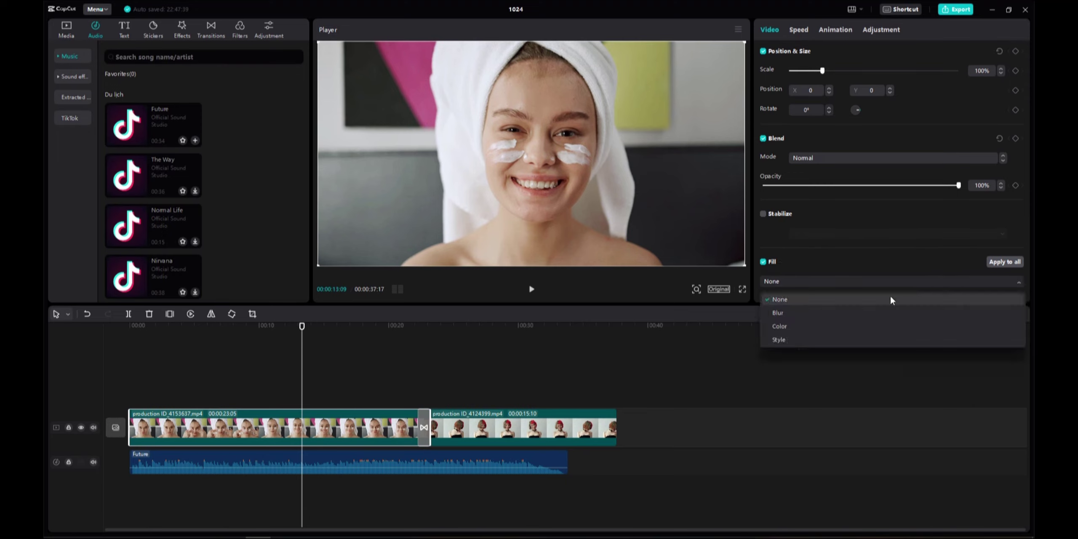
left_click(783, 313)
scroll(892, 258, "down", 2)
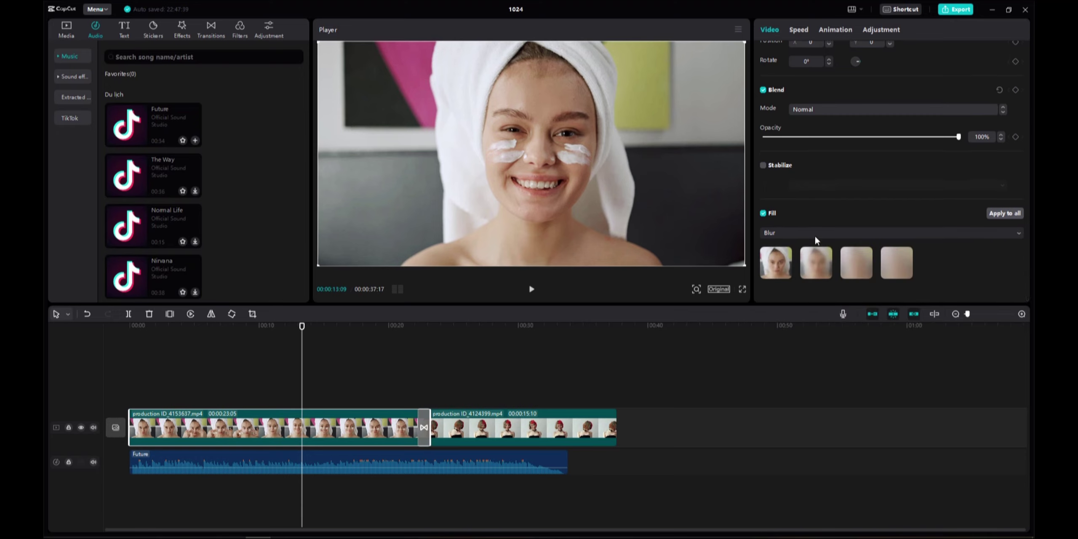
left_click(814, 234)
left_click(787, 276)
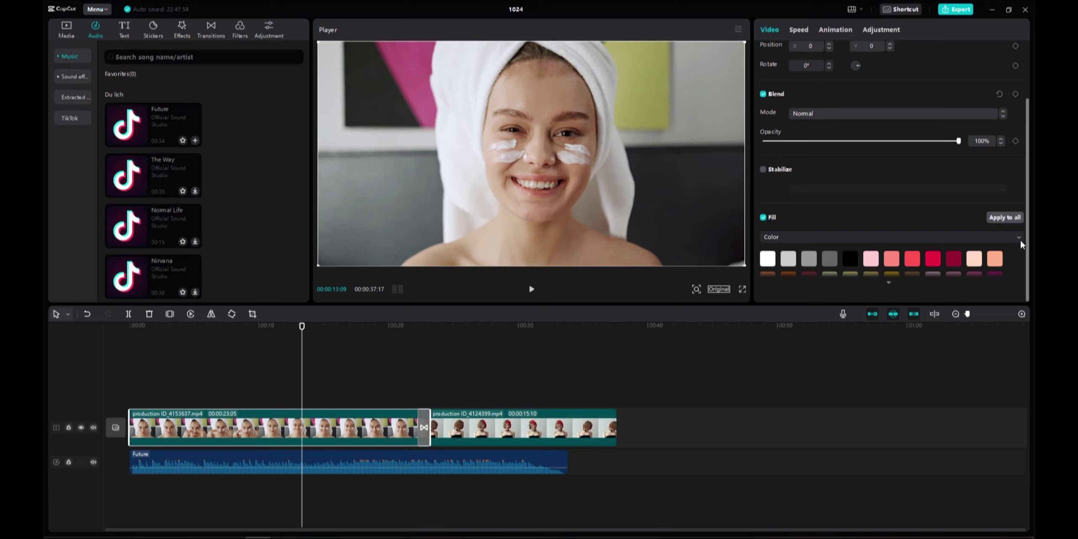
left_click(799, 237)
left_click(788, 292)
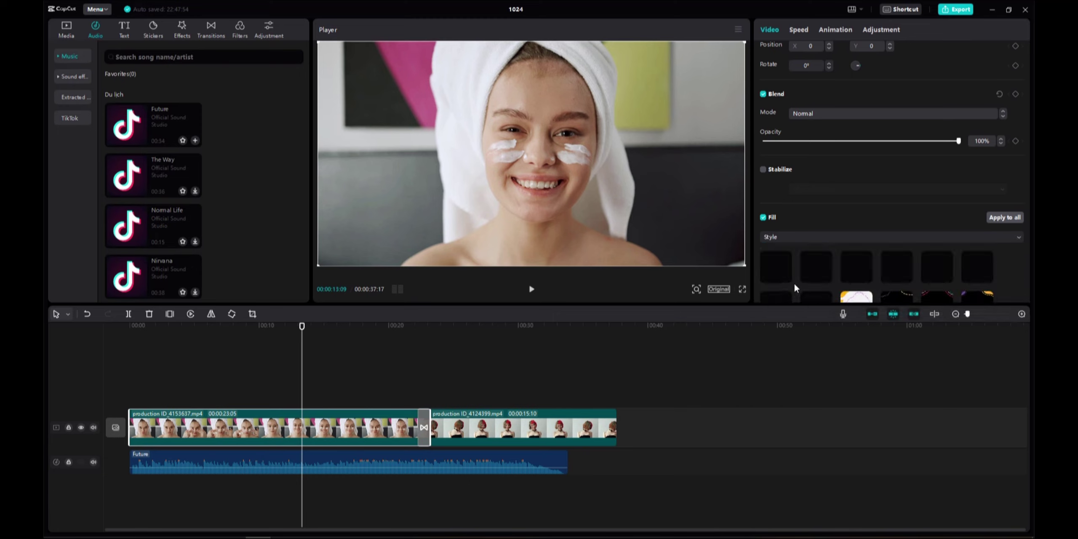
scroll(802, 261, "down", 1)
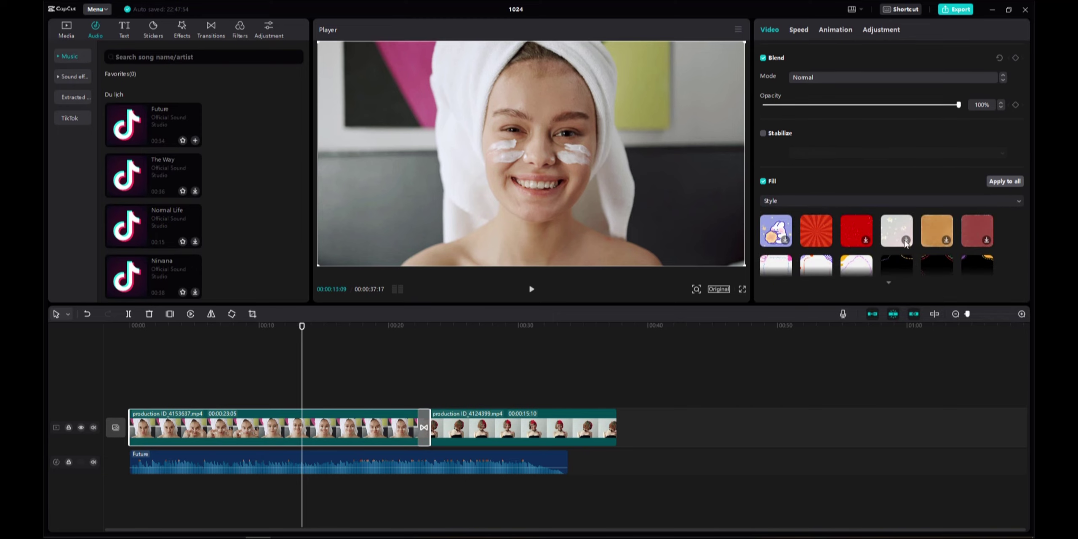
Set the background Fill to None, untick Fill, and show the Cutout settings.
left_click(801, 198)
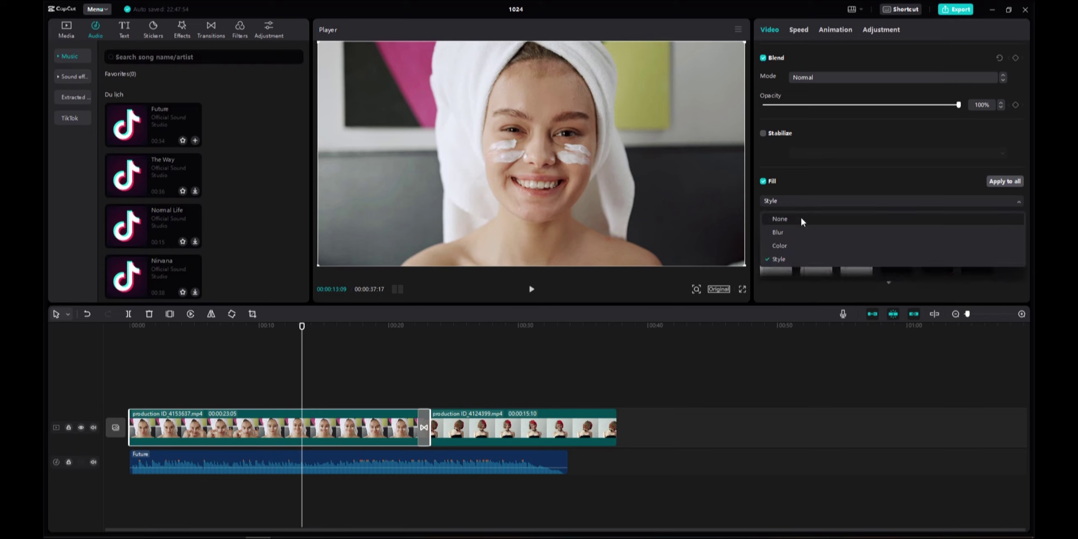
left_click(800, 218)
left_click(764, 262)
scroll(858, 205, "up", 1)
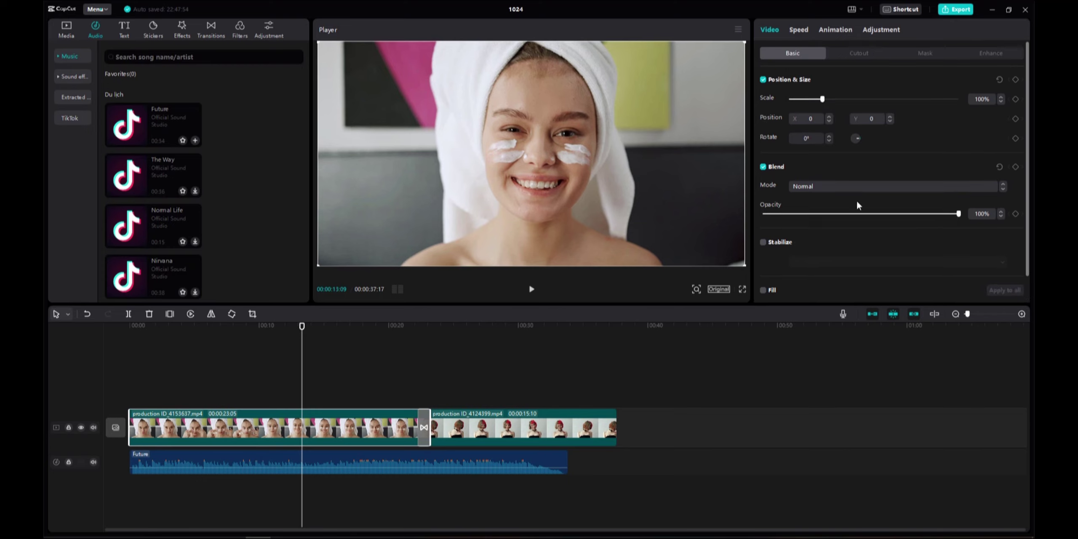
left_click(861, 54)
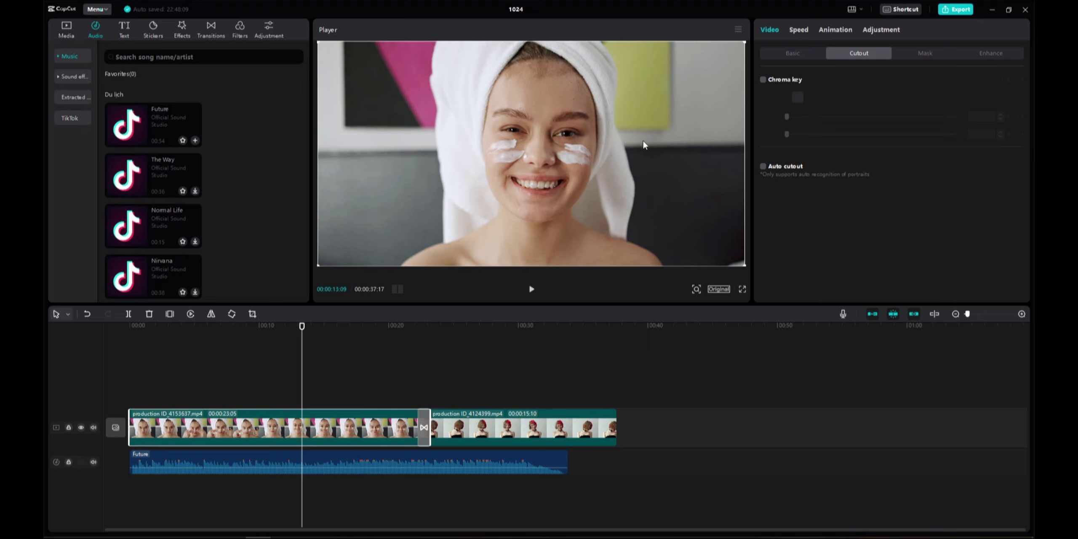
Move the playhead to about 00:29 and select the red-haired woman's clip to show its Cutout settings.
left_click_drag(302, 330, 508, 337)
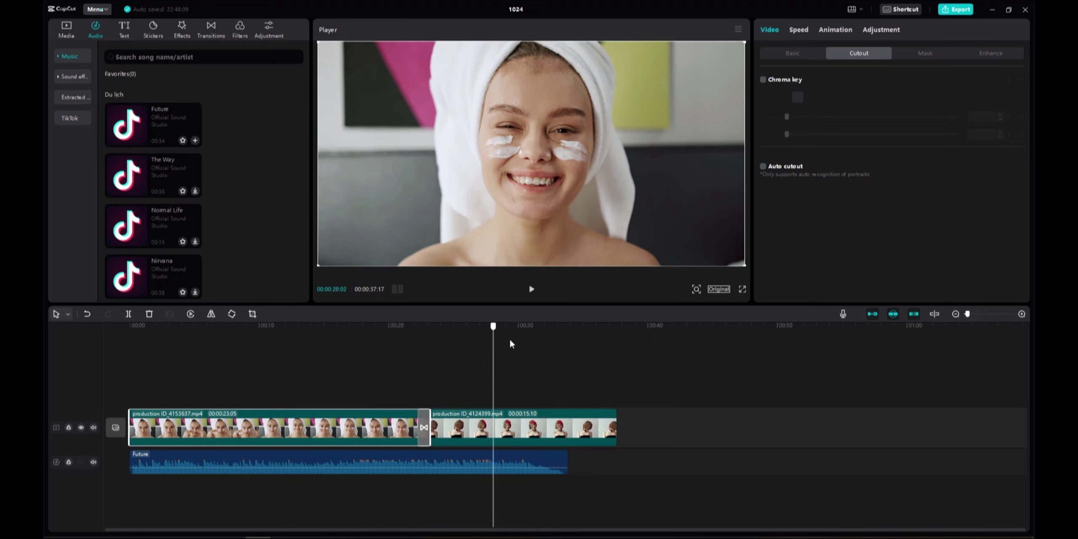
left_click(505, 429)
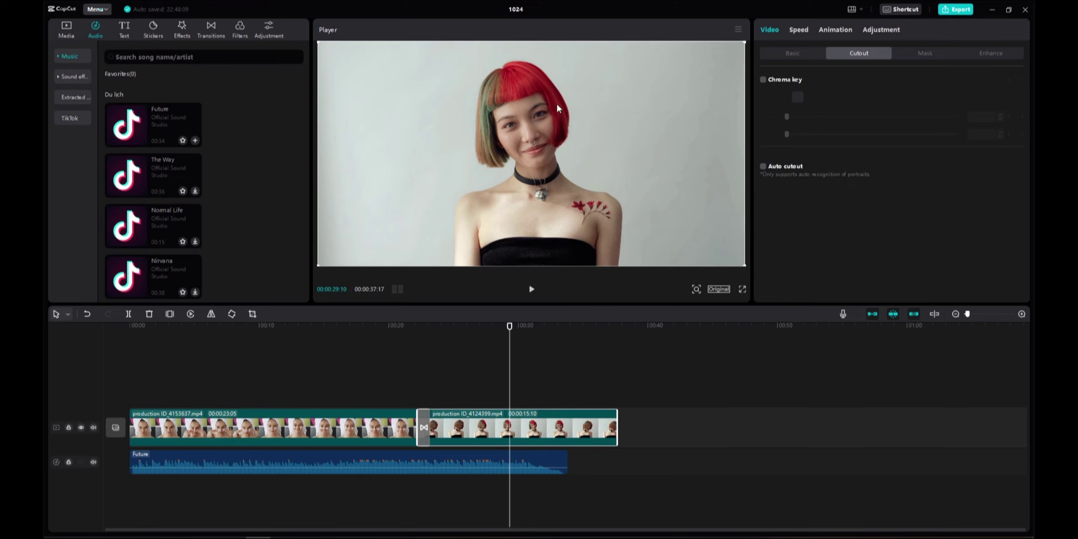
Enable Chroma key on the red-haired clip, pick its grey background as key colour, Strength back at 0.
left_click(763, 80)
left_click(798, 97)
left_click(659, 136)
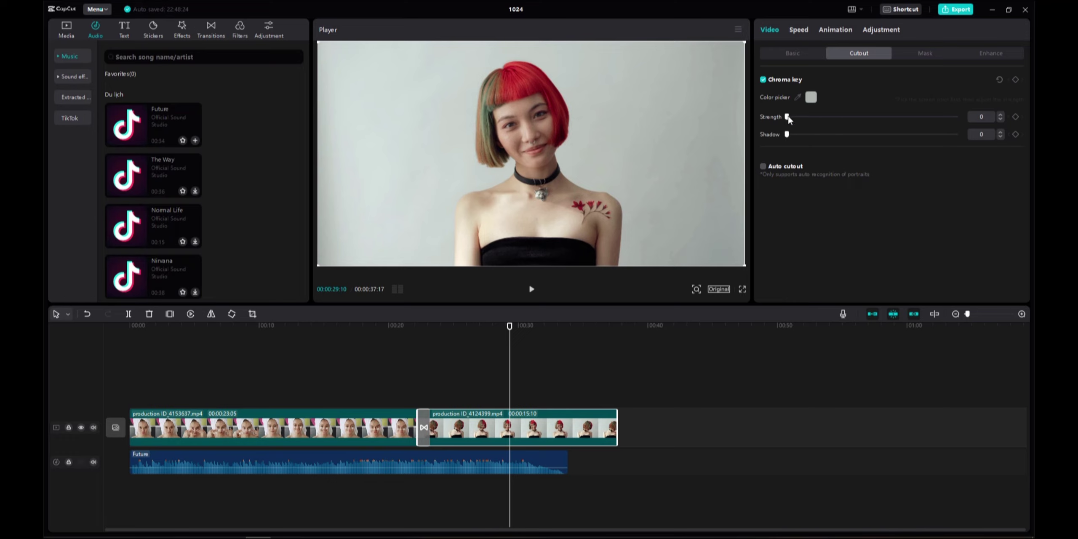
left_click_drag(827, 117, 801, 118)
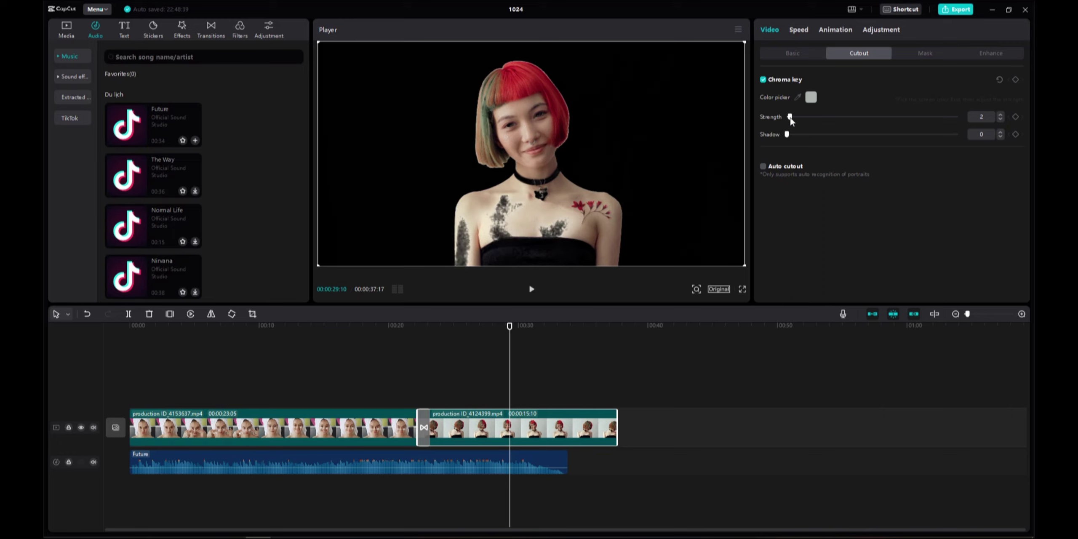
left_click_drag(801, 118, 784, 118)
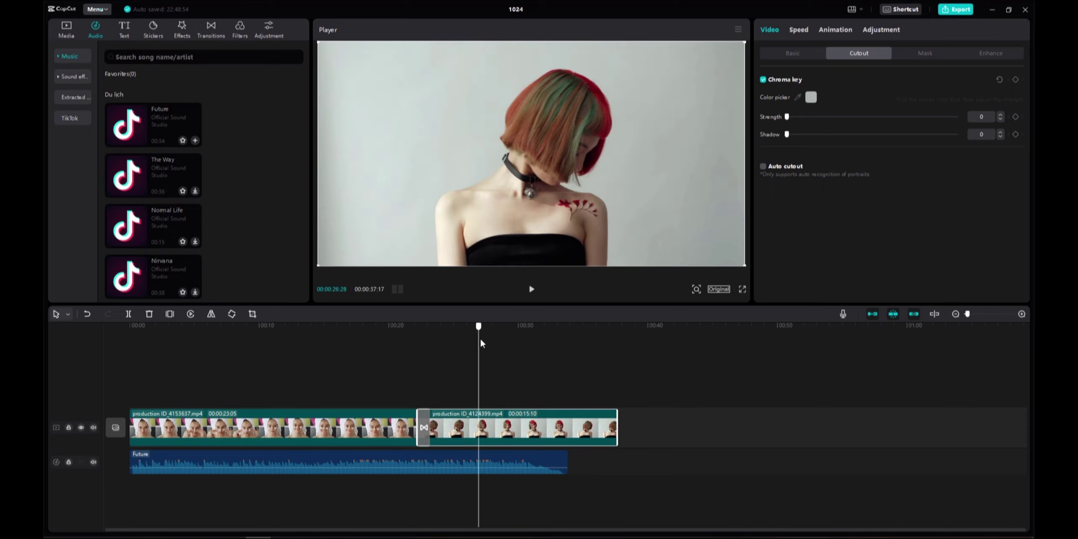
Trim the red-haired clip's end in two passes so the project totals 00:00:33:24.
left_click_drag(508, 326, 546, 326)
left_click_drag(614, 418, 498, 425)
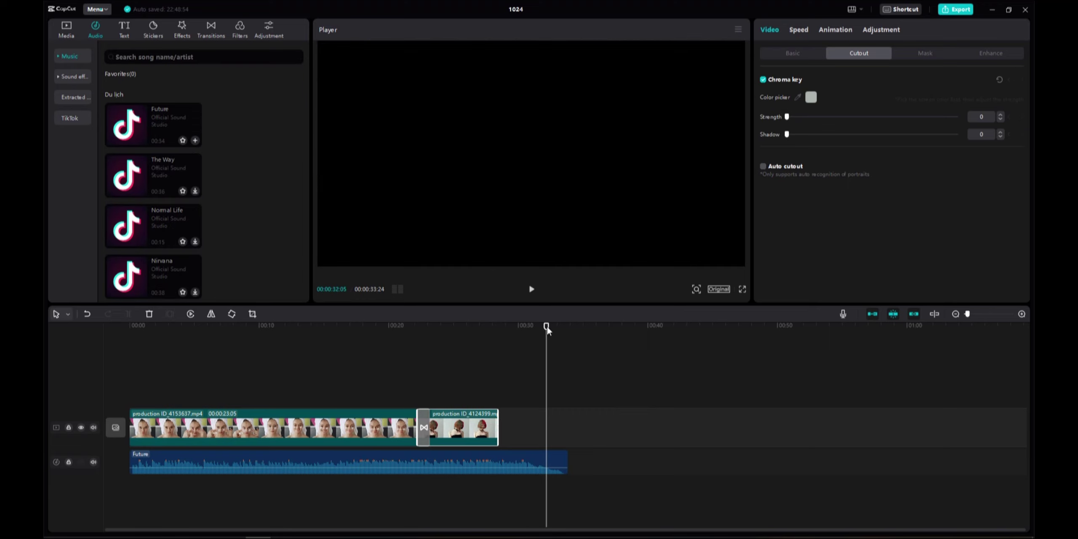
left_click_drag(458, 349, 458, 352)
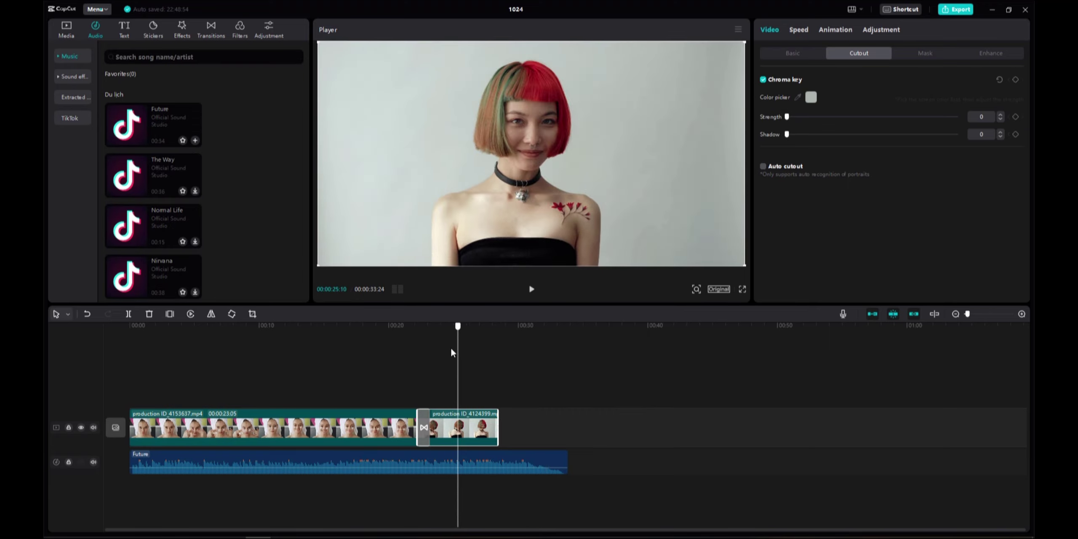
left_click(449, 346)
left_click_drag(423, 428, 505, 425)
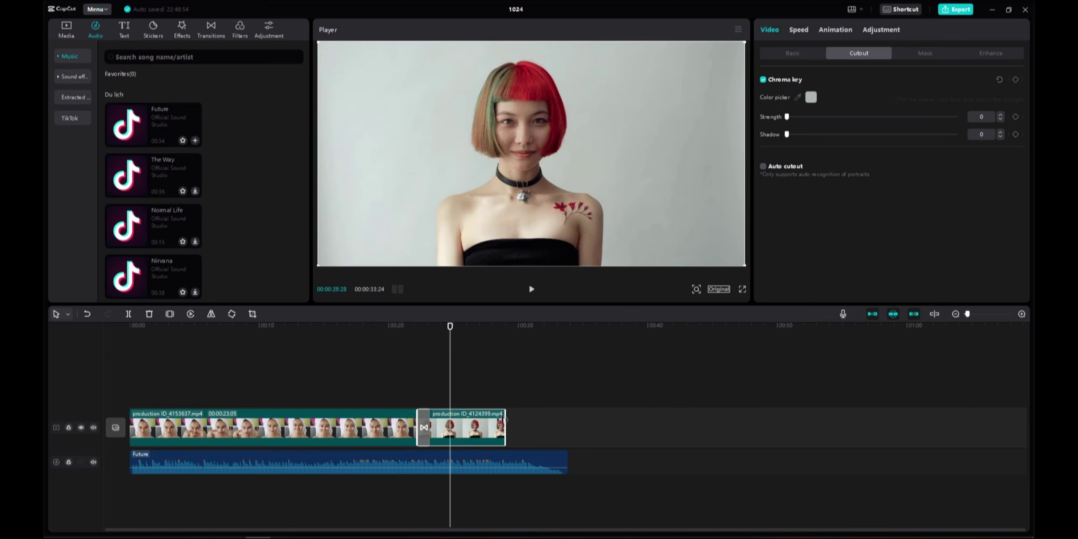
Turn on Auto cutout for the red-haired clip and play it back from 00:22:07 through the transition.
left_click(763, 167)
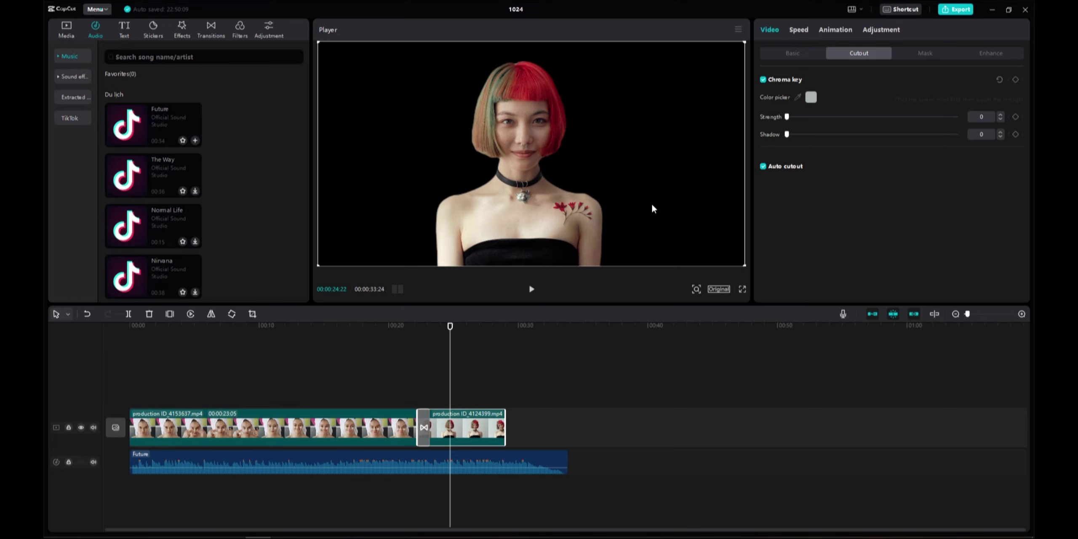
left_click(449, 325)
left_click(417, 325)
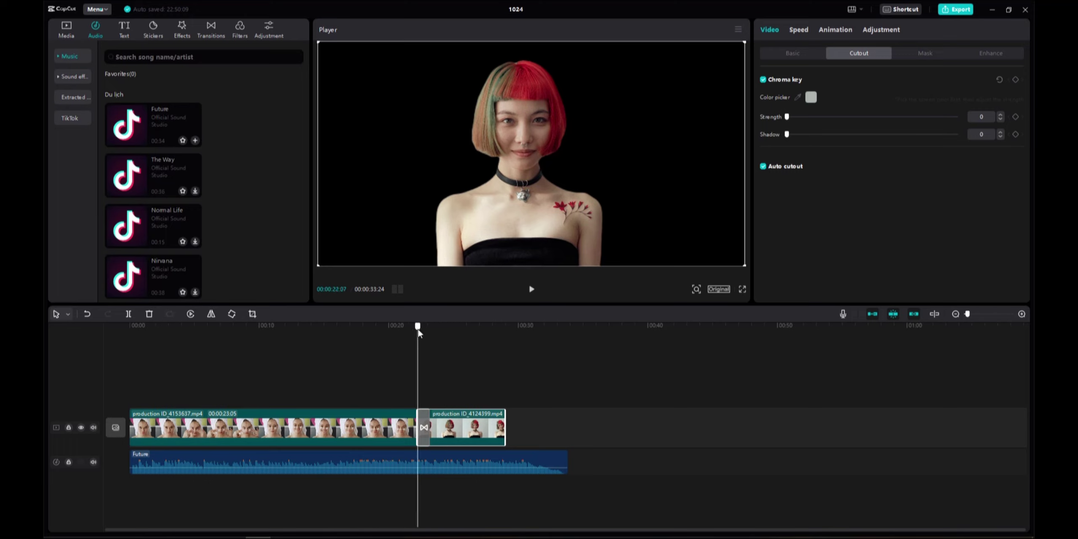
left_click(532, 290)
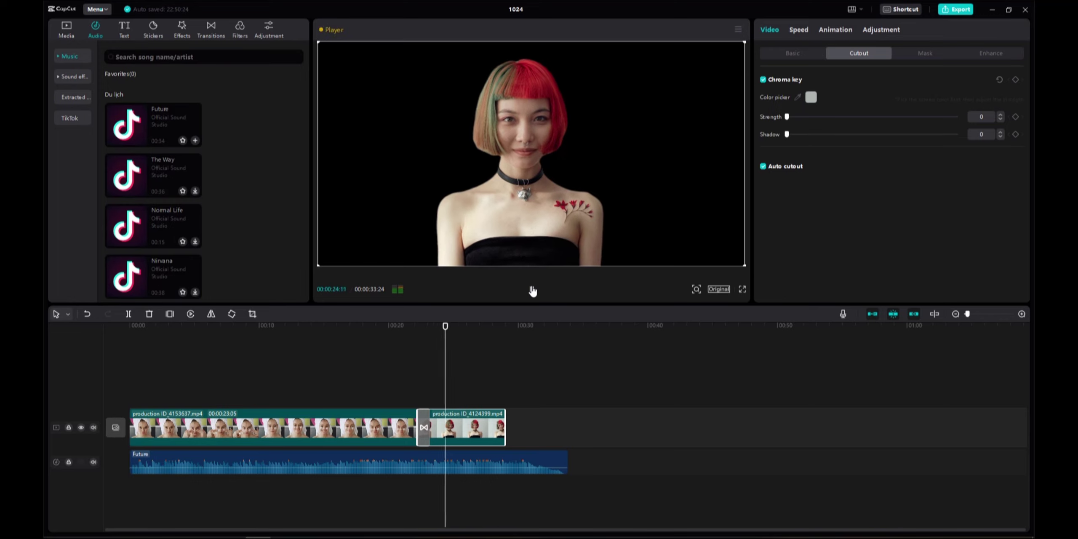
left_click(532, 291)
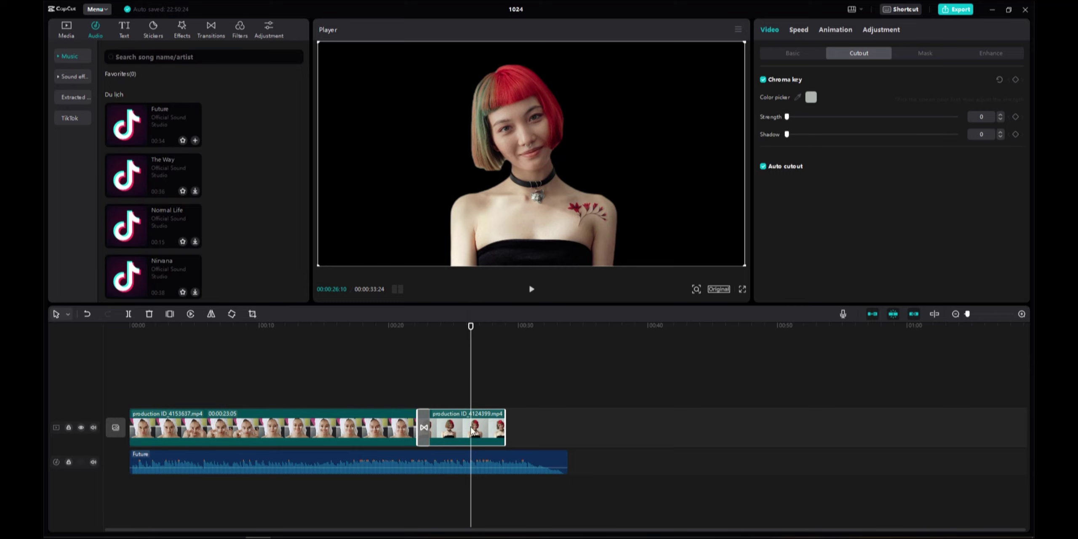
Add the neon heart animation from the media Library after the second clip.
left_click(67, 29)
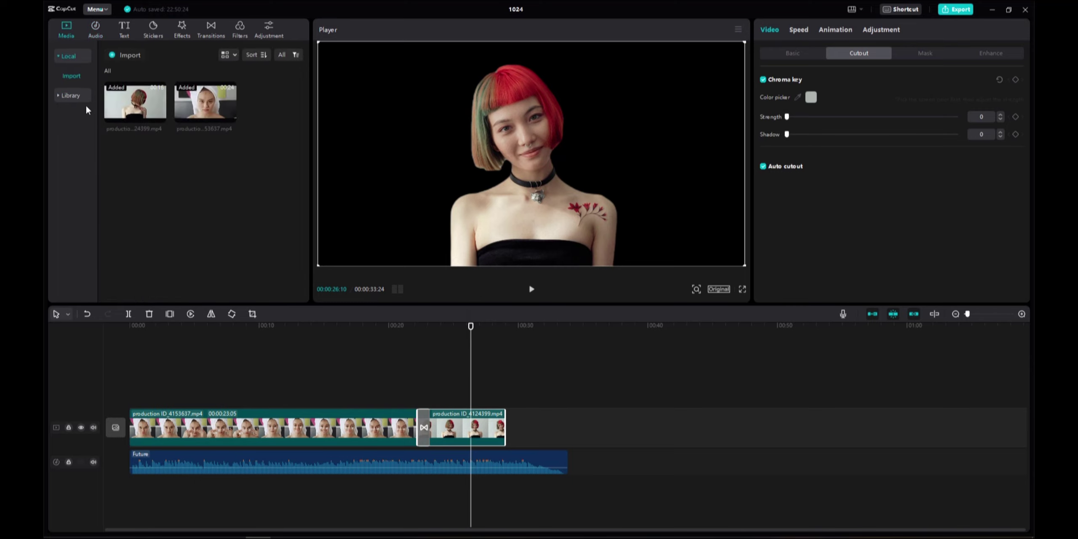
left_click(71, 96)
scroll(172, 162, "down", 3)
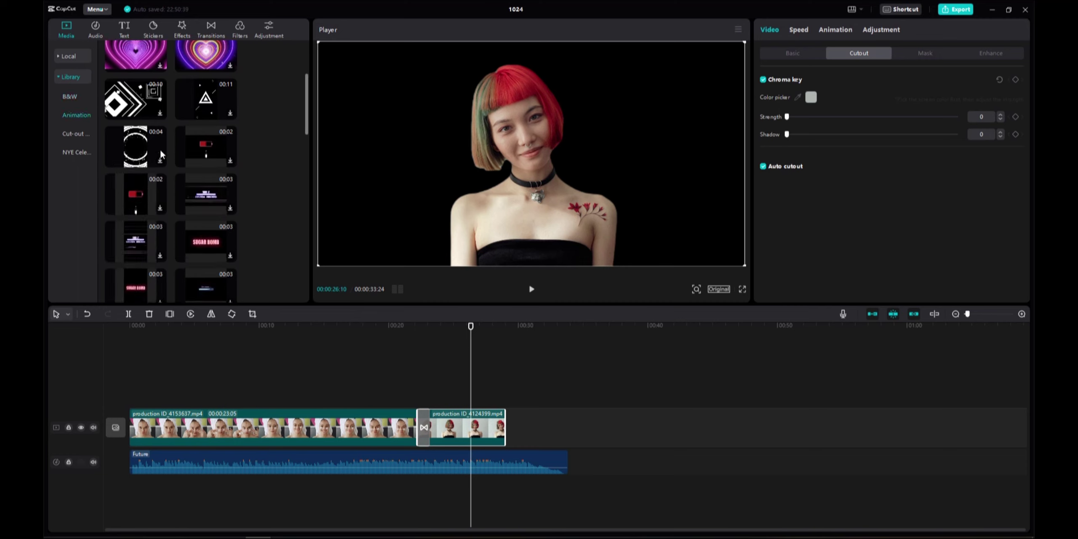
scroll(160, 148, "up", 2)
left_click(159, 151)
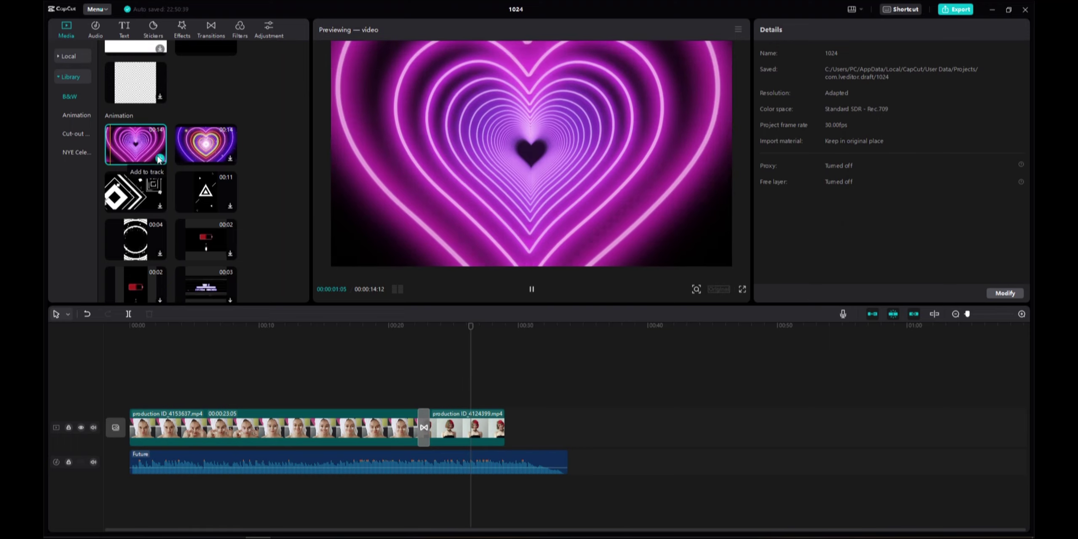
left_click(160, 159)
left_click(534, 429)
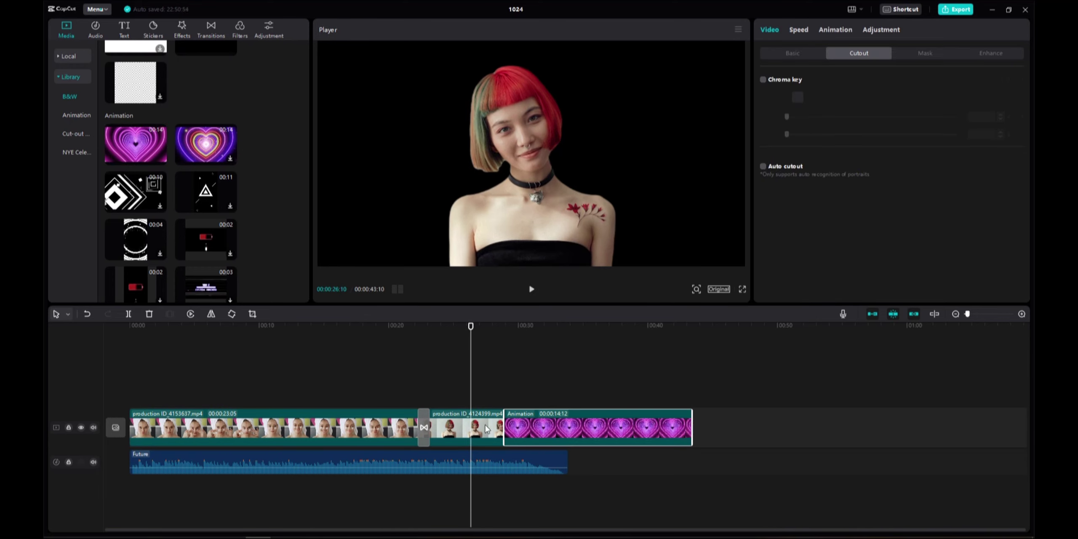
Put the cut-out clip on an overlay track above the hearts, preview it, then undo twice.
left_click(463, 399)
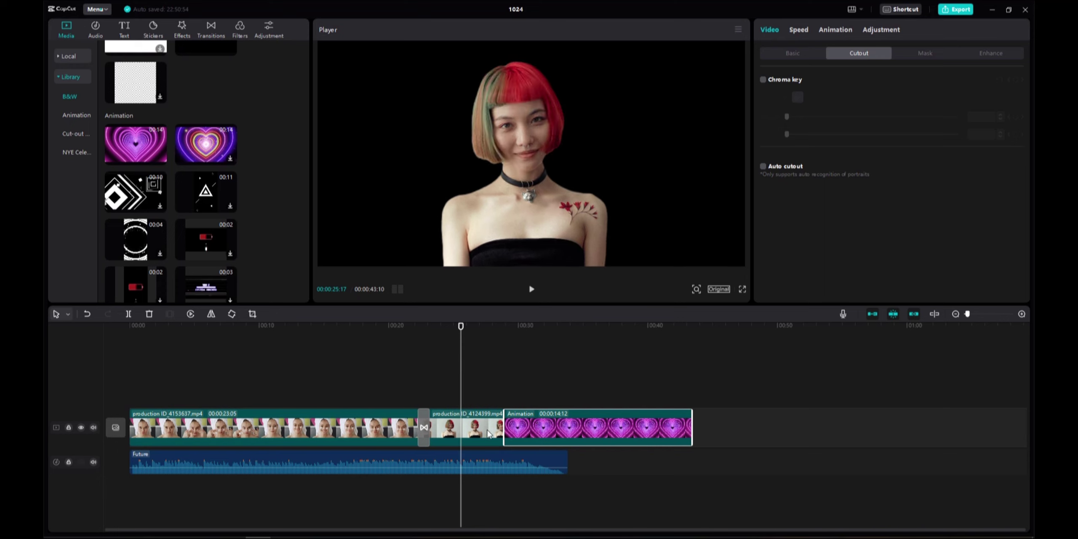
left_click_drag(488, 429, 495, 395)
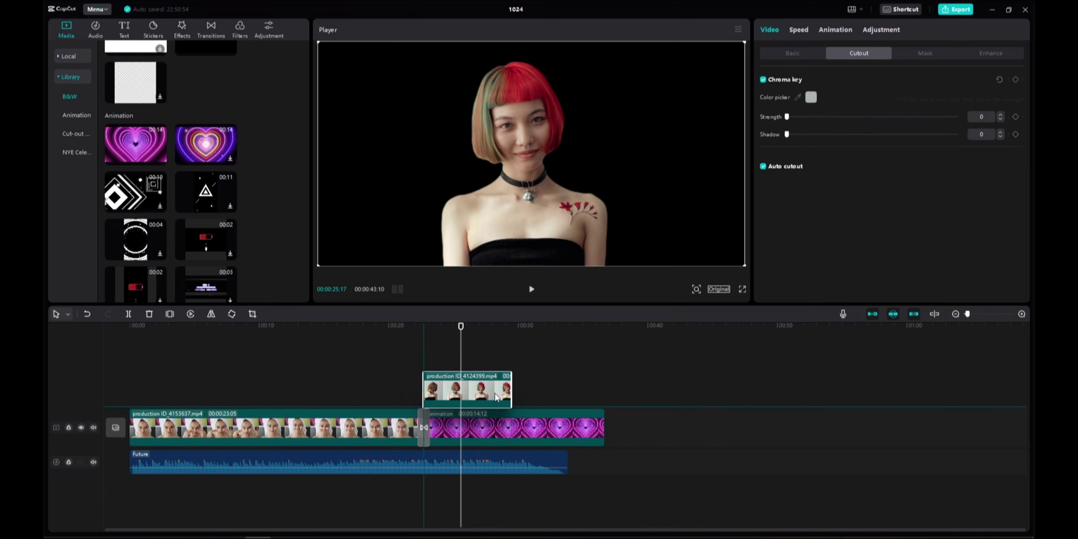
left_click_drag(494, 395, 508, 391)
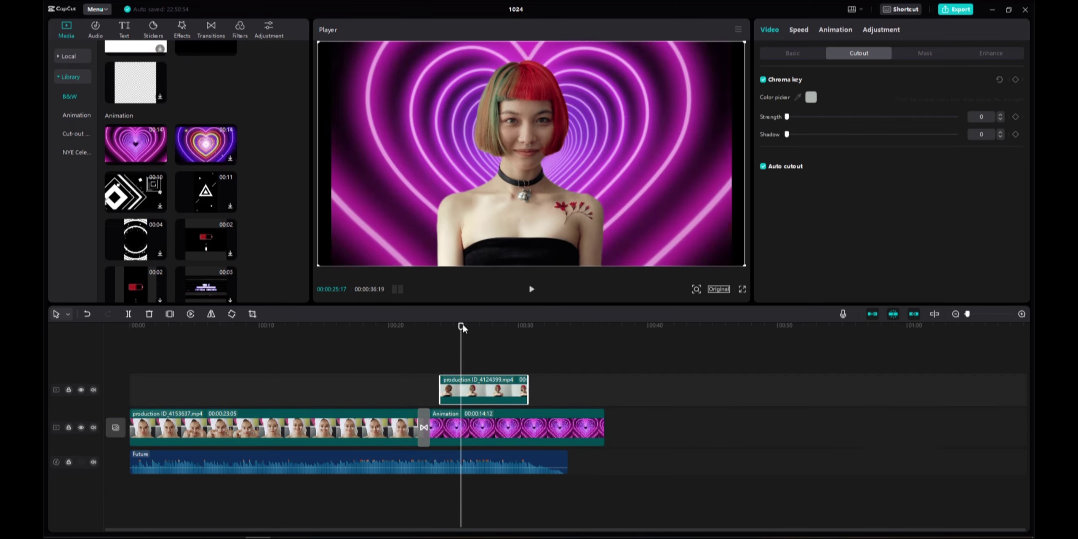
left_click_drag(462, 324, 440, 325)
left_click(532, 289)
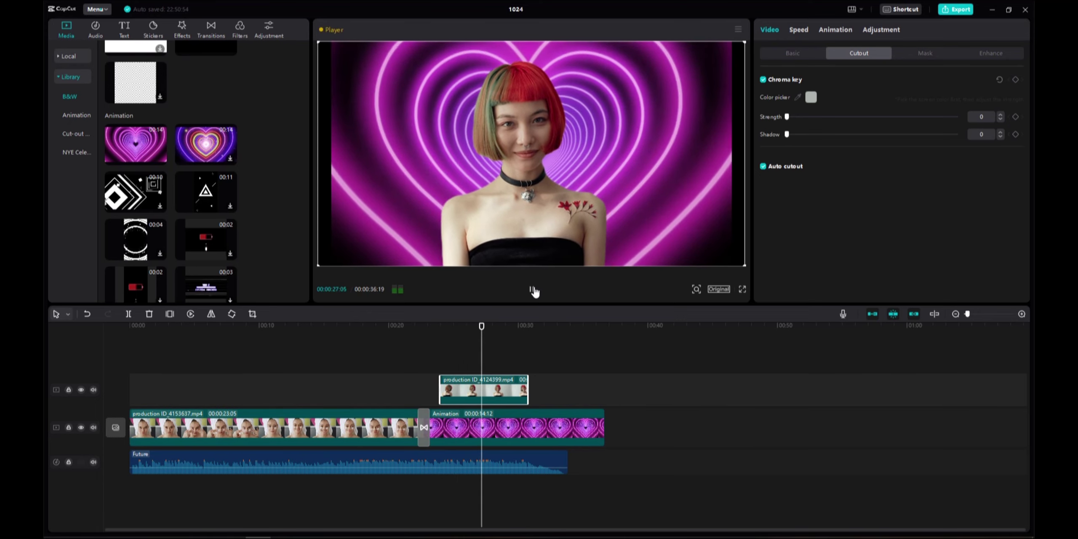
key("space")
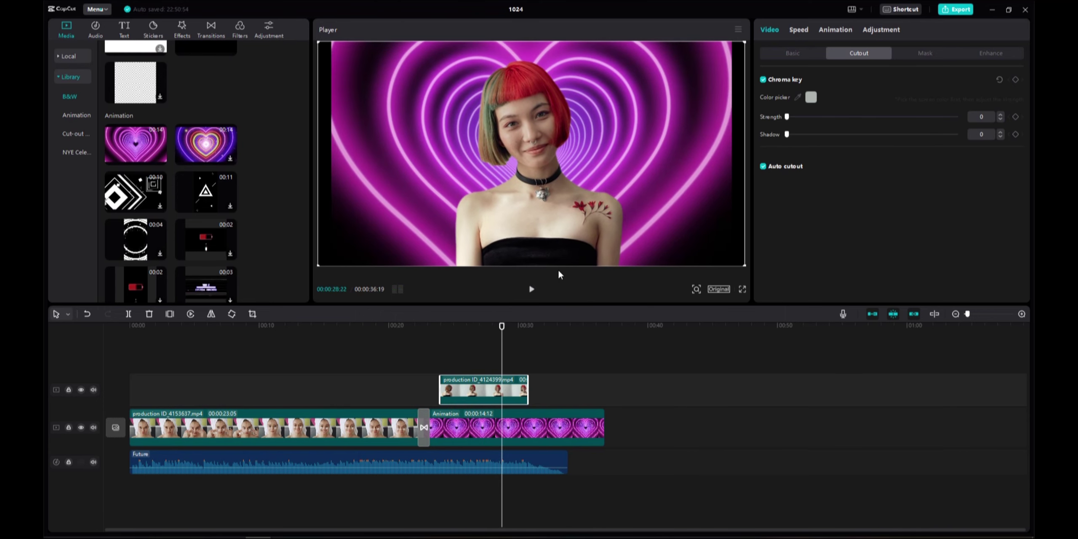
key("ctrl+z")
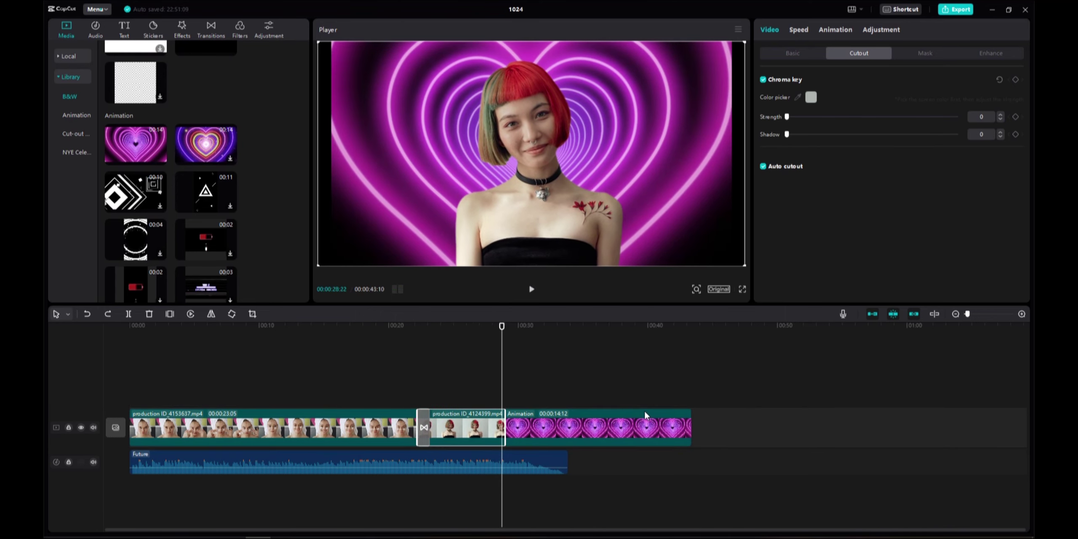
key("ctrl+z")
key("ctrl+z")
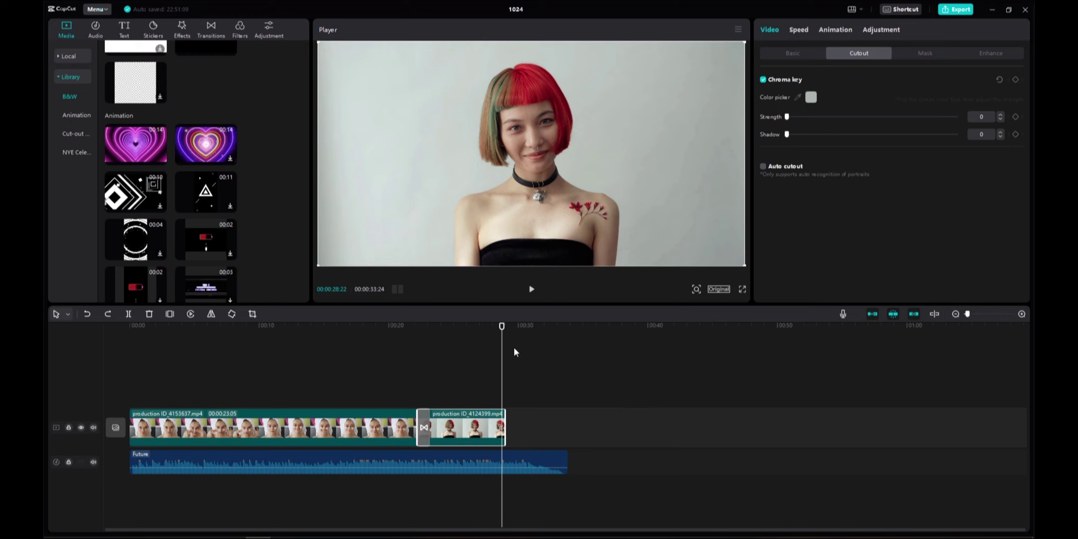
Apply a heart mask to the red-haired clip and enlarge it around her face.
left_click_drag(502, 327, 483, 327)
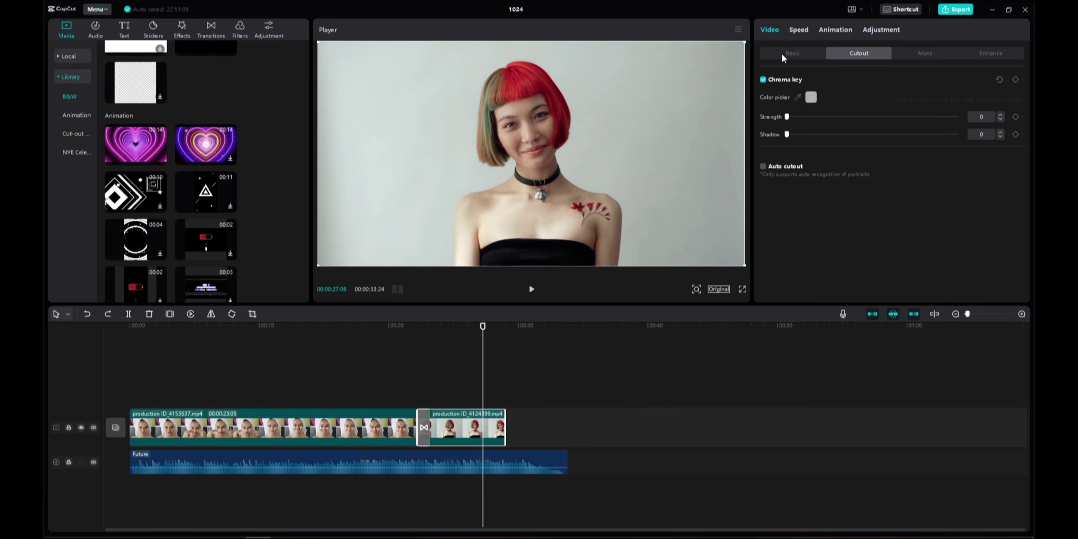
left_click(926, 53)
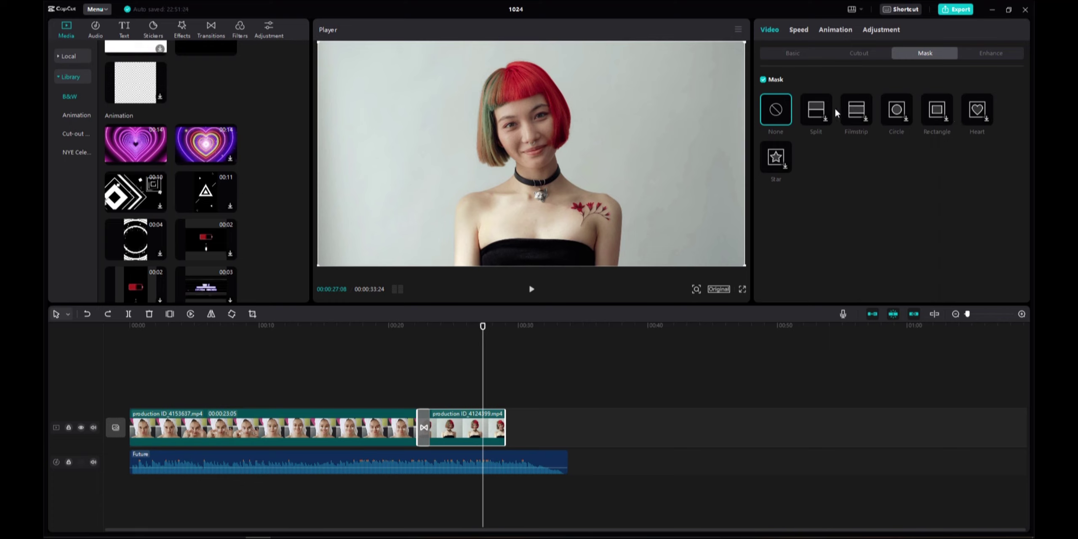
left_click(977, 109)
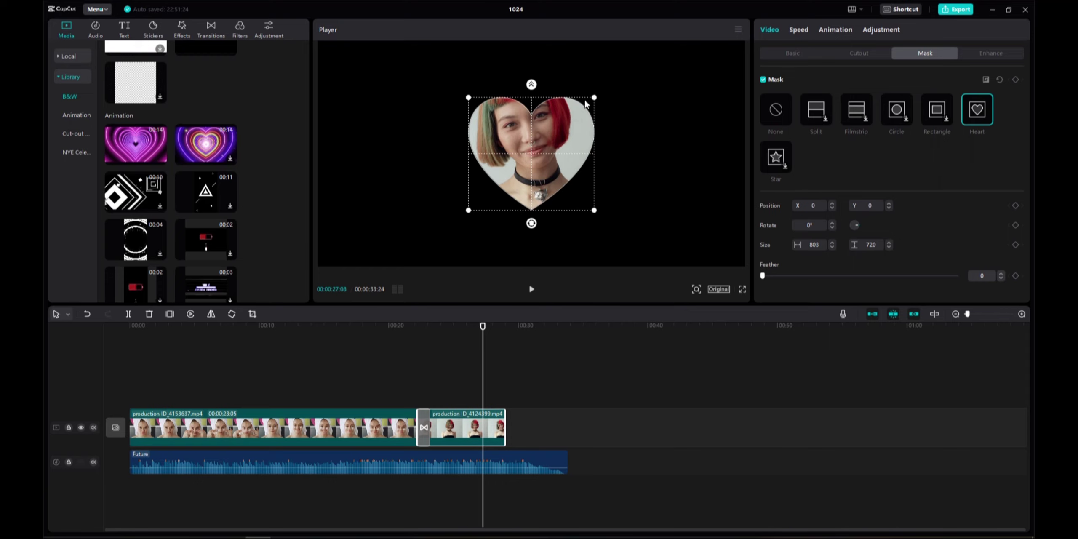
mouse_move(586, 103)
left_mouse_down()
mouse_move(728, 47)
mouse_move(644, 98)
mouse_move(711, 101)
mouse_move(577, 120)
left_mouse_up()
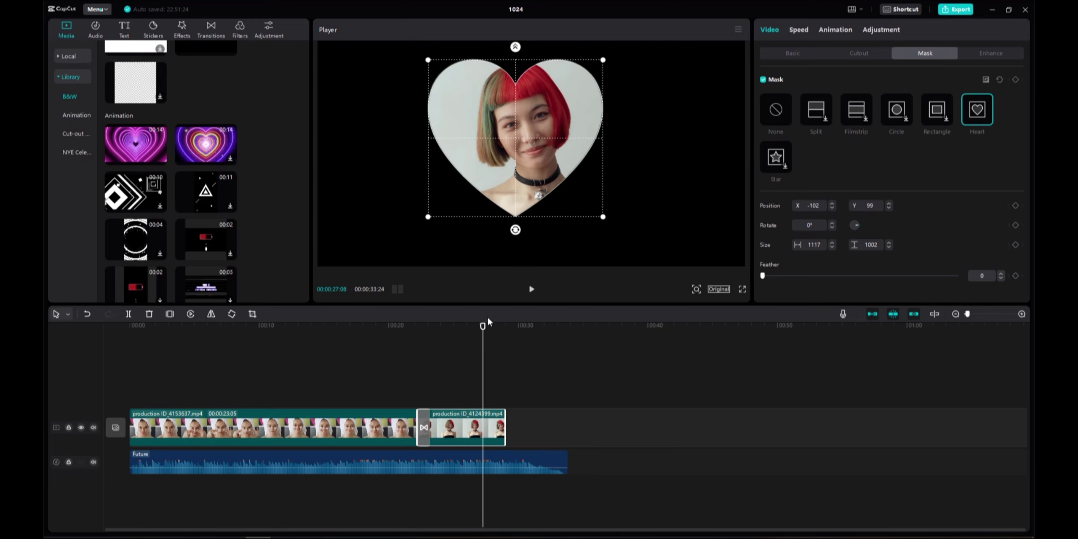
Preview the heart-masked clip from about 00:23:19, then undo the mask back to None.
left_click_drag(487, 323, 433, 325)
left_click(531, 288)
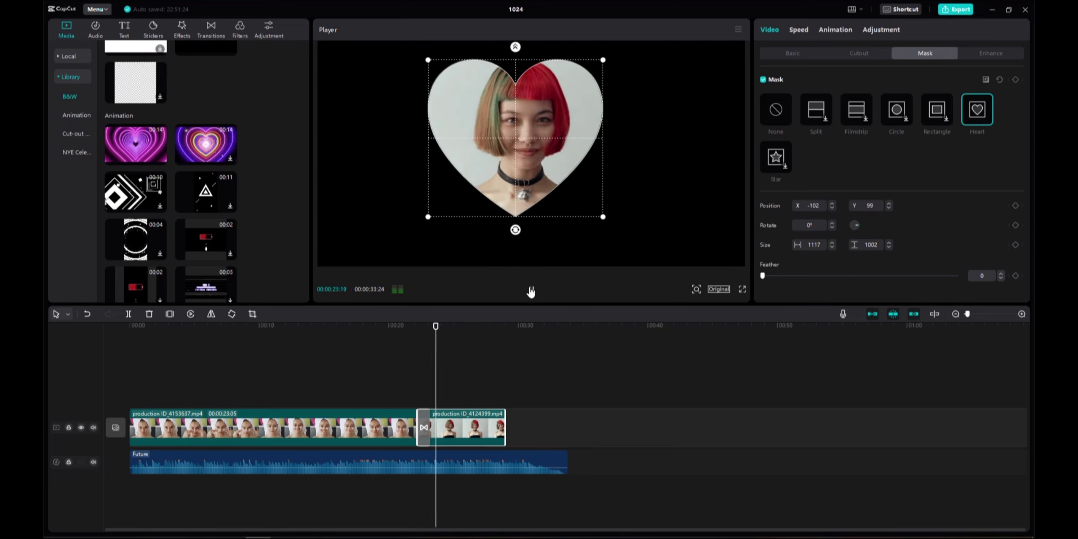
left_click(531, 289)
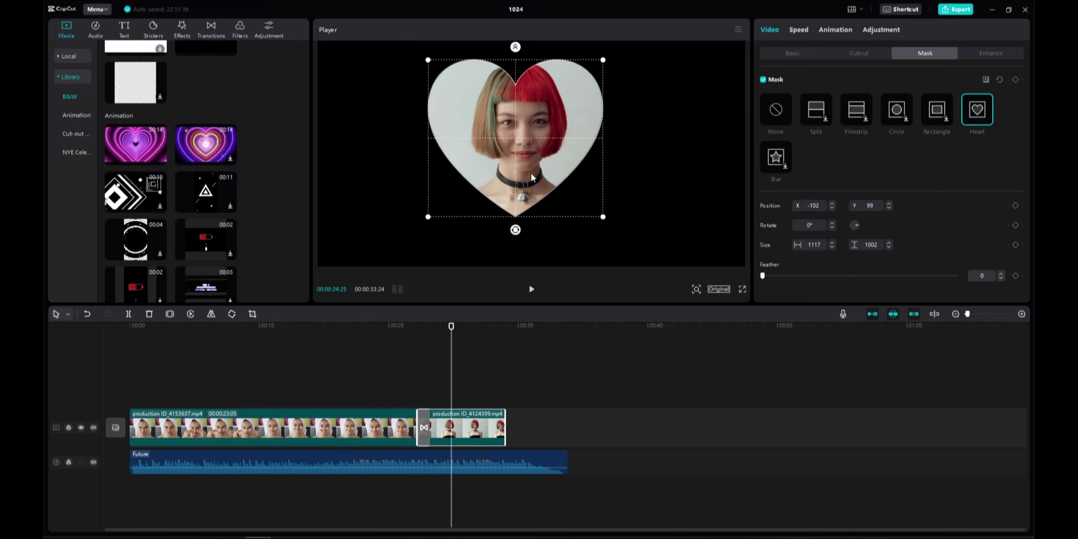
key("ctrl+z")
key("ctrl+z")
key("ctrl+z")
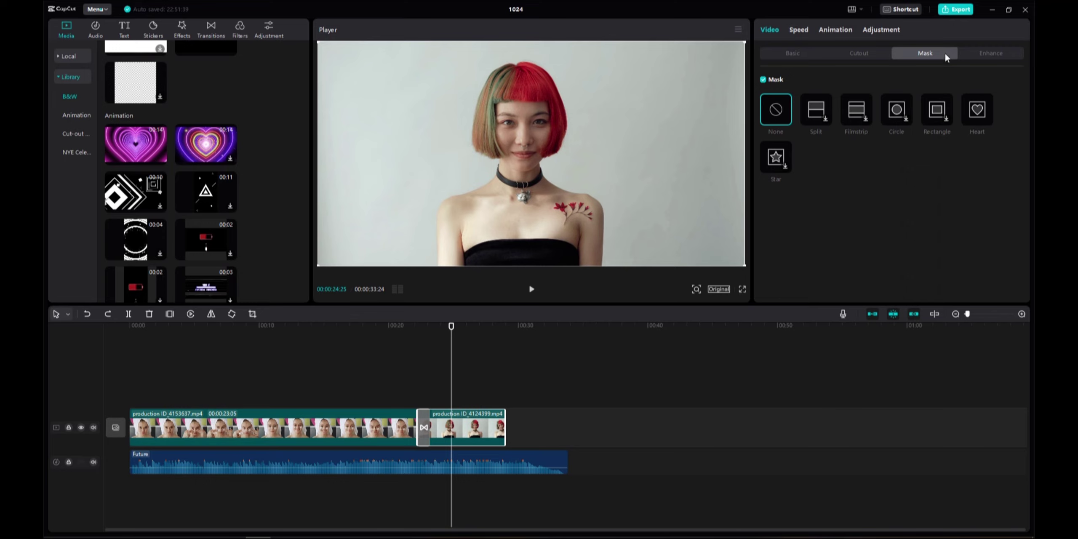
Enable Retouch under Enhance with Smooth at 22 and Brighten at 15.
left_click(999, 54)
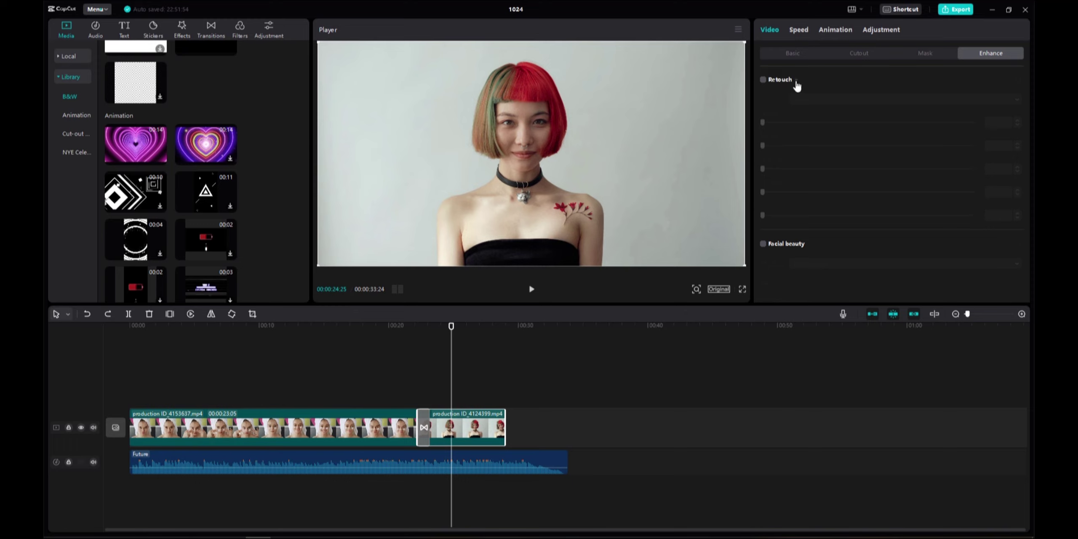
left_click(762, 82)
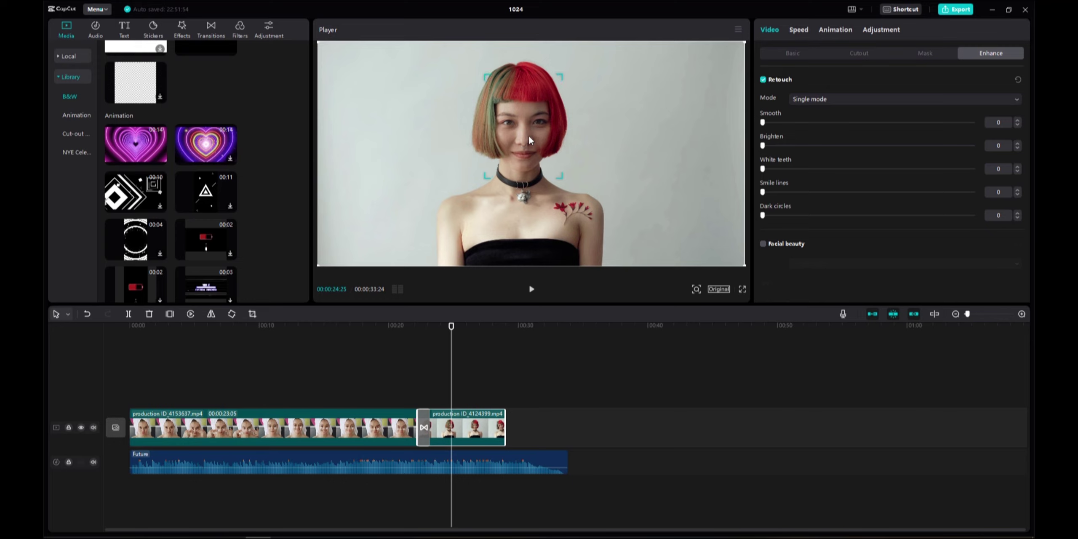
mouse_move(762, 122)
left_mouse_down()
mouse_move(924, 122)
mouse_move(1003, 136)
mouse_move(809, 122)
left_mouse_up()
mouse_move(763, 146)
left_mouse_down()
mouse_move(895, 145)
mouse_move(793, 146)
left_mouse_up()
Try Smile lines and Dark circles reduction amounts, leaving both at 0.
left_click_drag(844, 194, 846, 195)
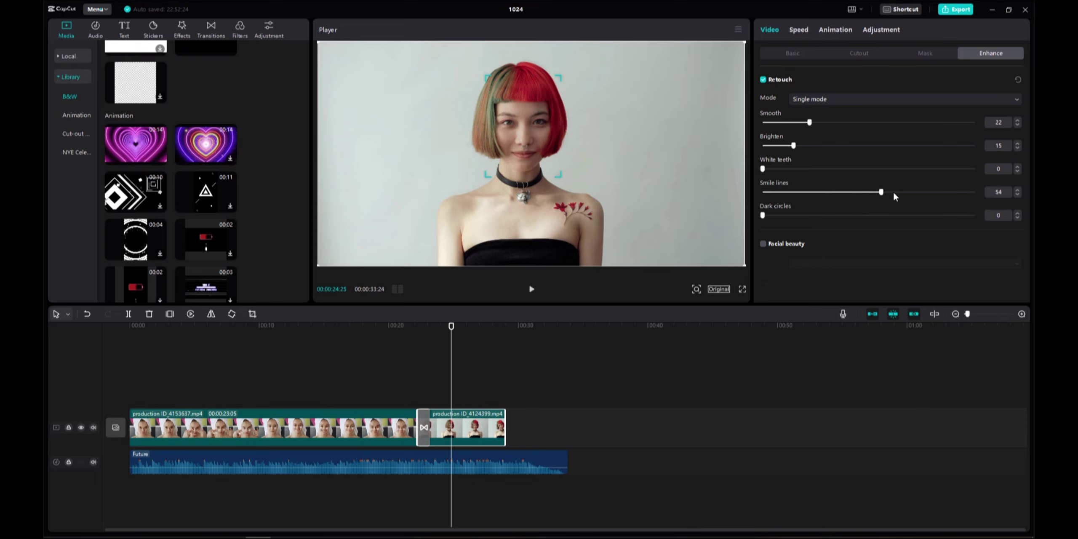
left_click_drag(906, 192, 750, 190)
mouse_move(762, 191)
left_mouse_down()
mouse_move(957, 193)
mouse_move(754, 197)
mouse_move(923, 214)
mouse_move(761, 215)
left_mouse_up()
left_click_drag(884, 207, 958, 209)
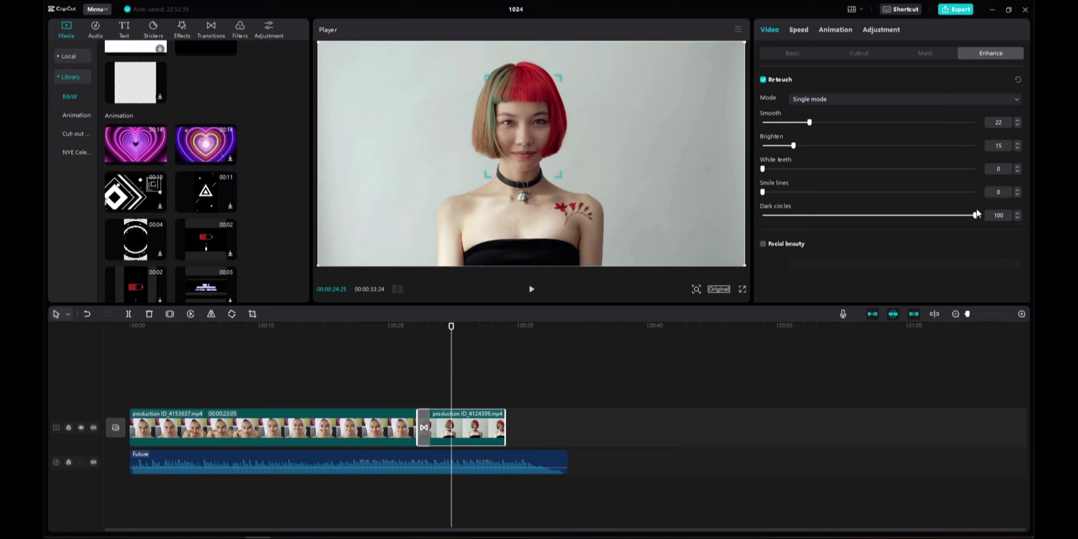
left_click_drag(968, 214, 870, 216)
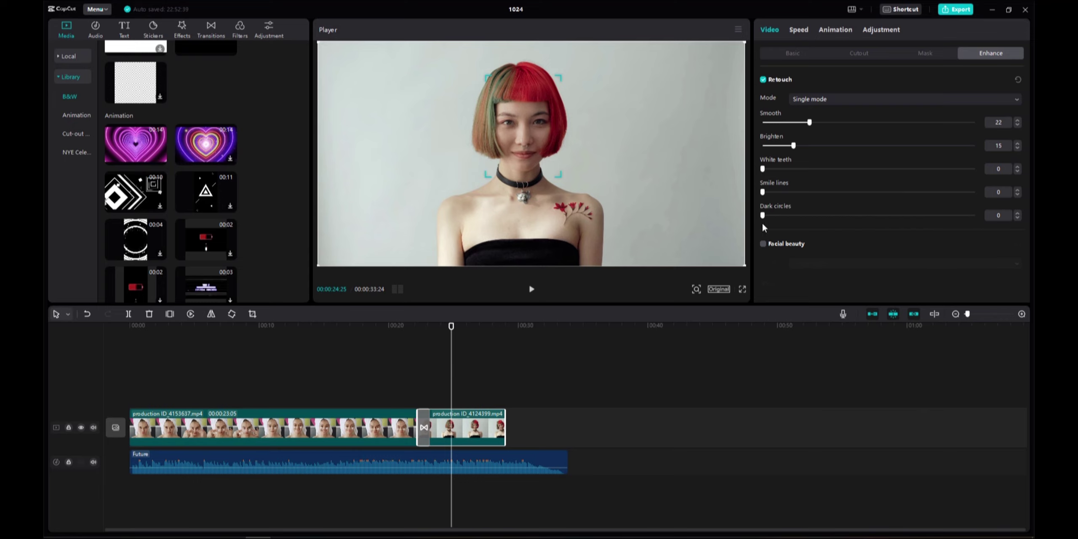
Turn on Facial beauty for the red-haired clip, keeping Single mode.
scroll(834, 224, "down", 5)
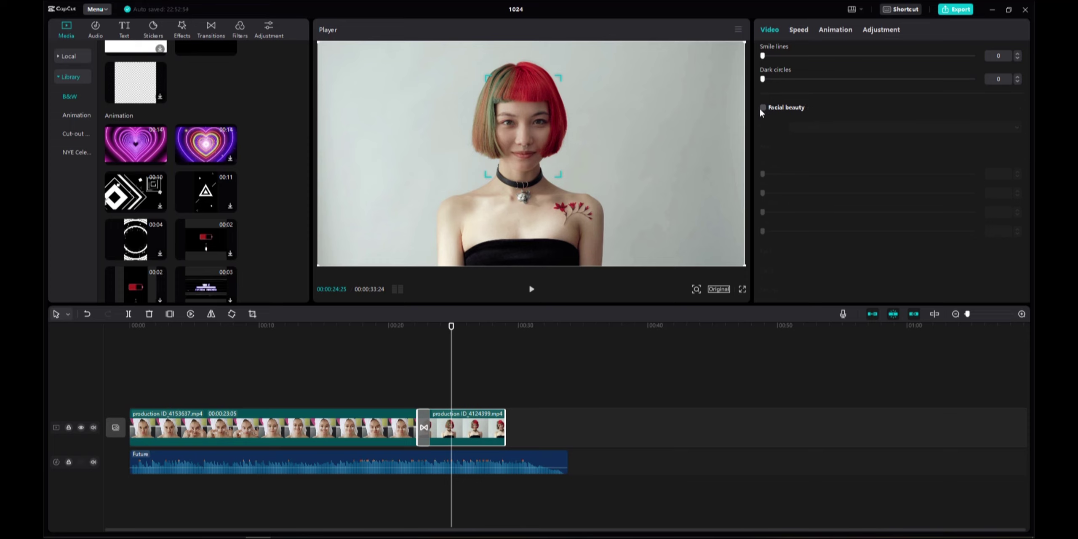
left_click(763, 108)
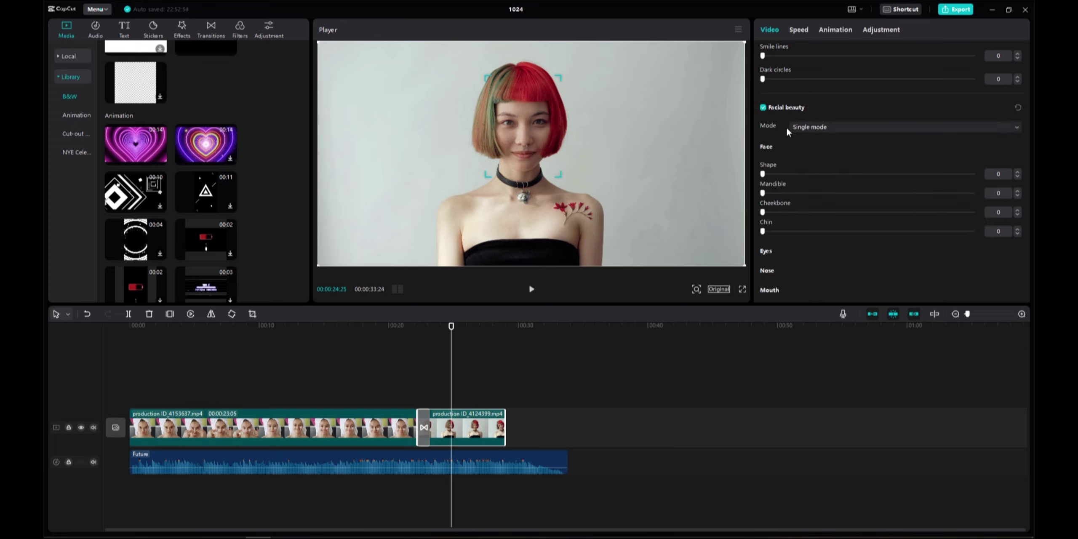
left_click(840, 126)
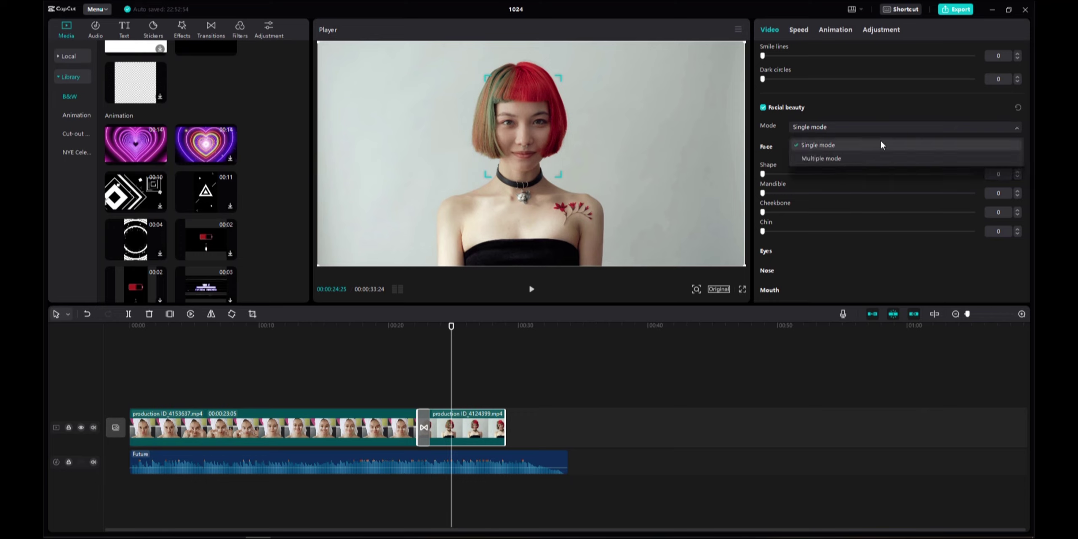
left_click(863, 109)
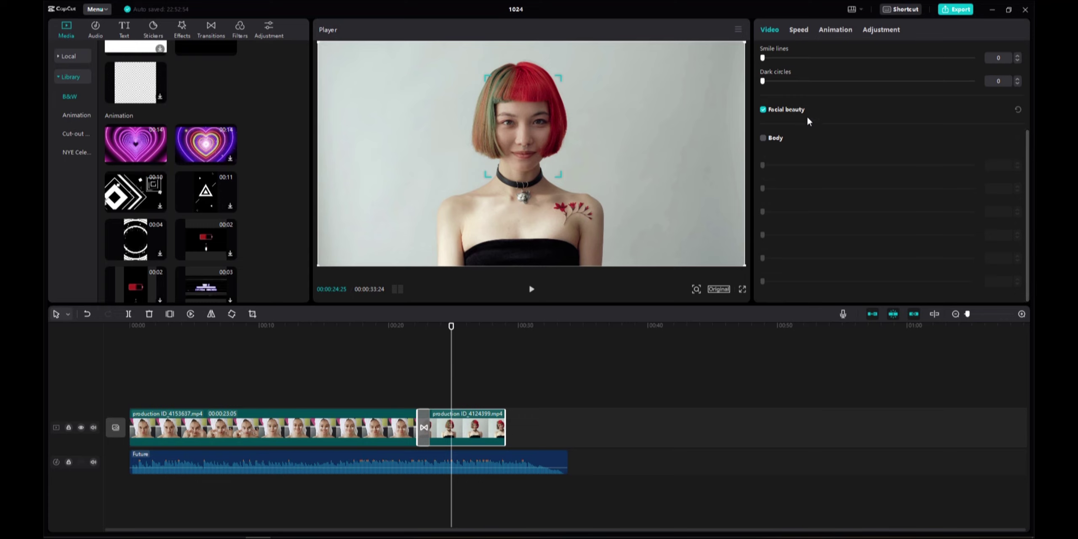
left_click(806, 110)
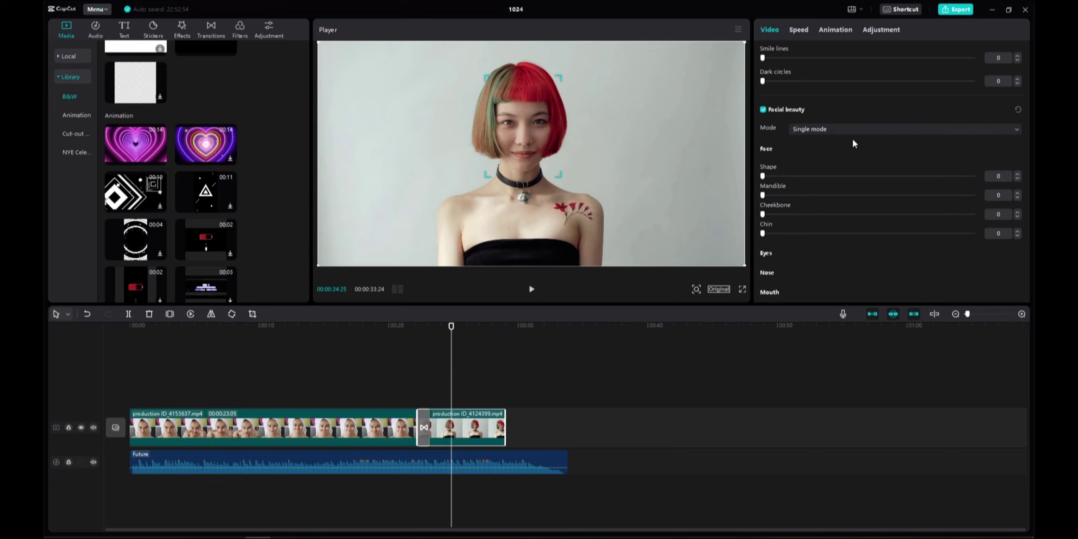
Try the face shape, mandible, cheekbone and chin sliders, returning them to 0.
left_click(769, 176)
mouse_move(860, 172)
left_mouse_down()
mouse_move(925, 174)
mouse_move(787, 177)
left_mouse_up()
left_click_drag(865, 176, 960, 177)
mouse_move(872, 176)
left_mouse_down()
mouse_move(758, 177)
mouse_move(954, 196)
mouse_move(815, 196)
left_mouse_up()
mouse_move(896, 198)
left_mouse_down()
mouse_move(953, 197)
mouse_move(744, 198)
mouse_move(933, 214)
mouse_move(771, 209)
mouse_move(905, 214)
mouse_move(863, 214)
left_mouse_up()
left_click_drag(786, 219, 758, 218)
mouse_move(837, 234)
left_mouse_down()
mouse_move(910, 230)
mouse_move(789, 233)
mouse_move(889, 232)
left_mouse_up()
left_click_drag(980, 232, 752, 239)
Test the eye enlargement slider in the Eyes options, leaving it at 0.
scroll(819, 239, "down", 1)
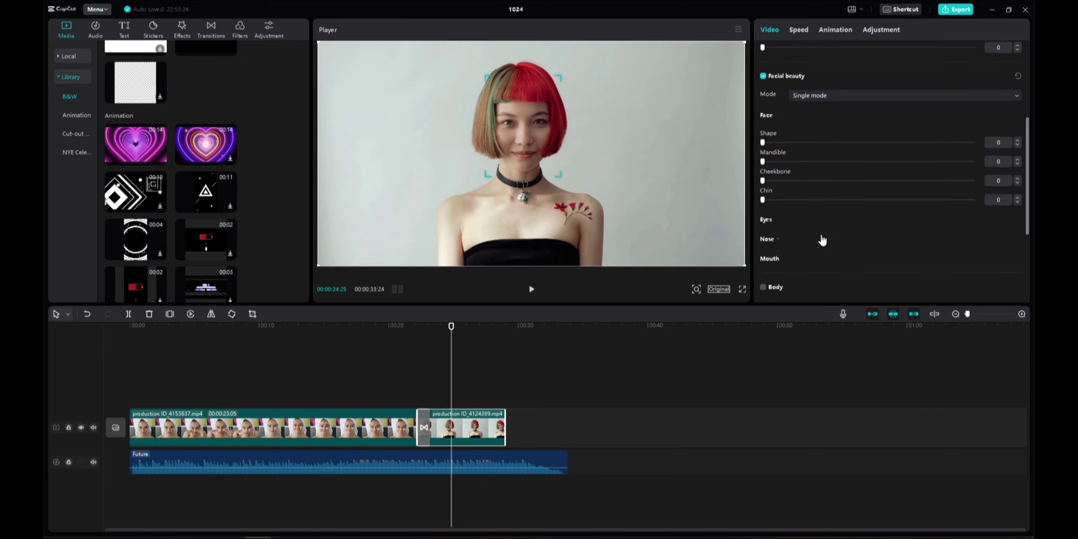
left_click(775, 221)
scroll(851, 221, "down", 1)
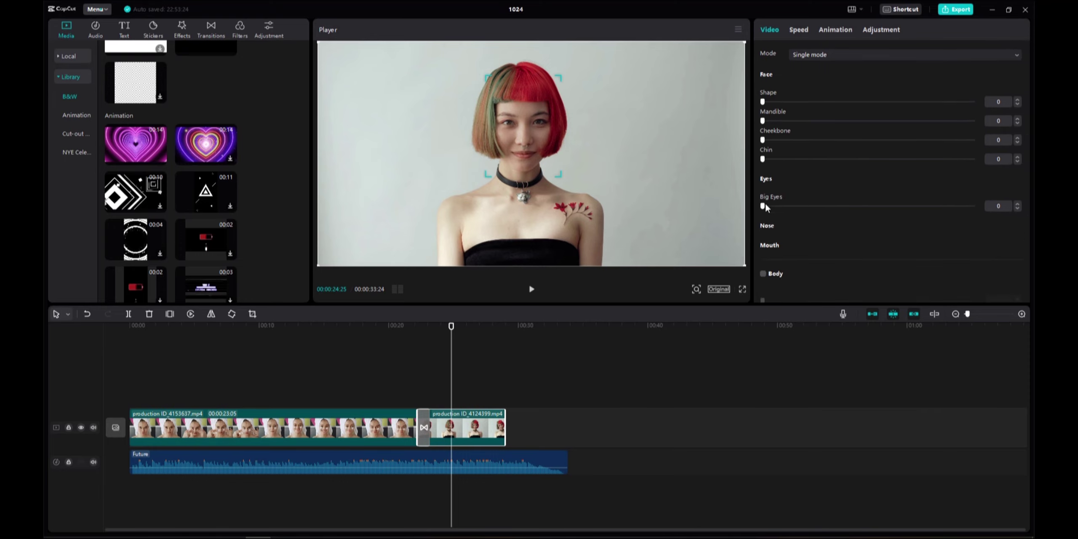
mouse_move(762, 207)
left_mouse_down()
mouse_move(987, 210)
mouse_move(762, 207)
left_mouse_up()
Turn on Body adjustments and test body smoothing, resetting it to 0.
scroll(821, 216, "down", 3)
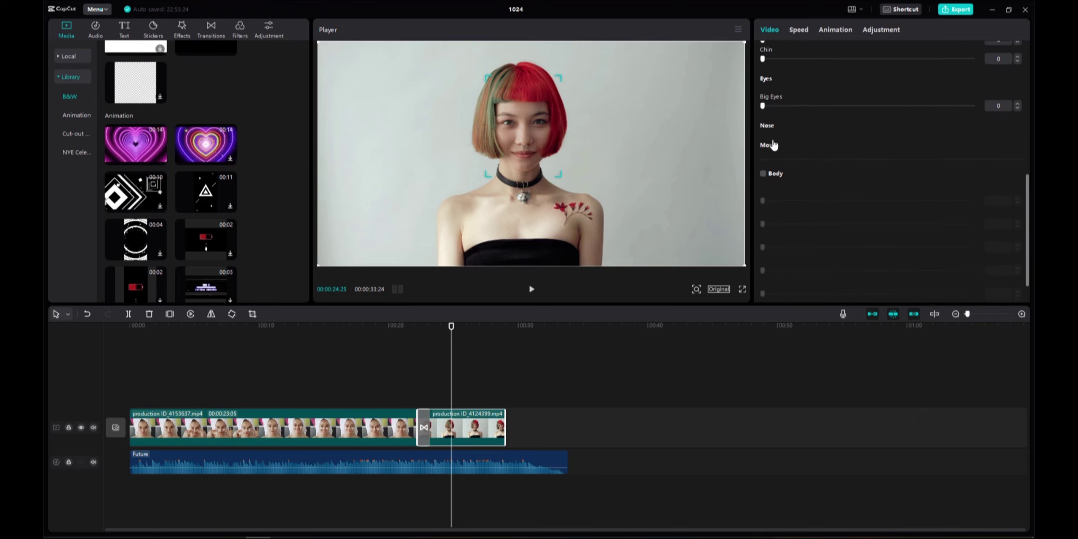
left_click(772, 175)
scroll(776, 163, "down", 1)
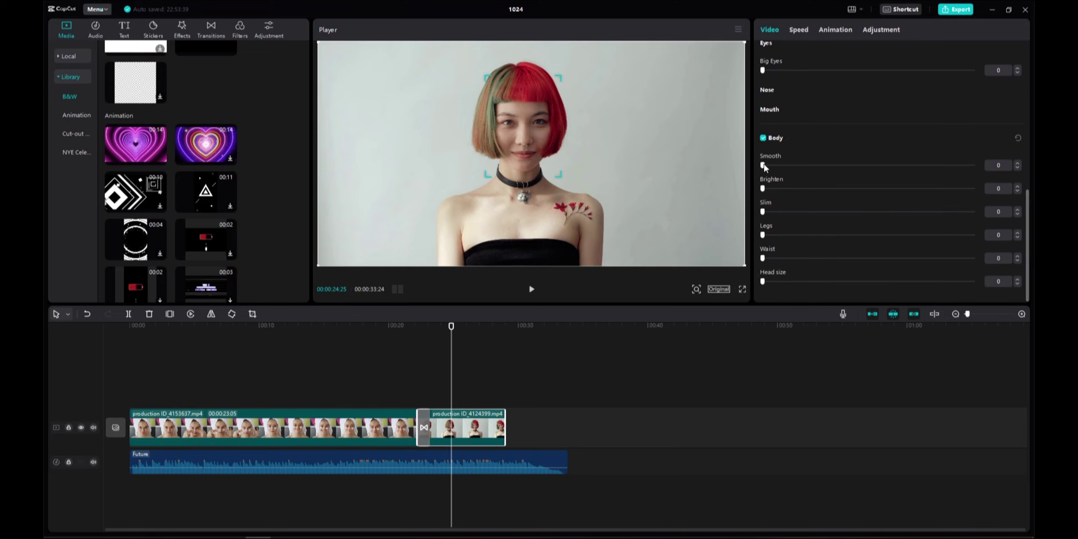
mouse_move(763, 166)
left_mouse_down()
mouse_move(899, 169)
mouse_move(764, 165)
left_mouse_up()
scroll(835, 217, "up", 10)
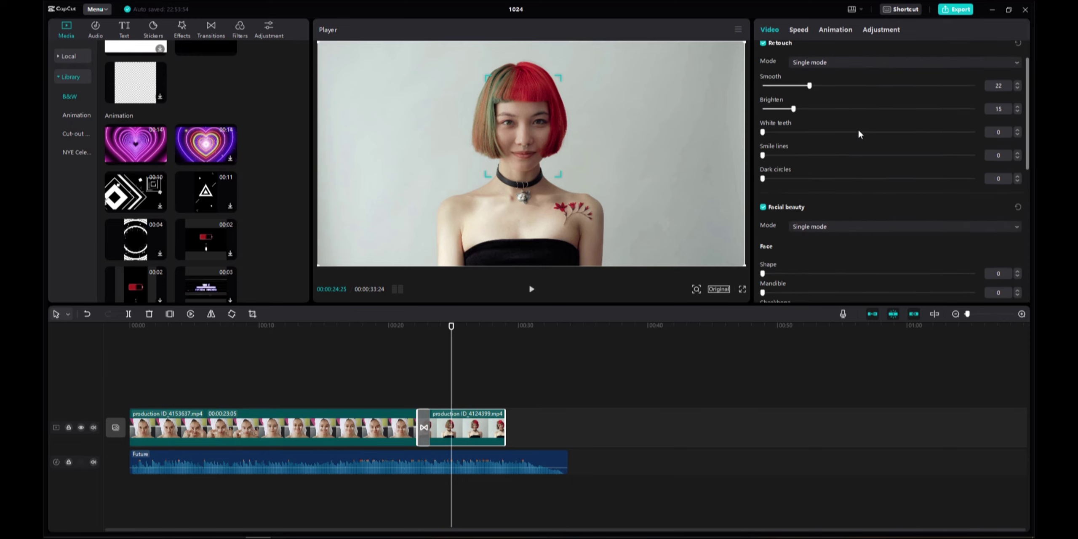
scroll(859, 133, "up", 2)
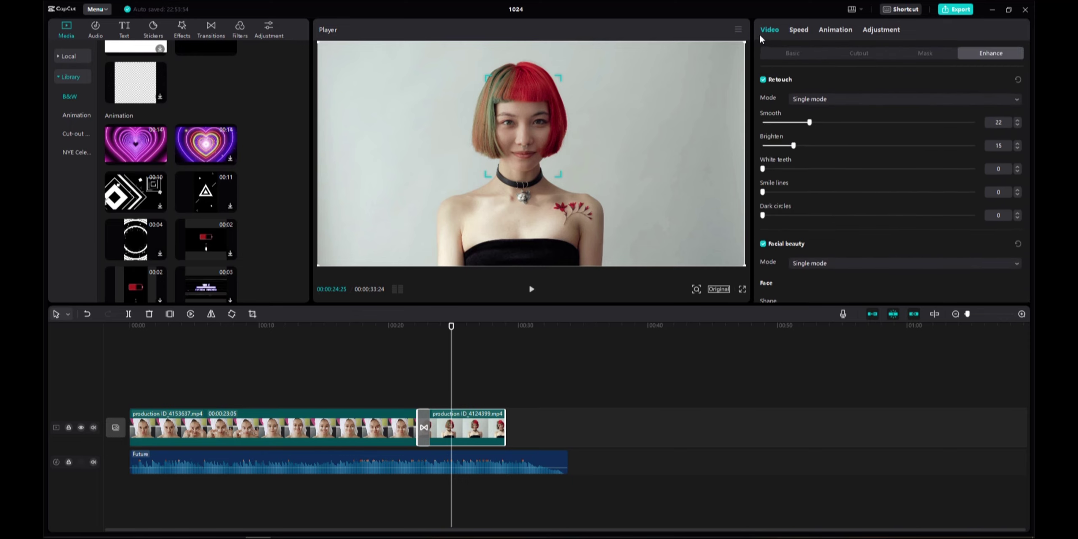
Slow the second clip down with the Speed slider and preview it from just before.
left_click(798, 30)
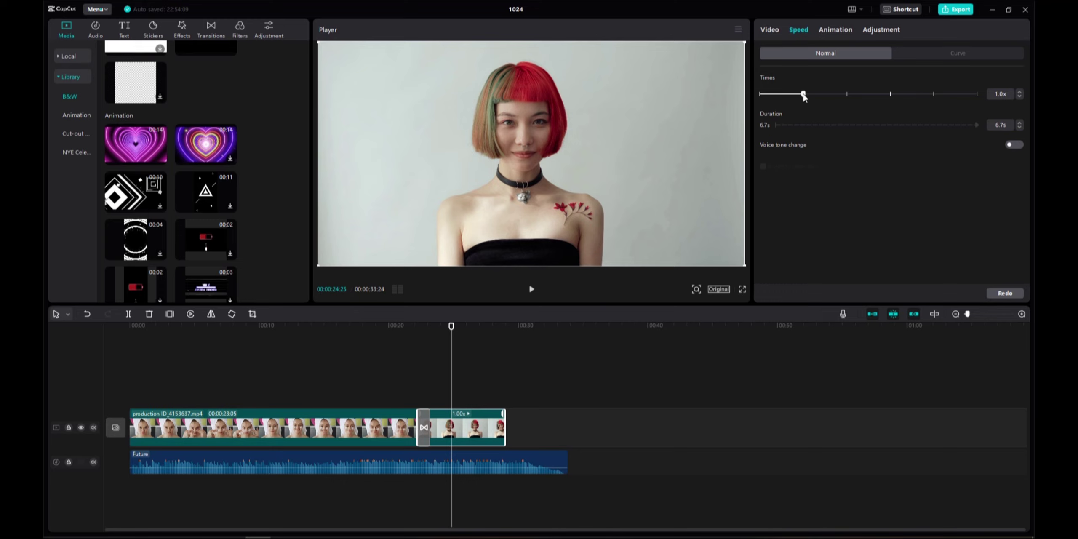
left_click_drag(802, 93, 779, 94)
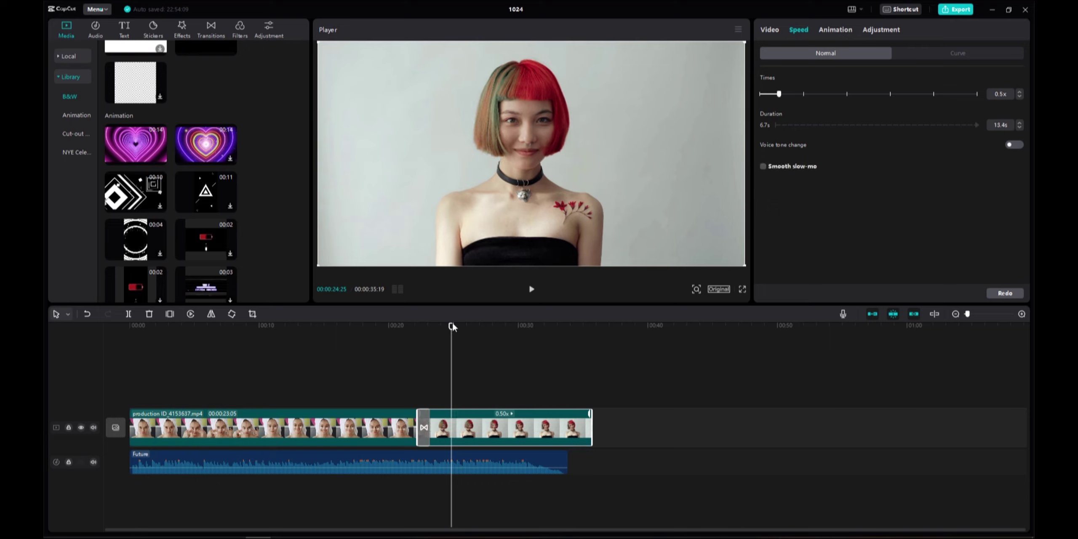
left_click_drag(451, 324, 438, 325)
left_click(419, 327)
left_click(532, 290)
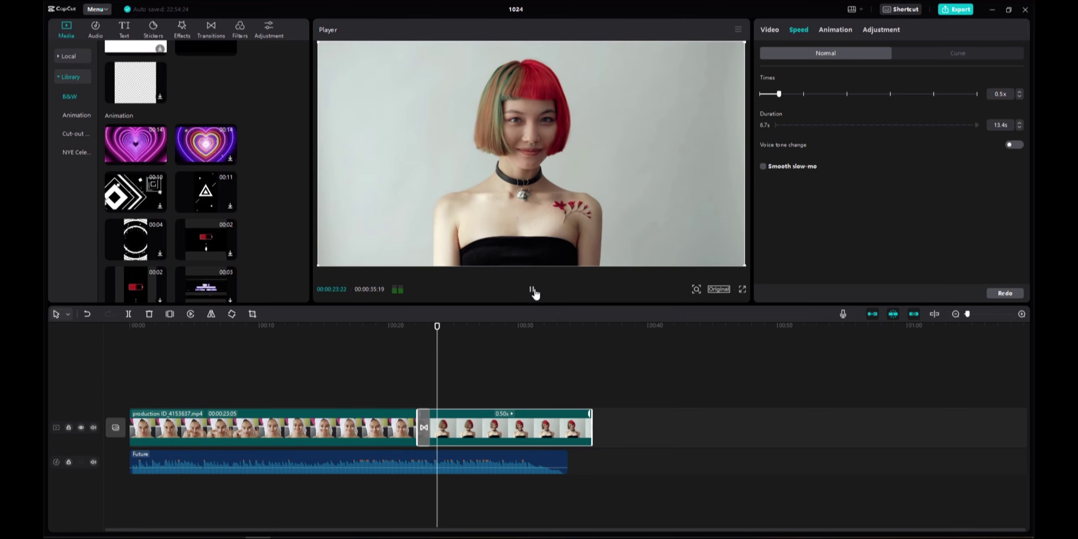
left_click(532, 290)
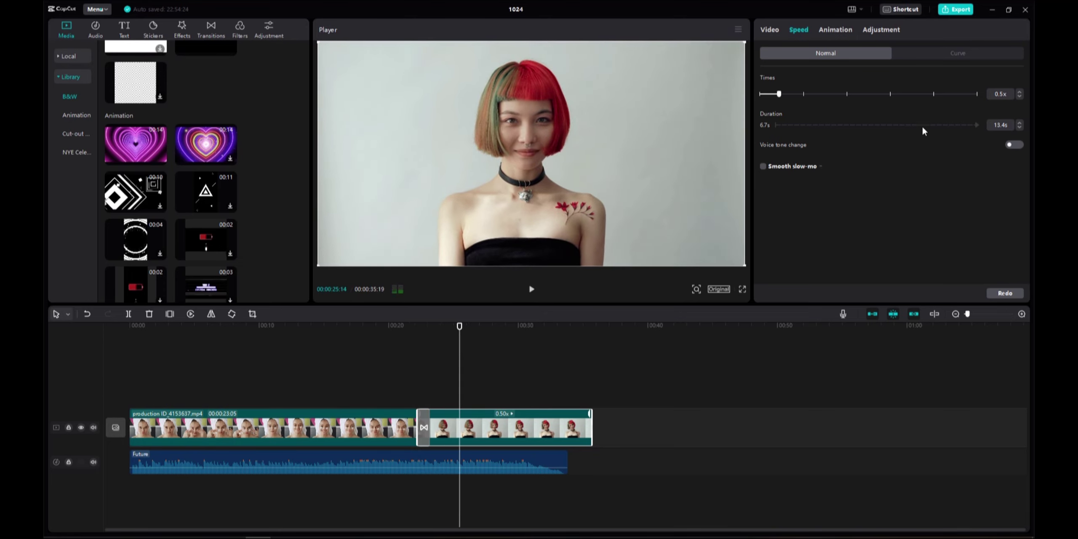
Try 0.2x, 0.1x, 0.6x and 2.7x speeds, finally leaving the clip at 1.0x.
left_click_drag(782, 93, 766, 93)
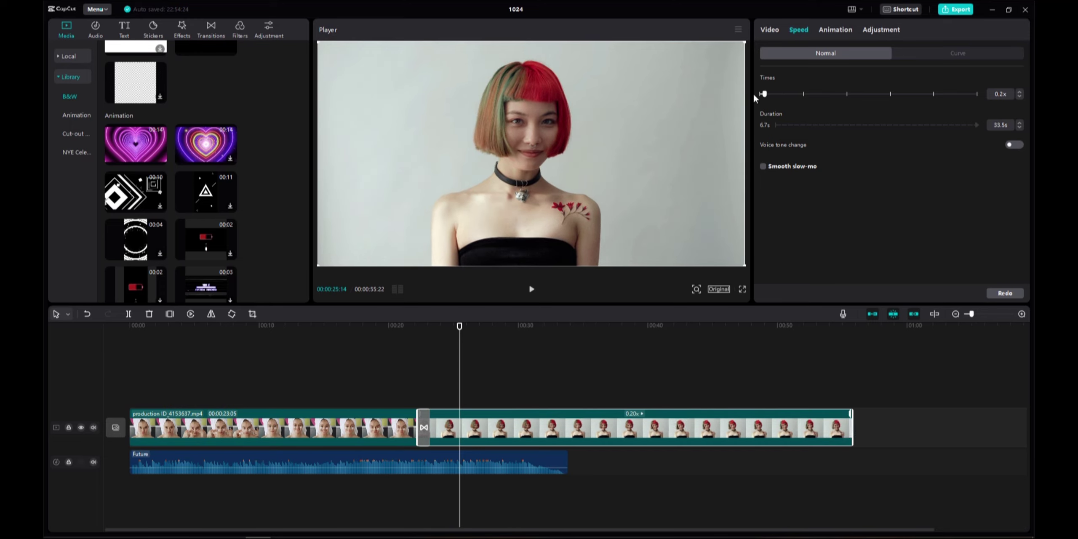
left_click_drag(764, 94, 760, 93)
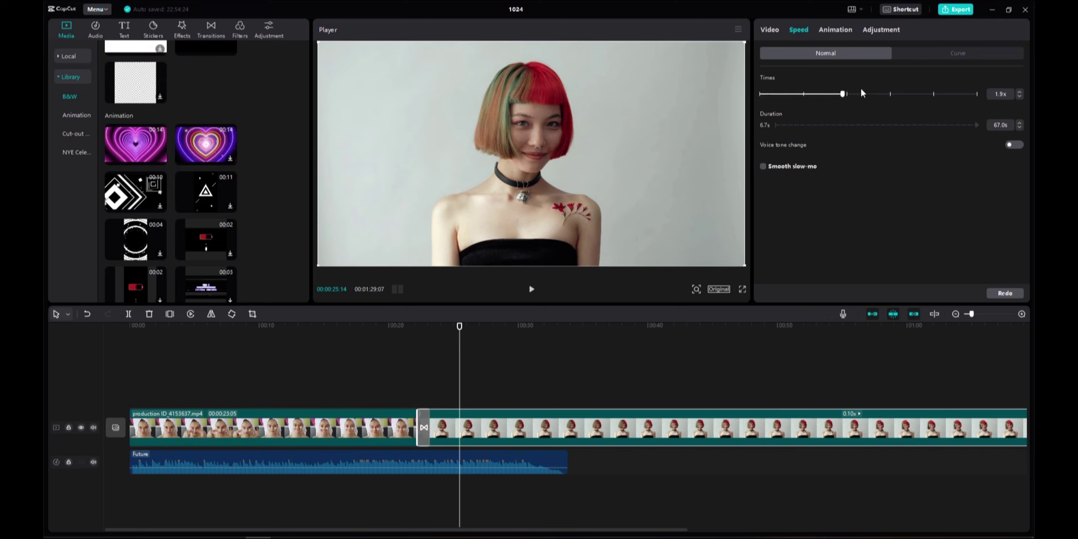
mouse_move(860, 92)
left_mouse_down()
mouse_move(852, 99)
mouse_move(890, 97)
mouse_move(840, 98)
left_mouse_up()
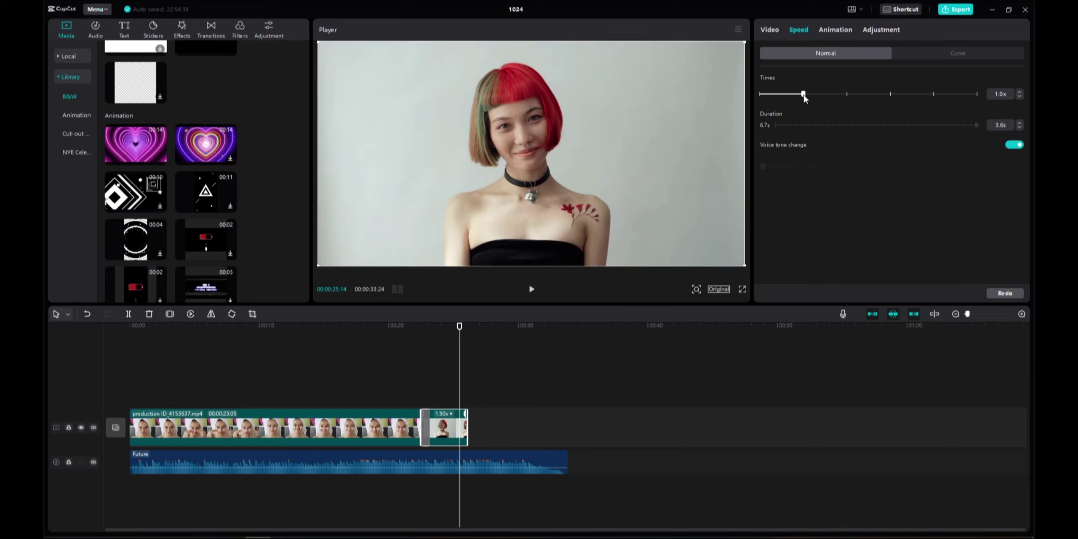
left_click_drag(804, 96, 803, 95)
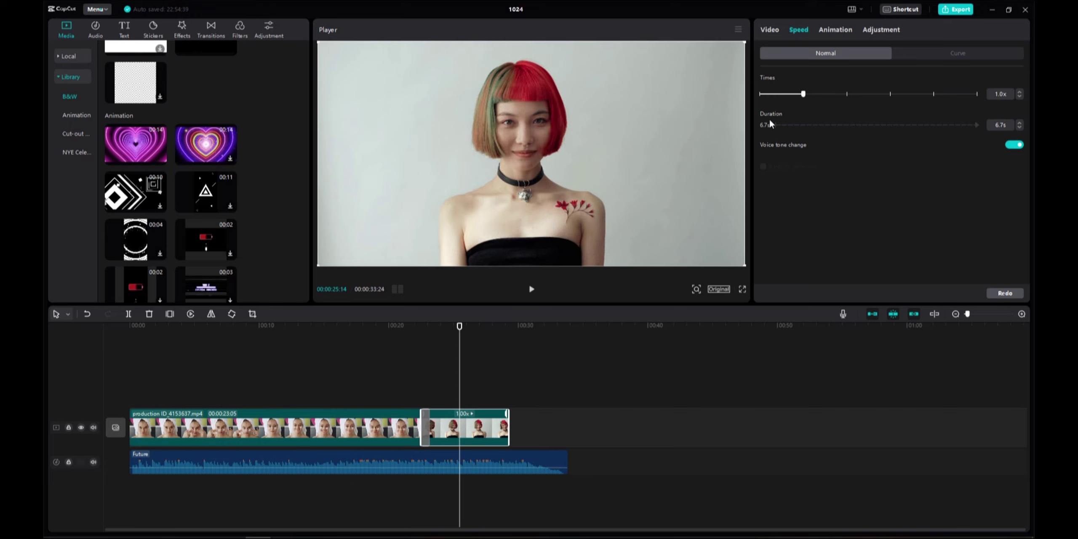
left_click_drag(785, 97, 784, 95)
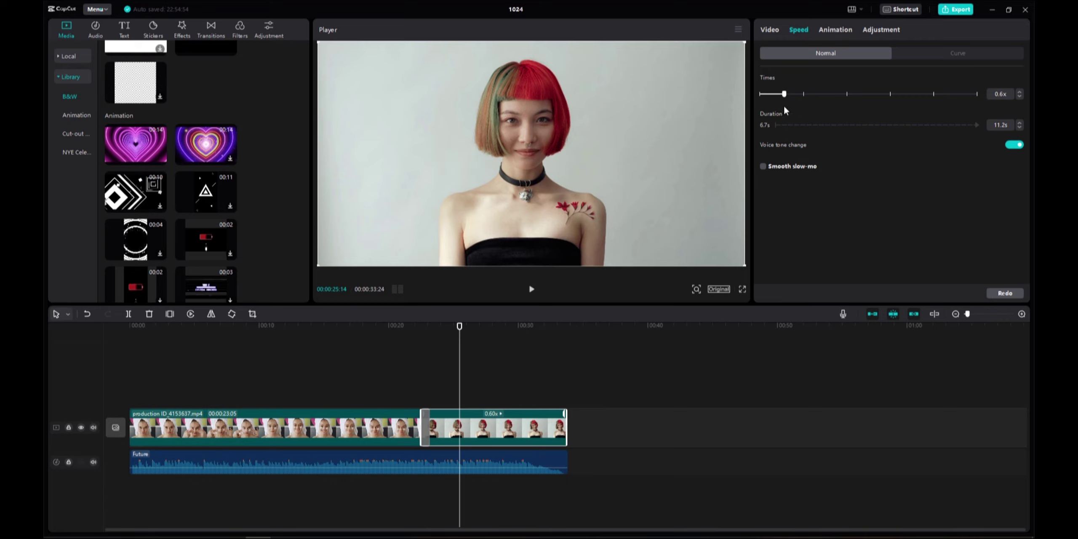
left_click_drag(803, 96, 856, 94)
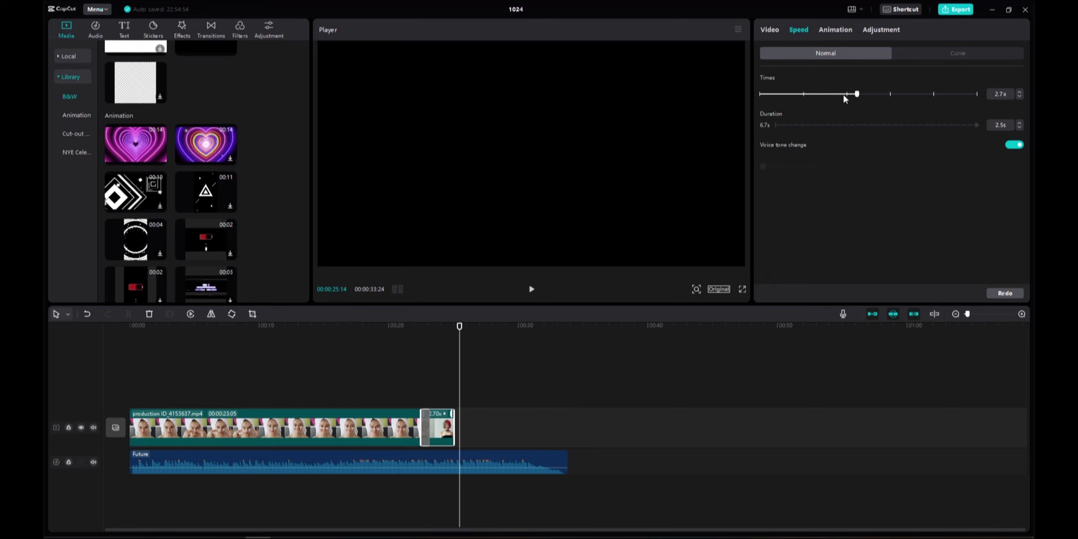
left_click_drag(848, 96, 803, 94)
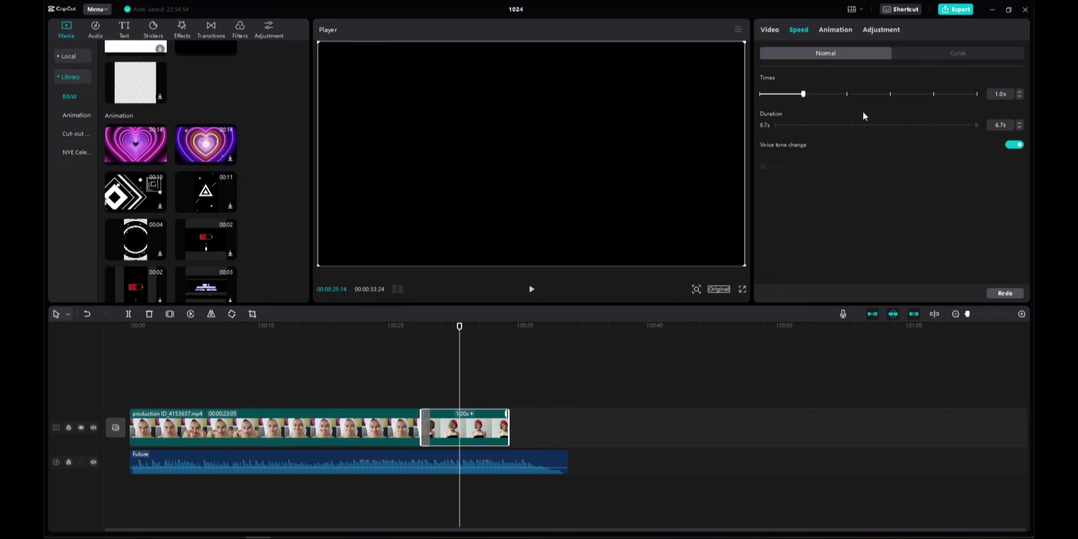
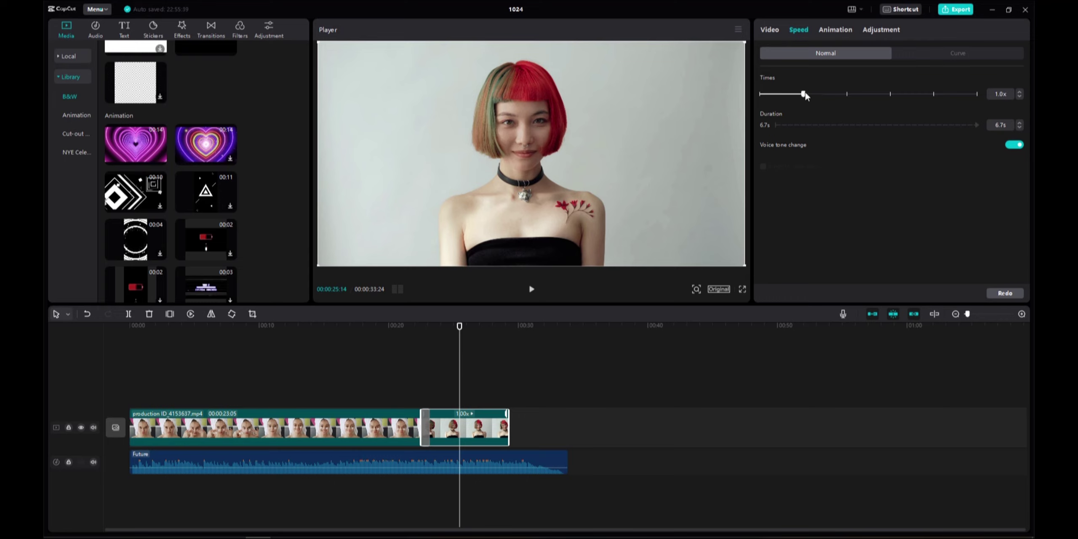
Try the Montage and Hero time speed curves, then apply a flat Customized curve and select its first point.
left_click(959, 57)
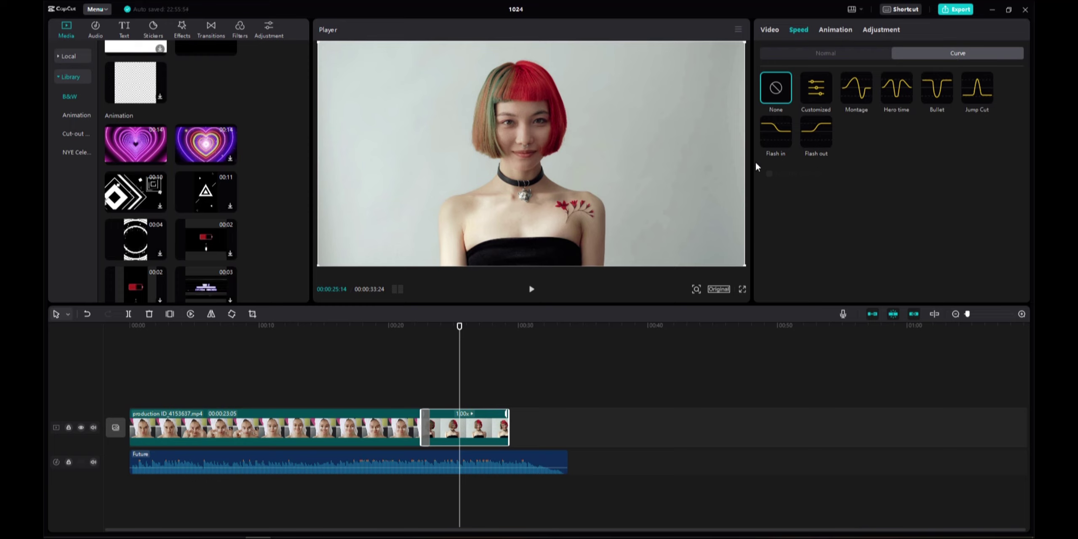
left_click(856, 90)
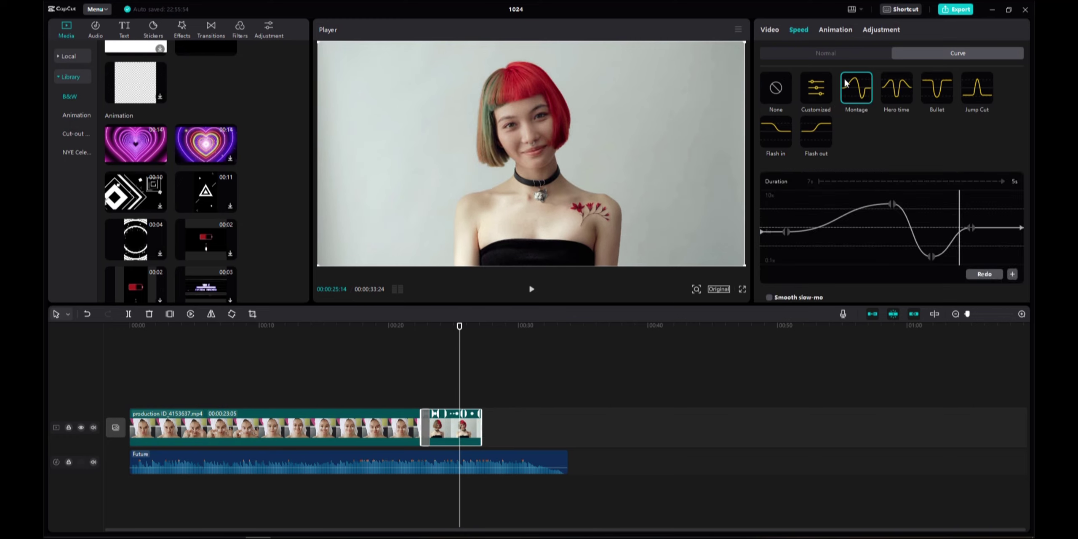
left_click(908, 88)
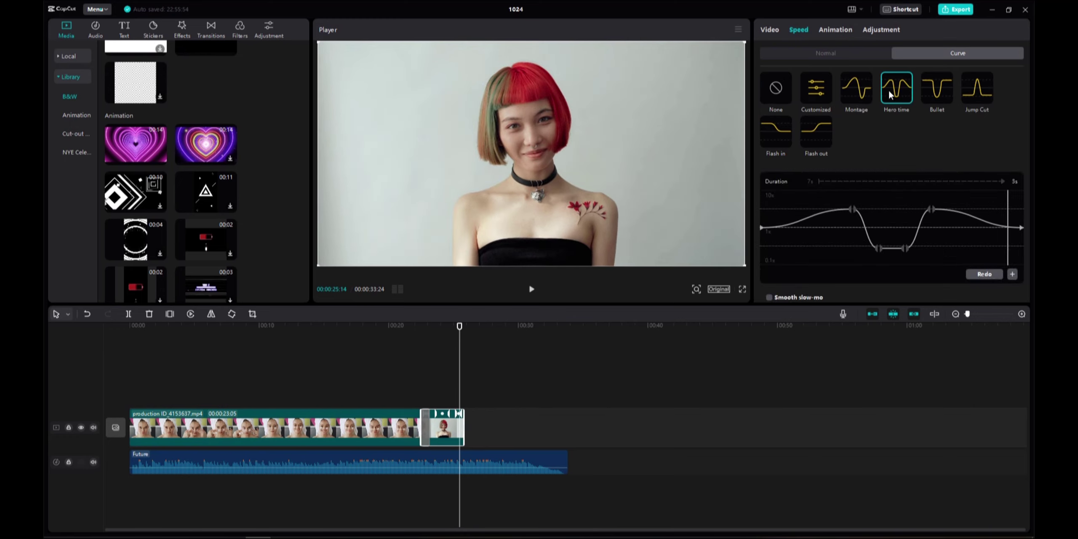
left_click(818, 87)
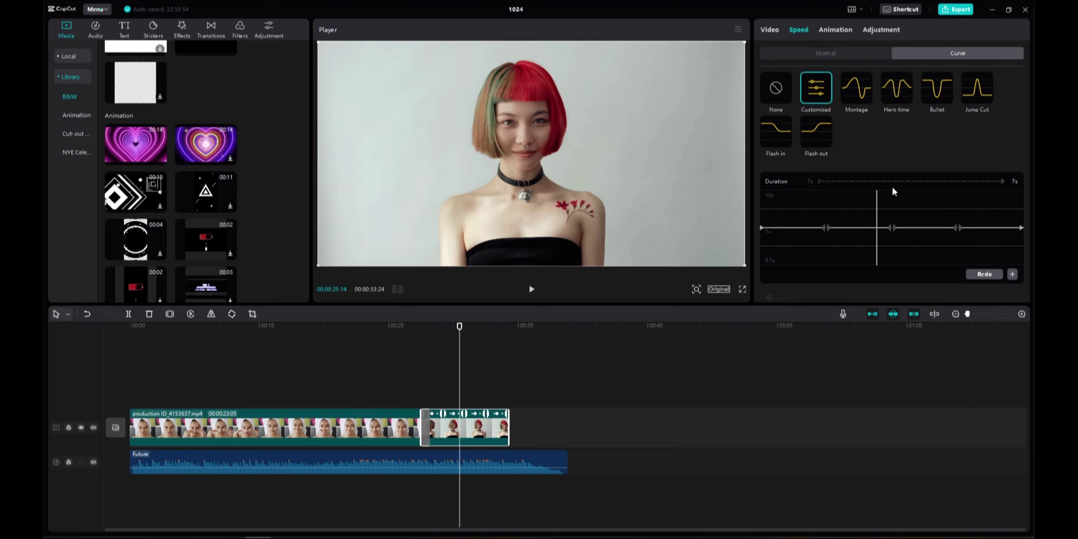
scroll(902, 205, "down", 2)
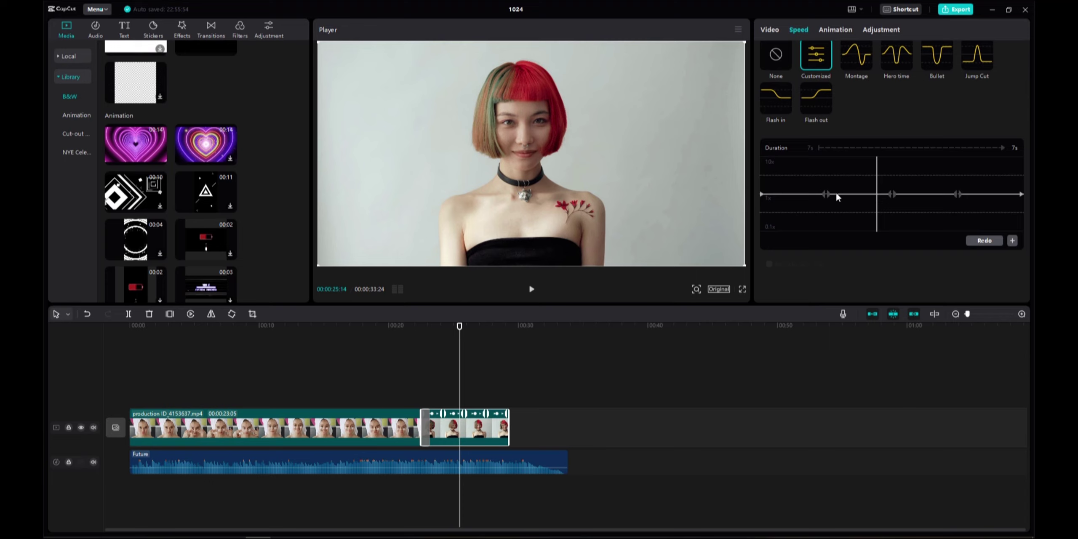
left_click(825, 194)
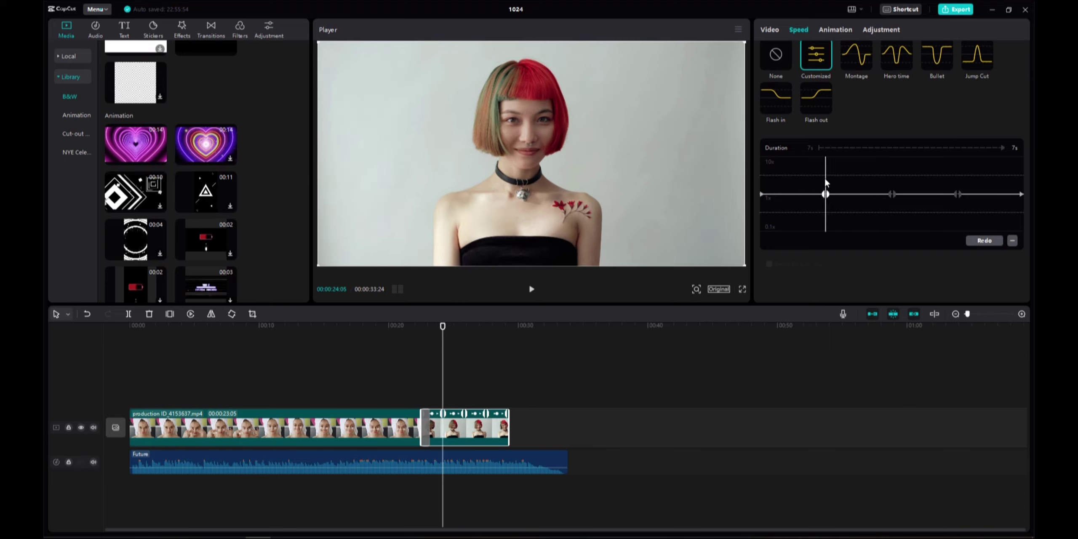
Reshape the speed curve with a fast hump, slow dip and ~4x point, enable Smooth slow-mo, then reset to None.
left_click_drag(825, 194, 821, 159)
left_click_drag(892, 194, 894, 227)
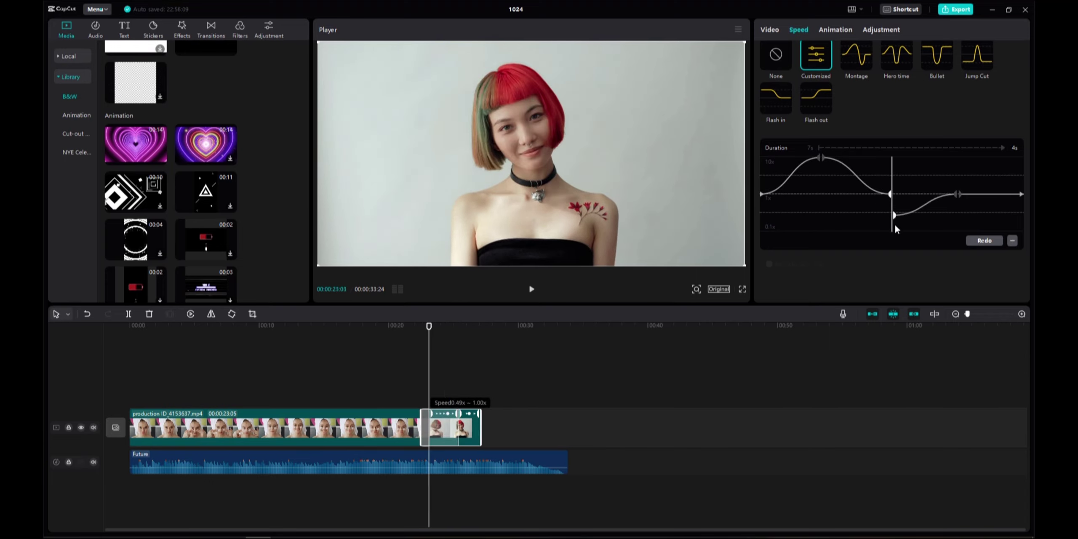
left_click_drag(957, 193, 956, 169)
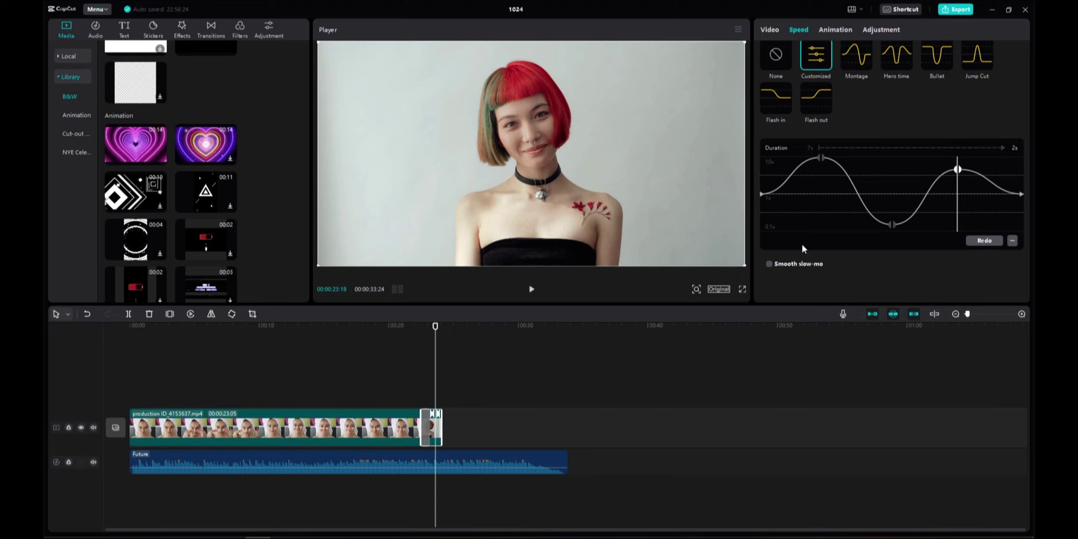
left_click(769, 264)
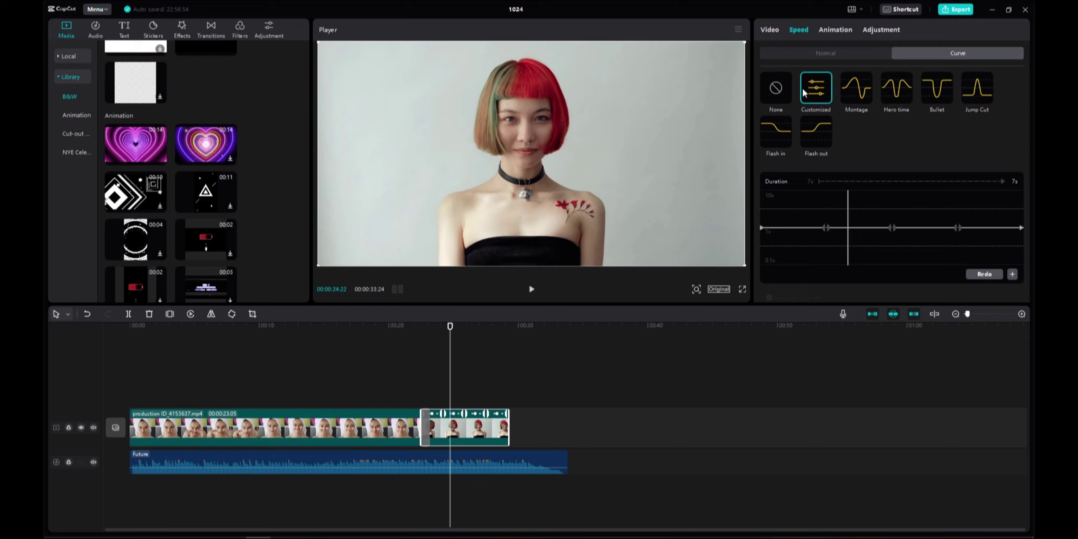
left_click(776, 90)
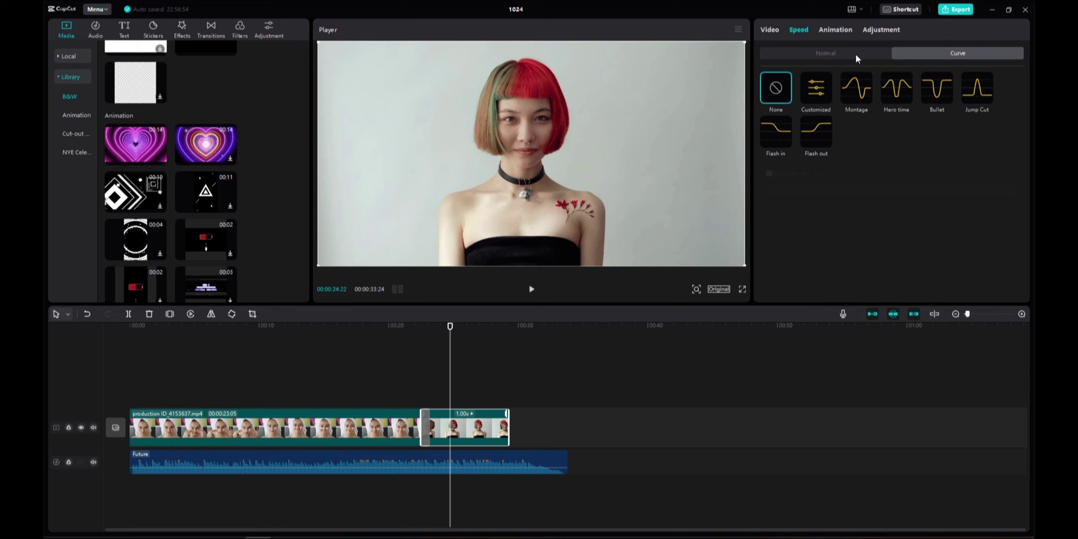
left_click(839, 31)
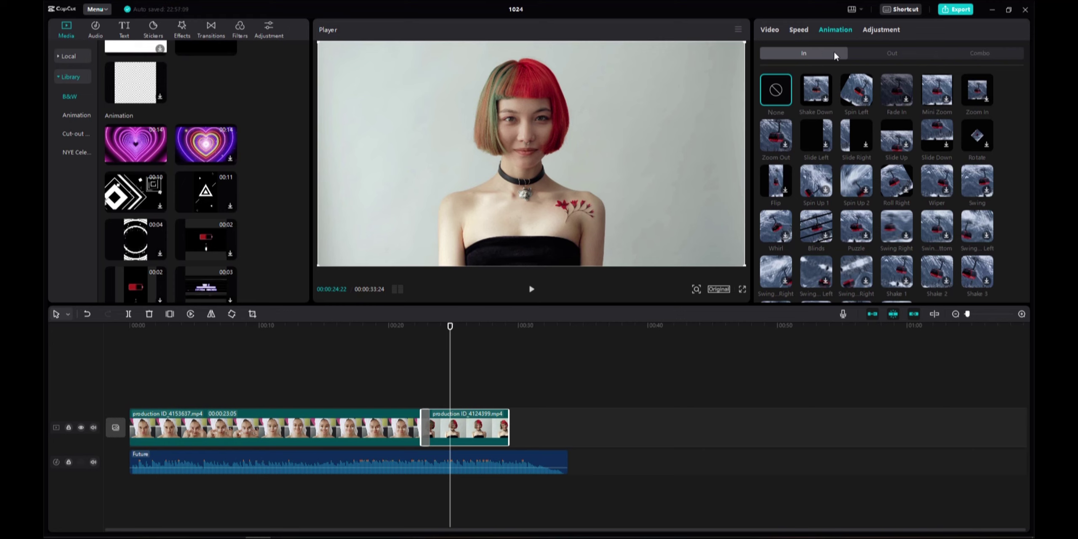
Browse the Out and Combo presets, then apply Slide Down as the In animation with a 1.2s duration.
left_click(879, 54)
left_click(978, 53)
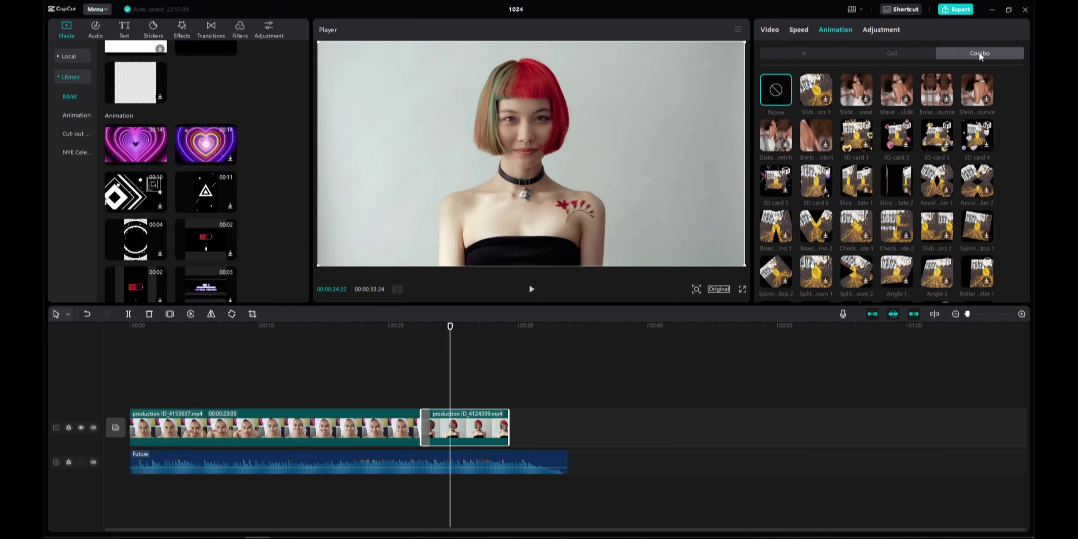
left_click(823, 50)
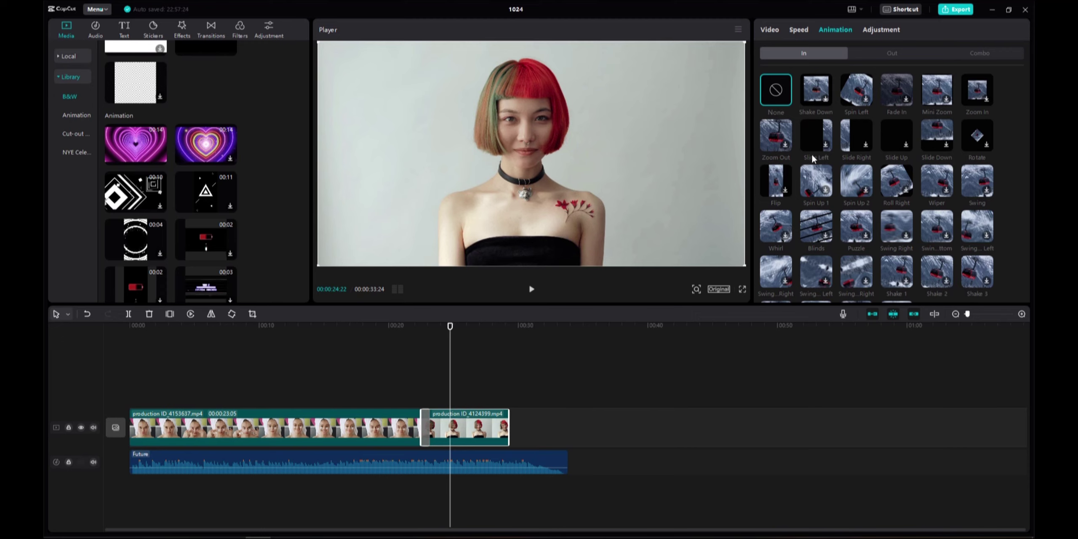
left_click(939, 137)
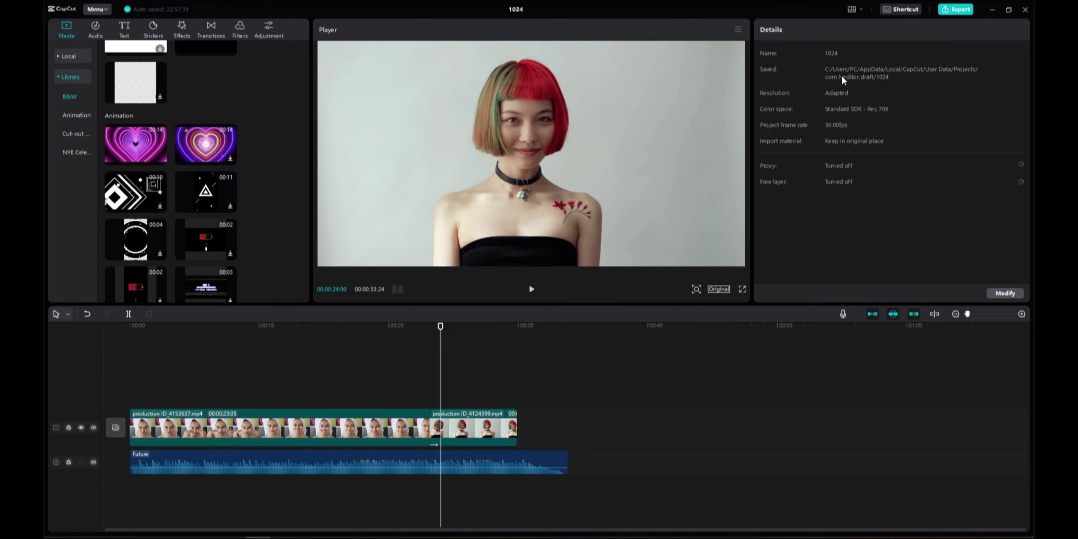
left_click(486, 426)
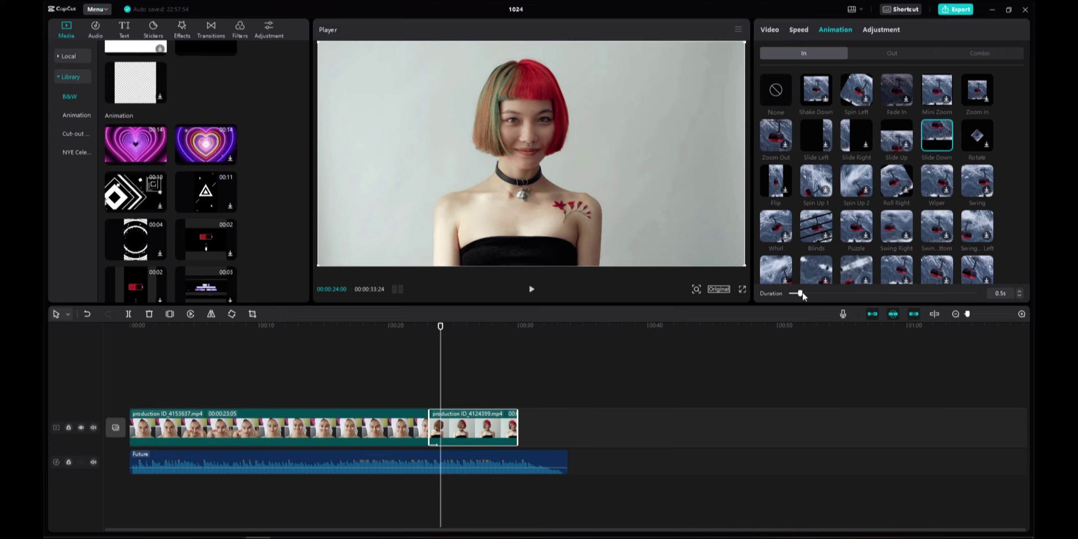
mouse_move(840, 295)
left_mouse_down()
mouse_move(795, 293)
mouse_move(819, 297)
left_mouse_up()
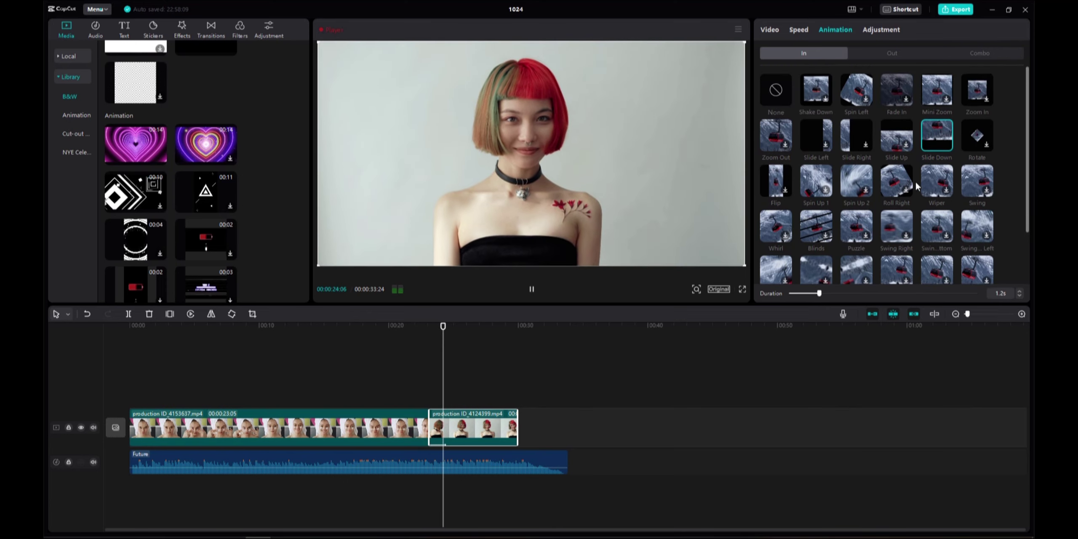
Apply Flip as the second clip's Out animation, preview it near the clip's end, and set its duration to 0.9s.
left_click(886, 53)
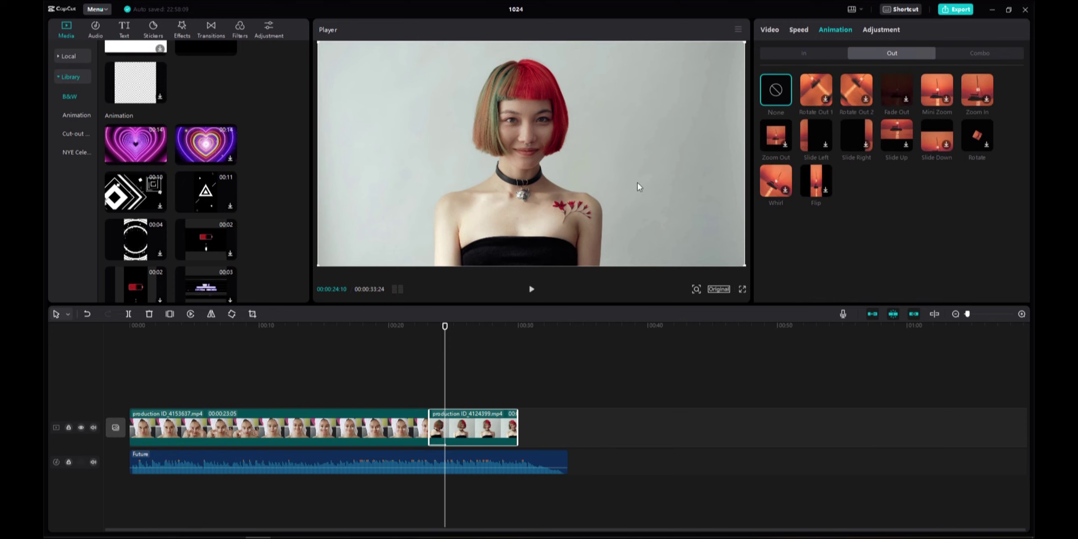
left_click_drag(445, 326, 506, 326)
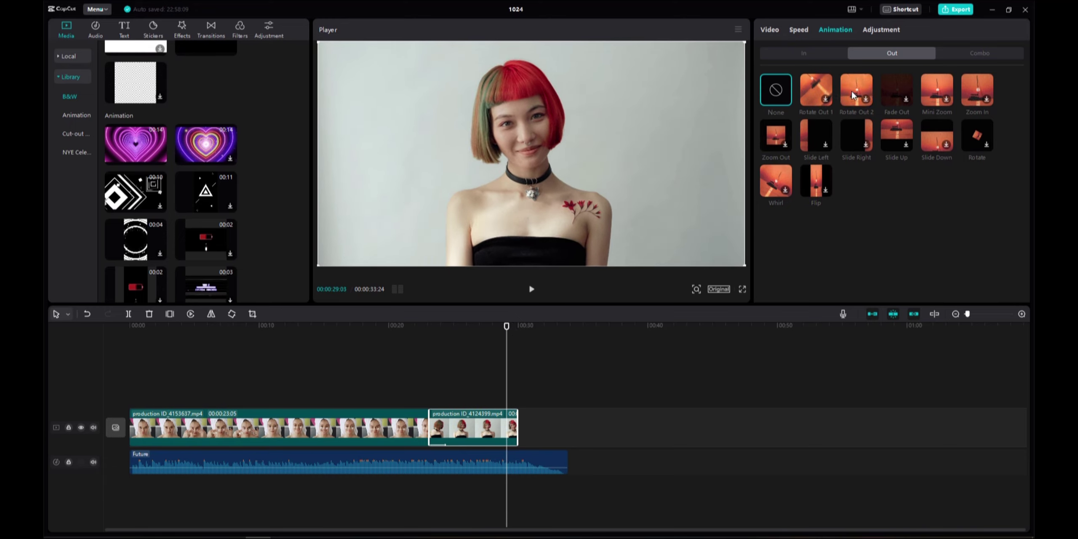
left_click(817, 184)
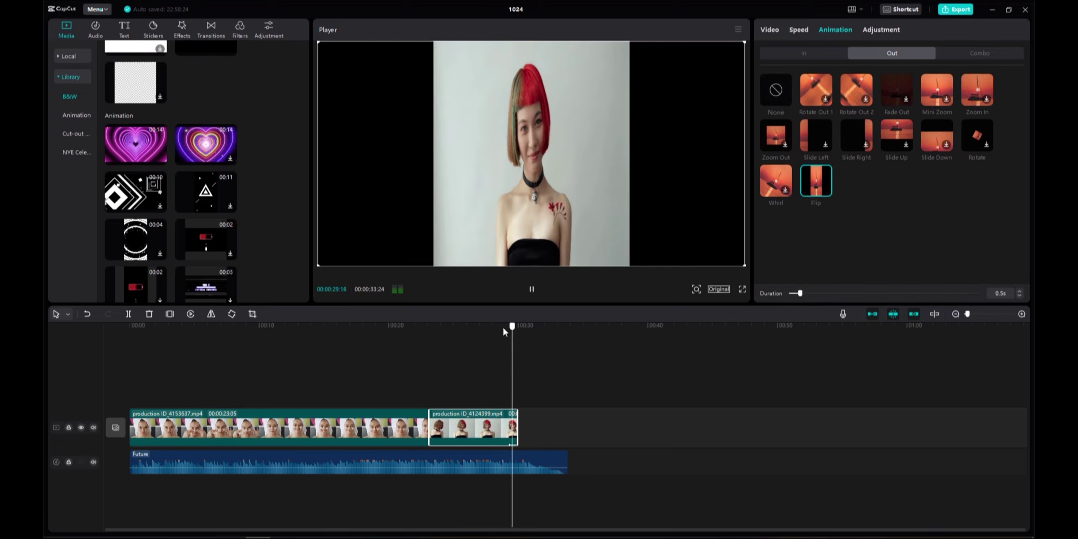
left_click(499, 333)
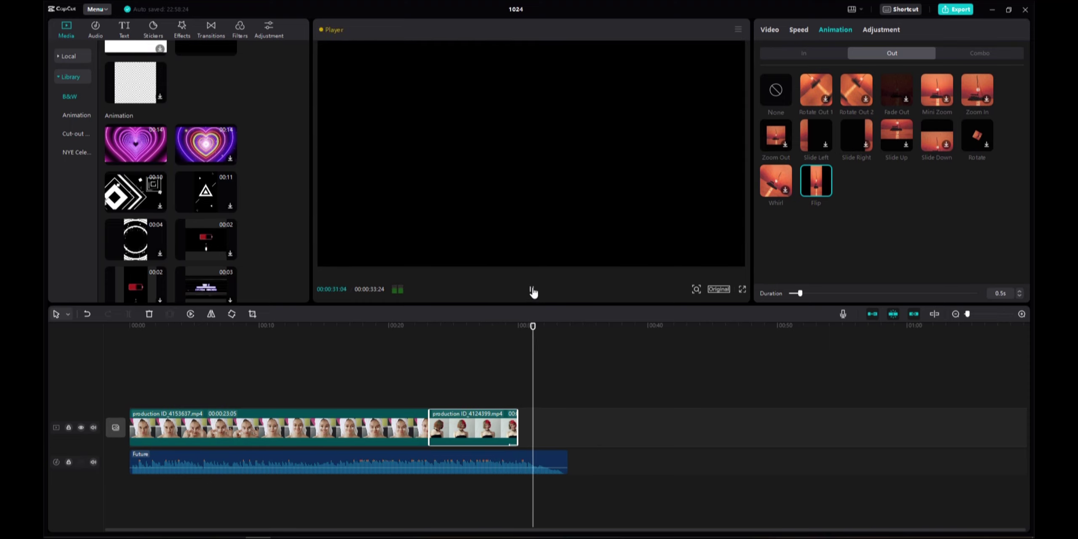
left_click(532, 292)
left_click_drag(537, 325, 509, 329)
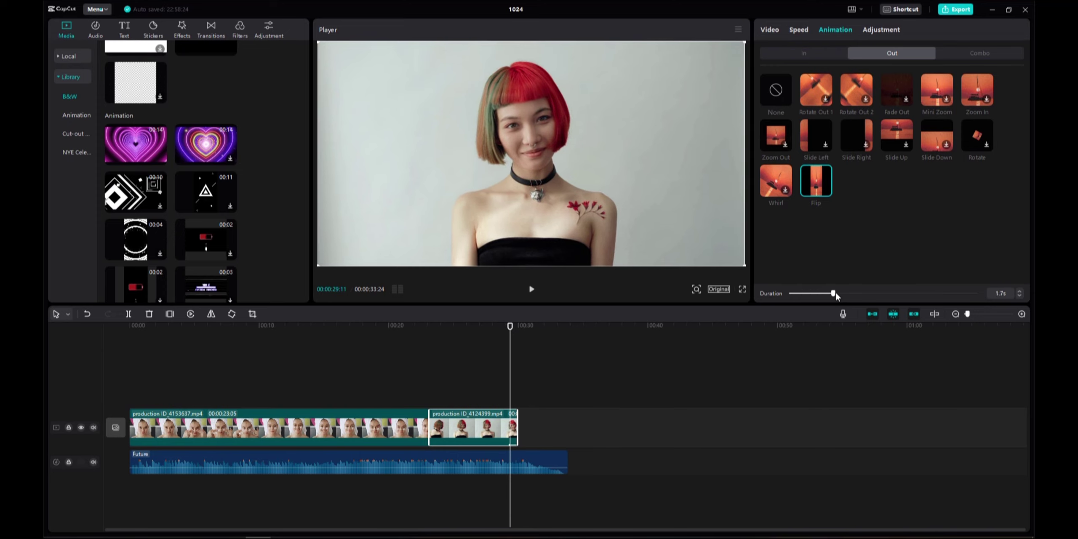
left_click_drag(833, 293, 798, 294)
left_click(813, 294)
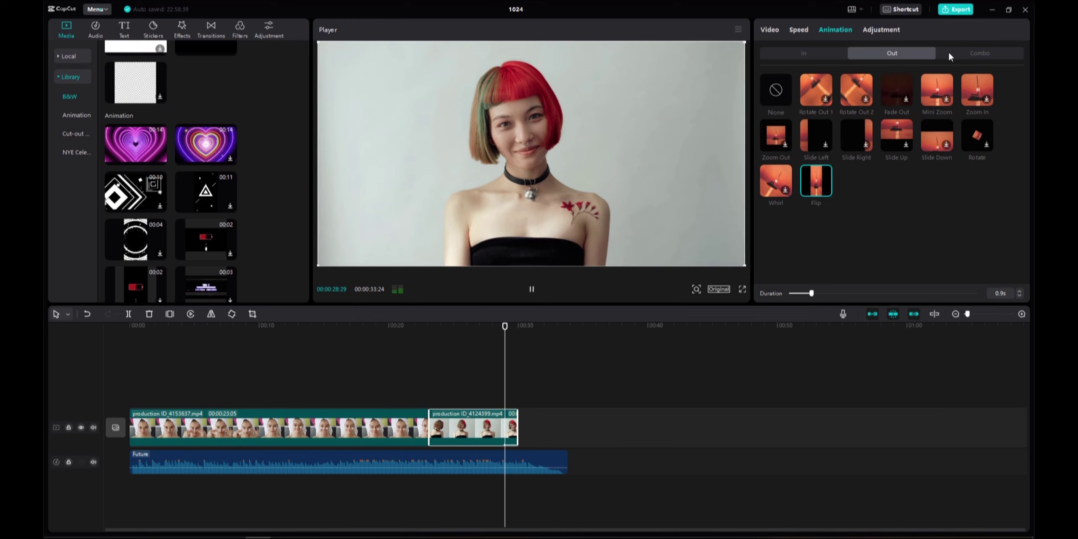
left_click(981, 53)
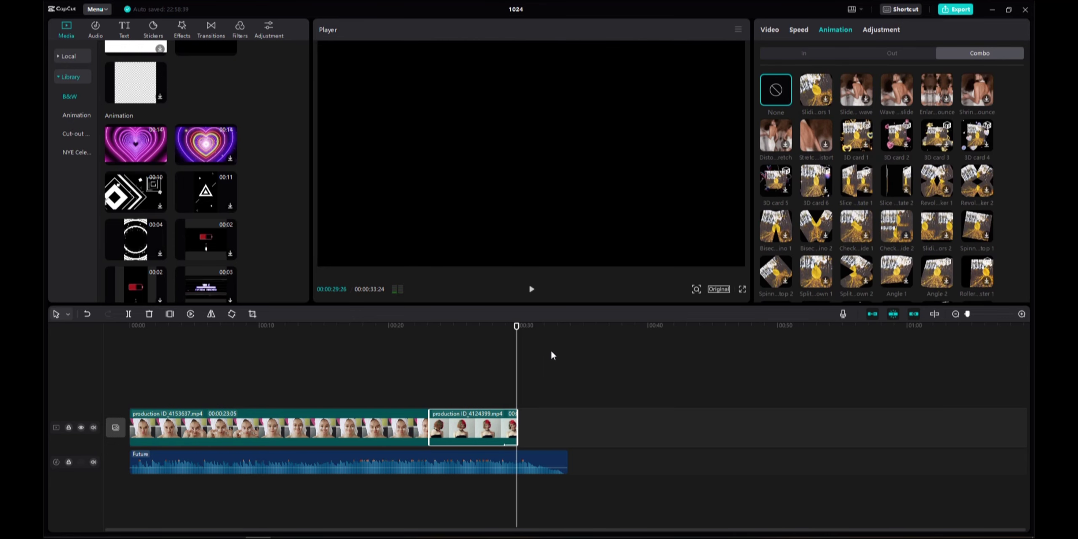
Try the first Combo animation on the second clip from about 0:25, then remove it so Combo shows None.
left_click_drag(522, 325, 467, 331)
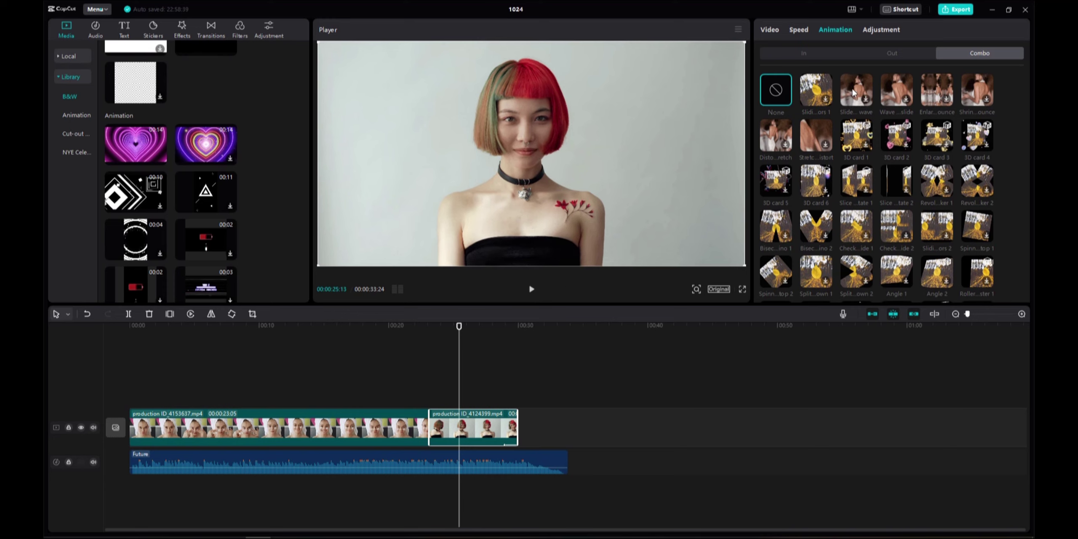
left_click(815, 92)
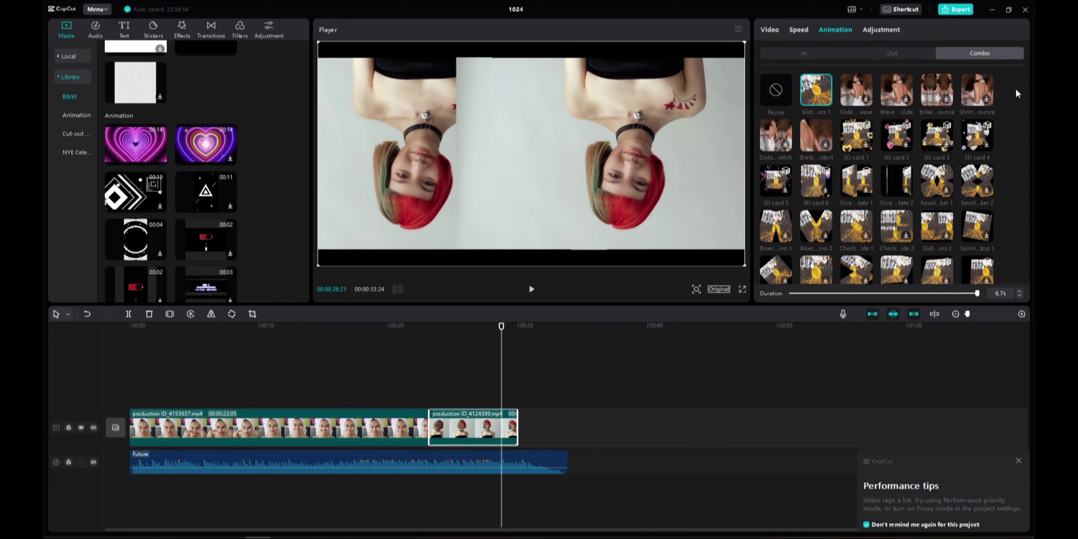
left_click(772, 94)
left_click(884, 54)
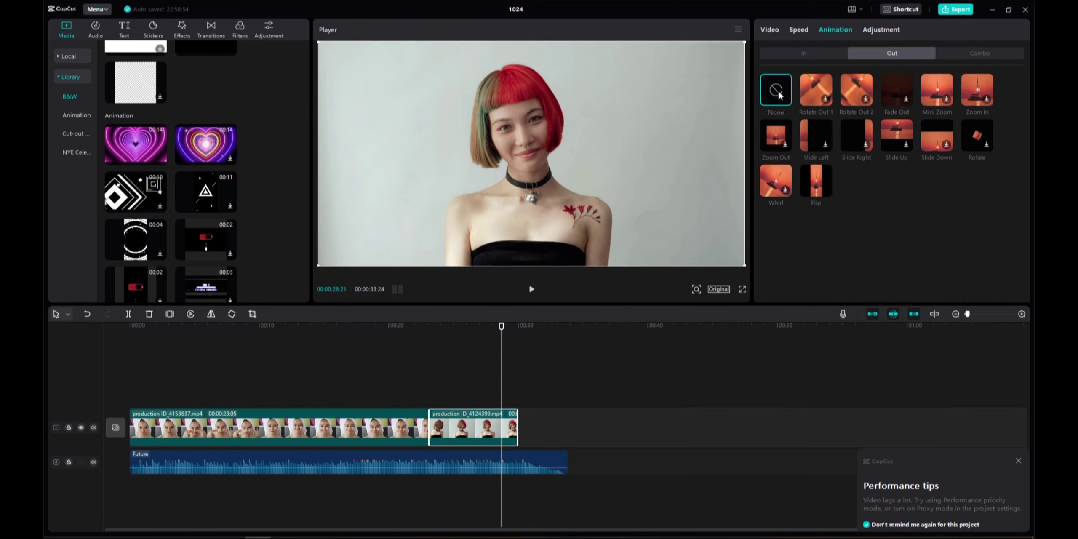
left_click(977, 55)
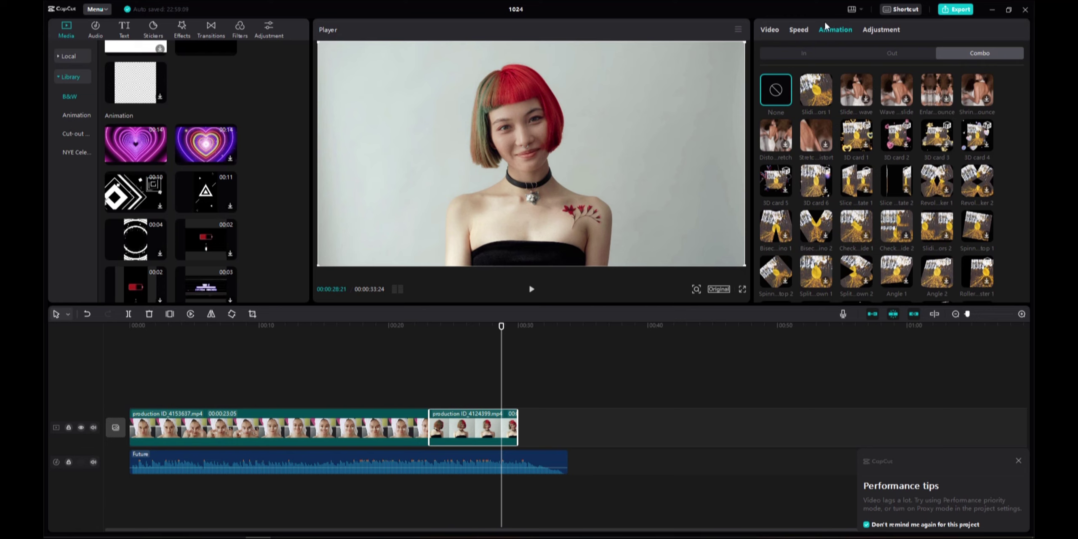
Show the second clip's Adjustment settings and the custom adjustments library.
left_click(888, 30)
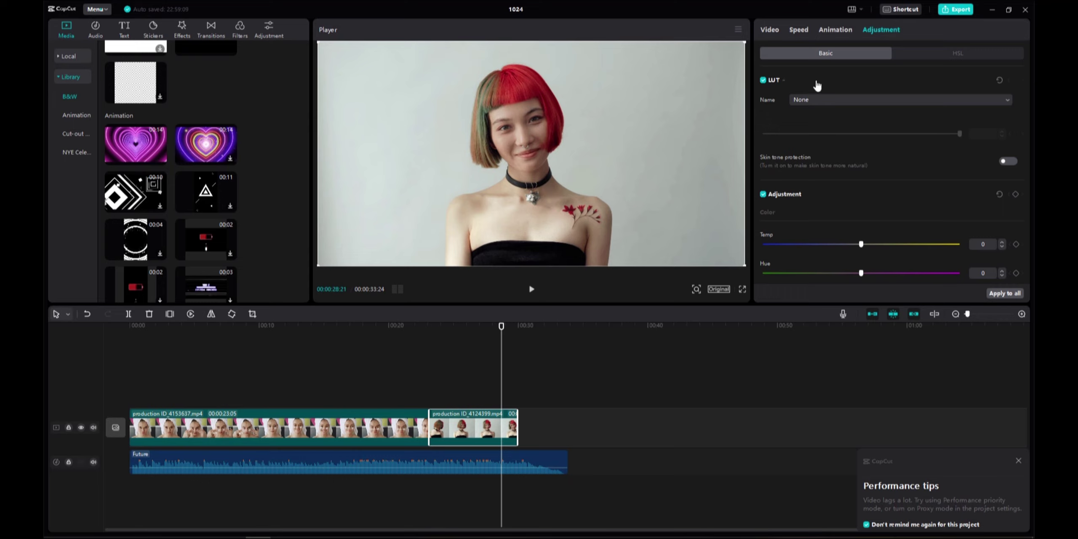
scroll(200, 63, "up", 2)
left_click(277, 30)
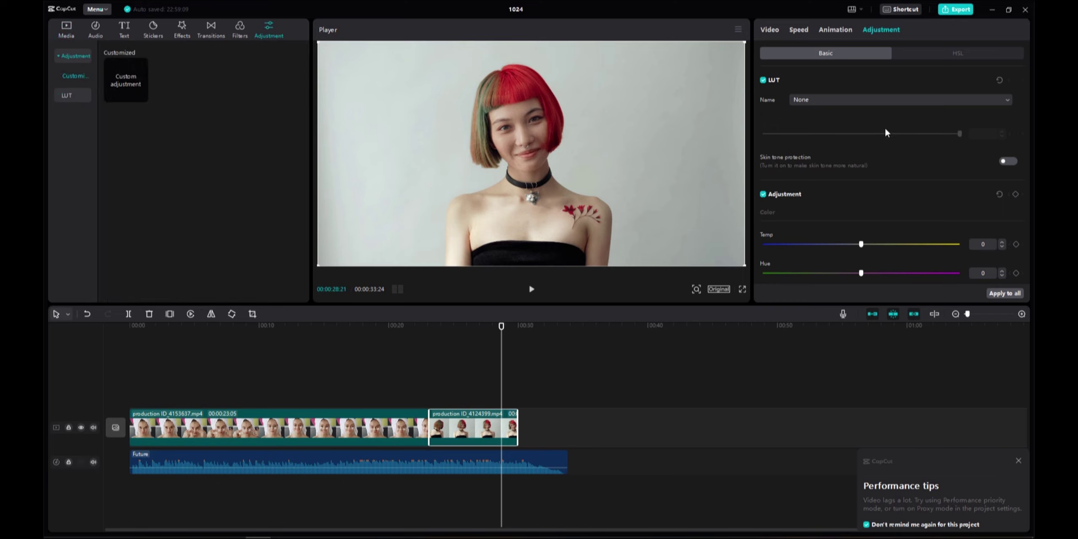
mouse_move(123, 90)
Try warmer Temp, Hue, Lightness and Contrast values, then return the sliders to 0.
left_click_drag(860, 244, 919, 244)
left_click_drag(959, 273, 861, 272)
scroll(891, 240, "down", 1)
scroll(889, 240, "down", 2)
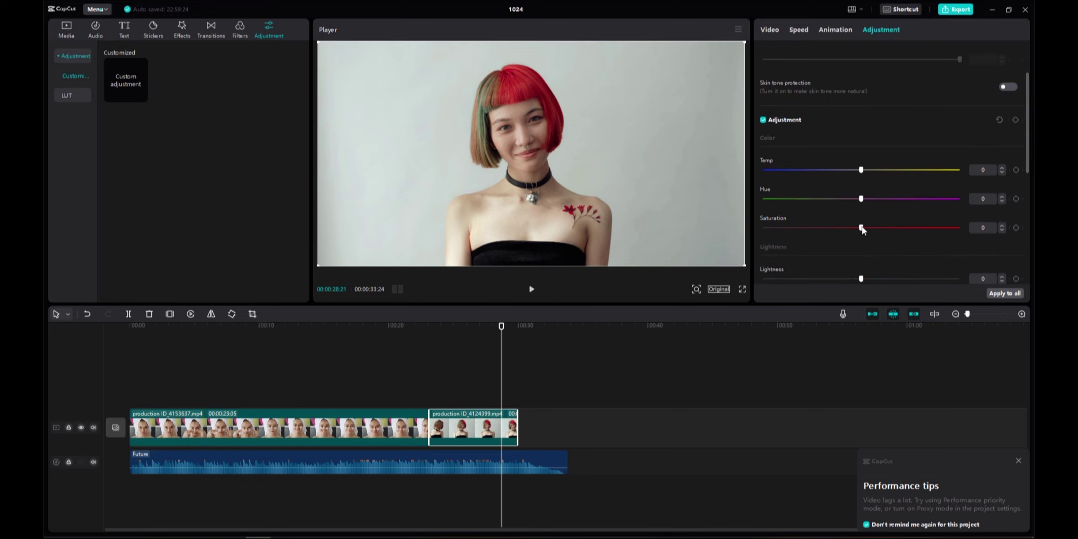
mouse_move(861, 228)
left_mouse_down()
mouse_move(952, 228)
mouse_move(861, 228)
left_mouse_up()
scroll(885, 238, "down", 2)
scroll(886, 239, "down", 2)
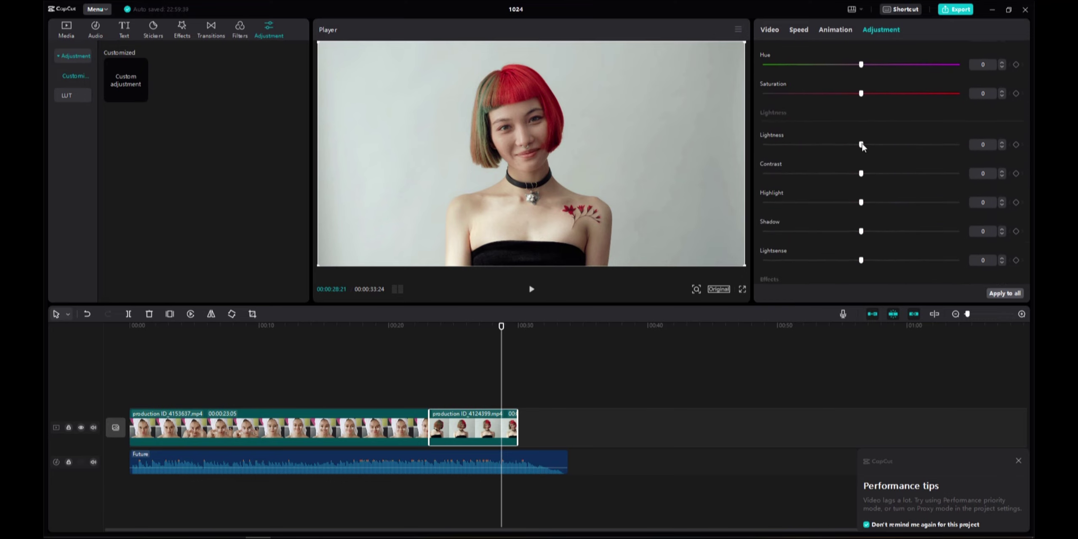
left_click_drag(860, 144, 901, 145)
mouse_move(861, 174)
left_mouse_down()
mouse_move(909, 173)
mouse_move(861, 173)
left_mouse_up()
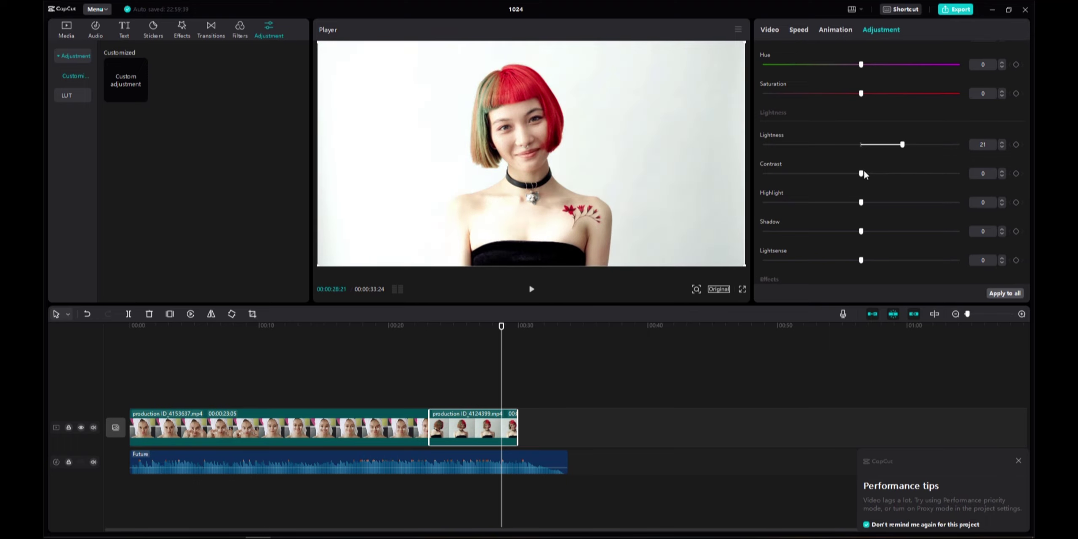
left_click_drag(901, 144, 861, 145)
scroll(891, 182, "down", 3)
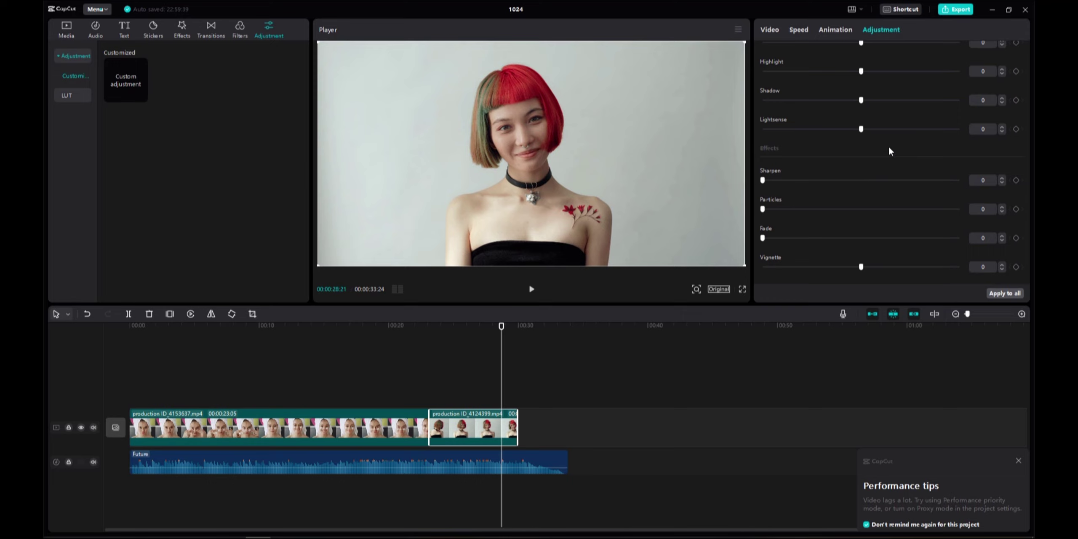
scroll(867, 215, "up", 3)
scroll(870, 144, "up", 3)
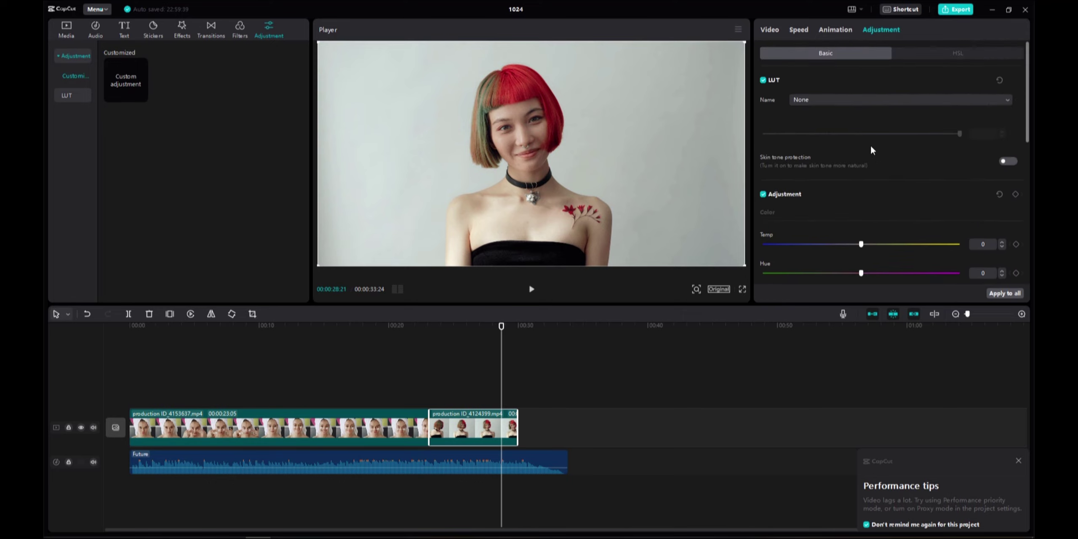
left_click(949, 56)
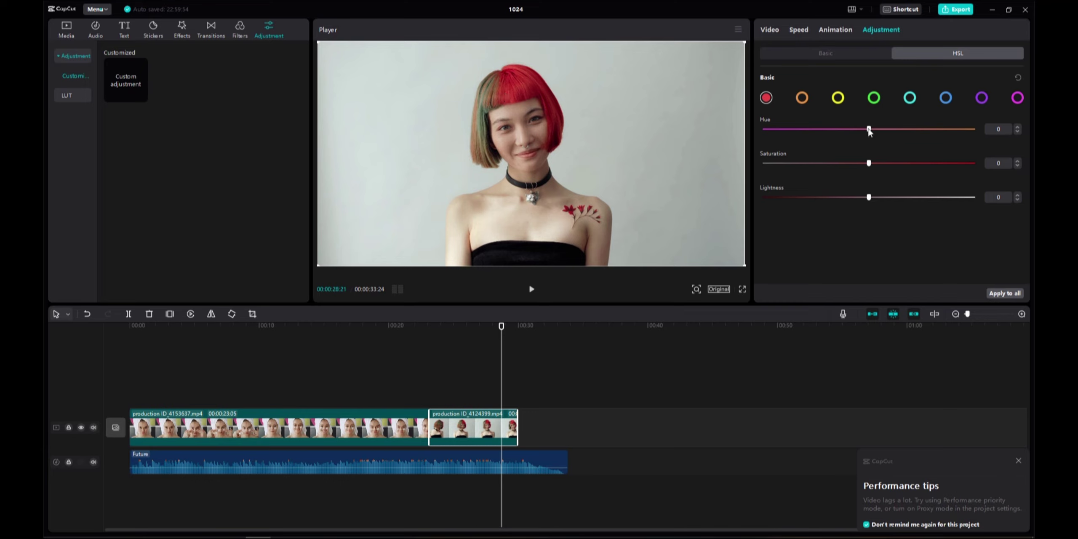
left_click_drag(873, 130, 974, 128)
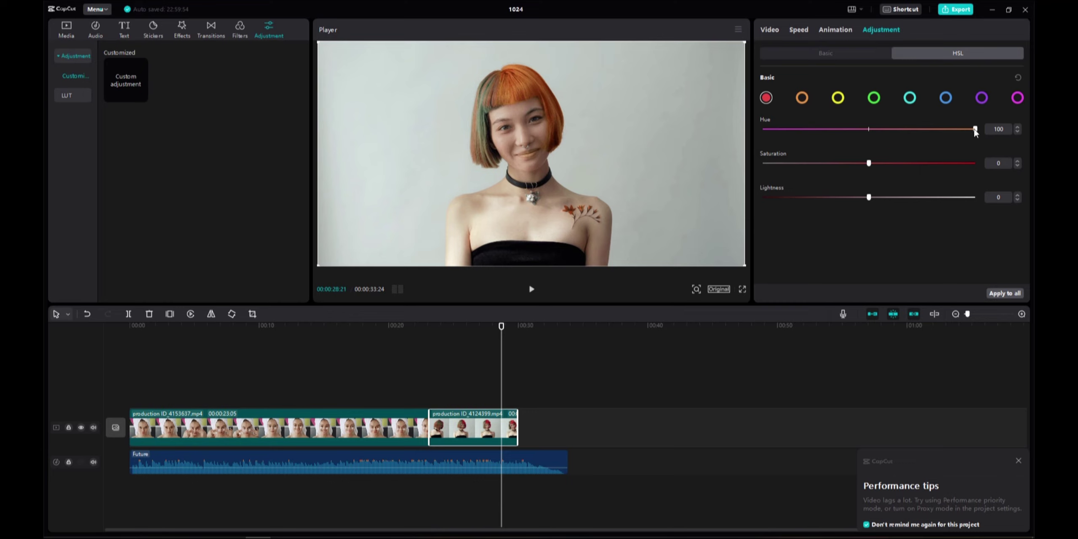
left_click_drag(975, 129, 868, 130)
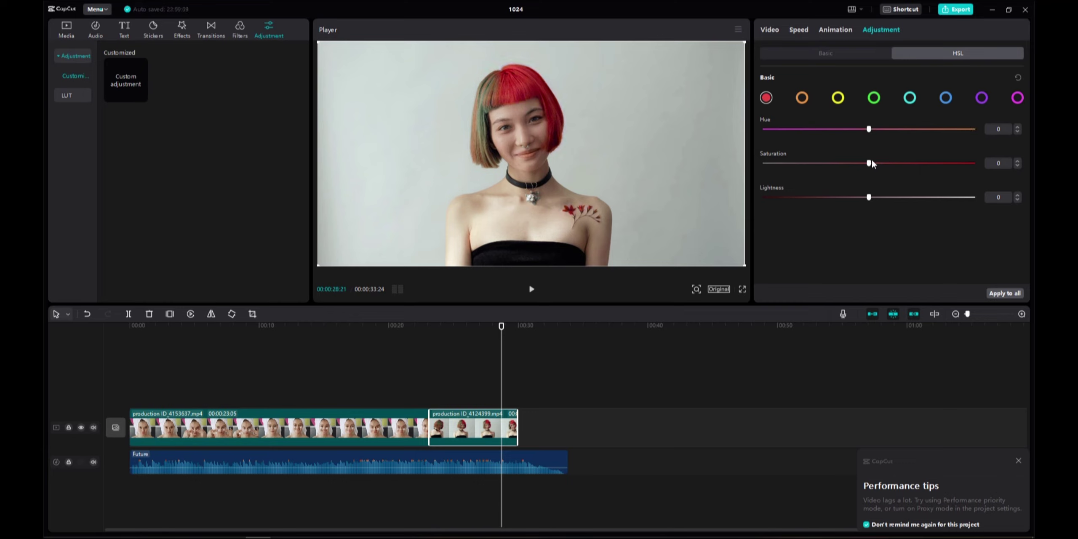
left_click_drag(869, 164, 761, 164)
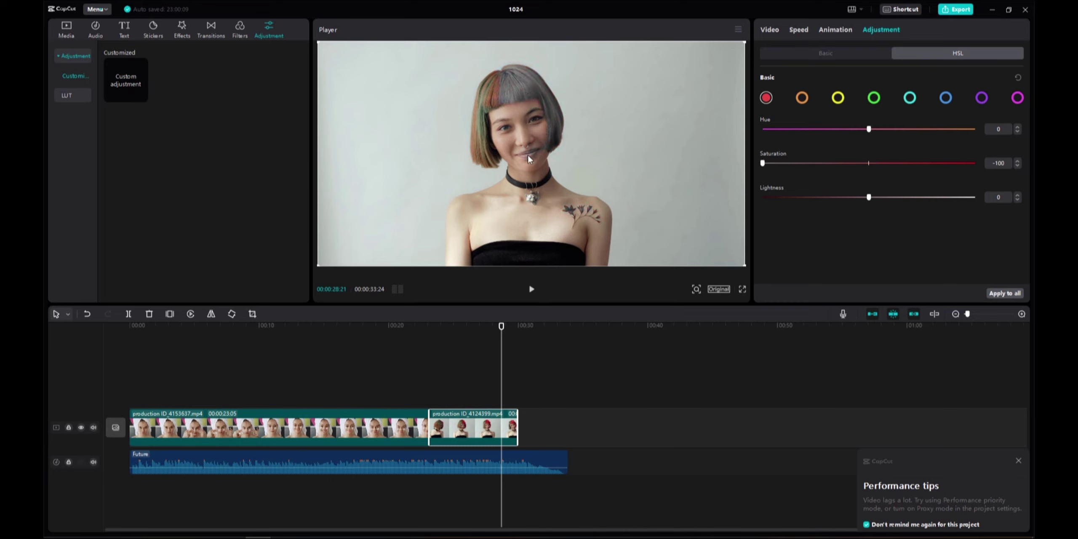
mouse_move(763, 164)
left_mouse_down()
mouse_move(975, 163)
mouse_move(868, 166)
mouse_move(731, 201)
mouse_move(871, 209)
left_mouse_up()
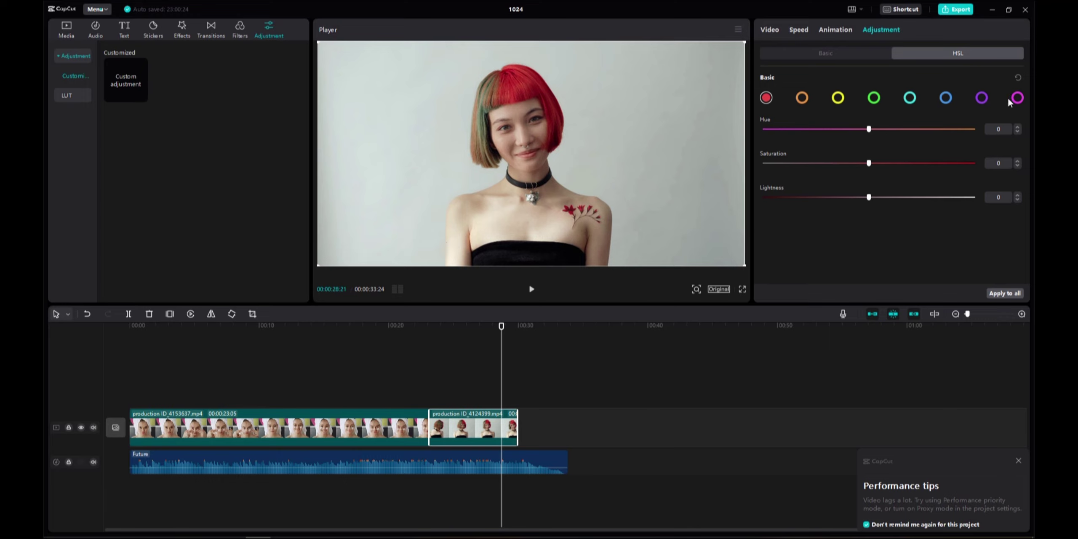
View the clip's Retouch enhancement settings, then deselect it and scrub back into the first towel clip.
left_click(825, 54)
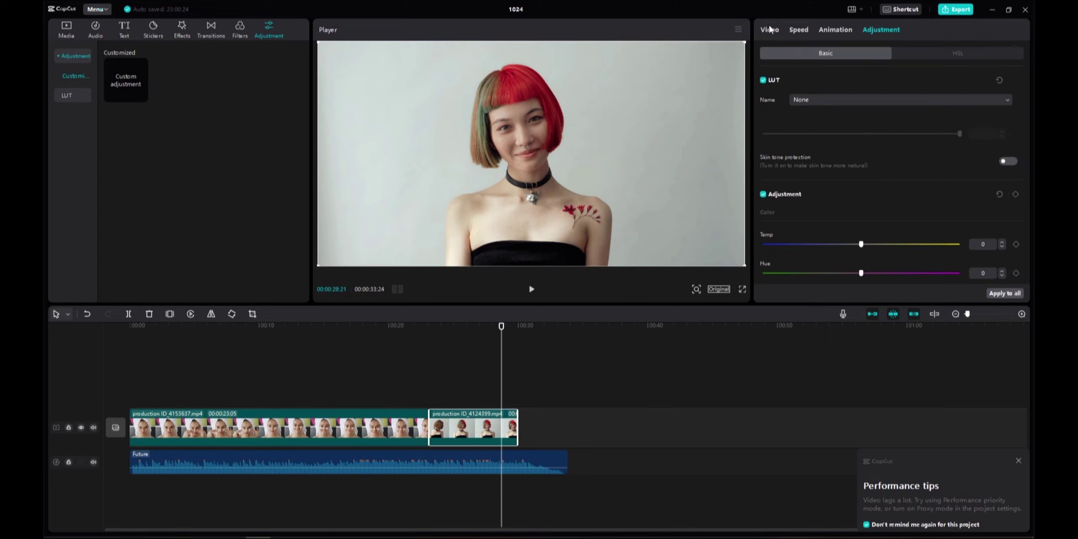
left_click(769, 30)
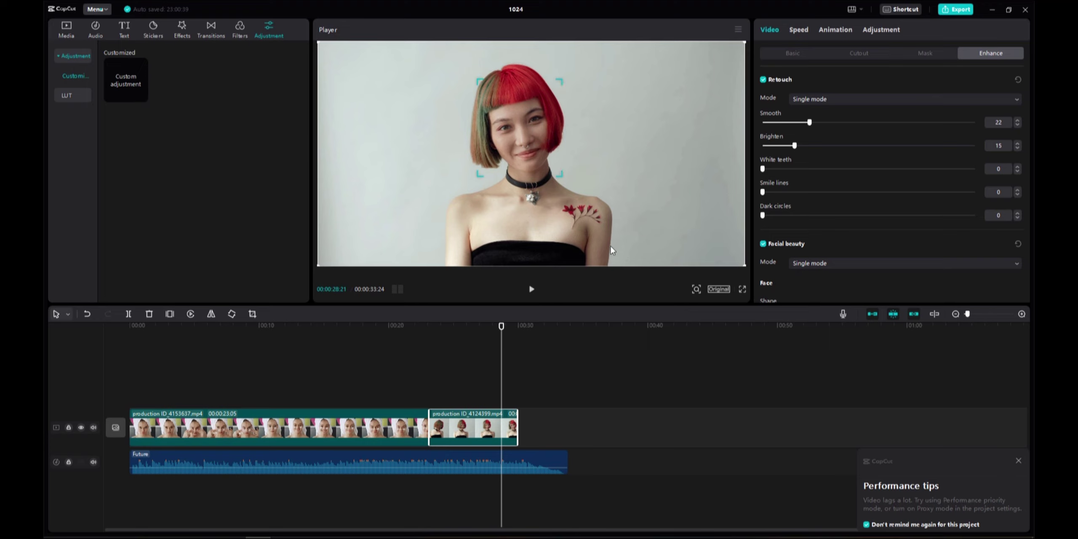
left_click(432, 371)
left_click_drag(444, 332, 227, 379)
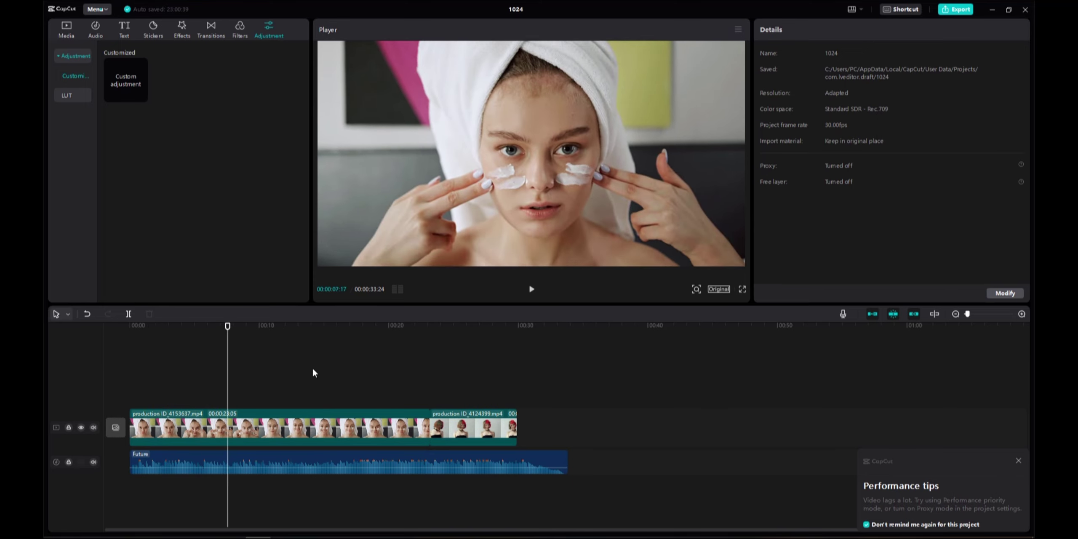
Scrub the playhead to 00:00:06:03 in the towel clip and select that first clip.
left_click_drag(228, 330, 214, 352)
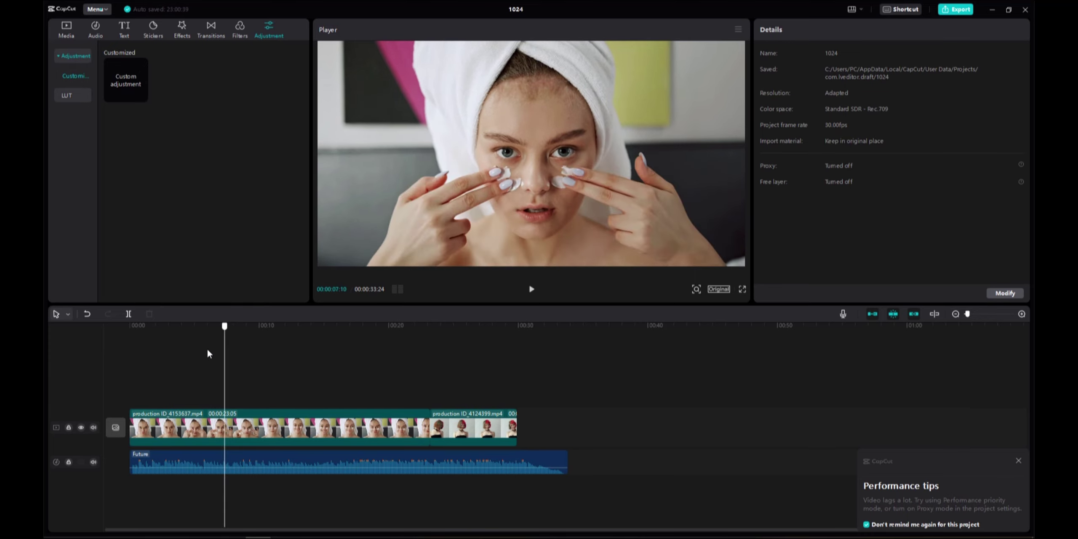
mouse_move(214, 353)
left_mouse_down()
mouse_move(142, 366)
mouse_move(244, 370)
mouse_move(213, 369)
left_mouse_up()
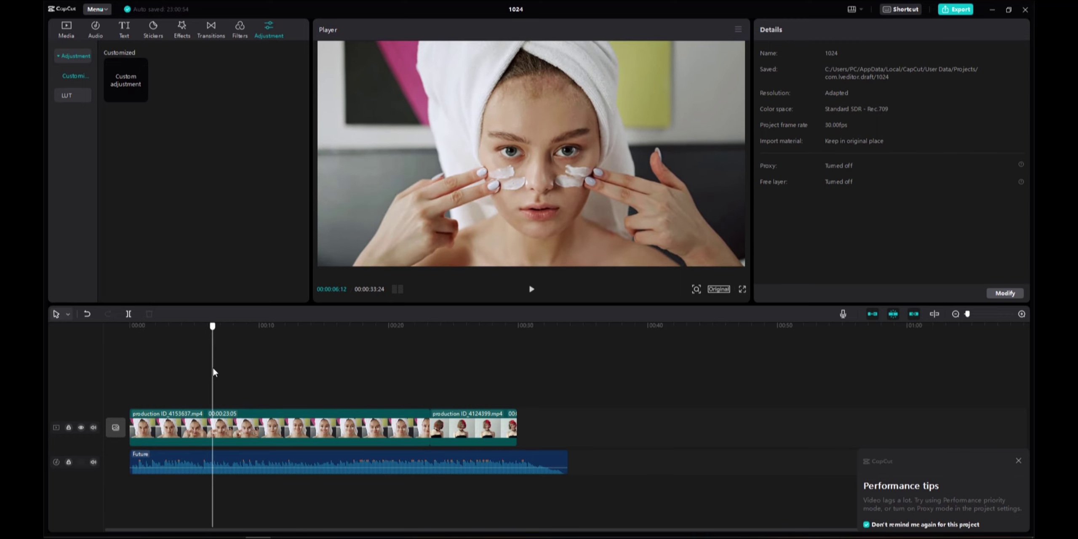
left_click_drag(213, 369, 209, 370)
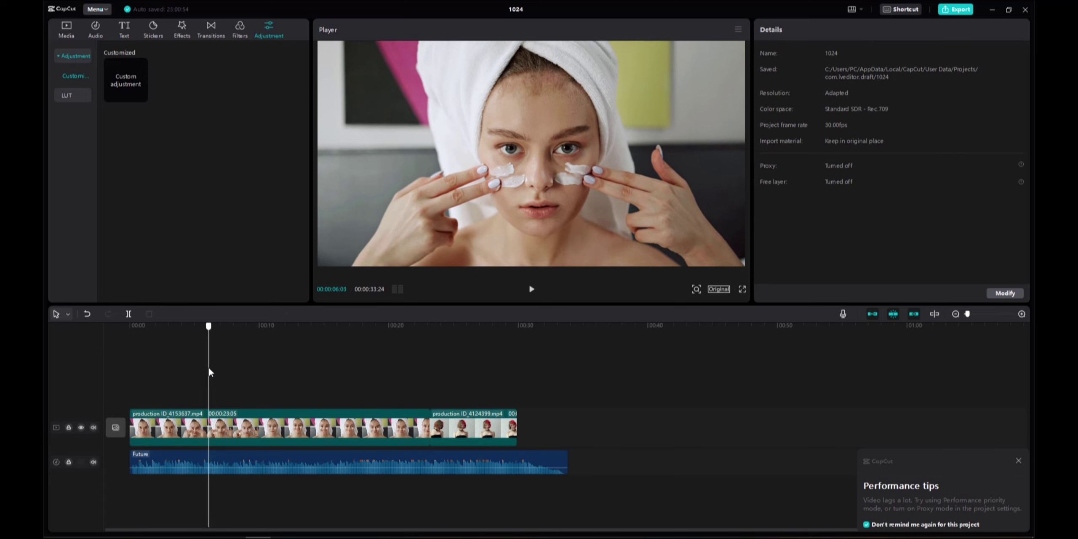
left_click(209, 419)
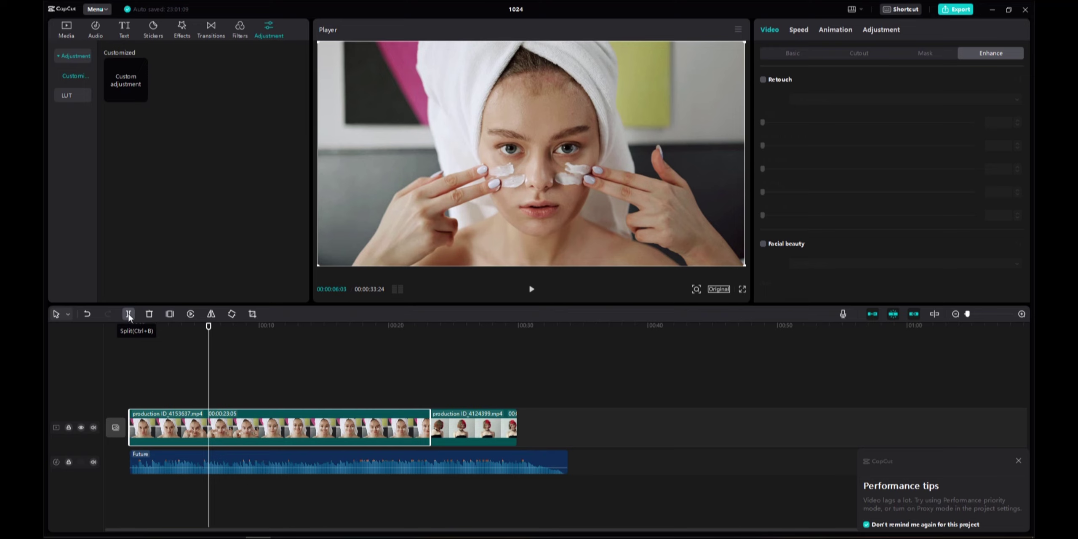
Split the towel clip at the playhead and select each resulting piece in turn.
left_click(129, 314)
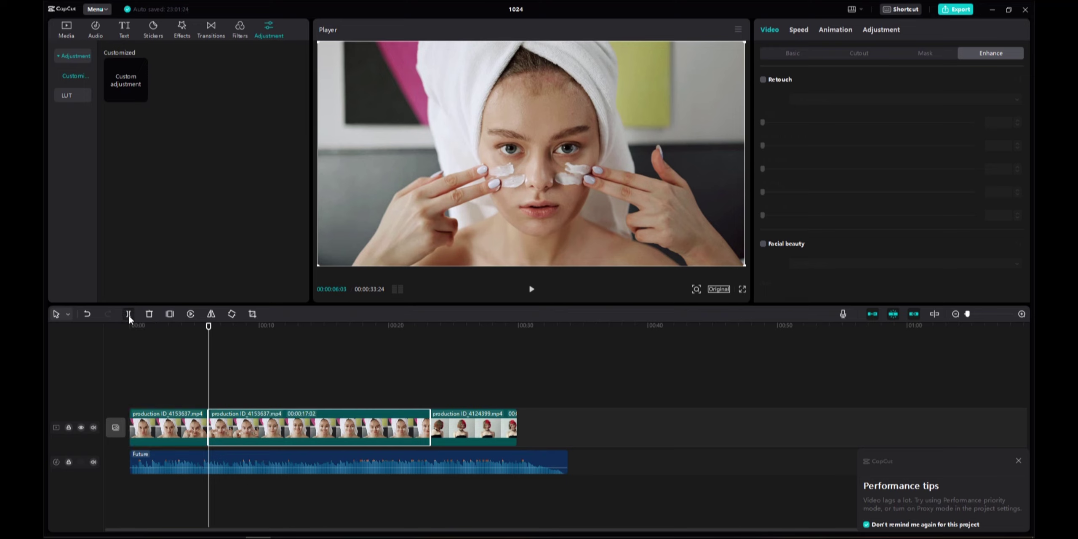
left_click(188, 427)
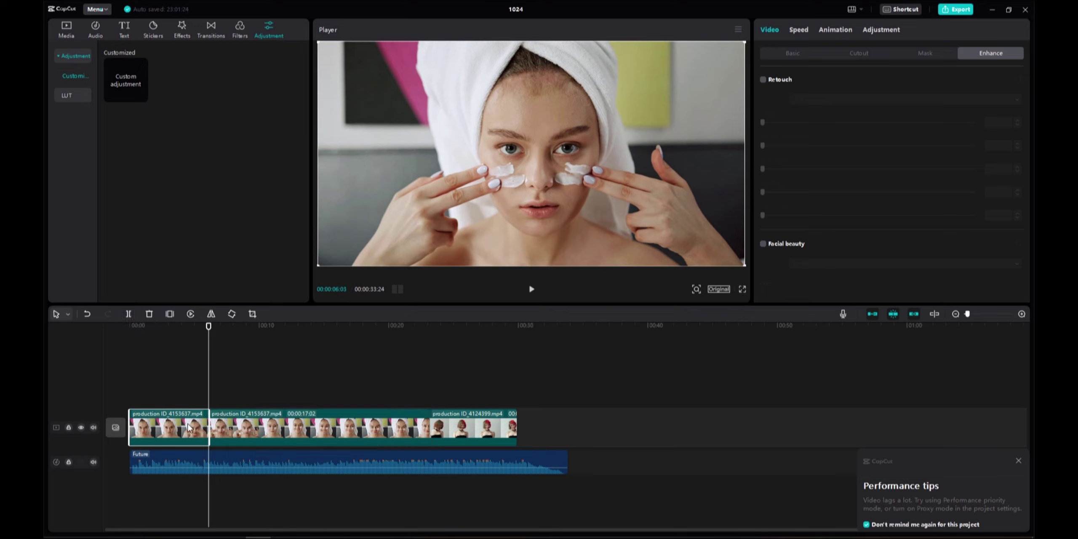
left_click(245, 425)
left_click(195, 423)
left_click(235, 423)
left_click(190, 421)
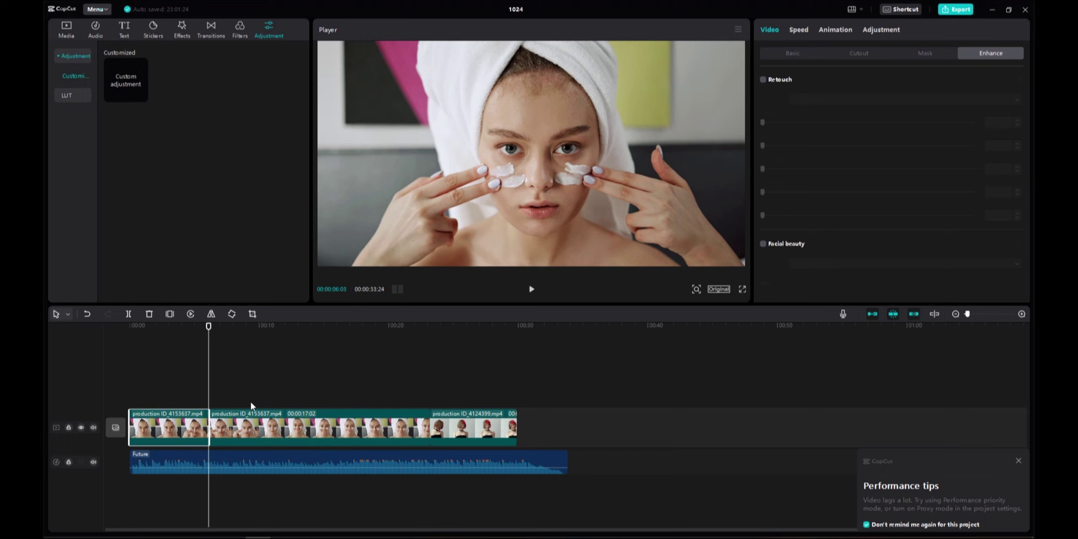
Undo and redo the cut at six seconds (Ctrl+B), then scrub into the middle clip to check it.
key("ctrl+z")
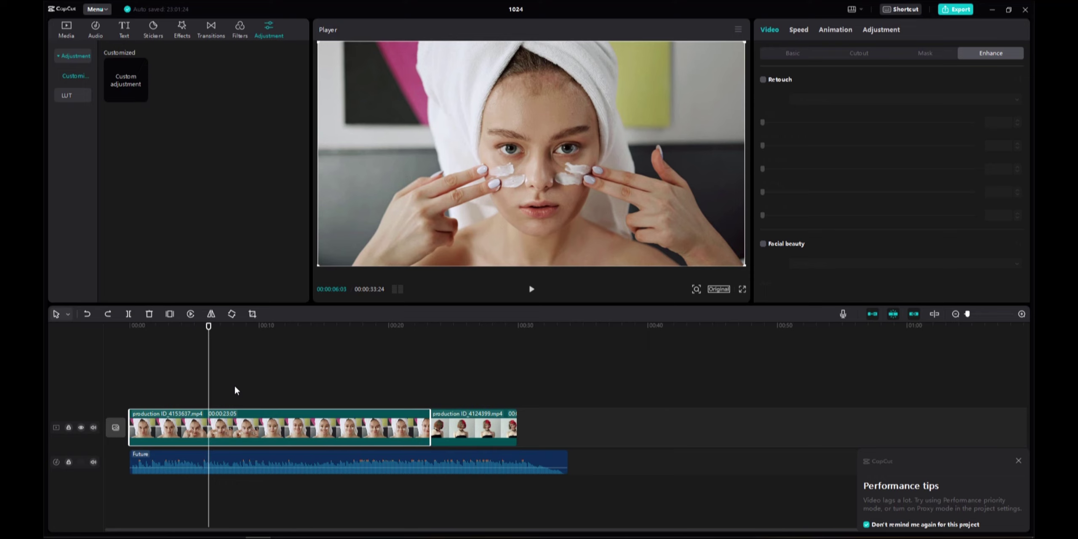
key("ctrl+b")
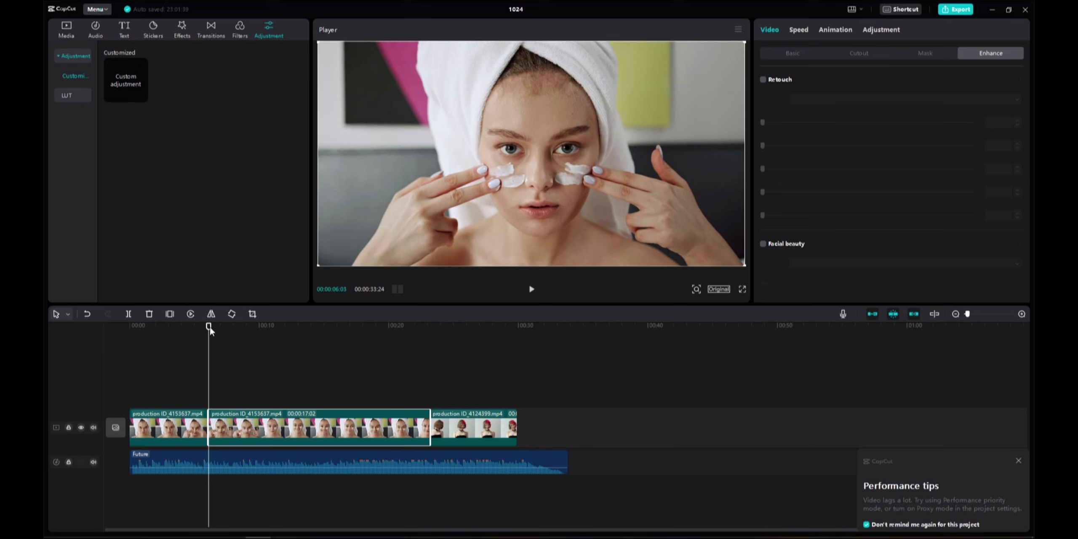
left_click_drag(210, 328, 223, 327)
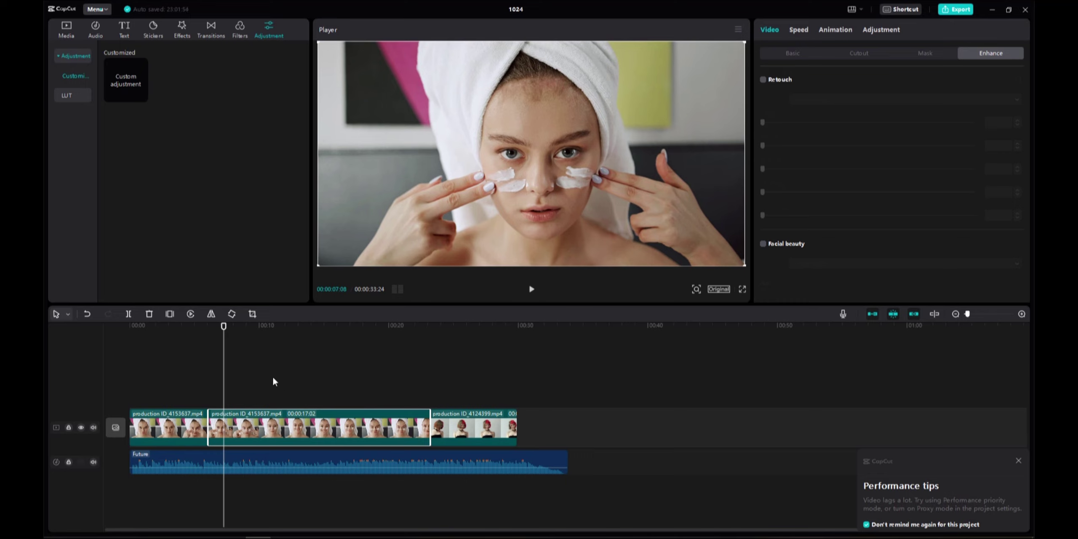
left_click_drag(226, 330, 229, 331)
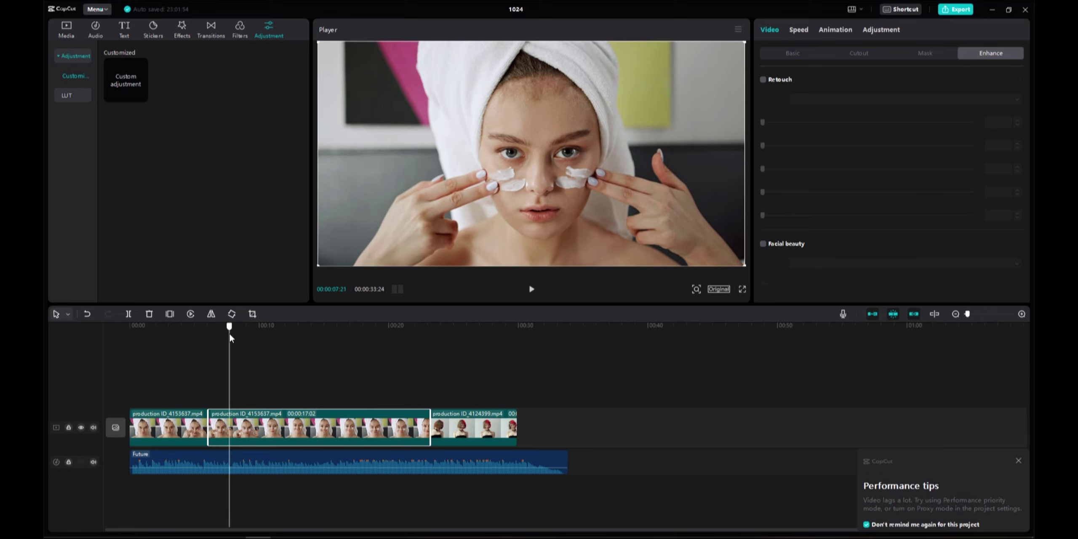
key("Delete")
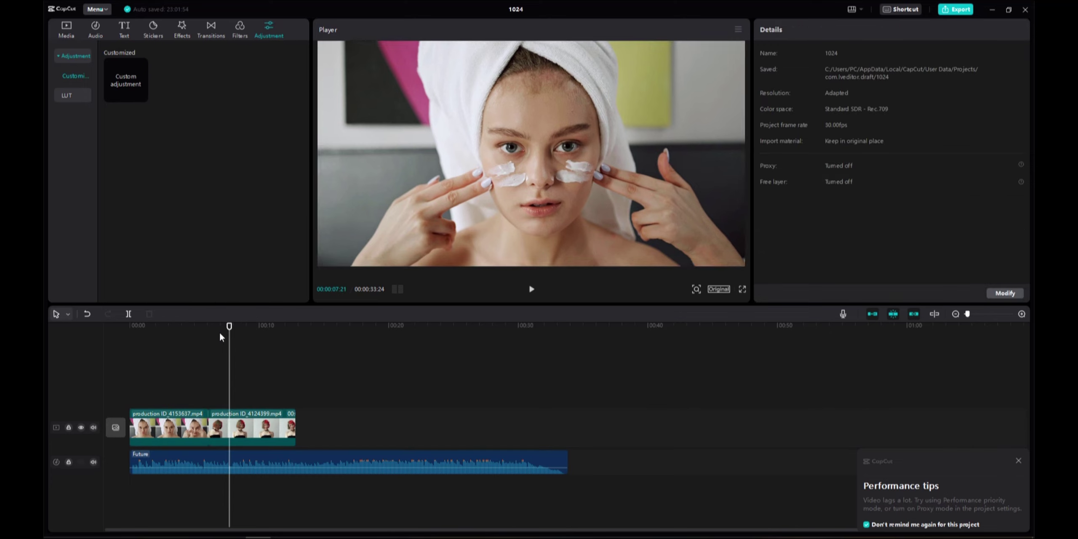
left_click_drag(228, 327, 168, 330)
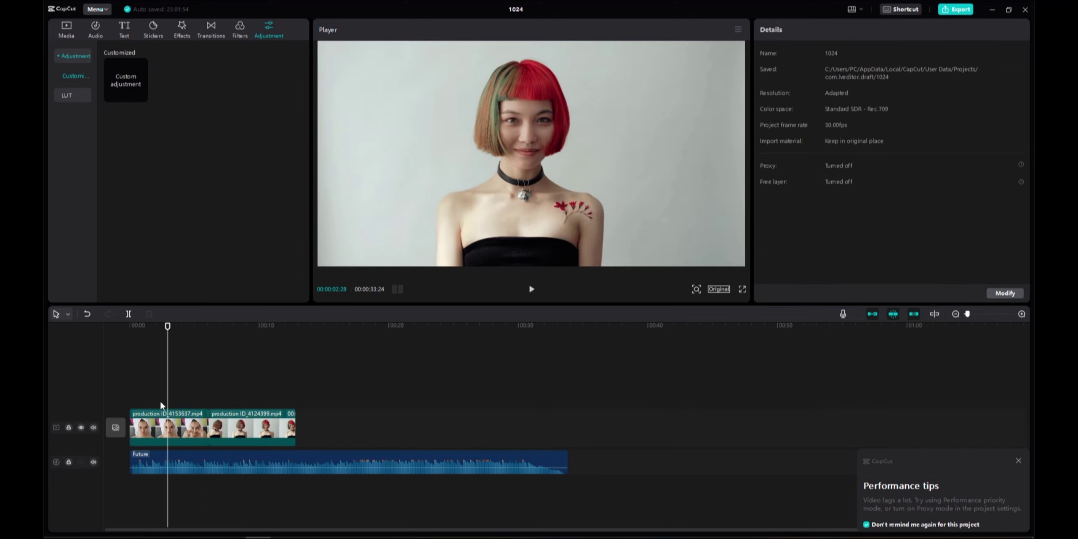
left_click(165, 423)
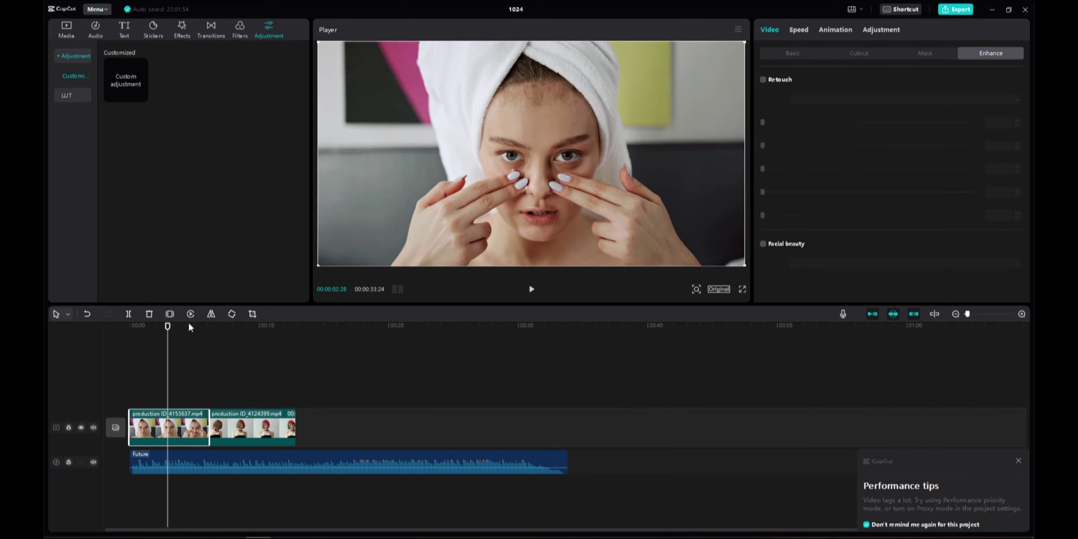
left_click_drag(168, 329, 188, 328)
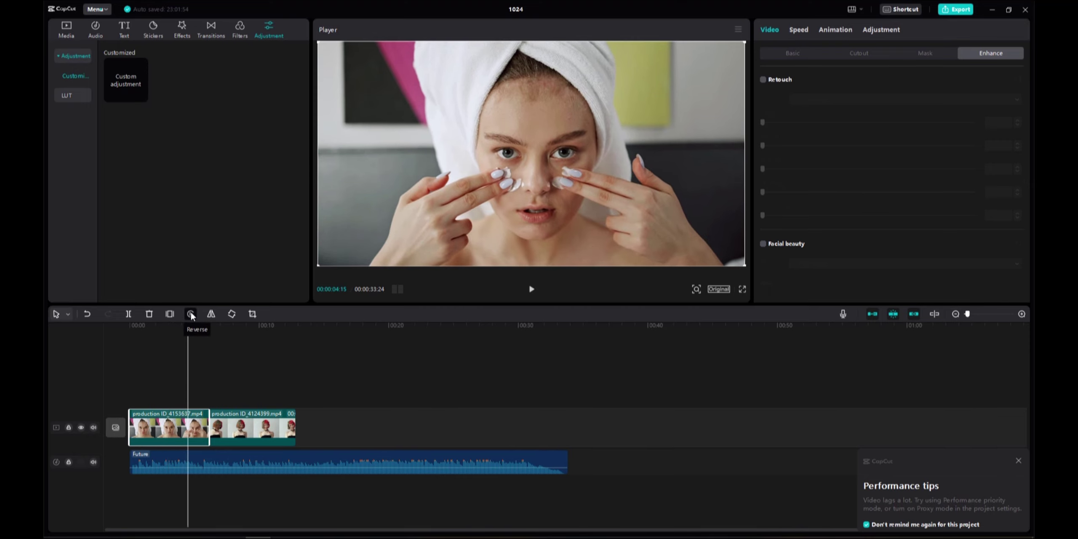
left_click(190, 313)
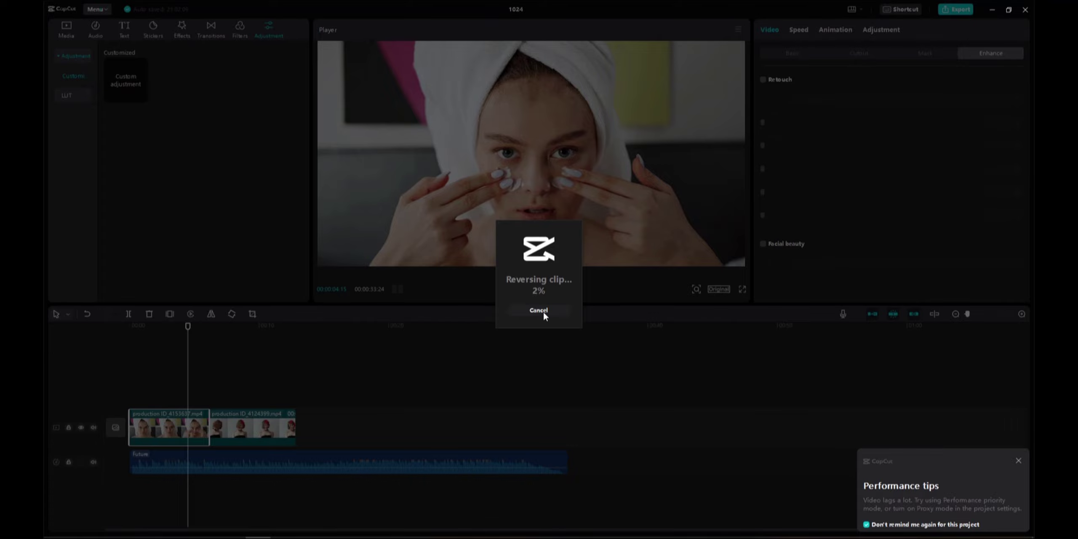
left_click(542, 311)
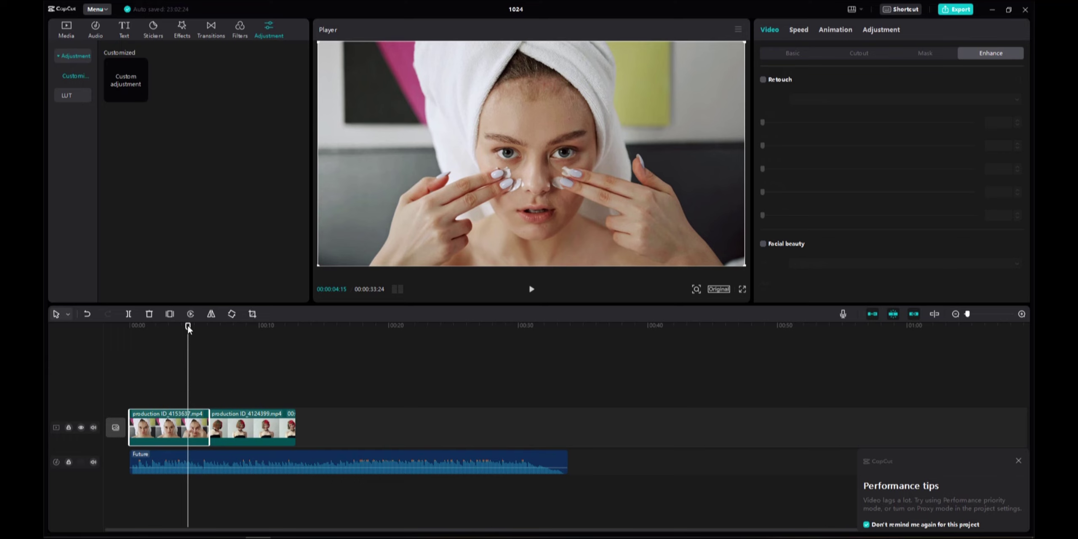
left_click_drag(188, 327, 255, 343)
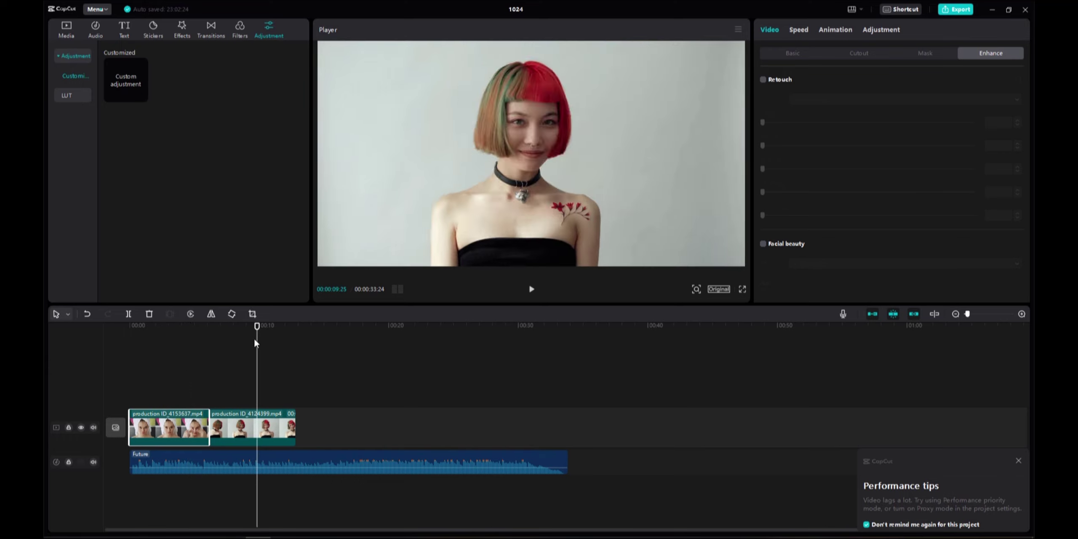
Toggle Mirror on and off for the red-hair clip, rotate it a full turn back upright, and open Crop.
left_click(239, 426)
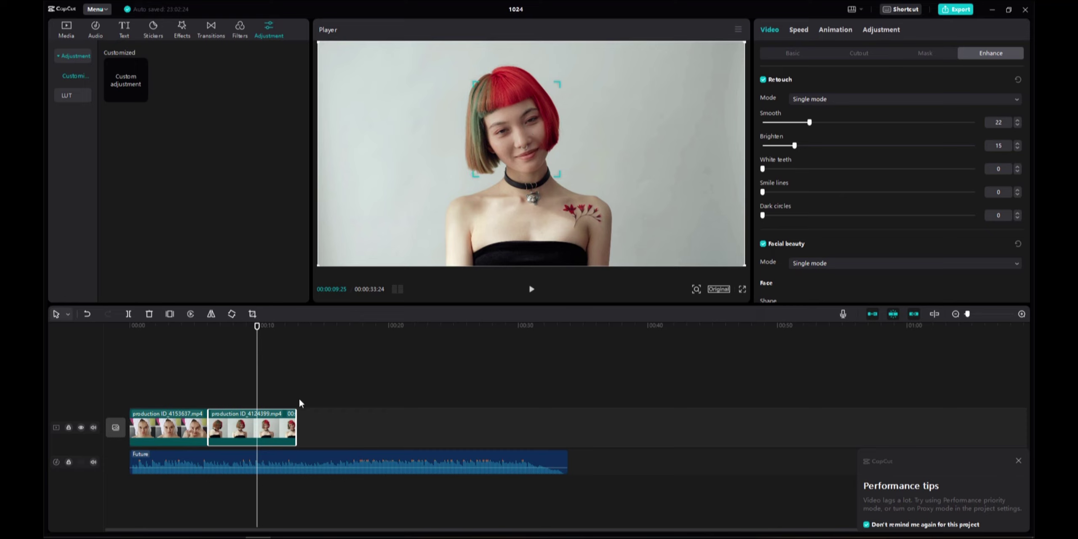
left_click(211, 315)
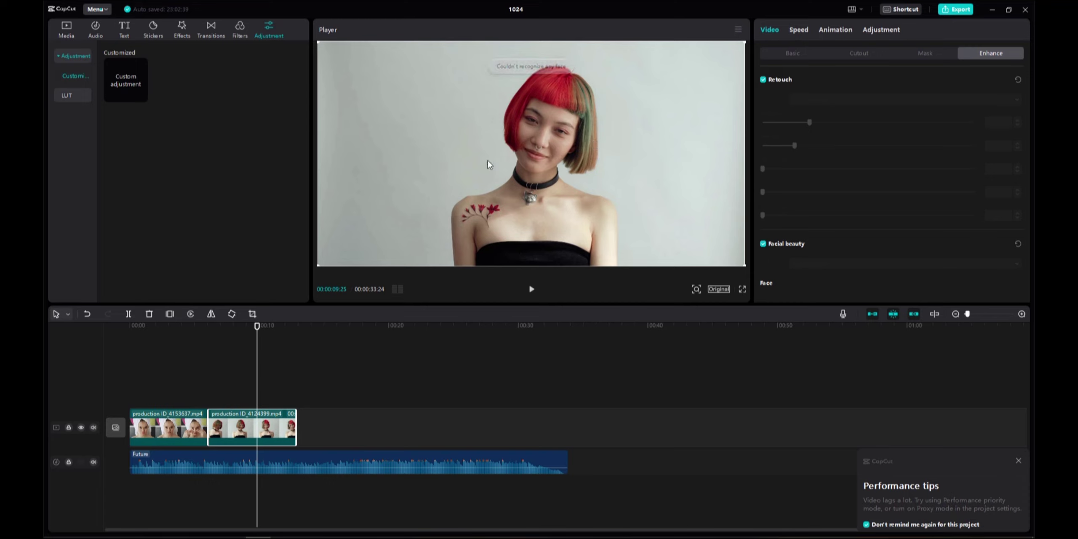
left_click(211, 315)
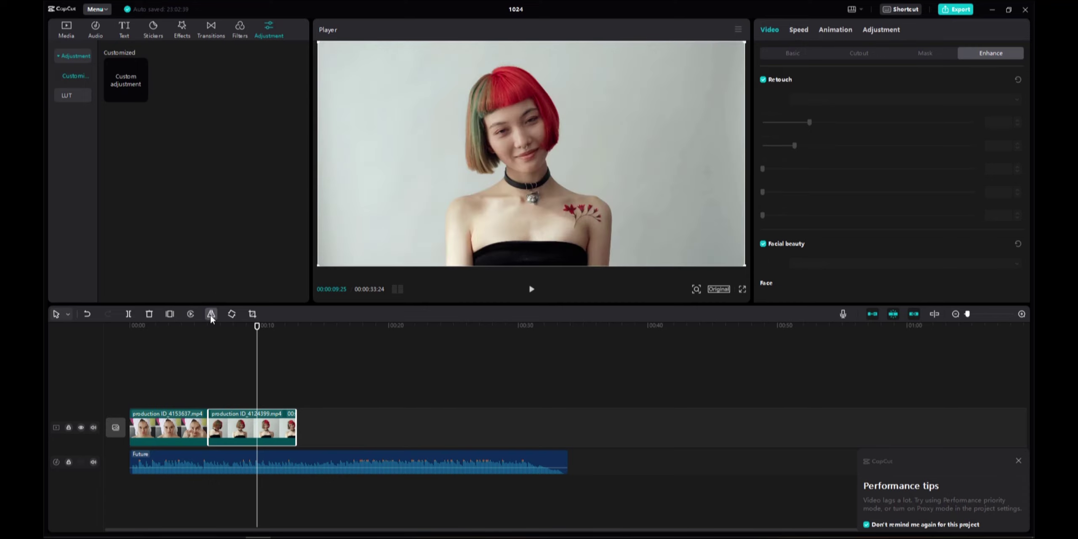
left_click(232, 313)
left_click(232, 313)
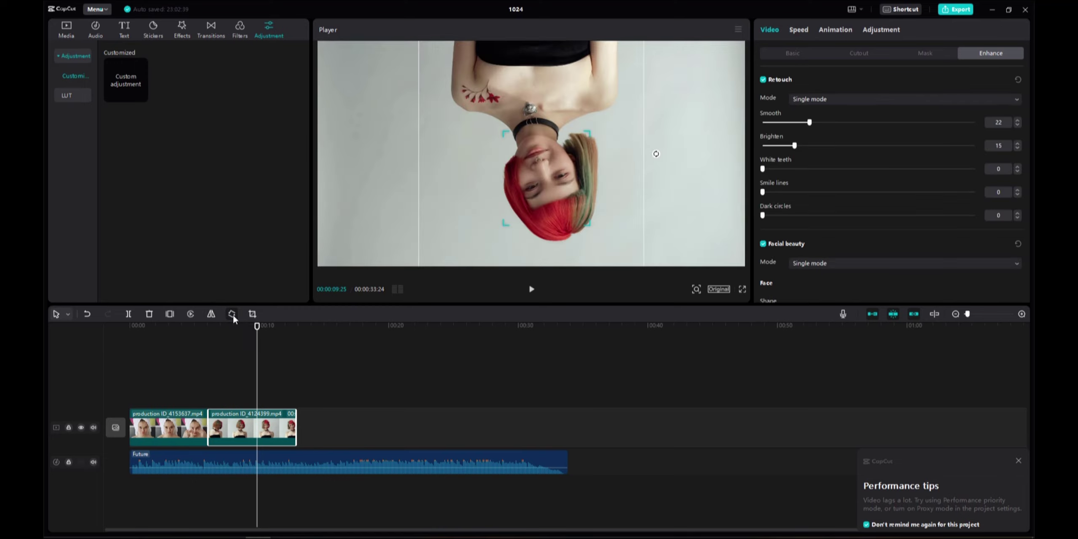
left_click(233, 314)
left_click(233, 314)
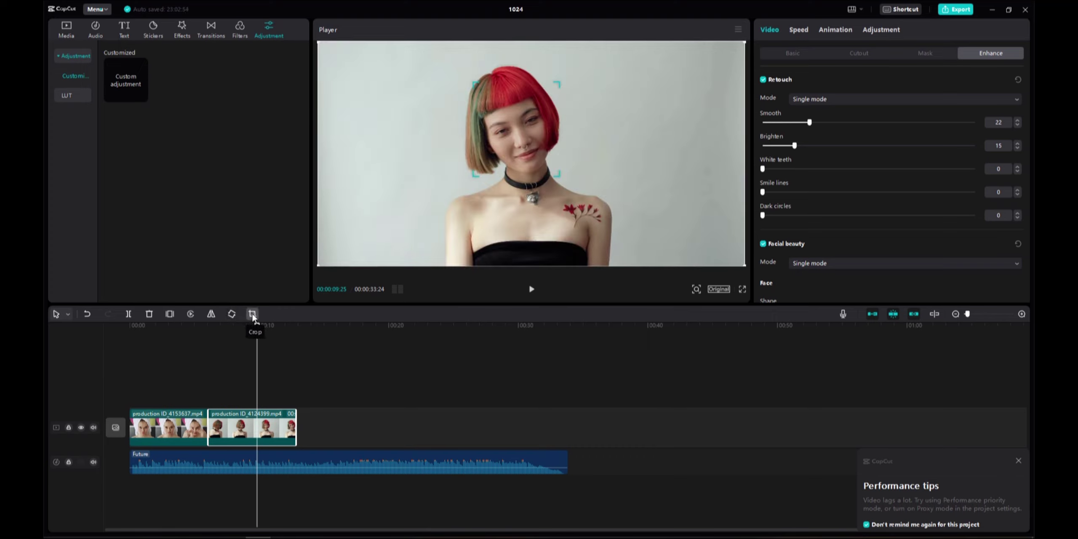
left_click(253, 314)
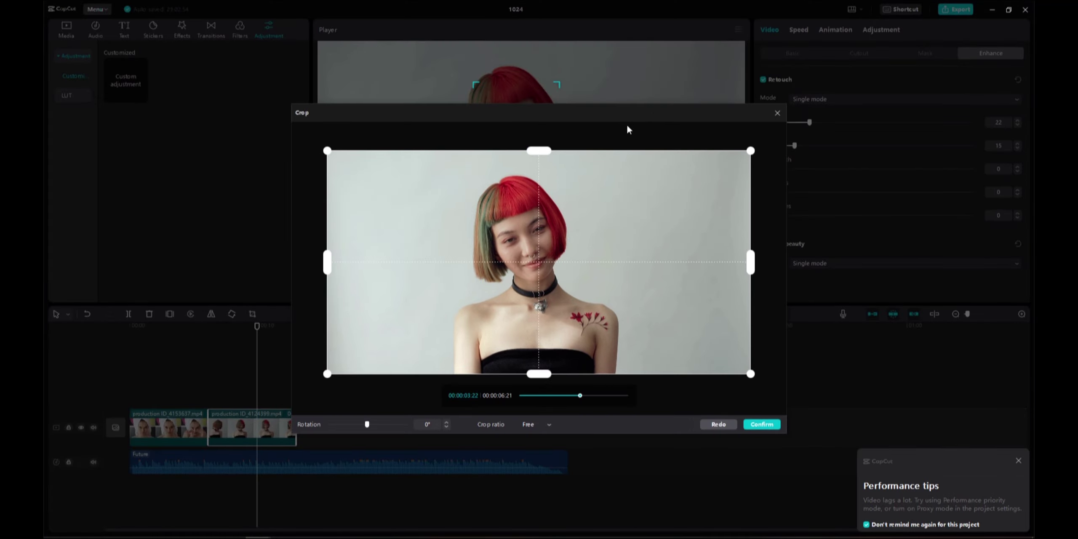
Crop the red-haired clip in from the top-right and left, confirm it, then undo the crop.
left_click_drag(750, 150, 702, 169)
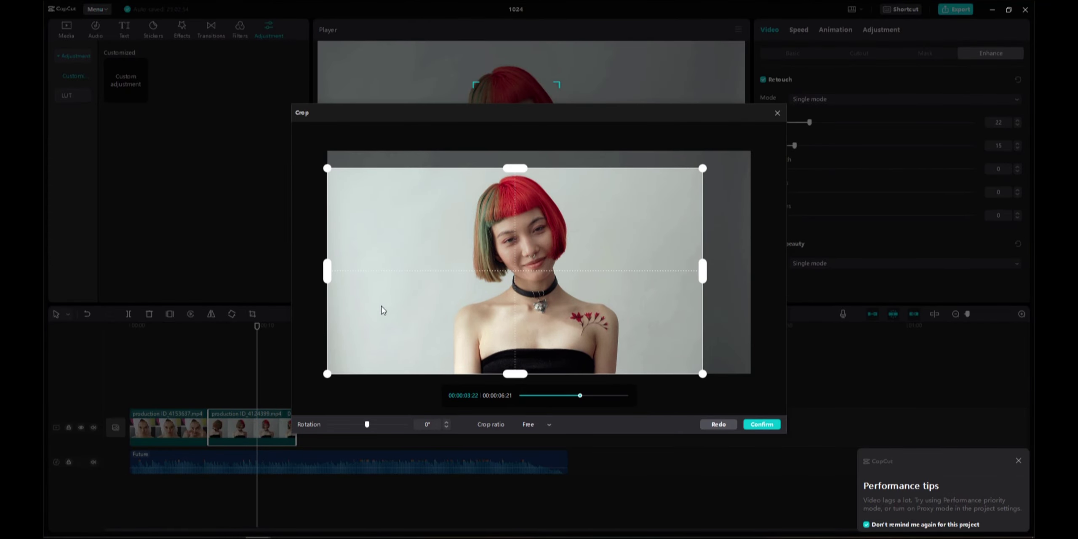
left_click_drag(328, 374, 378, 371)
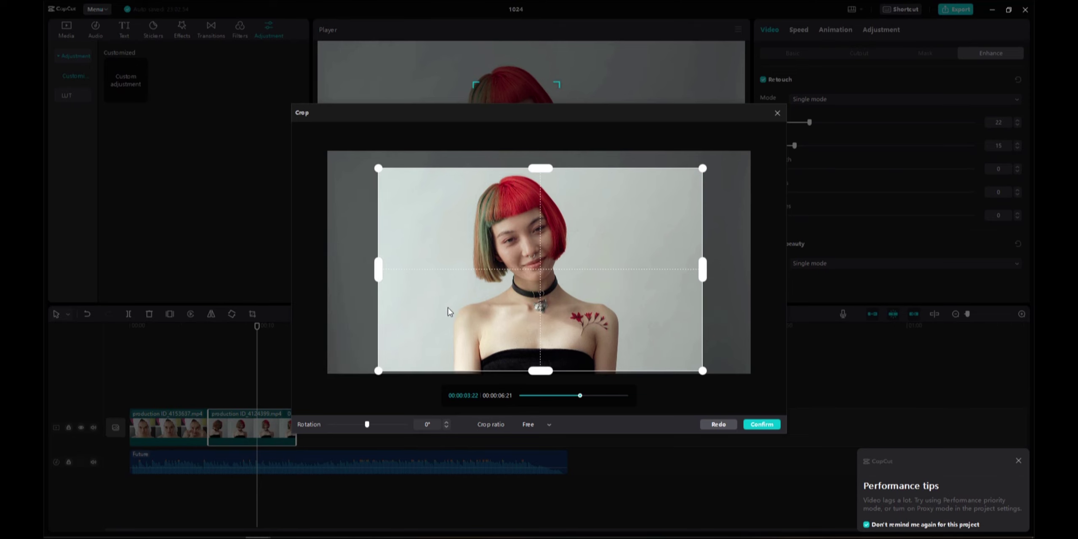
left_click(770, 424)
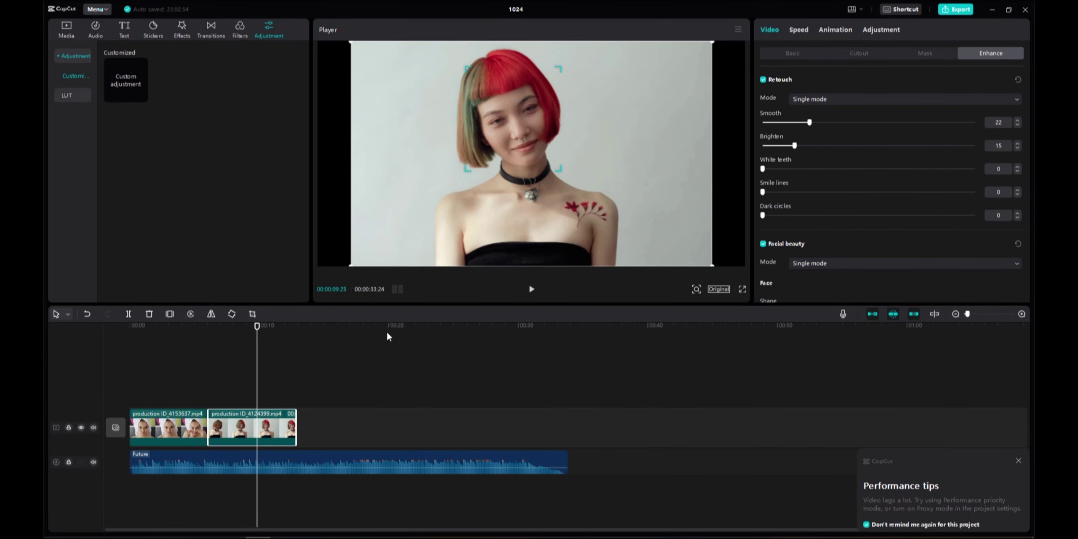
key("ctrl+z")
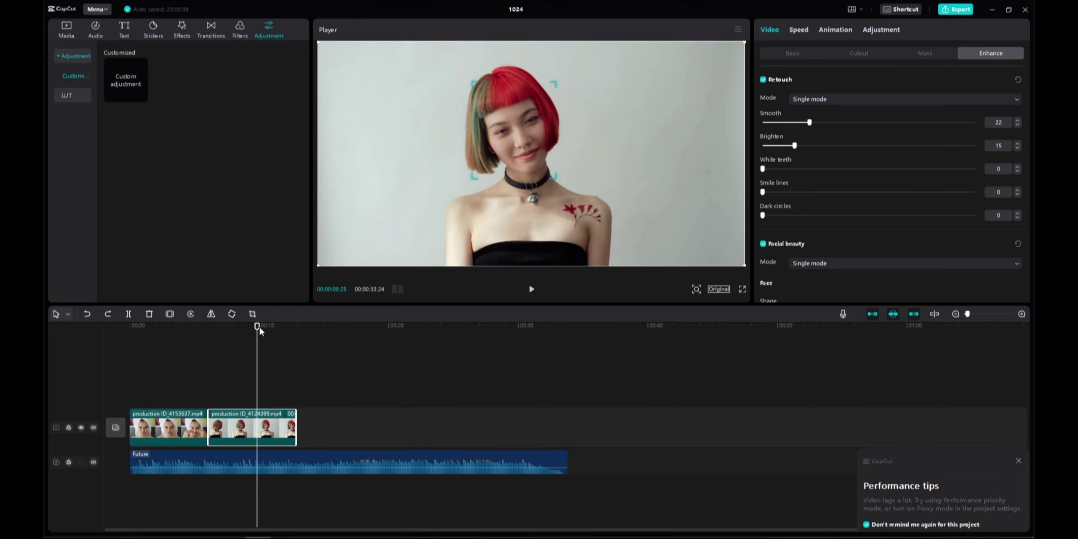
Scrub back to the opening towel clip near 00:00:01:02 and select it.
left_click_drag(260, 331, 254, 331)
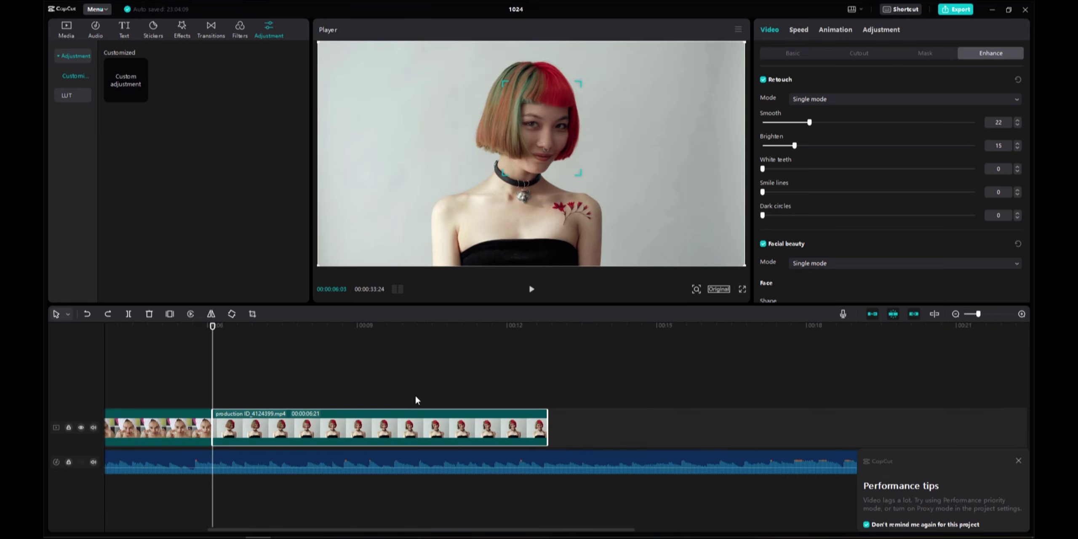
left_click(247, 359)
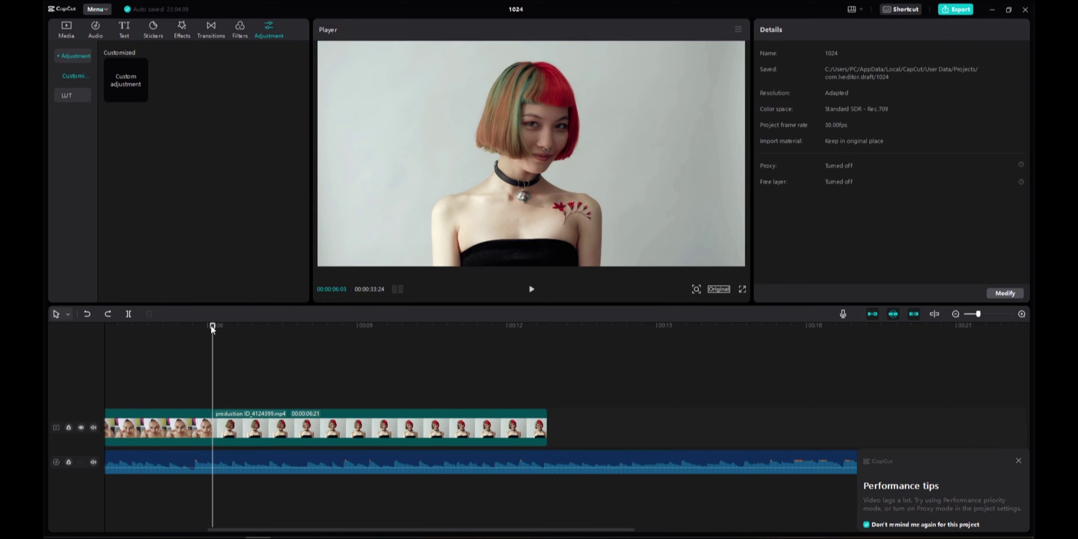
left_click_drag(212, 326, 186, 345)
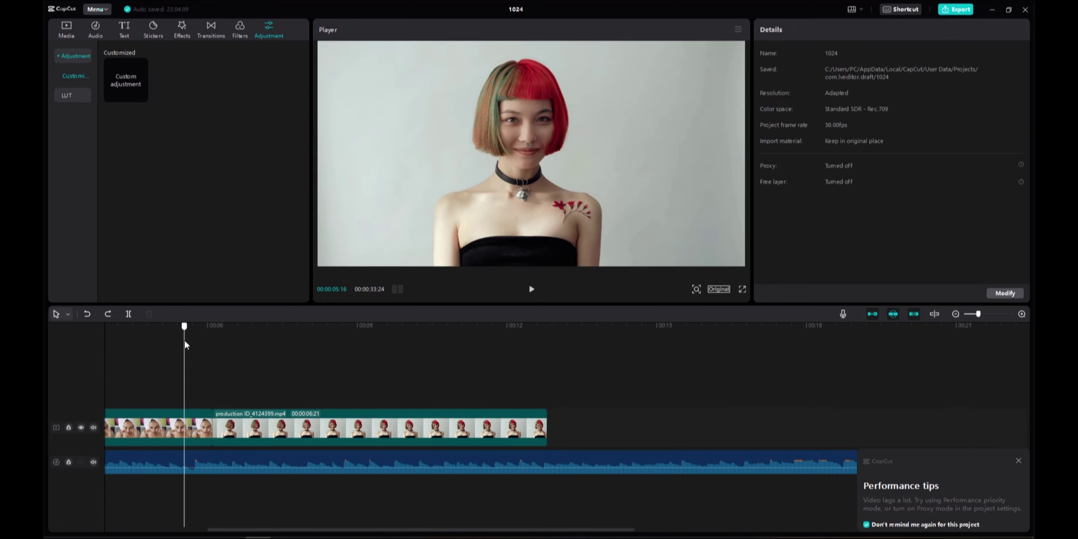
left_click(168, 426)
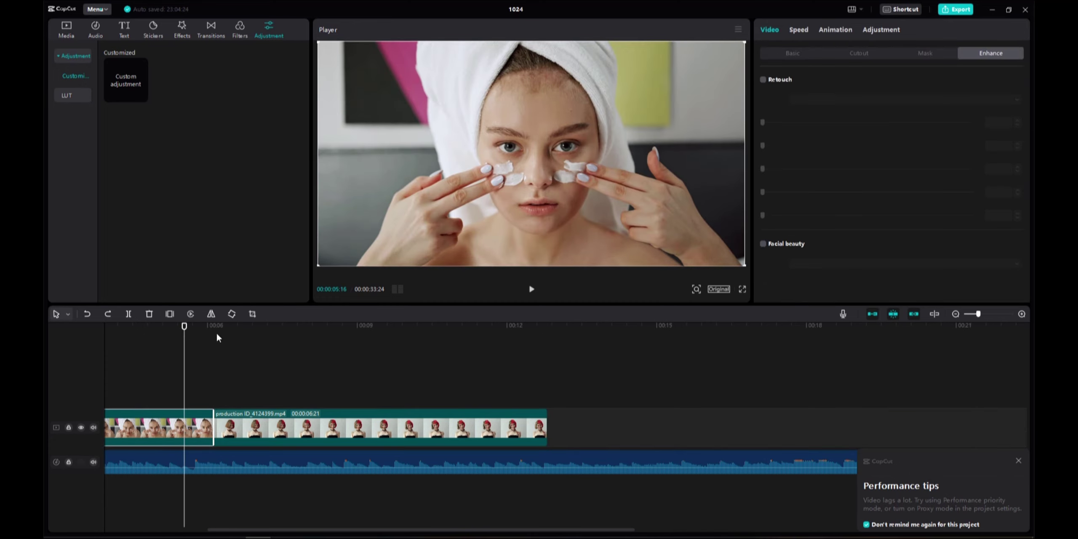
scroll(129, 337, "left", 5)
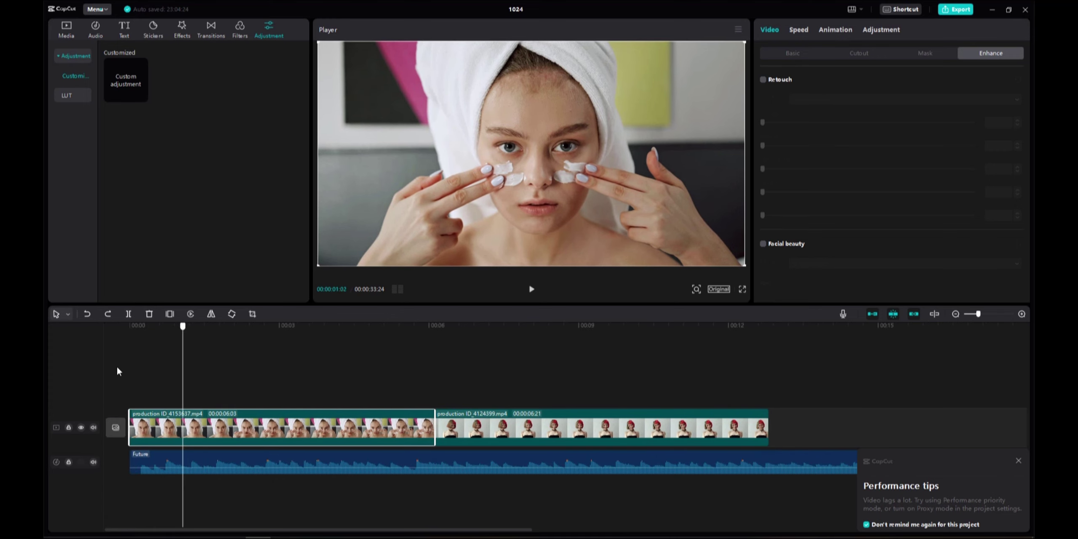
Split the first clip at three points near its end with the blade tool.
left_click(189, 365)
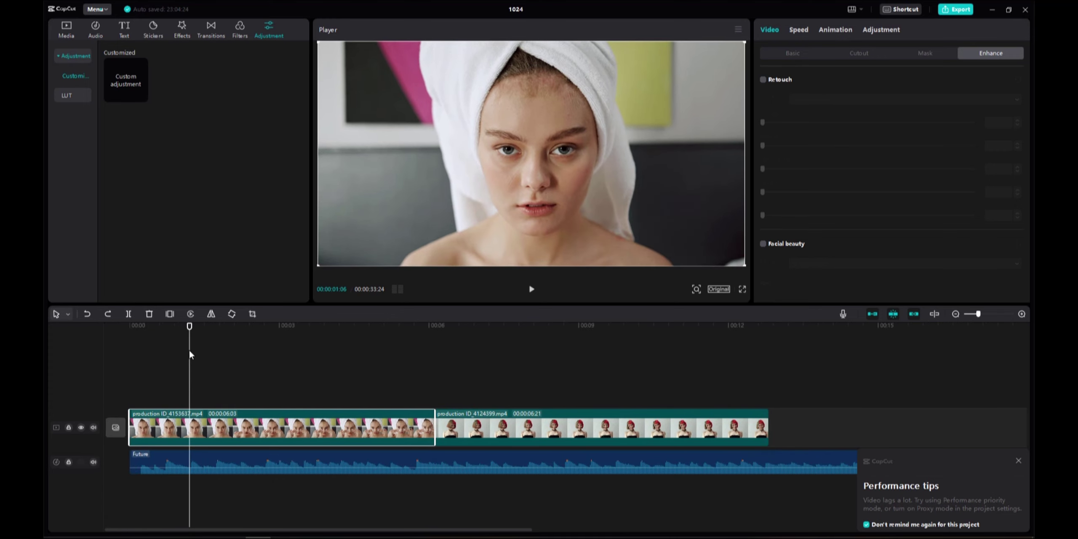
key("b")
left_click(356, 419)
left_click(293, 421)
left_click(243, 421)
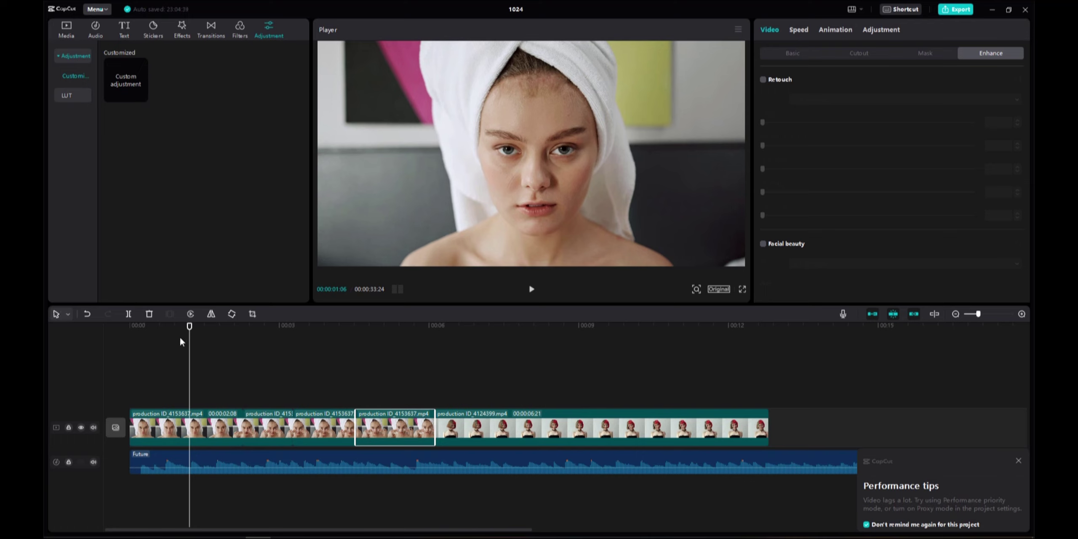
Delete the extra clip pieces, leaving the 00:00:02:08 towel clip followed by the red-hair clip.
left_click_drag(408, 386, 256, 438)
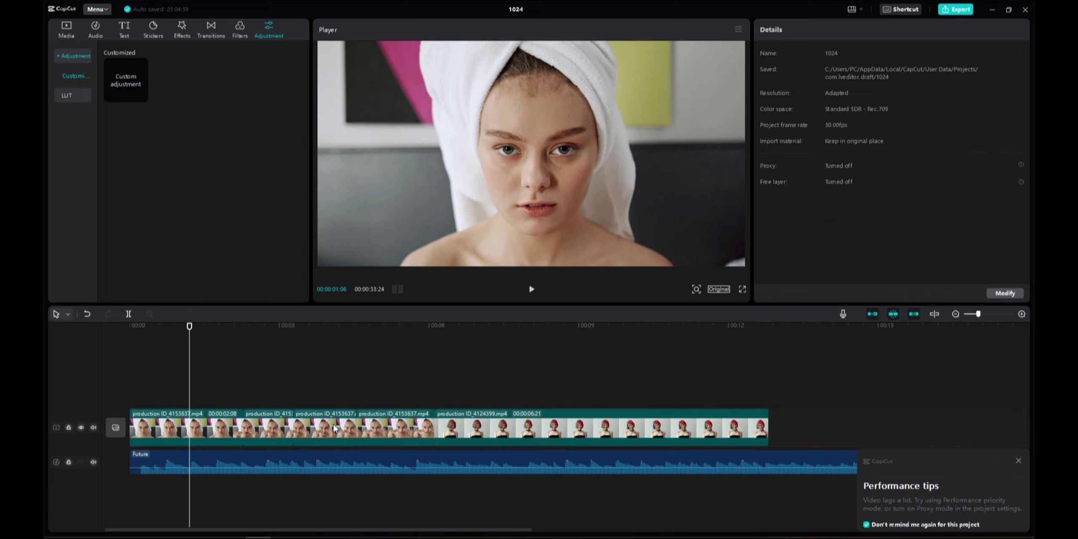
left_click(375, 389)
left_click(317, 438)
key("Delete")
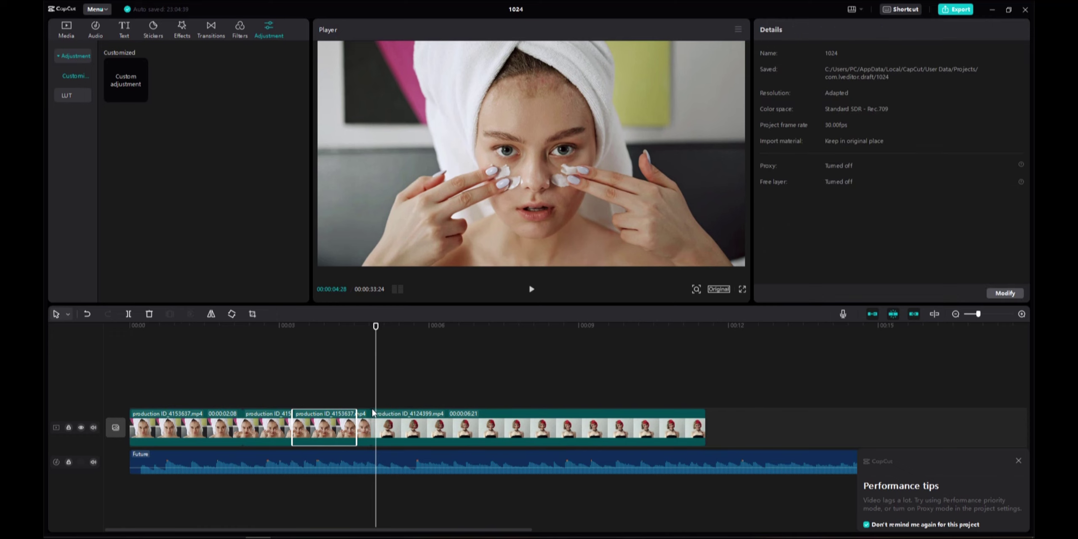
left_click_drag(345, 380, 246, 433)
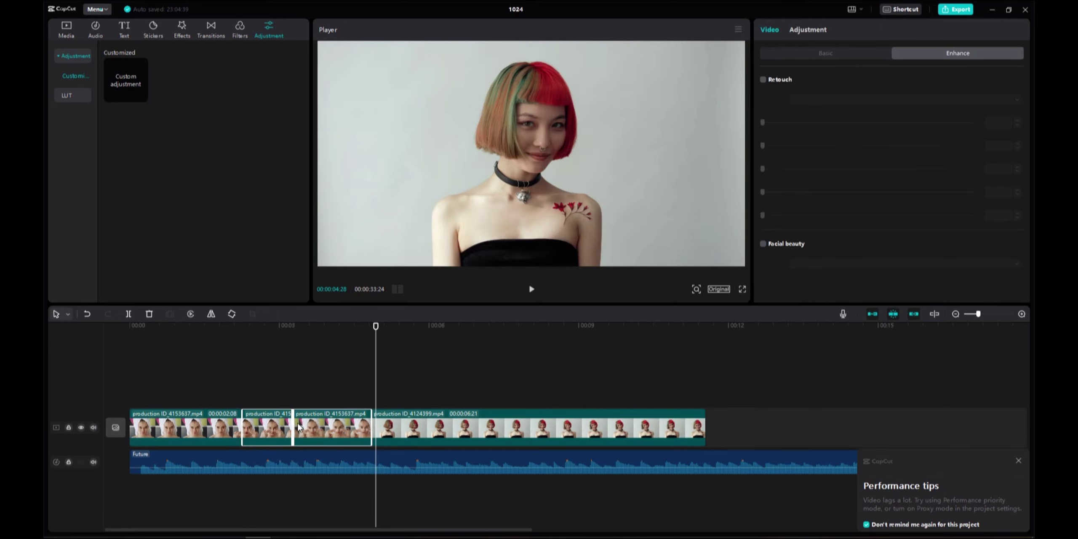
key("Delete")
left_click_drag(376, 329, 194, 349)
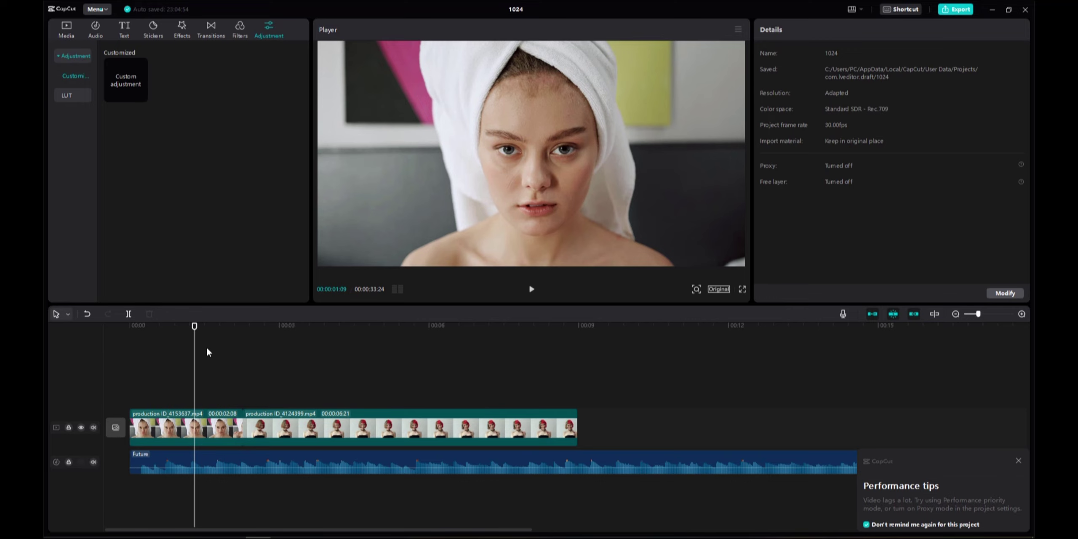
left_click_drag(194, 328, 251, 350)
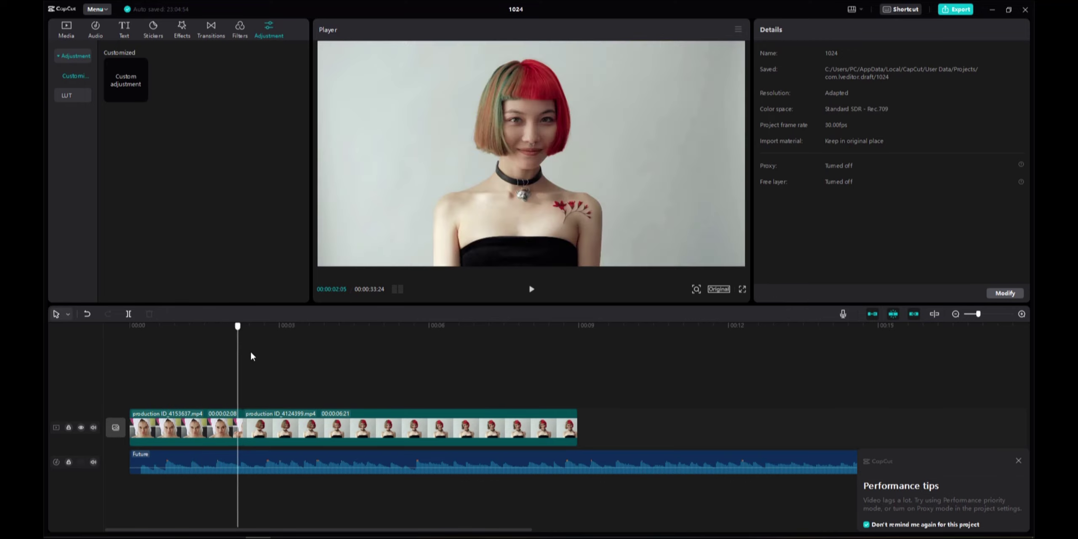
left_click(312, 429)
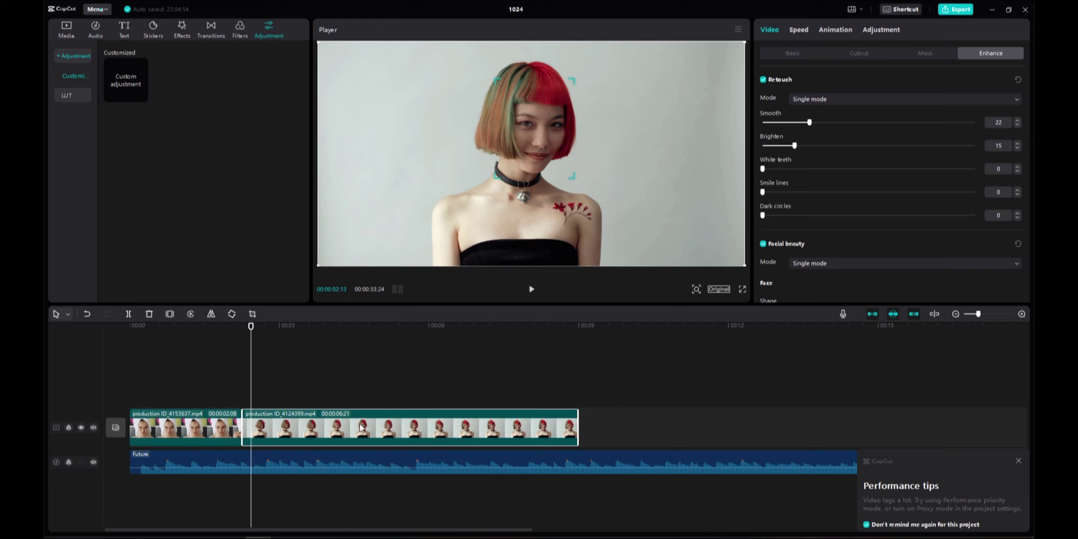
mouse_move(253, 329)
left_mouse_down()
mouse_move(552, 375)
mouse_move(281, 369)
left_mouse_up()
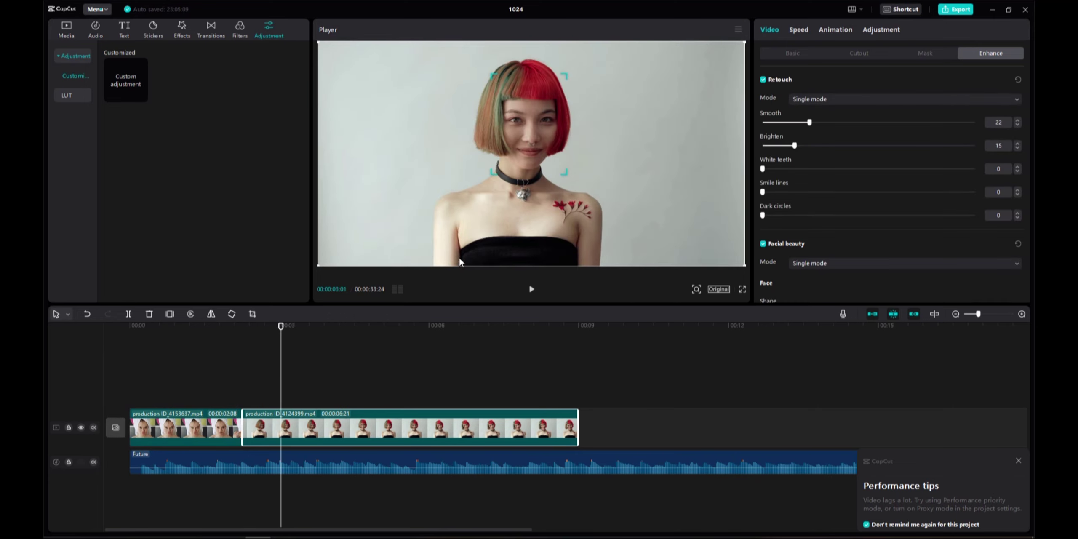
left_click(429, 419)
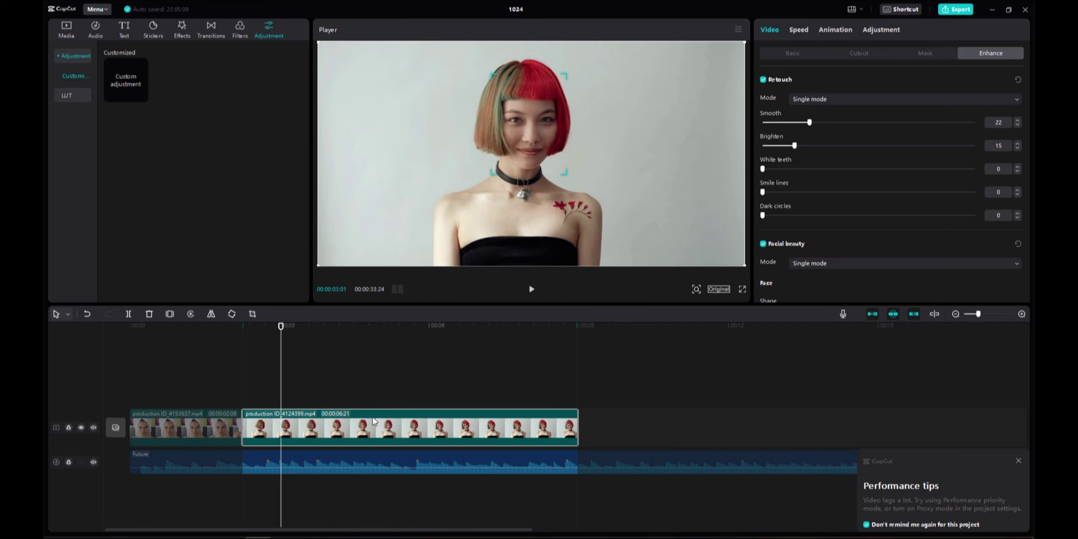
key("ctrl+z")
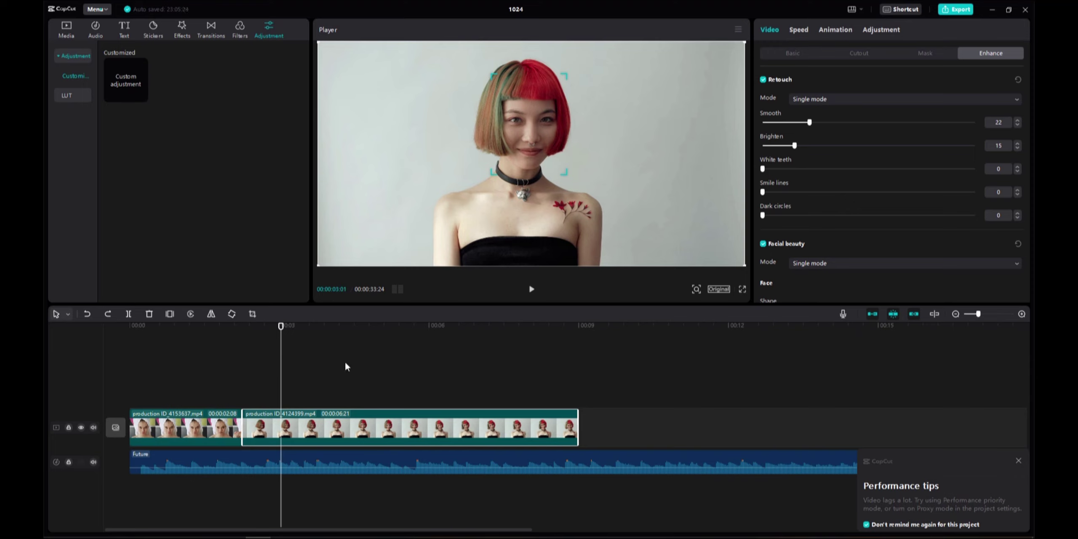
left_click_drag(282, 328, 149, 331)
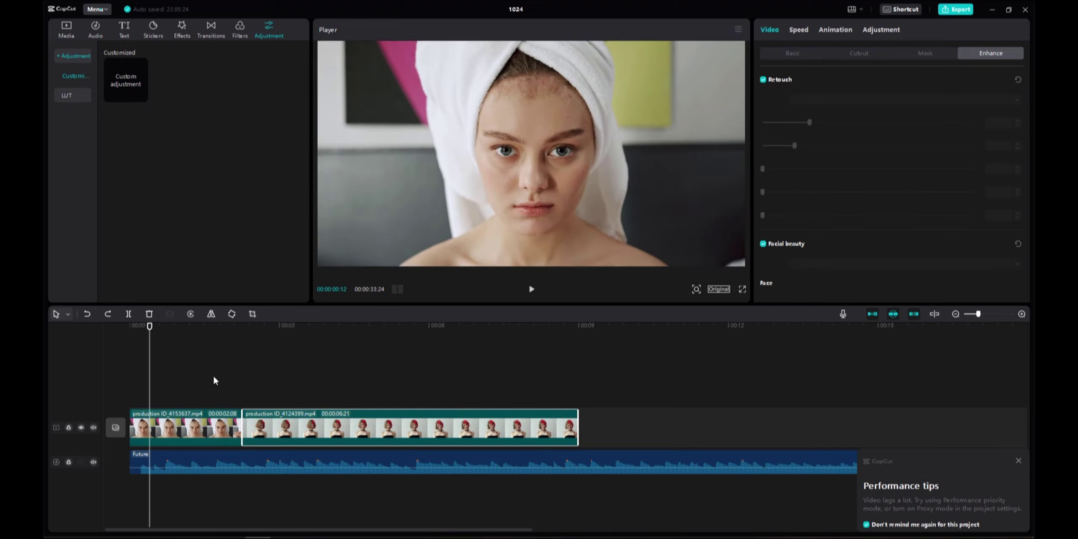
left_click_drag(159, 323, 193, 350)
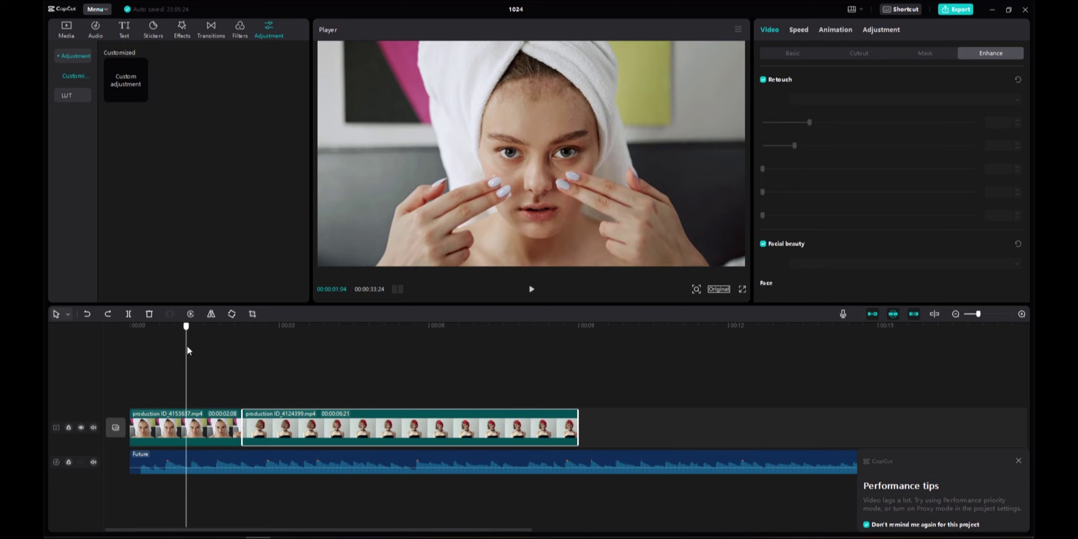
key("i")
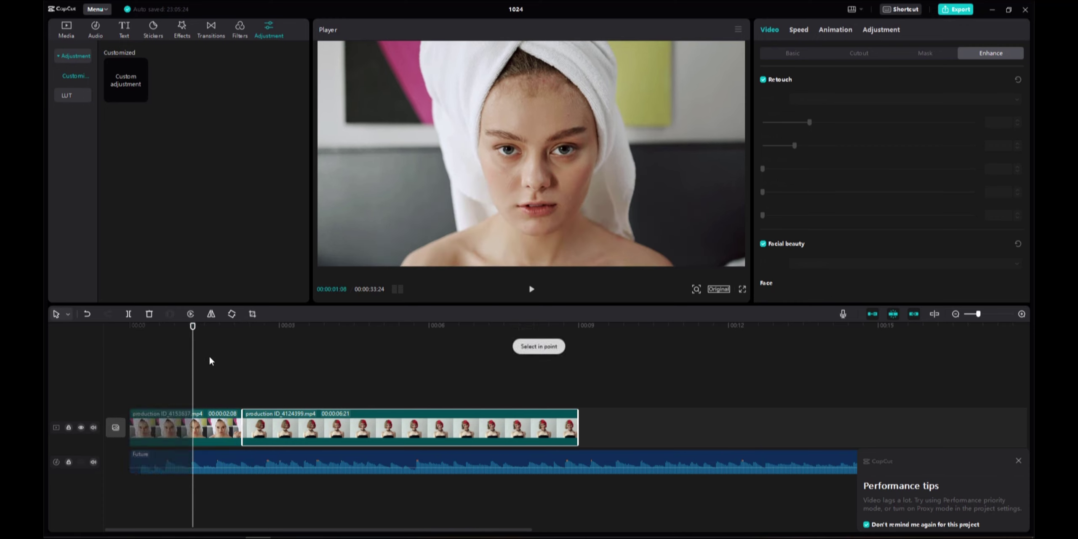
left_click_drag(197, 331, 349, 329)
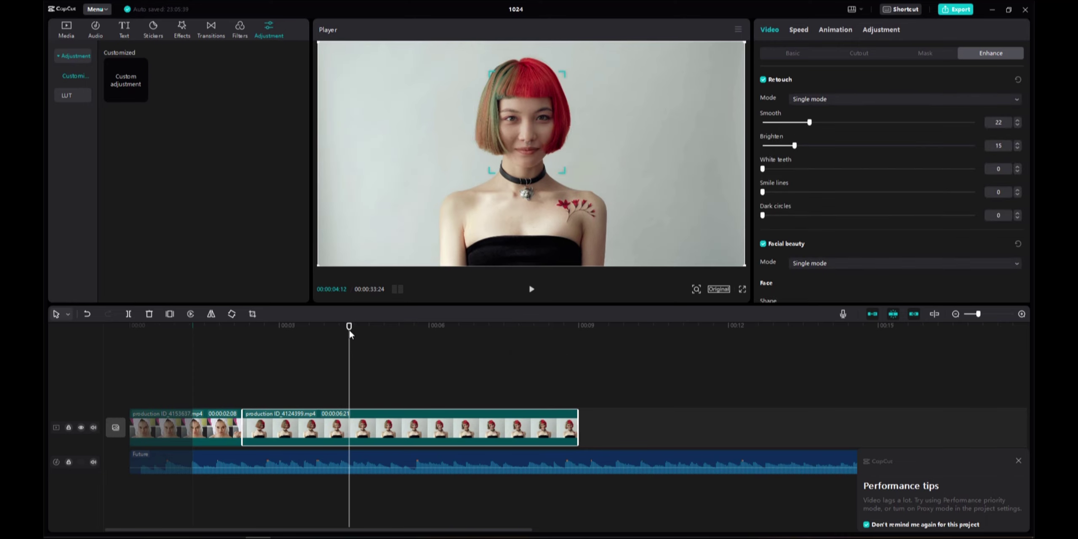
key("o")
left_click_drag(351, 327, 351, 335)
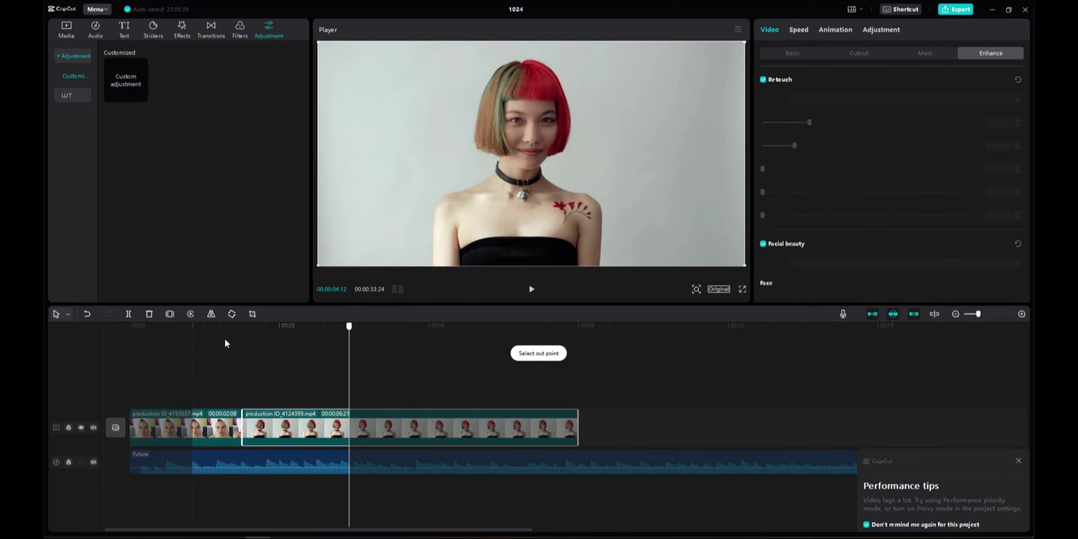
left_click_drag(351, 336, 221, 337)
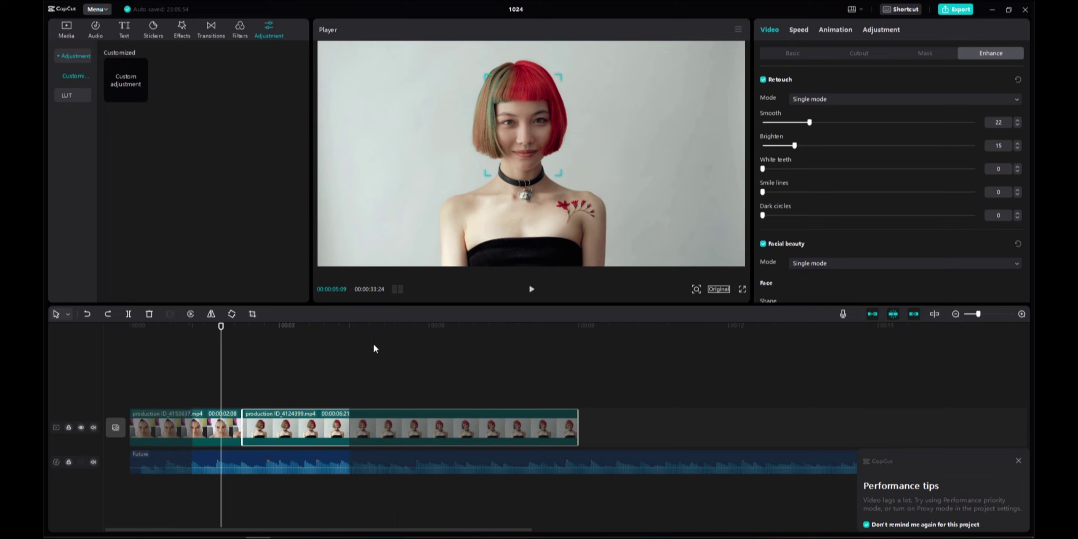
key("ctrl+z")
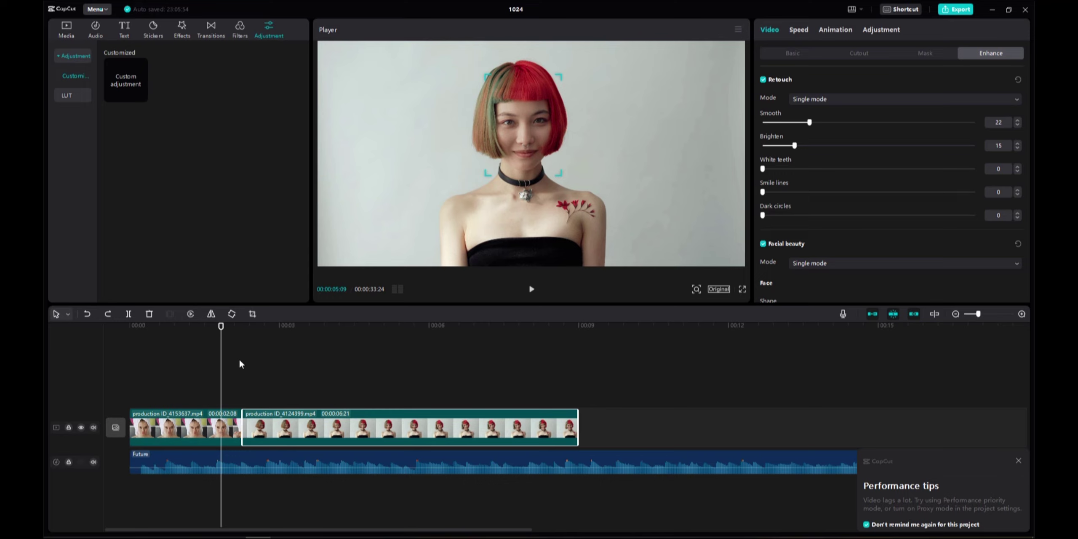
key("i")
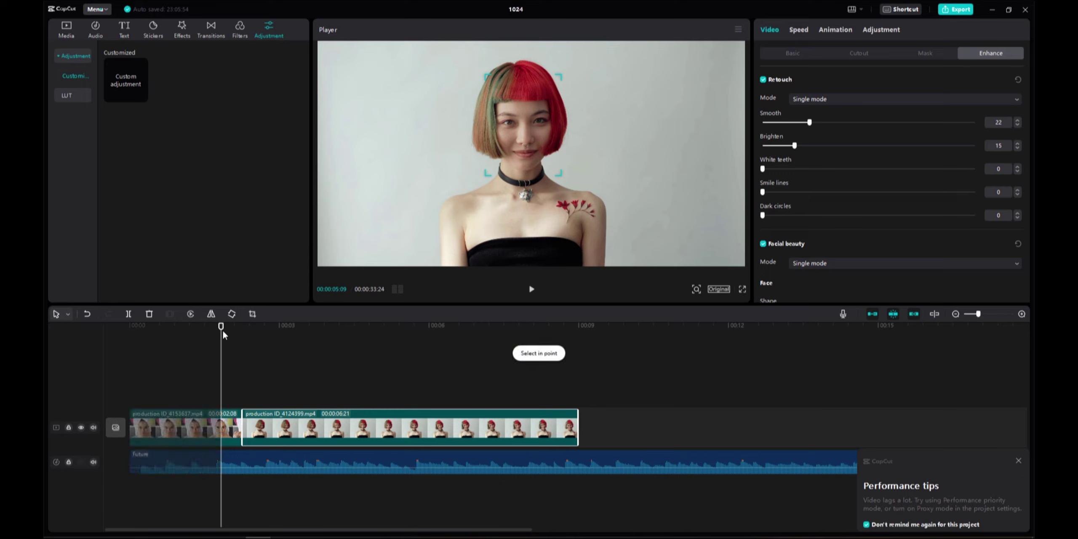
mouse_move(221, 326)
left_mouse_down()
mouse_move(429, 326)
mouse_move(380, 328)
left_mouse_up()
key("i")
key("o")
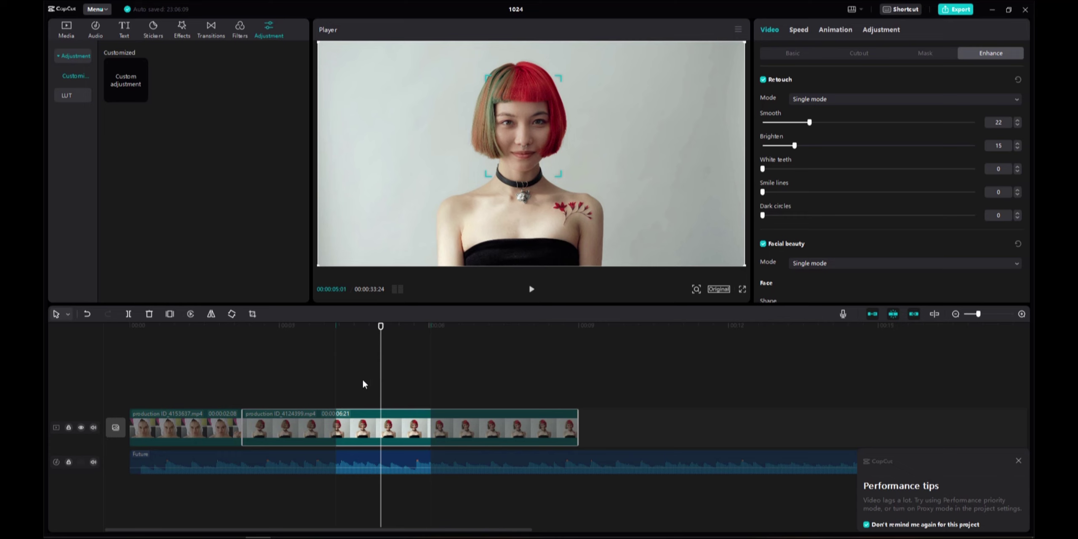
key("alt+x")
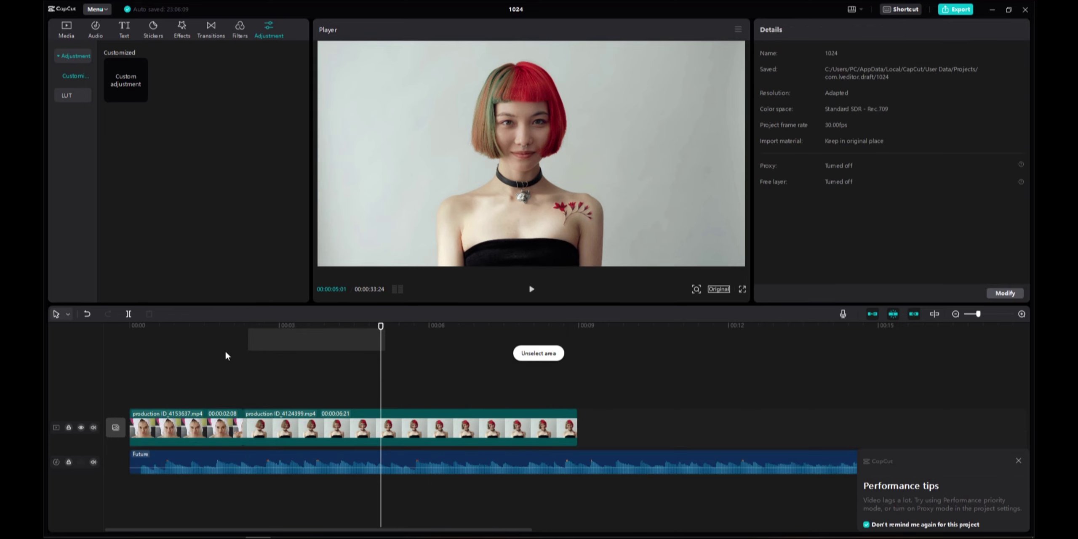
Preview frames from the start to about five seconds, then select the Future music track.
left_click_drag(385, 328, 182, 352)
left_click(156, 353)
left_click(283, 358)
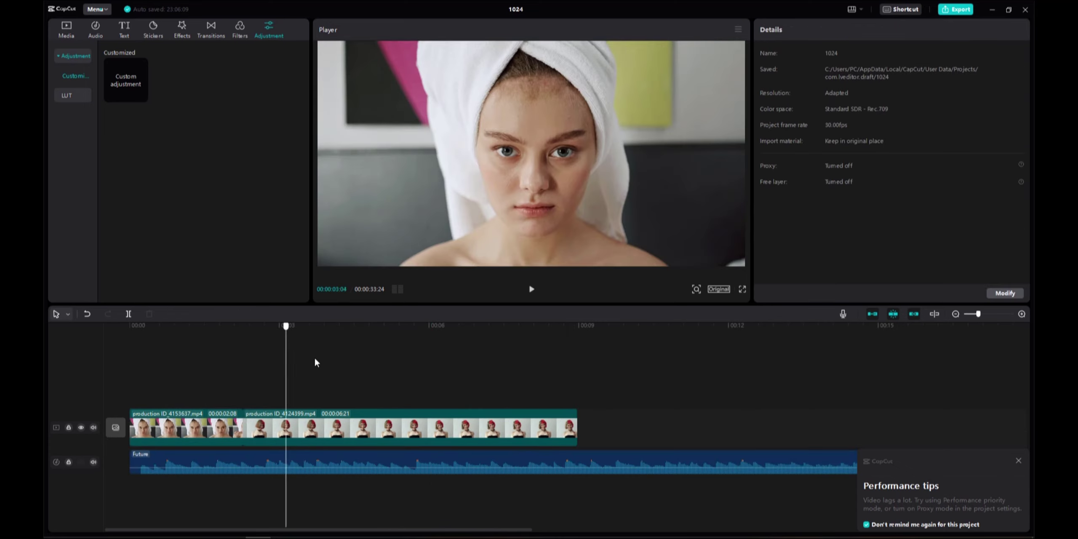
left_click(329, 354)
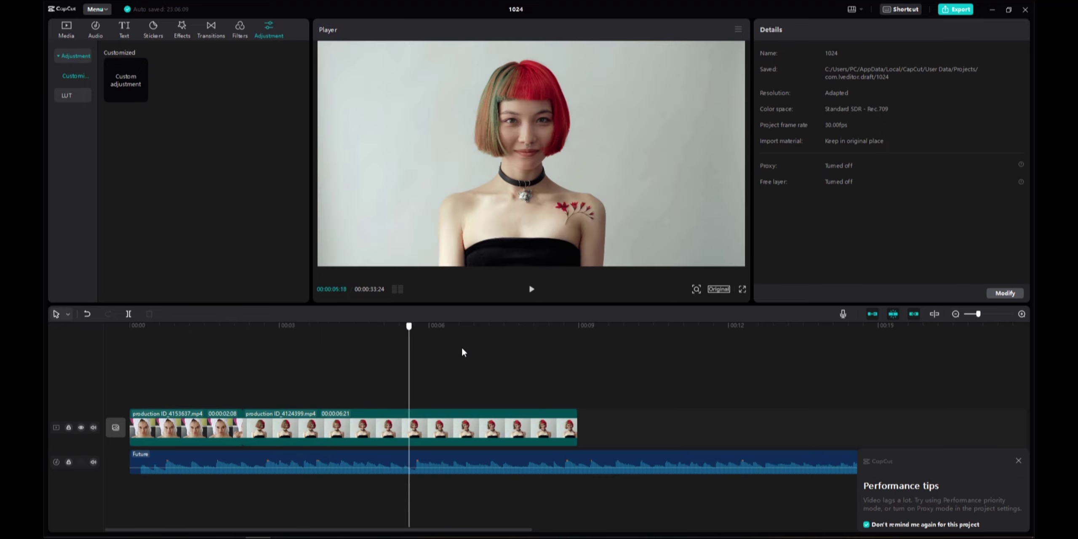
left_click(382, 375)
left_click(446, 375)
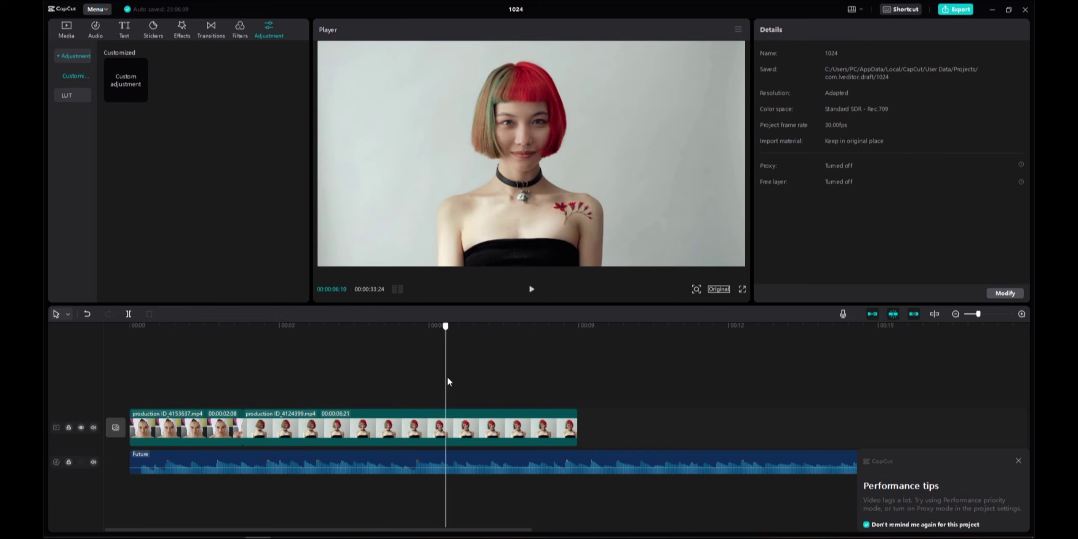
left_click(372, 377)
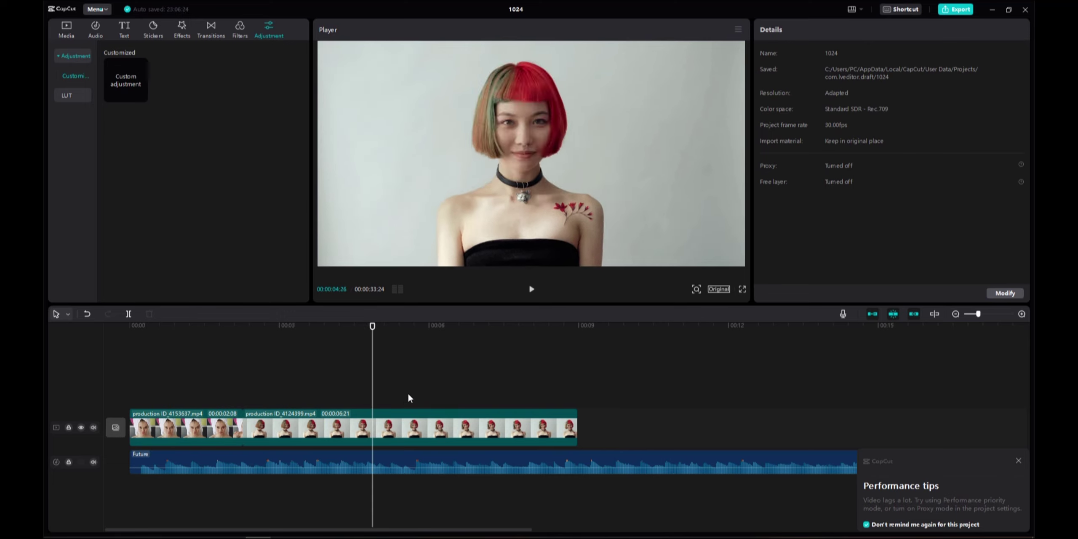
left_click(307, 456)
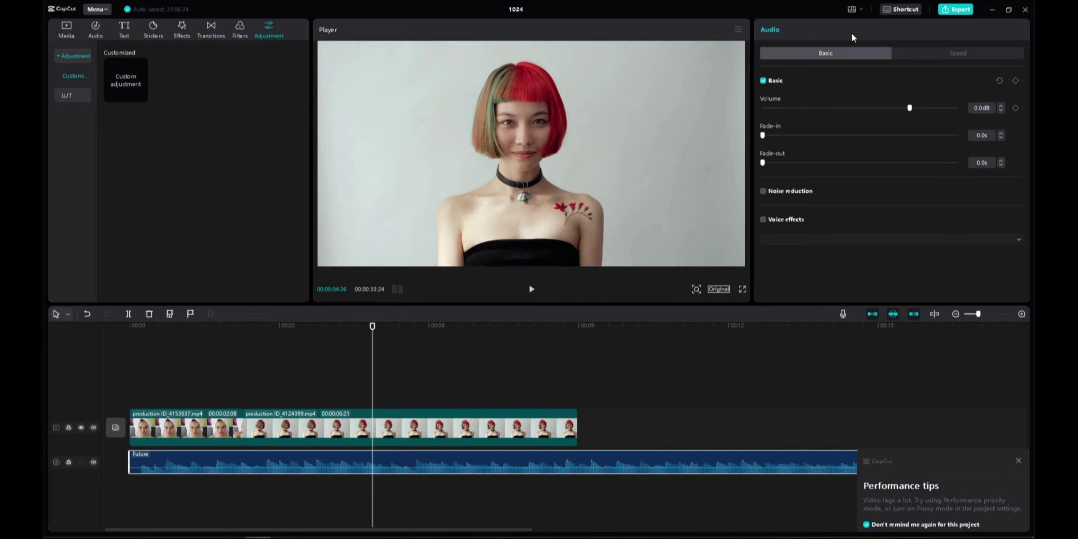
Check the Future track's Speed settings and return to Basic, leaving volume at 0.0dB.
left_click(943, 54)
left_click(859, 53)
left_click(935, 55)
left_click(857, 50)
mouse_move(909, 109)
left_mouse_down()
mouse_move(756, 106)
mouse_move(973, 110)
mouse_move(909, 109)
left_mouse_up()
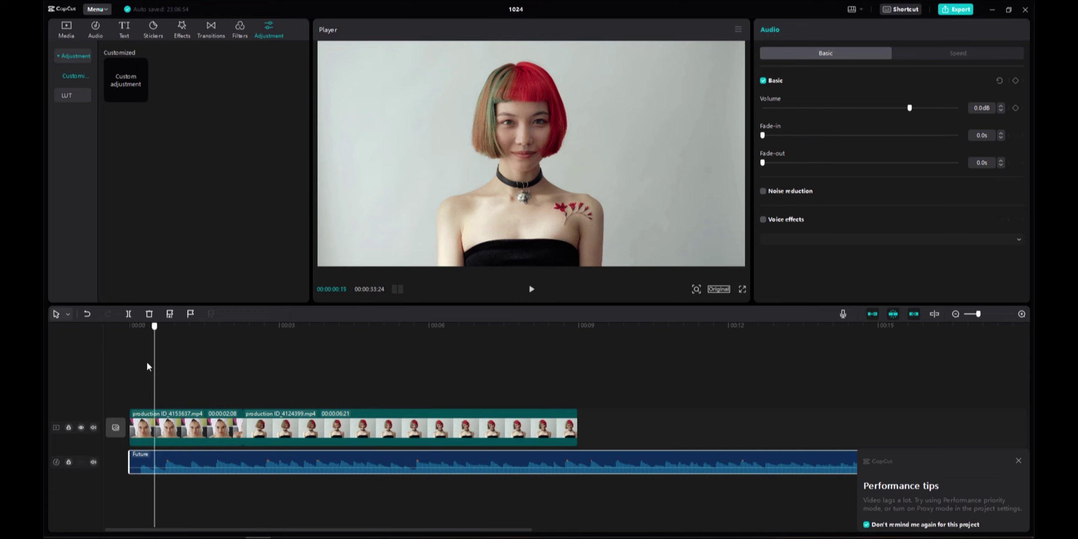
Set the Future track's fade-in to 4.5s.
left_click_drag(372, 328, 139, 361)
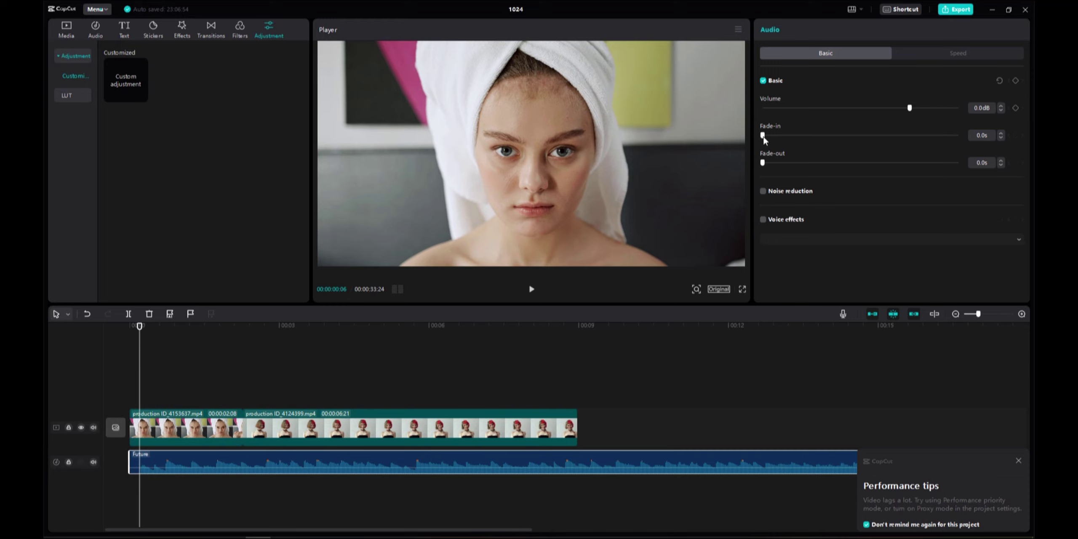
left_click_drag(762, 135, 850, 135)
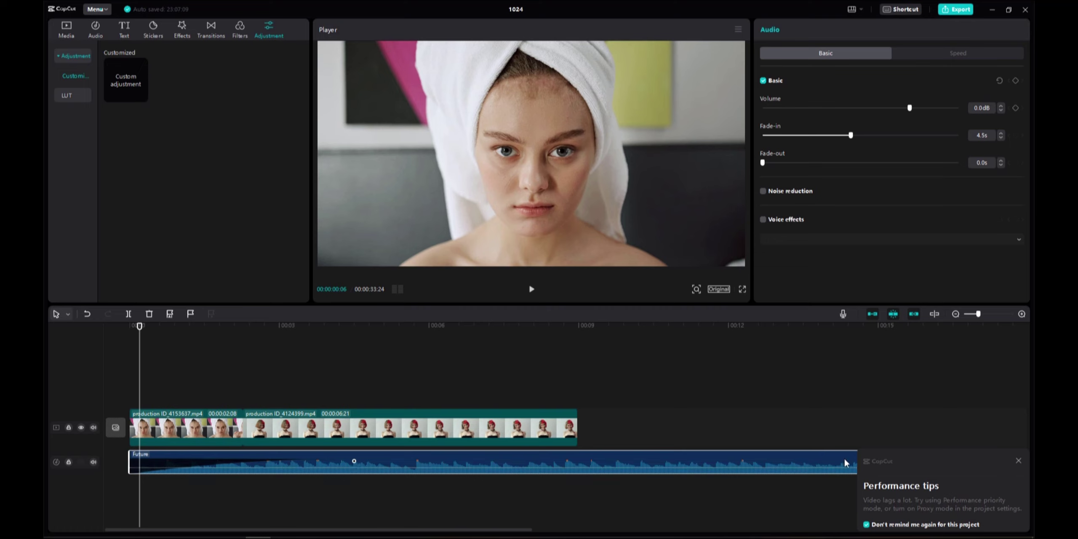
left_click_drag(442, 530, 562, 531)
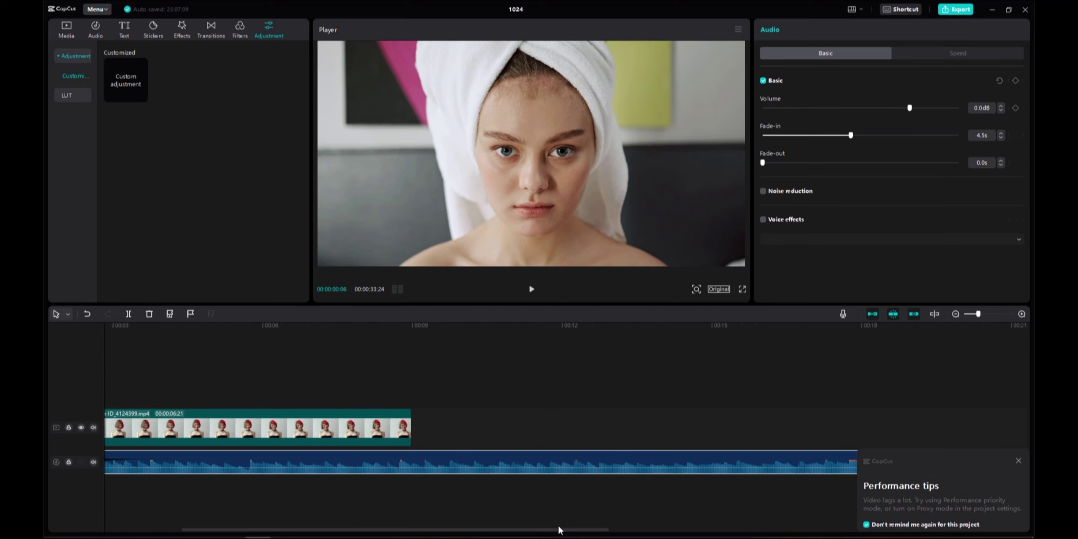
scroll(547, 531, "left", 5)
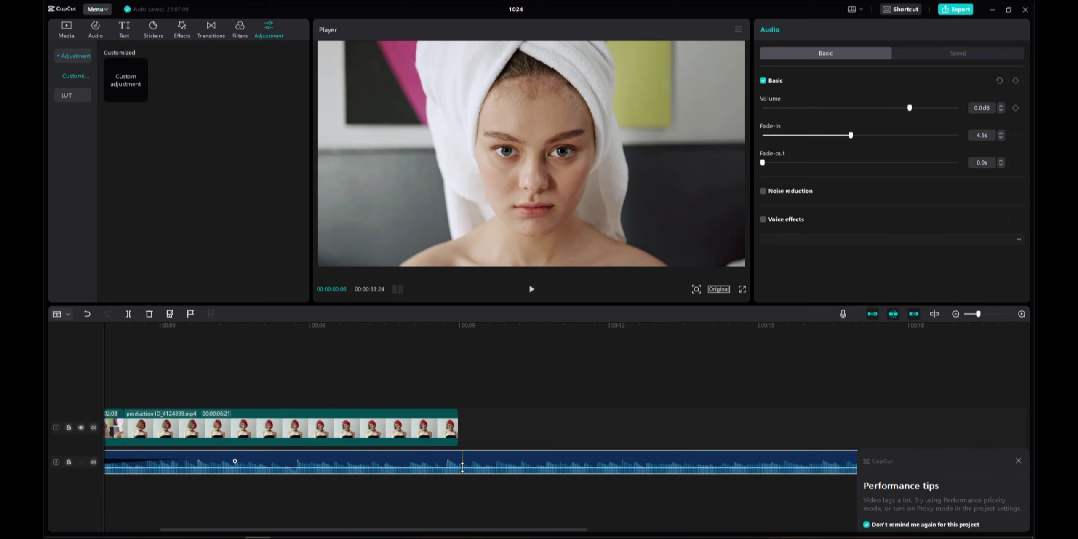
Cut the Future audio where the video ends and delete the leftover part.
left_click_drag(466, 463, 467, 459)
left_click(466, 458)
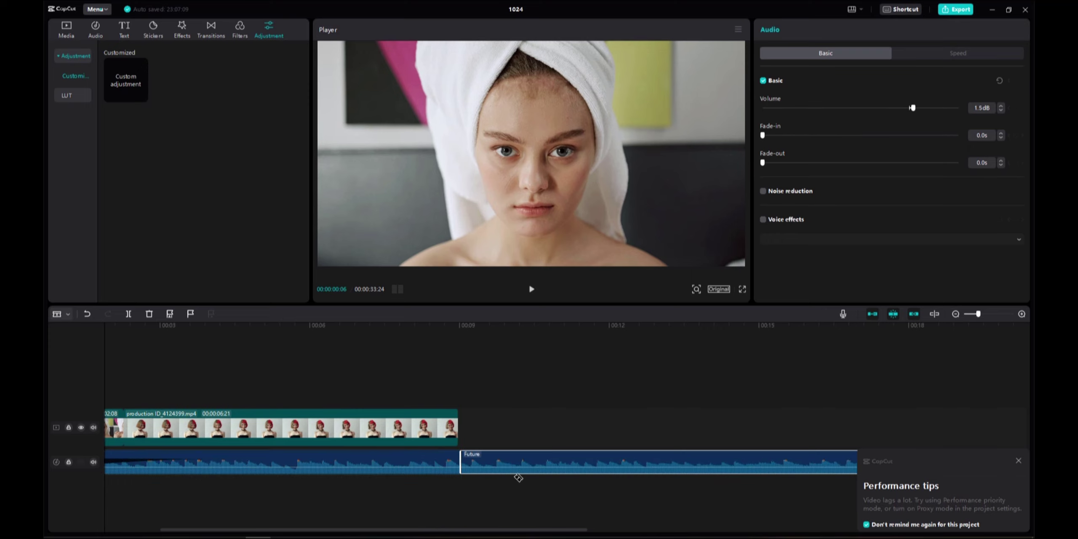
key("a")
key("Delete")
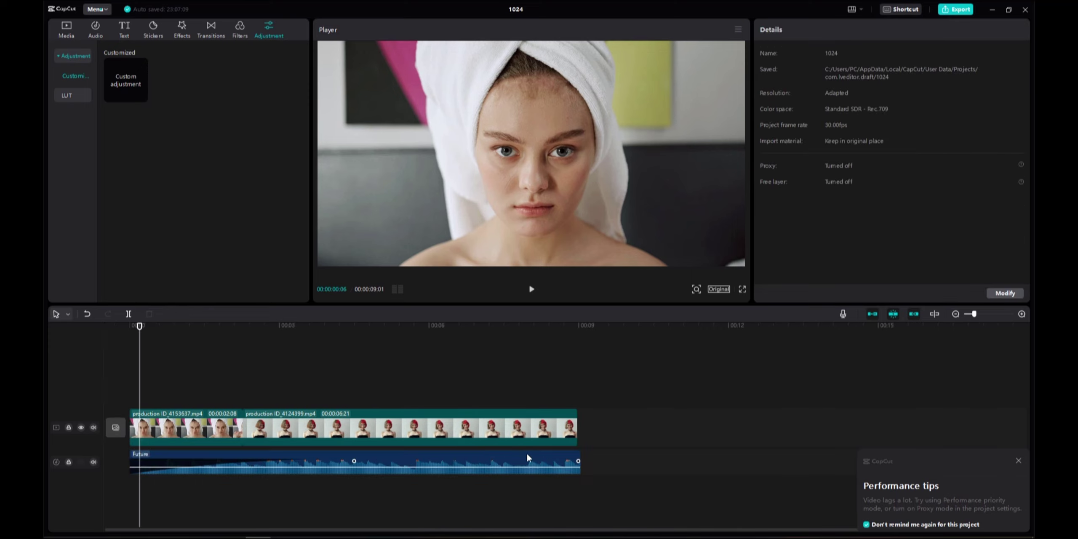
Give the Future audio a 3.7s fade-out and preview through to the video's end.
left_click_drag(140, 326, 190, 326)
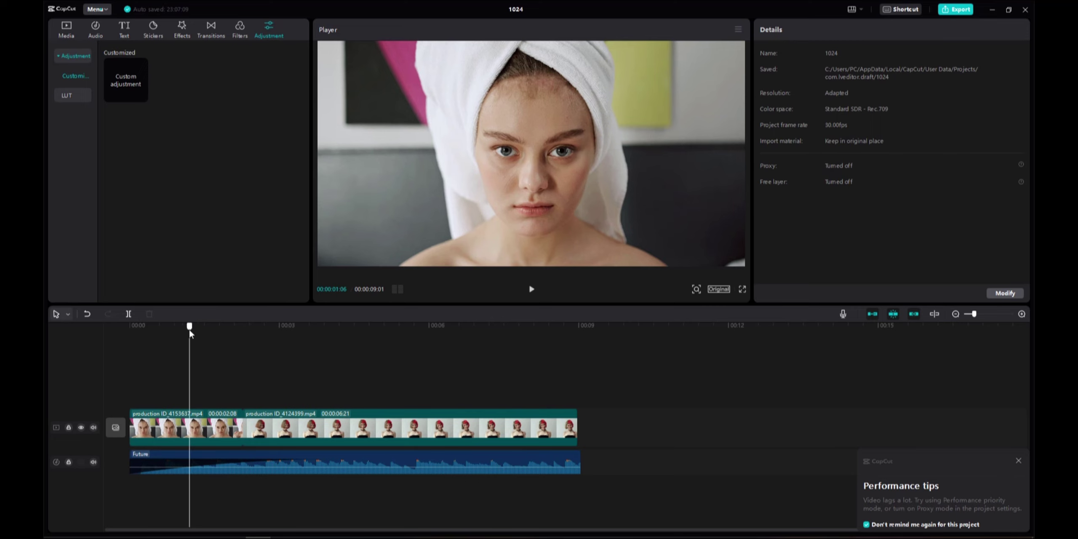
left_click(316, 455)
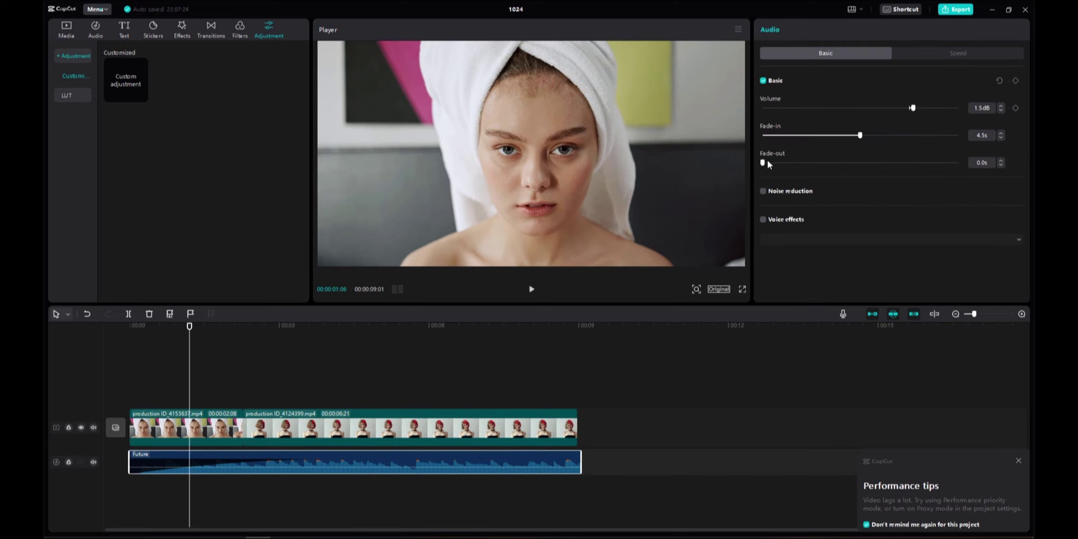
left_click_drag(763, 162, 842, 162)
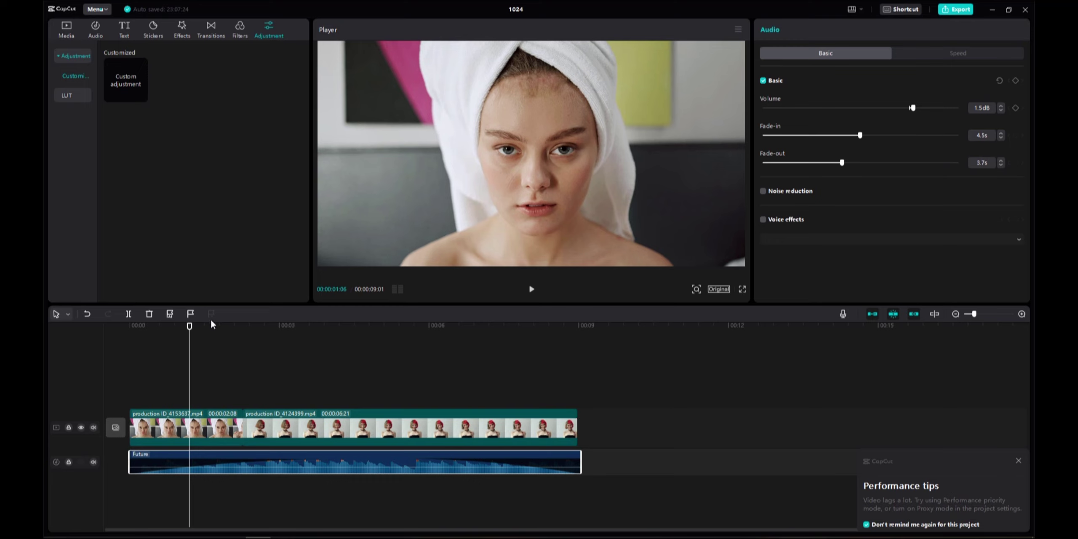
left_click_drag(223, 330, 140, 328)
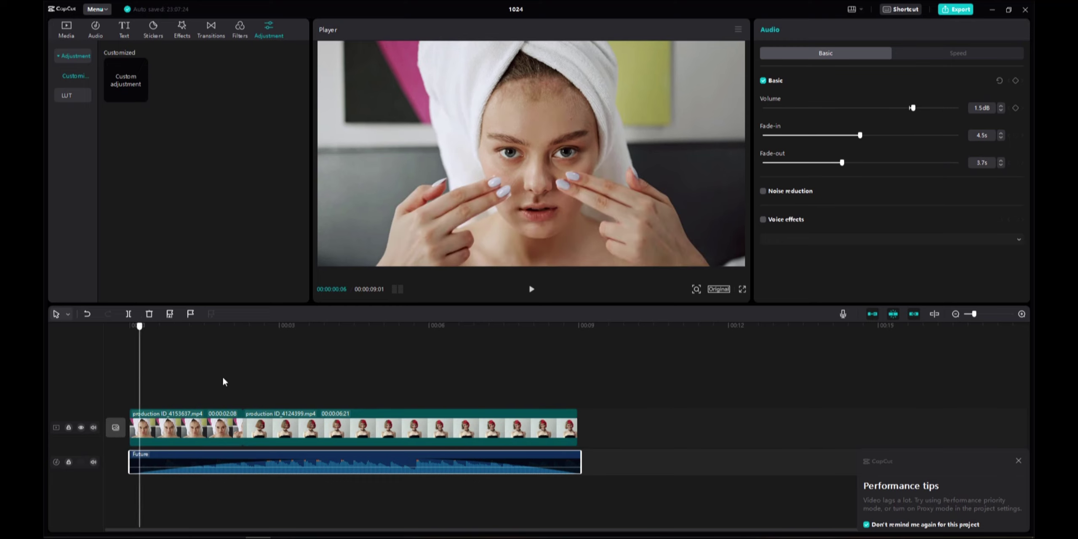
mouse_move(224, 382)
left_mouse_down()
mouse_move(582, 383)
mouse_move(473, 393)
left_mouse_up()
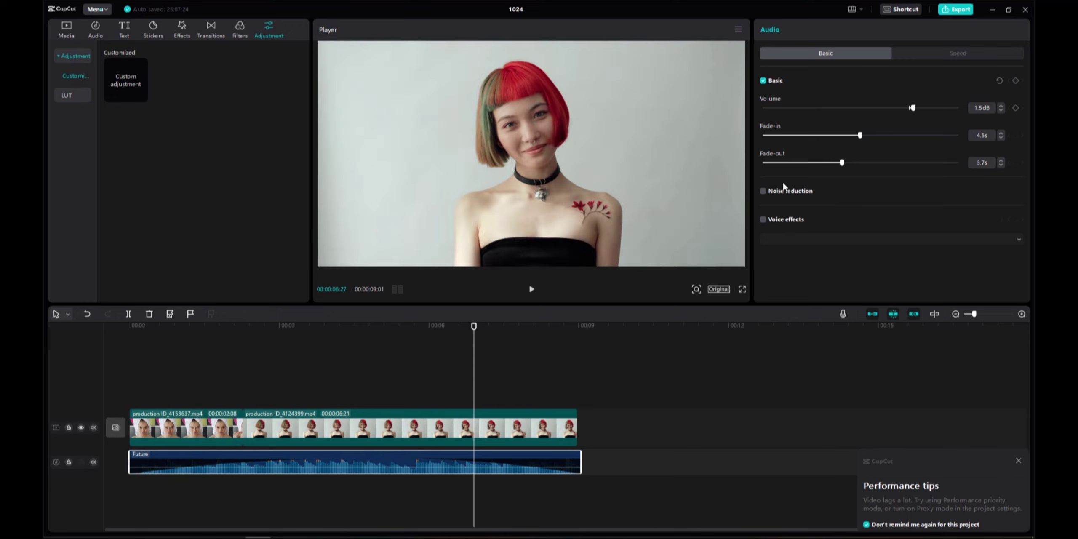
Enable Voice effects without choosing one, then view the Future audio's Speed settings.
left_click(765, 223)
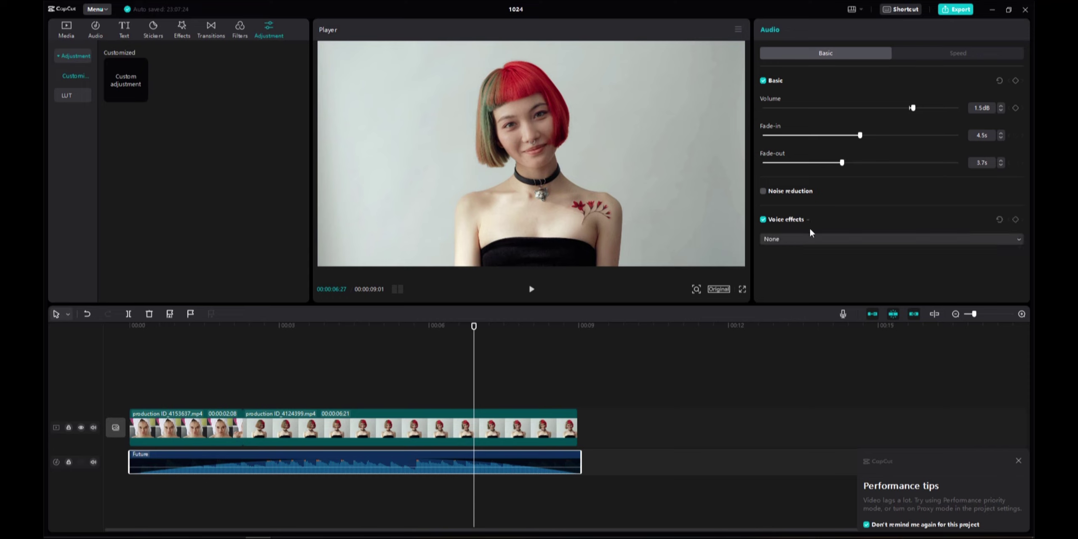
left_click(1010, 238)
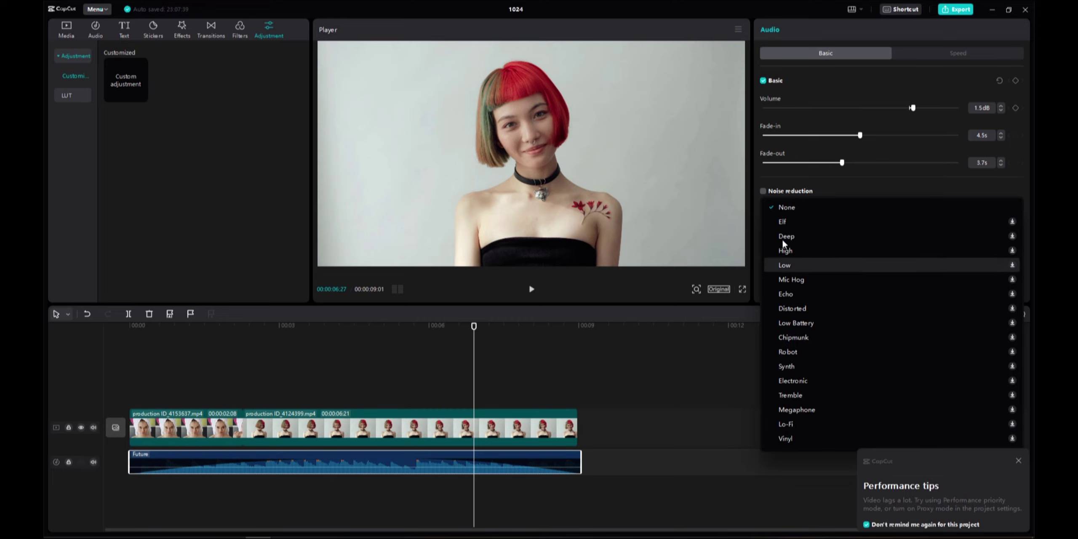
left_click(822, 188)
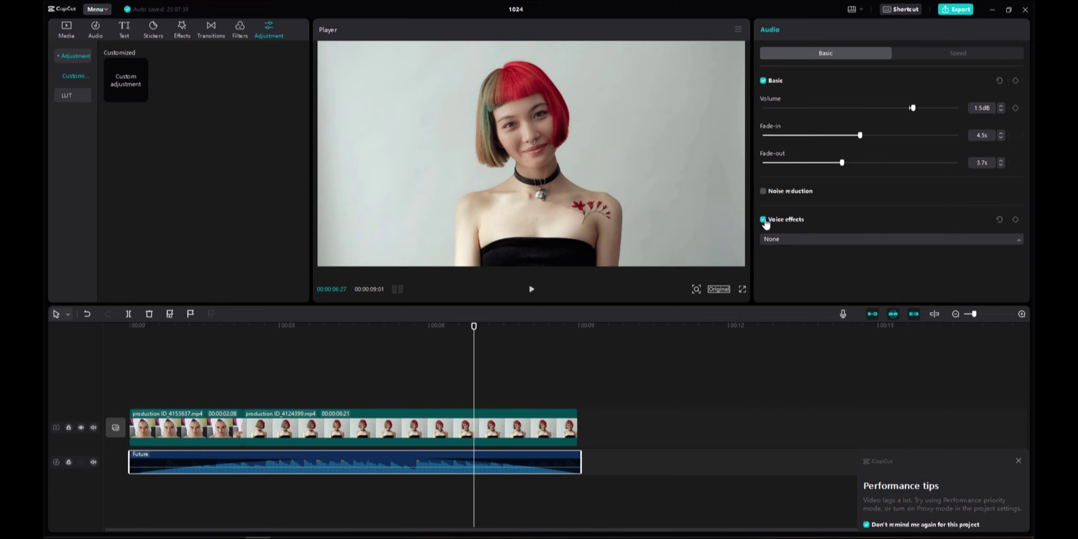
left_click(950, 53)
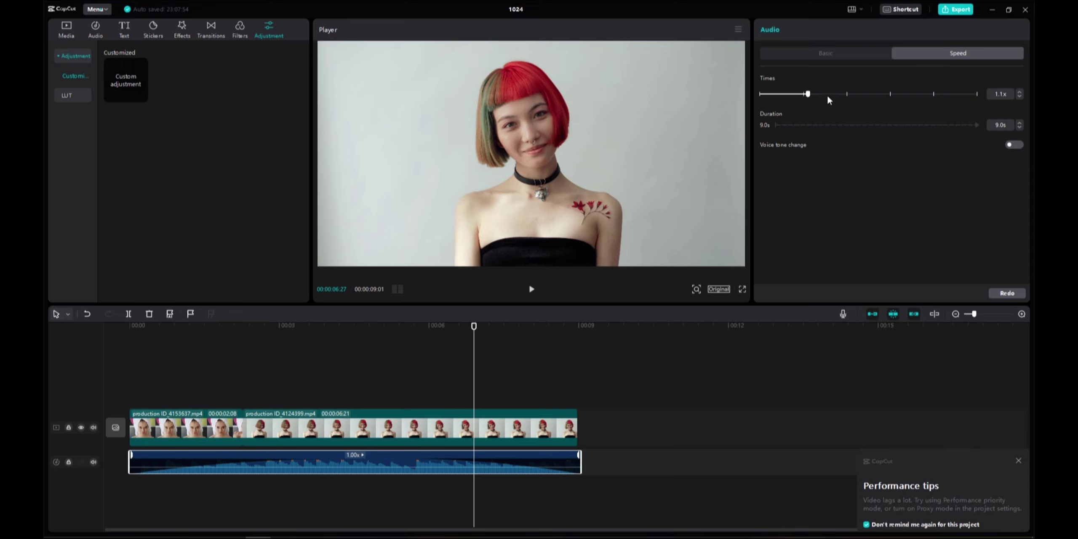
Set the audio speed to 2.0x, reset it to 1.0x, then open the Export dialog.
left_click_drag(826, 99, 846, 95)
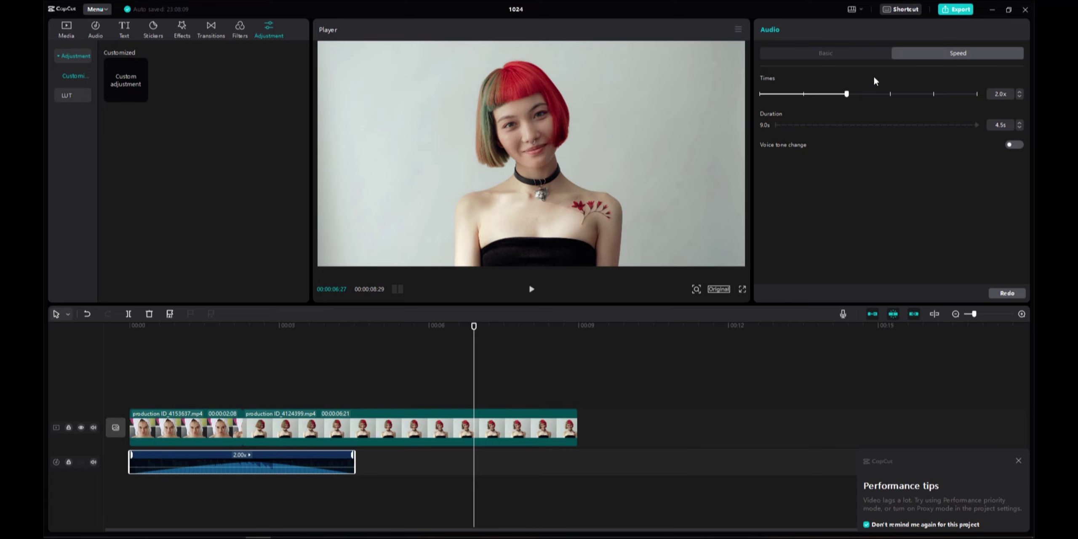
left_click_drag(857, 93, 803, 94)
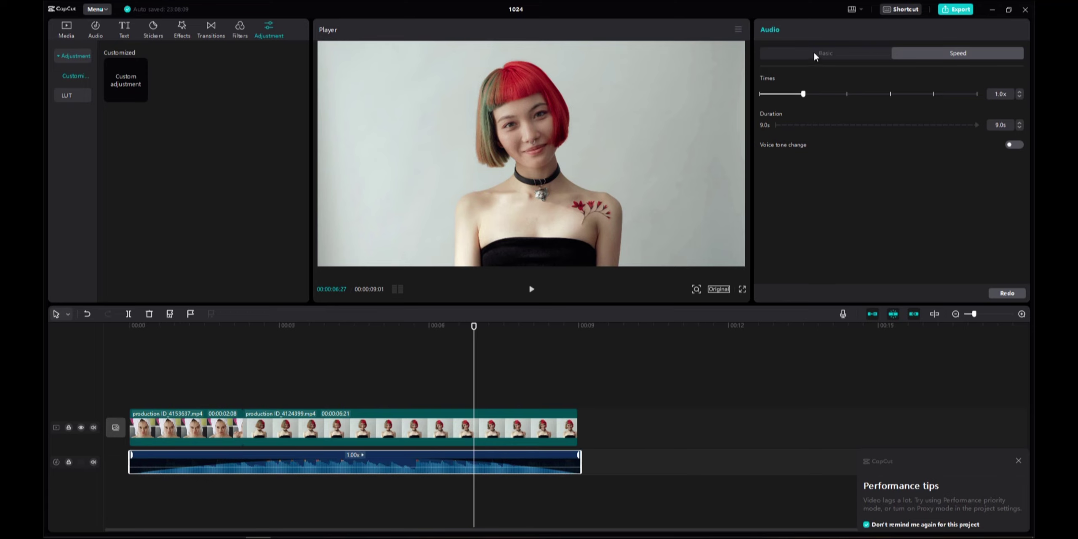
left_click(832, 52)
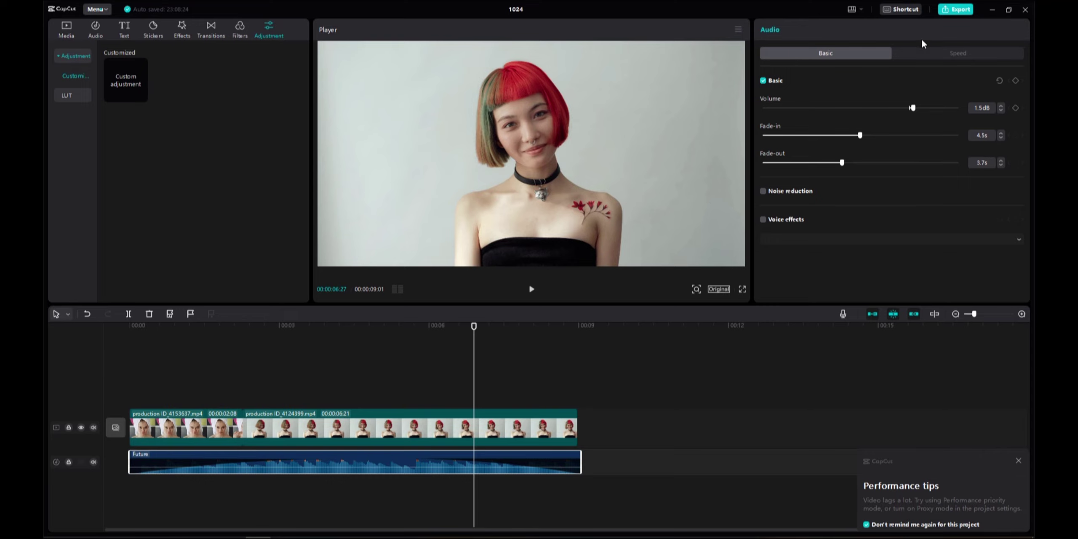
left_click(956, 10)
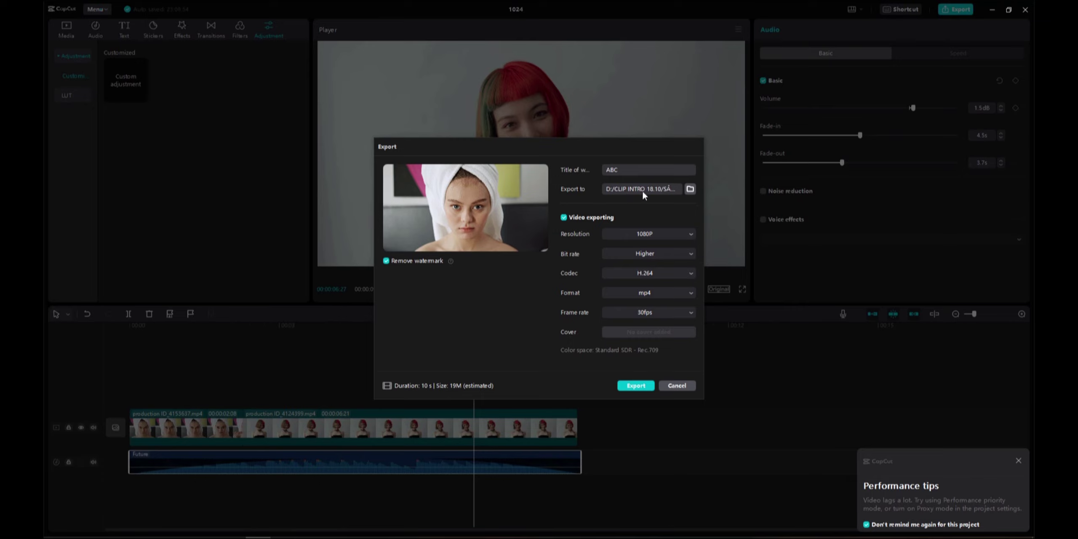
Point the export location at the Desktop folder.
left_click(690, 189)
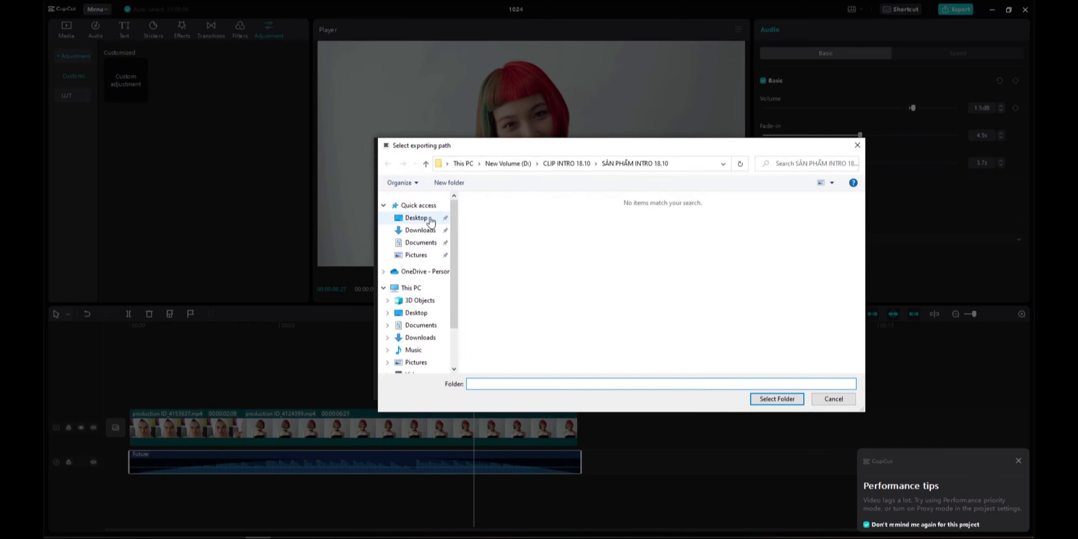
left_click(416, 221)
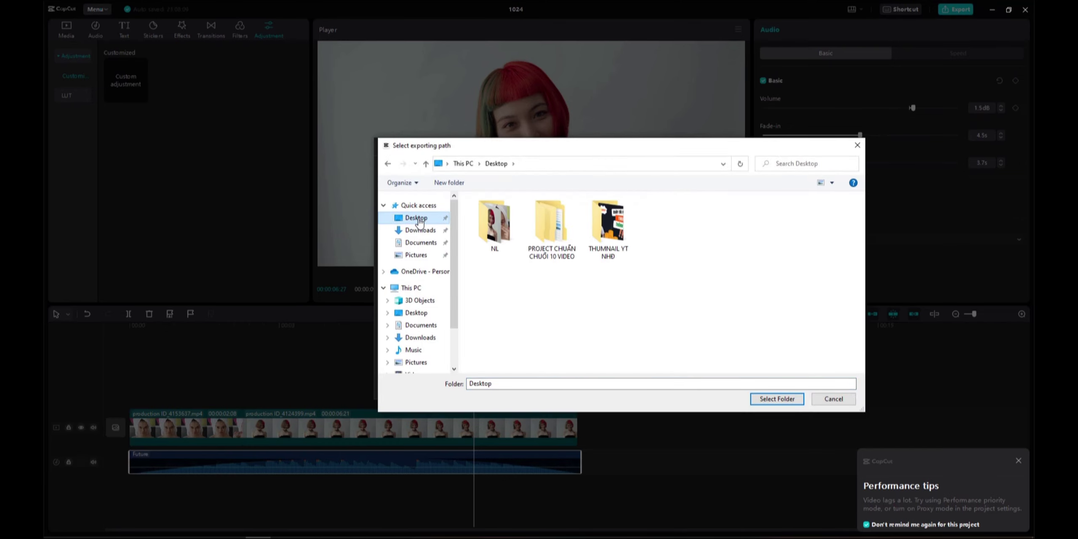
left_click(783, 400)
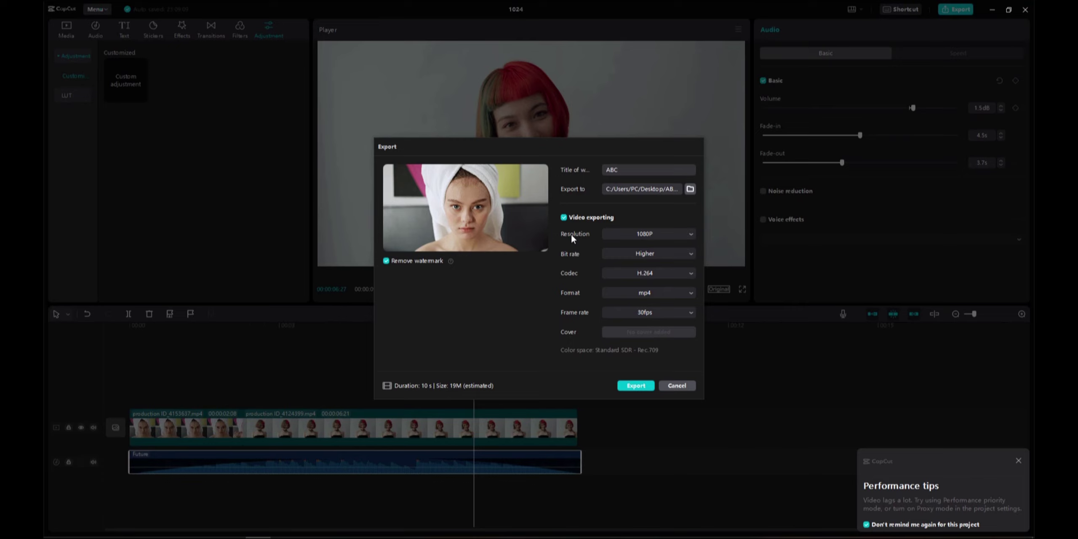
Keep the export at 1080P resolution, Higher bit rate and 30fps frame rate.
left_click(689, 233)
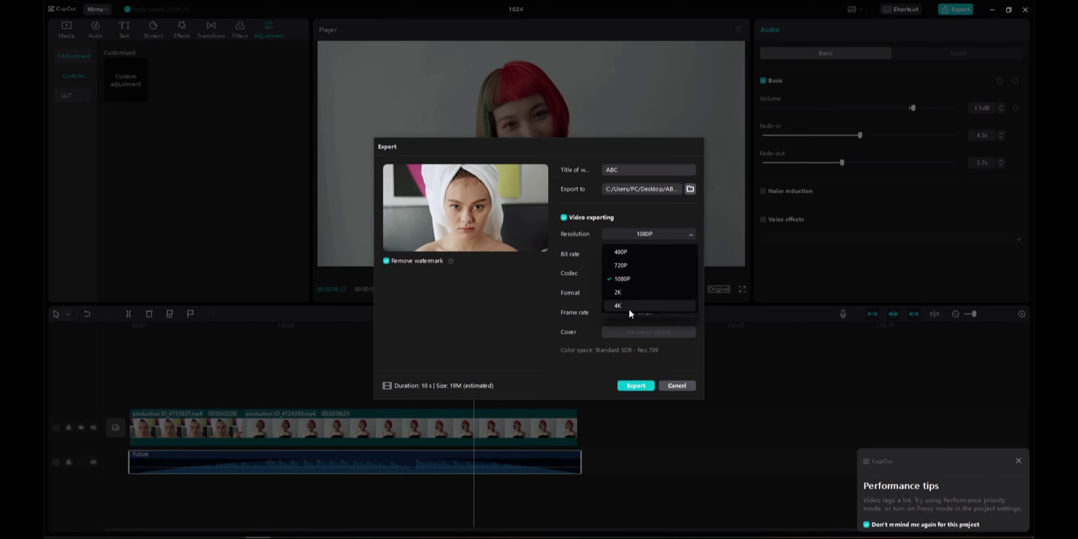
left_click(656, 278)
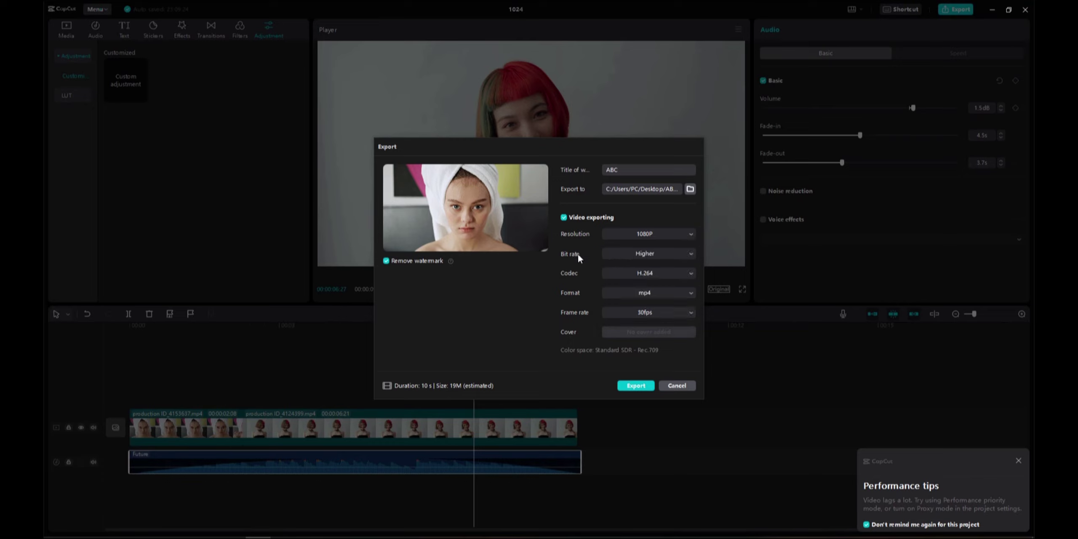
left_click(671, 255)
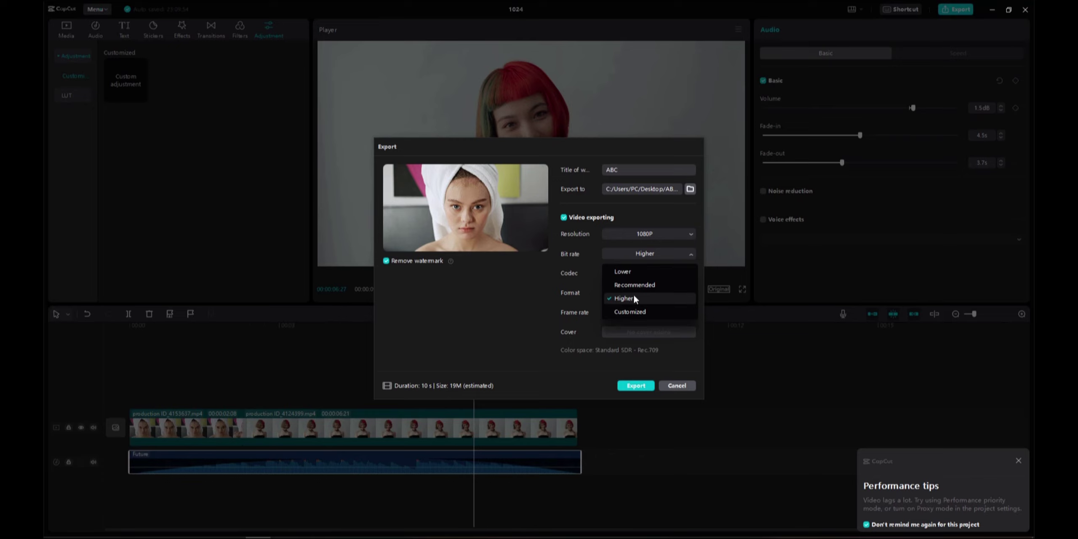
left_click(627, 299)
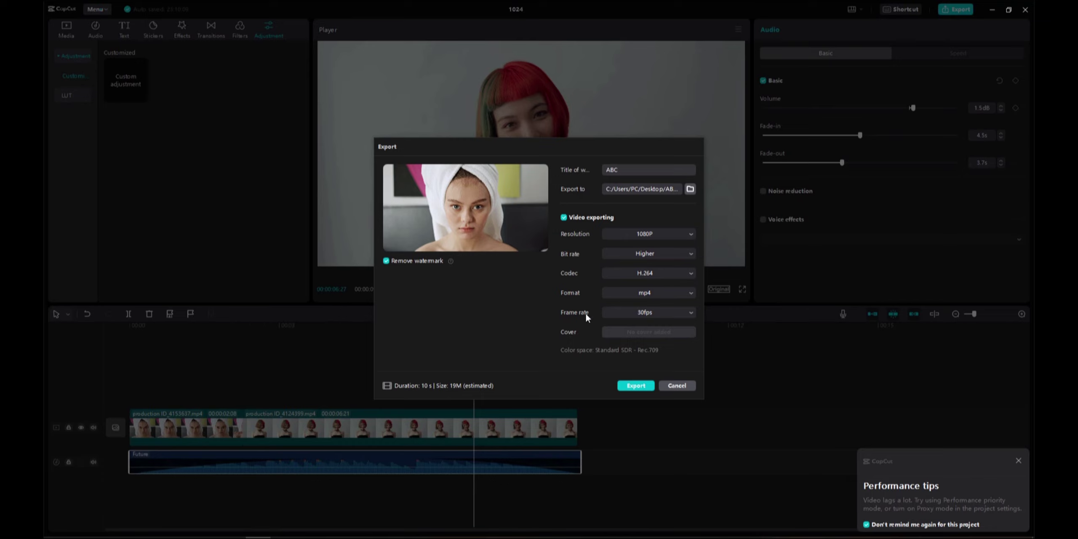
left_click(676, 313)
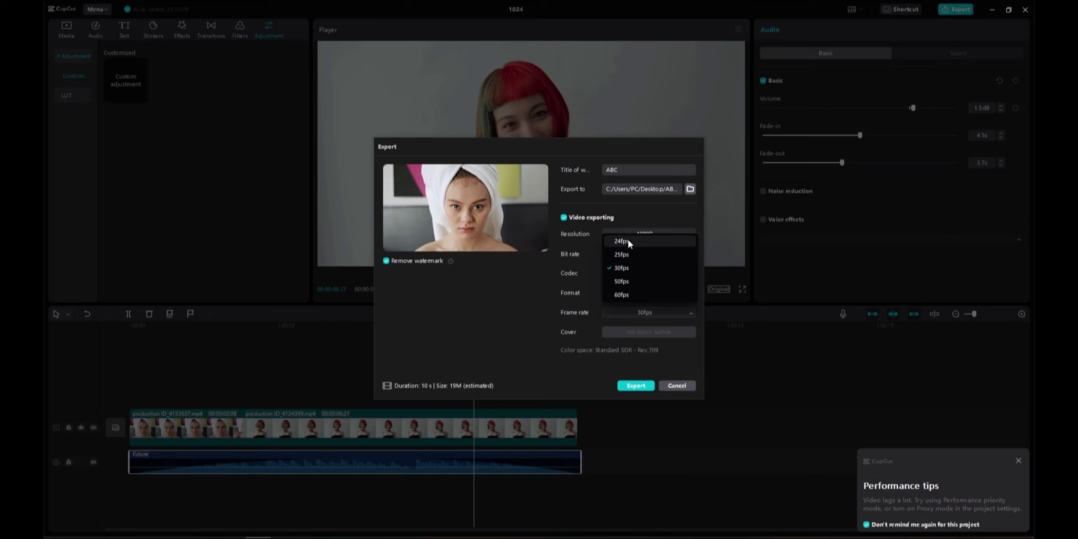
left_click(626, 268)
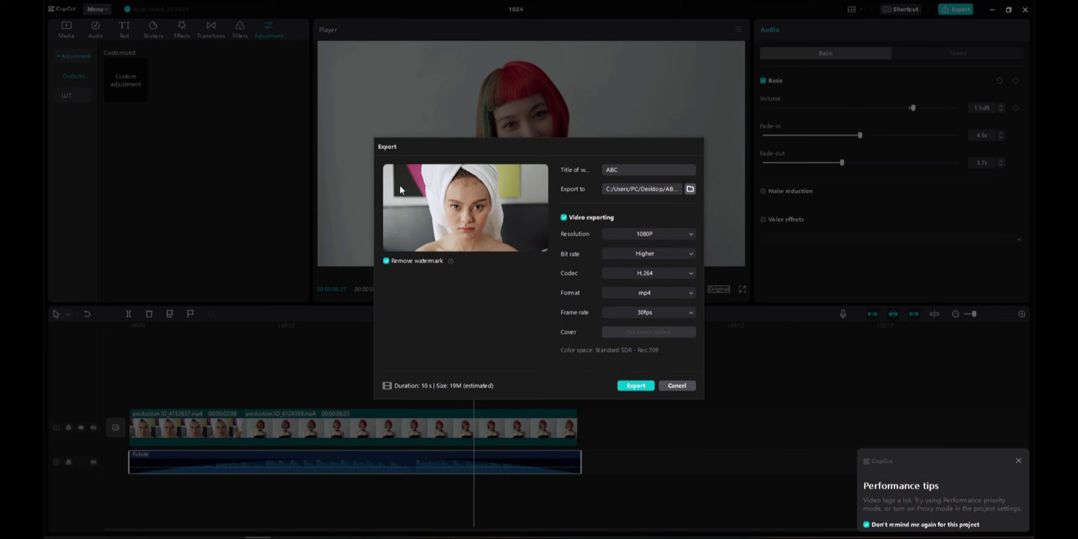
Keep the watermark removed and start exporting the ABC video.
left_click(386, 261)
left_click(387, 261)
left_click(638, 386)
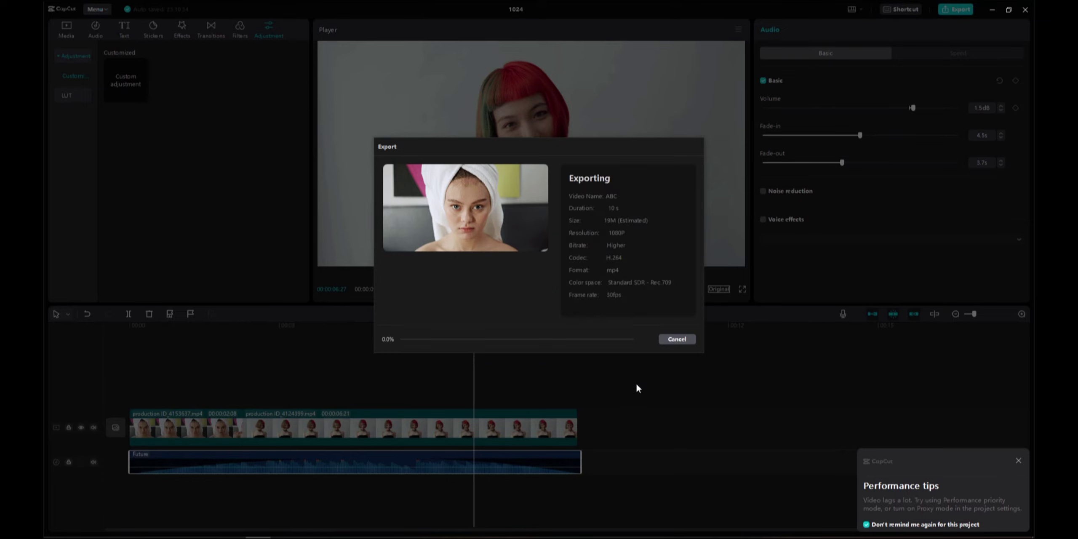